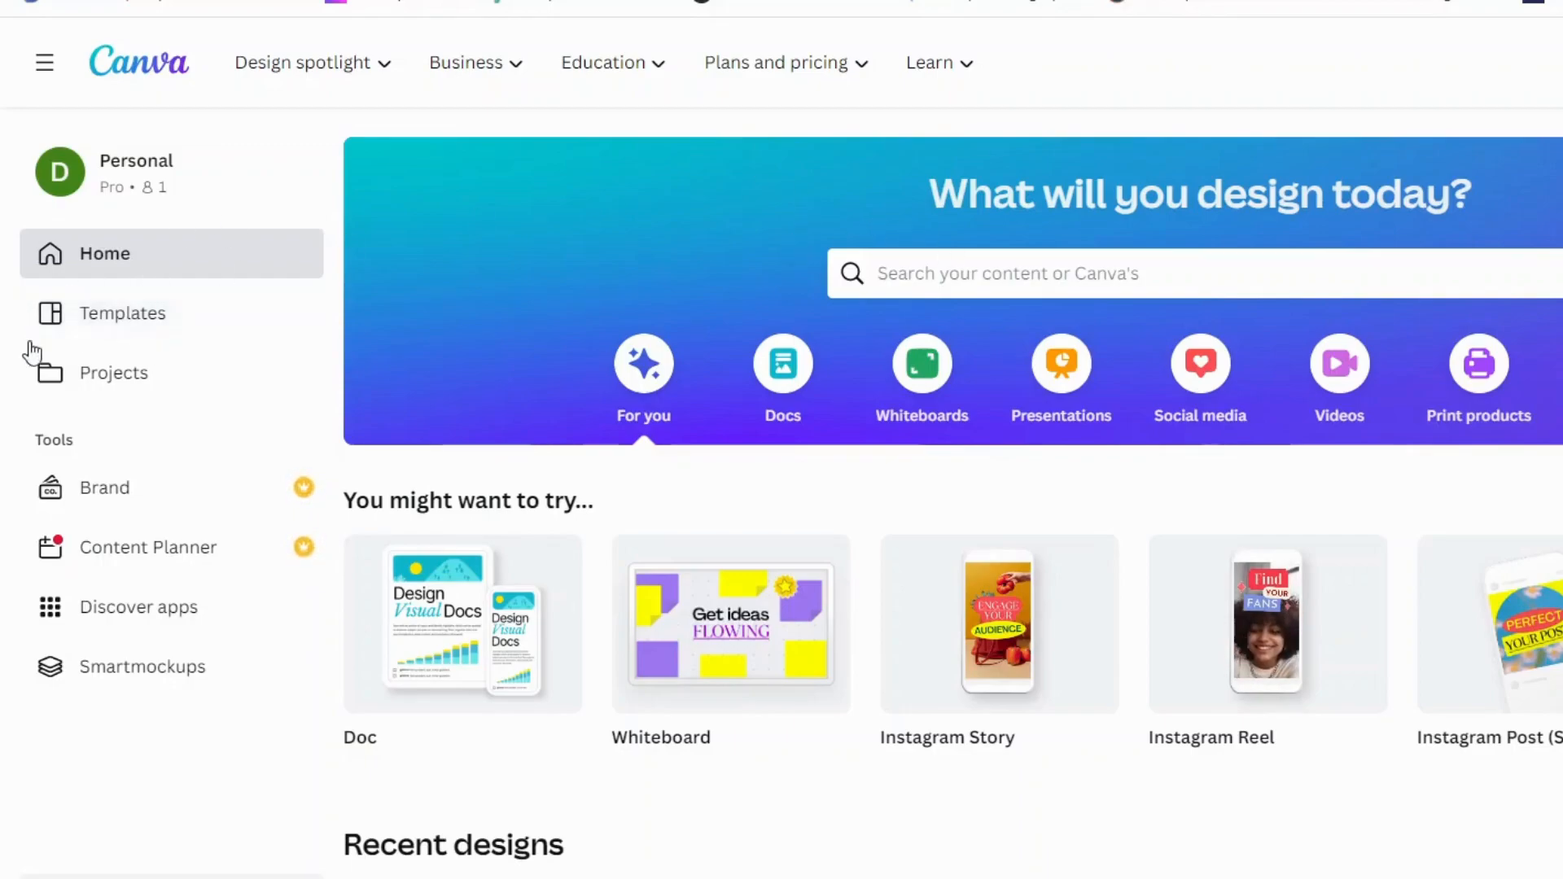
# Open the template gallery and look through its categories, from popular topics and docs to logos, posters and resumes
pyautogui.click(141, 317)
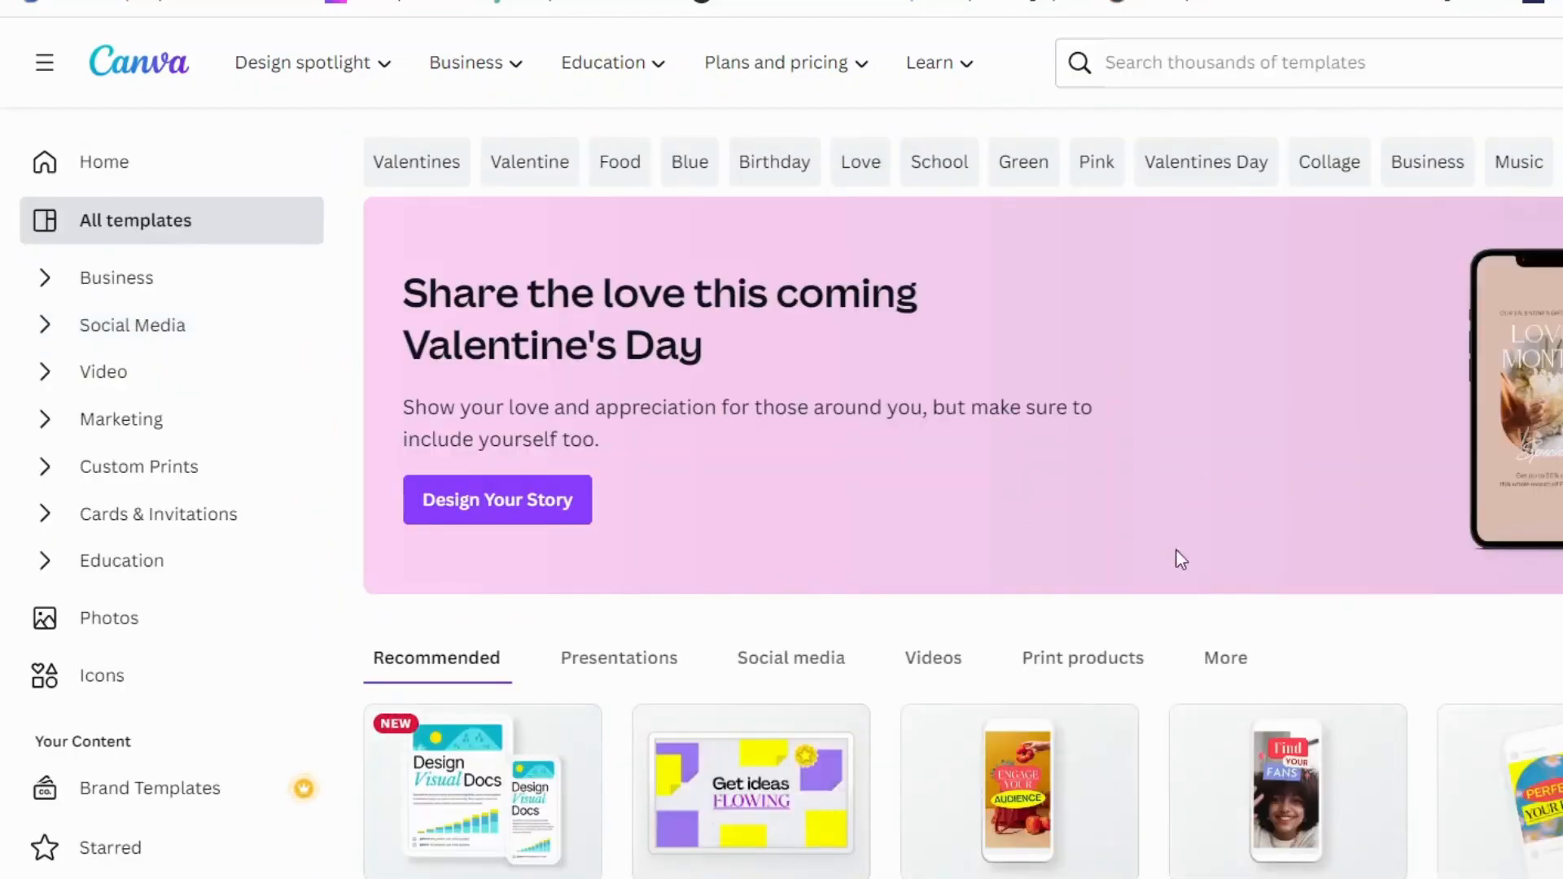
pyautogui.scroll(-3, 1193, 545)
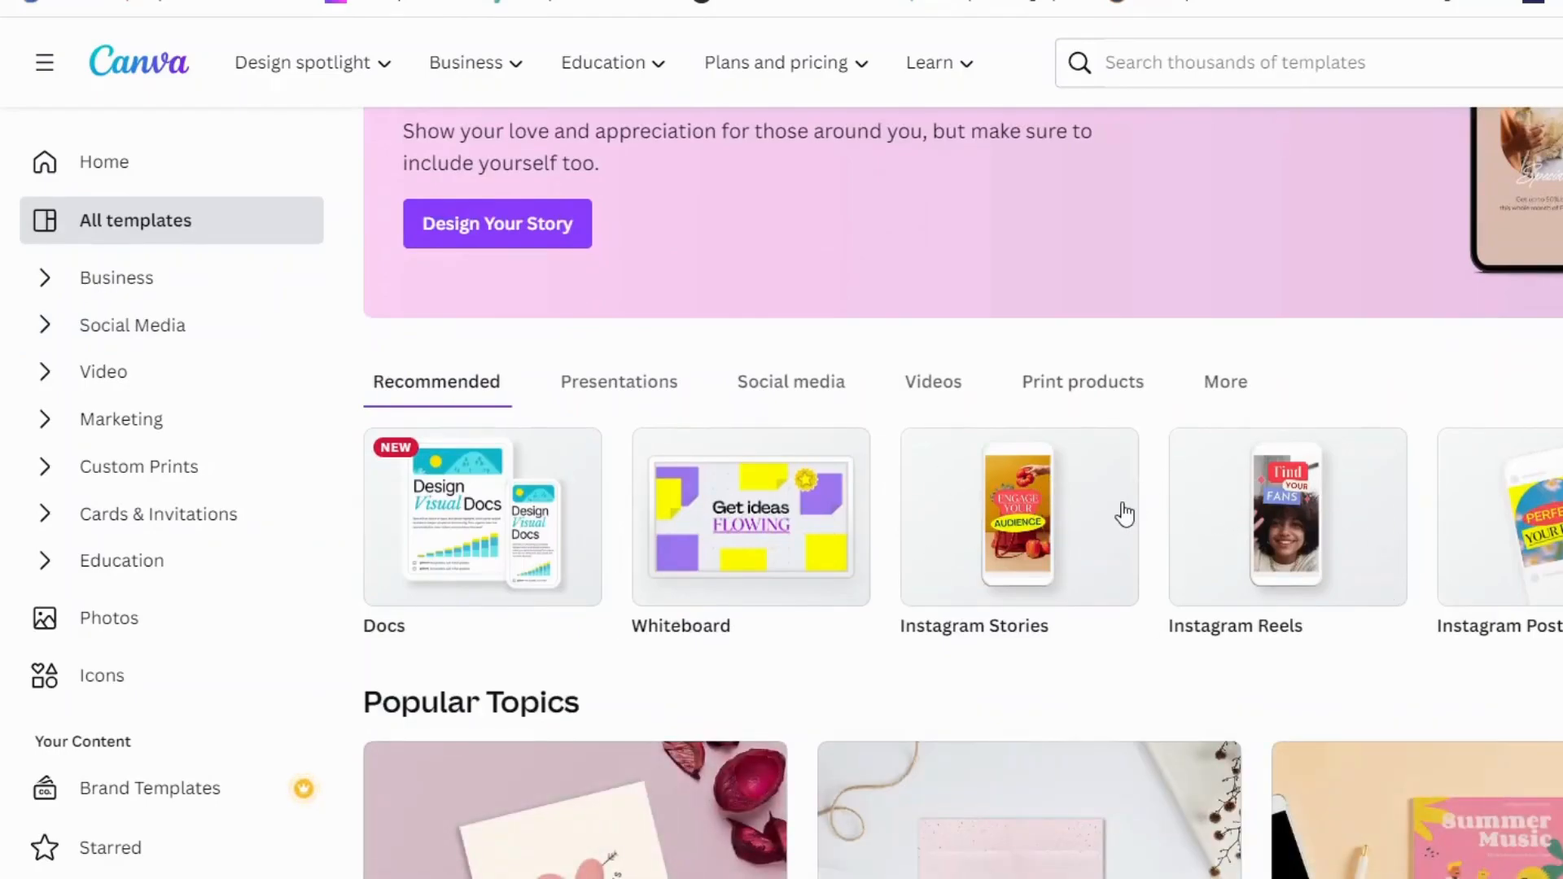
pyautogui.scroll(-5, 1126, 511)
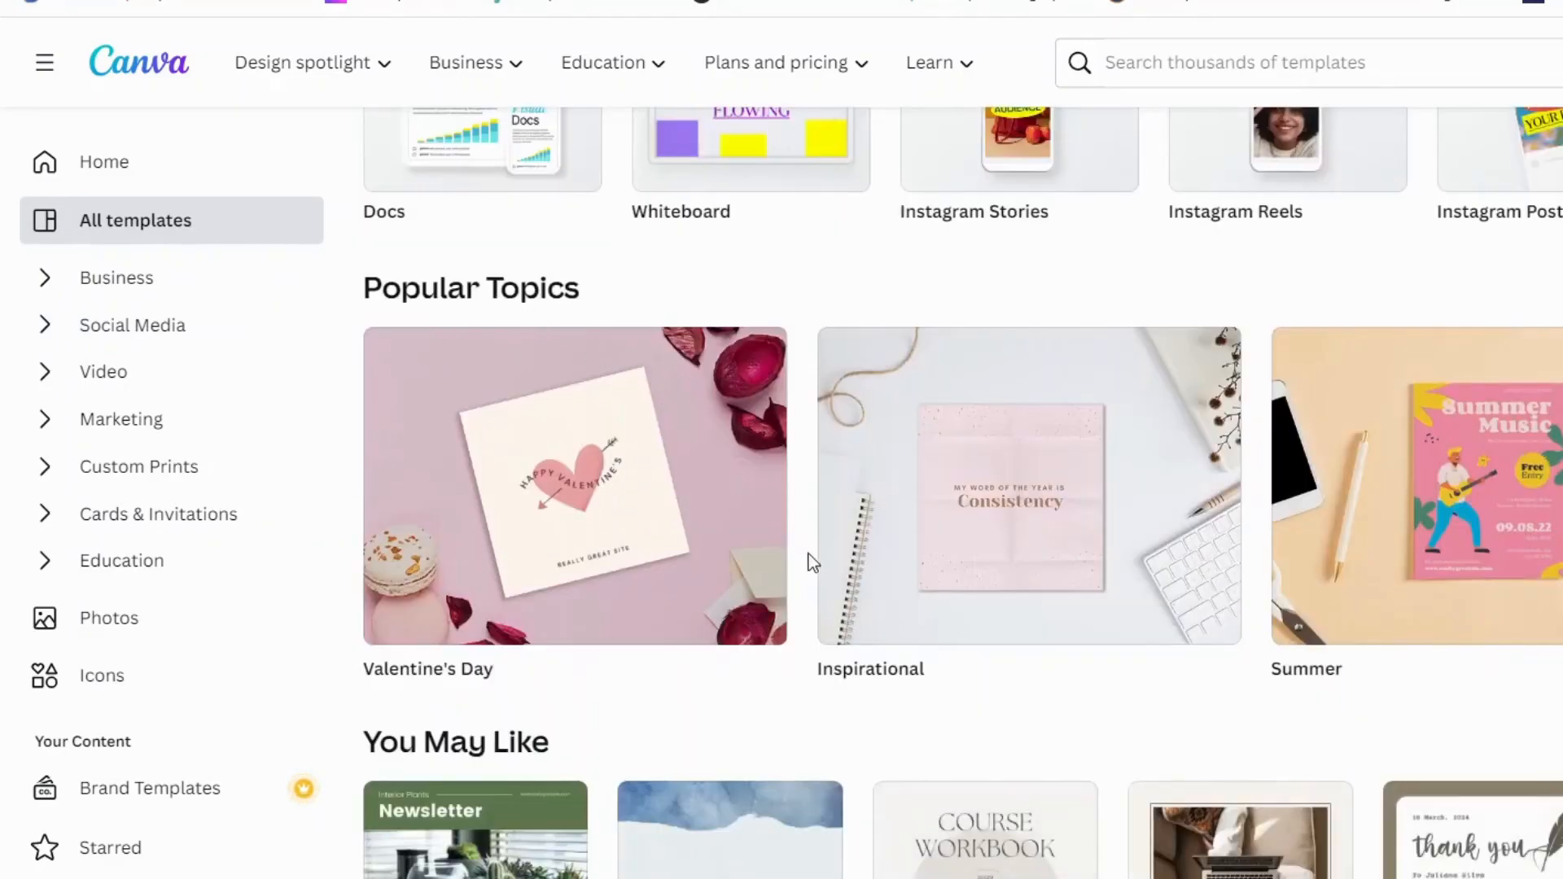
pyautogui.scroll(-5, 808, 562)
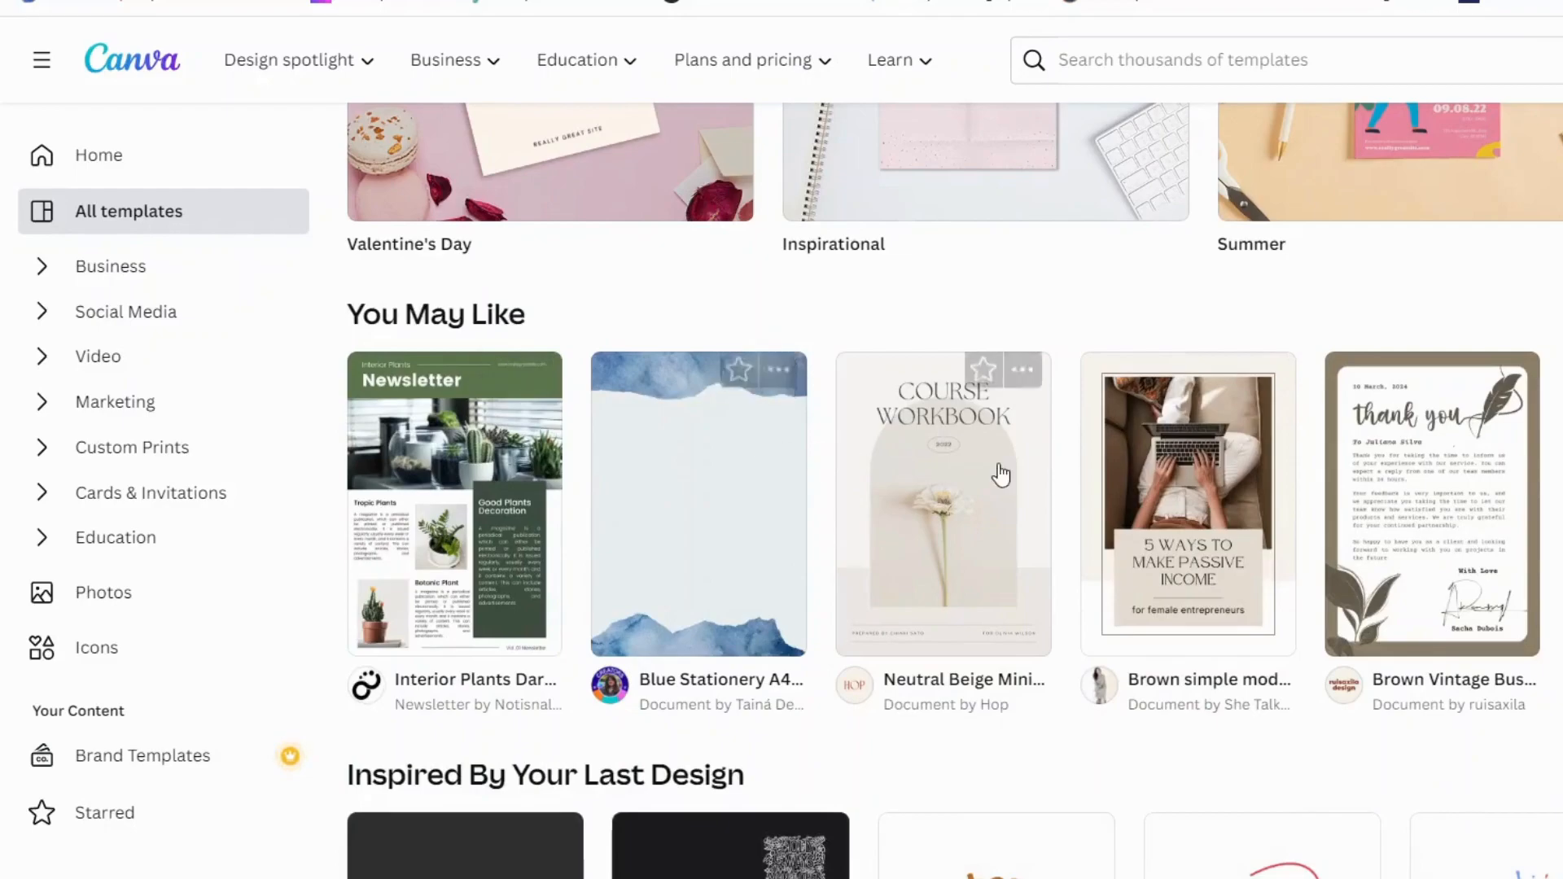
pyautogui.scroll(-15, 999, 475)
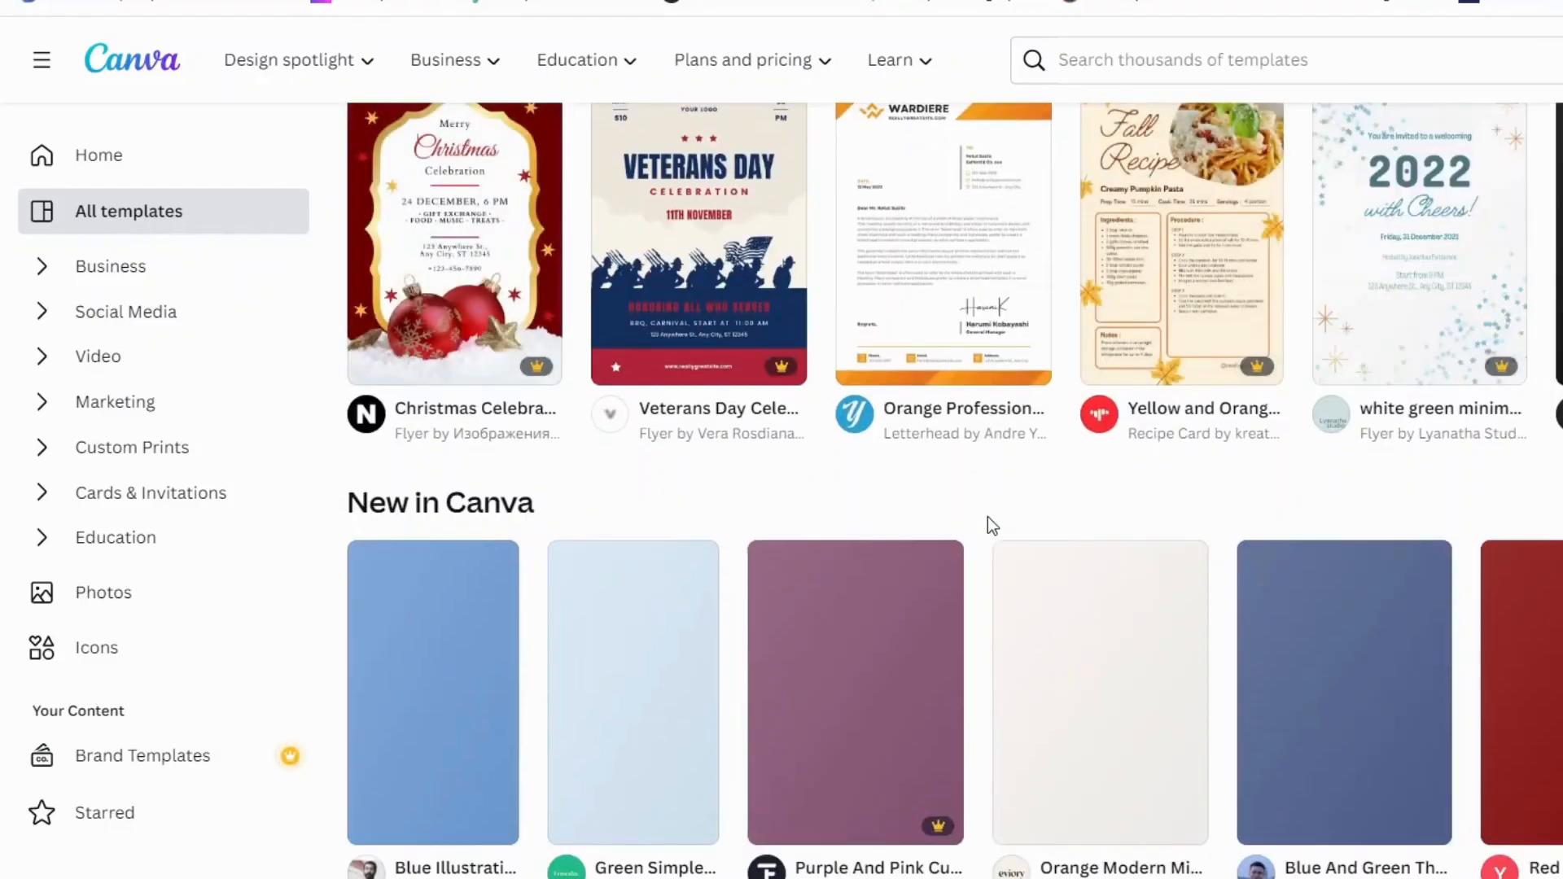
pyautogui.scroll(-5, 586, 521)
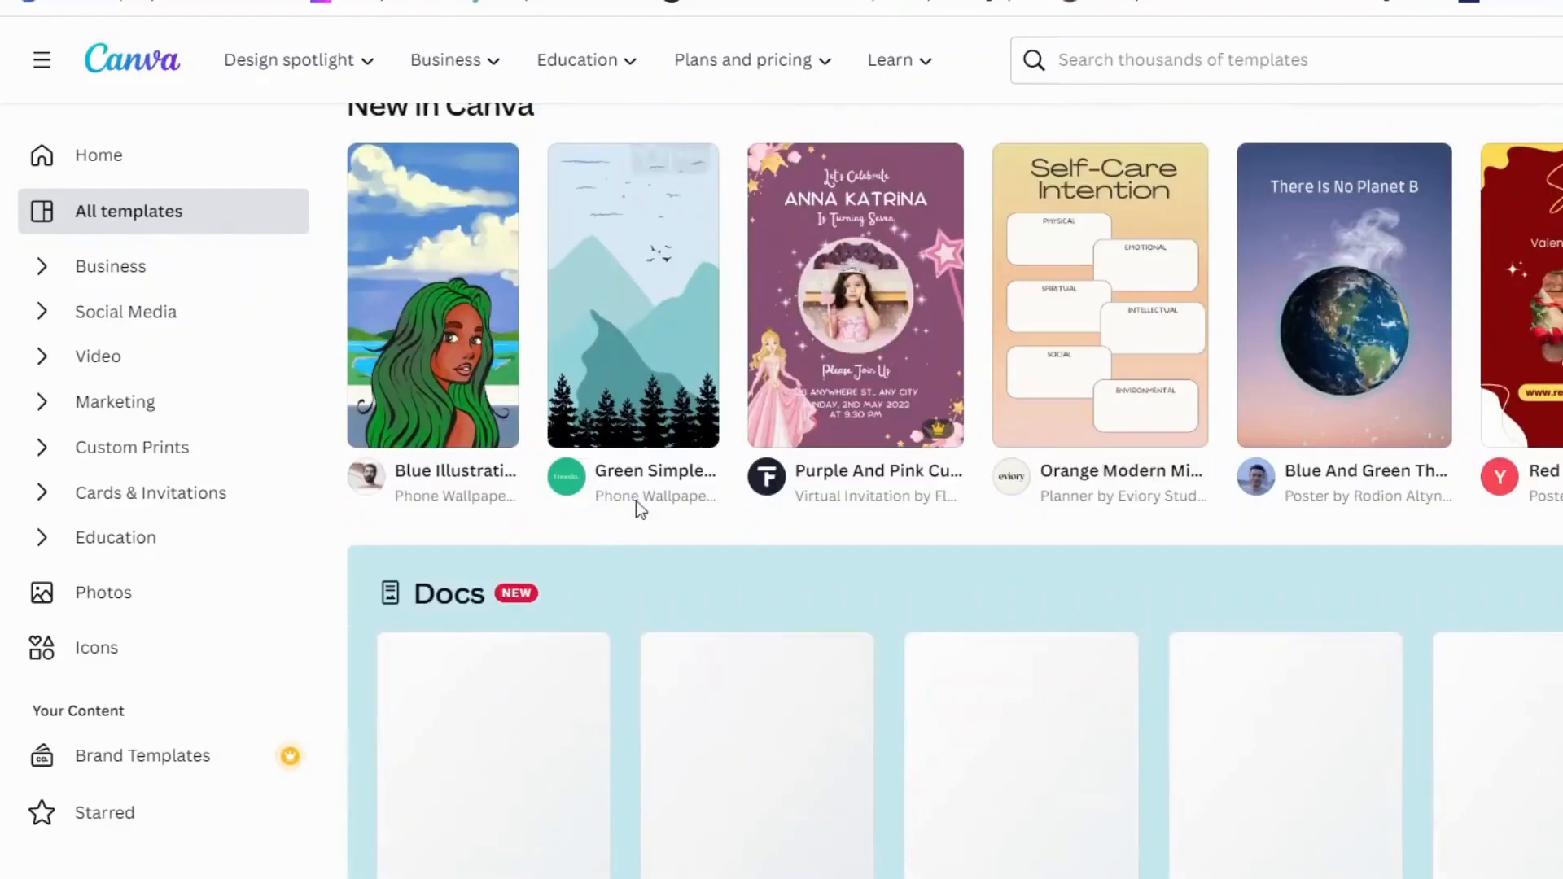
pyautogui.scroll(-3, 684, 321)
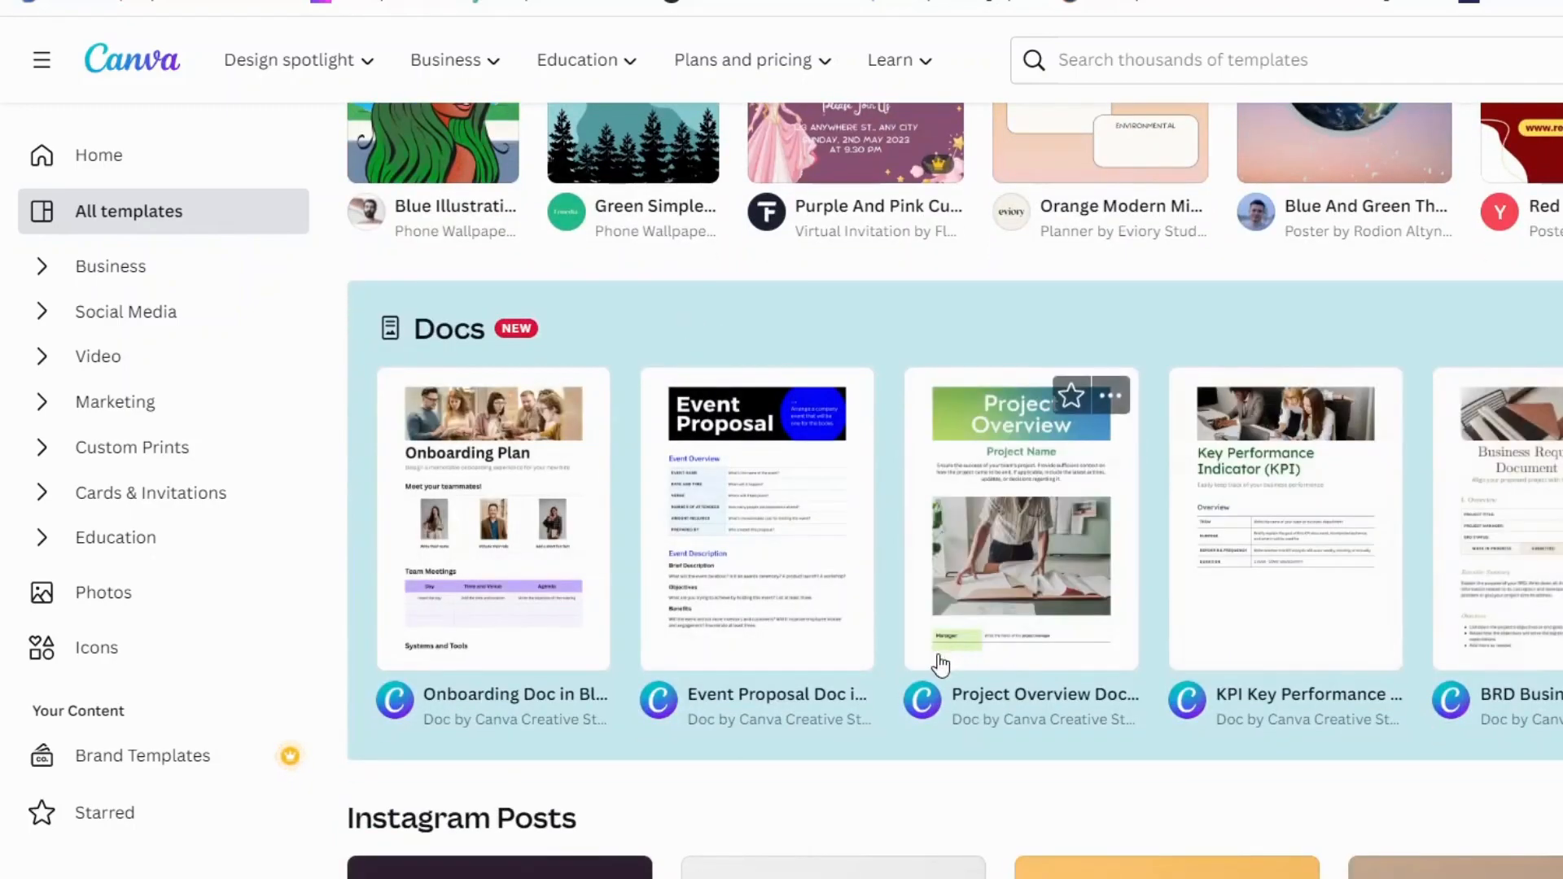
pyautogui.scroll(-16, 941, 665)
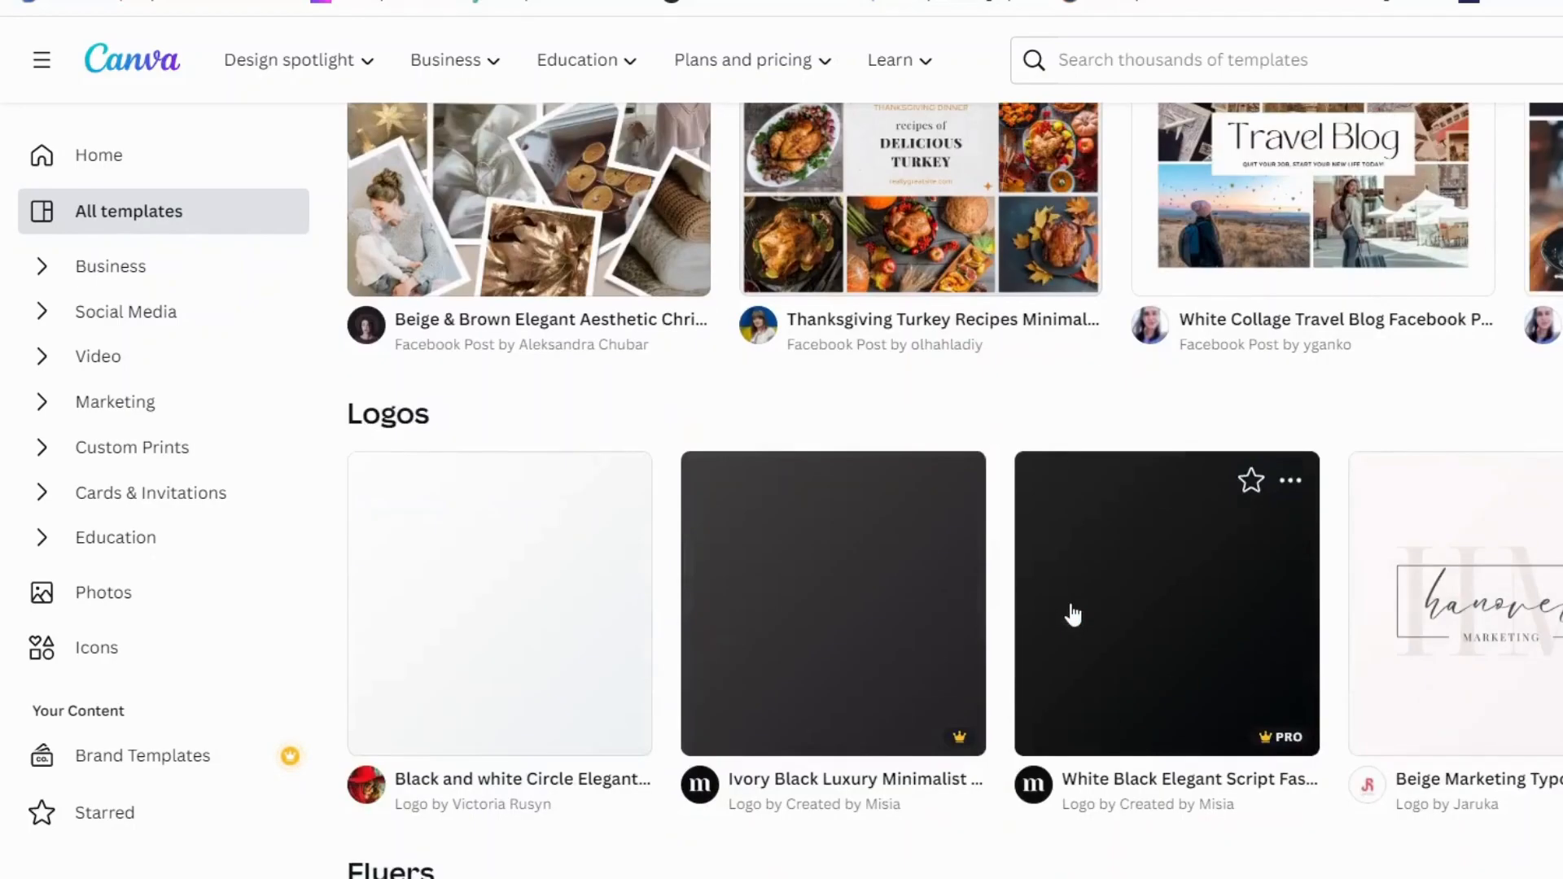
pyautogui.scroll(-6, 1079, 582)
pyautogui.scroll(-5, 1117, 625)
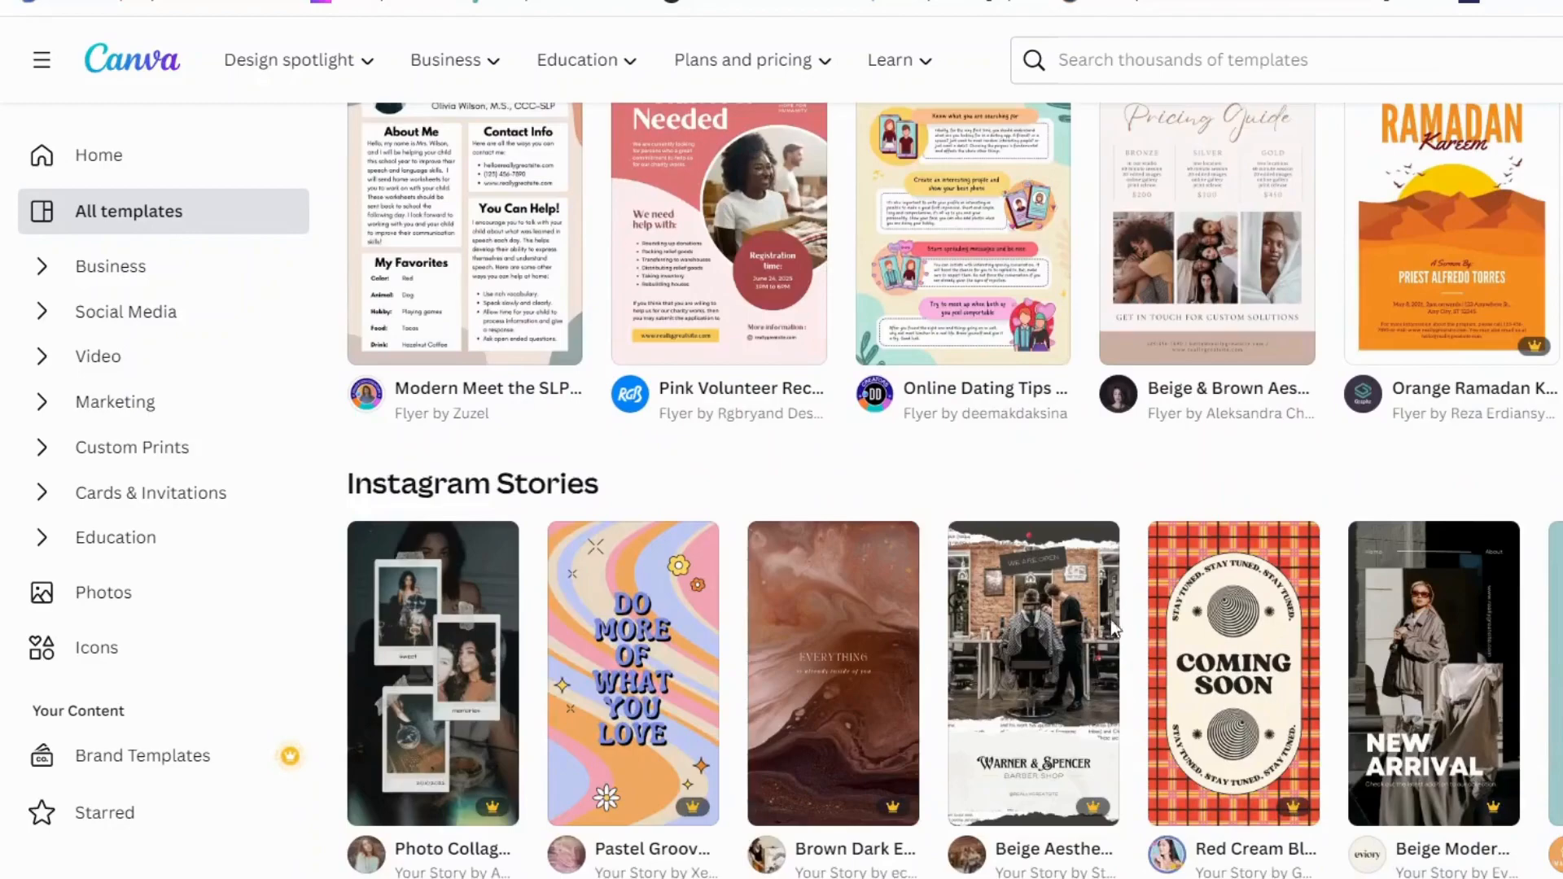
pyautogui.scroll(-3, 1092, 644)
pyautogui.scroll(-8, 1242, 577)
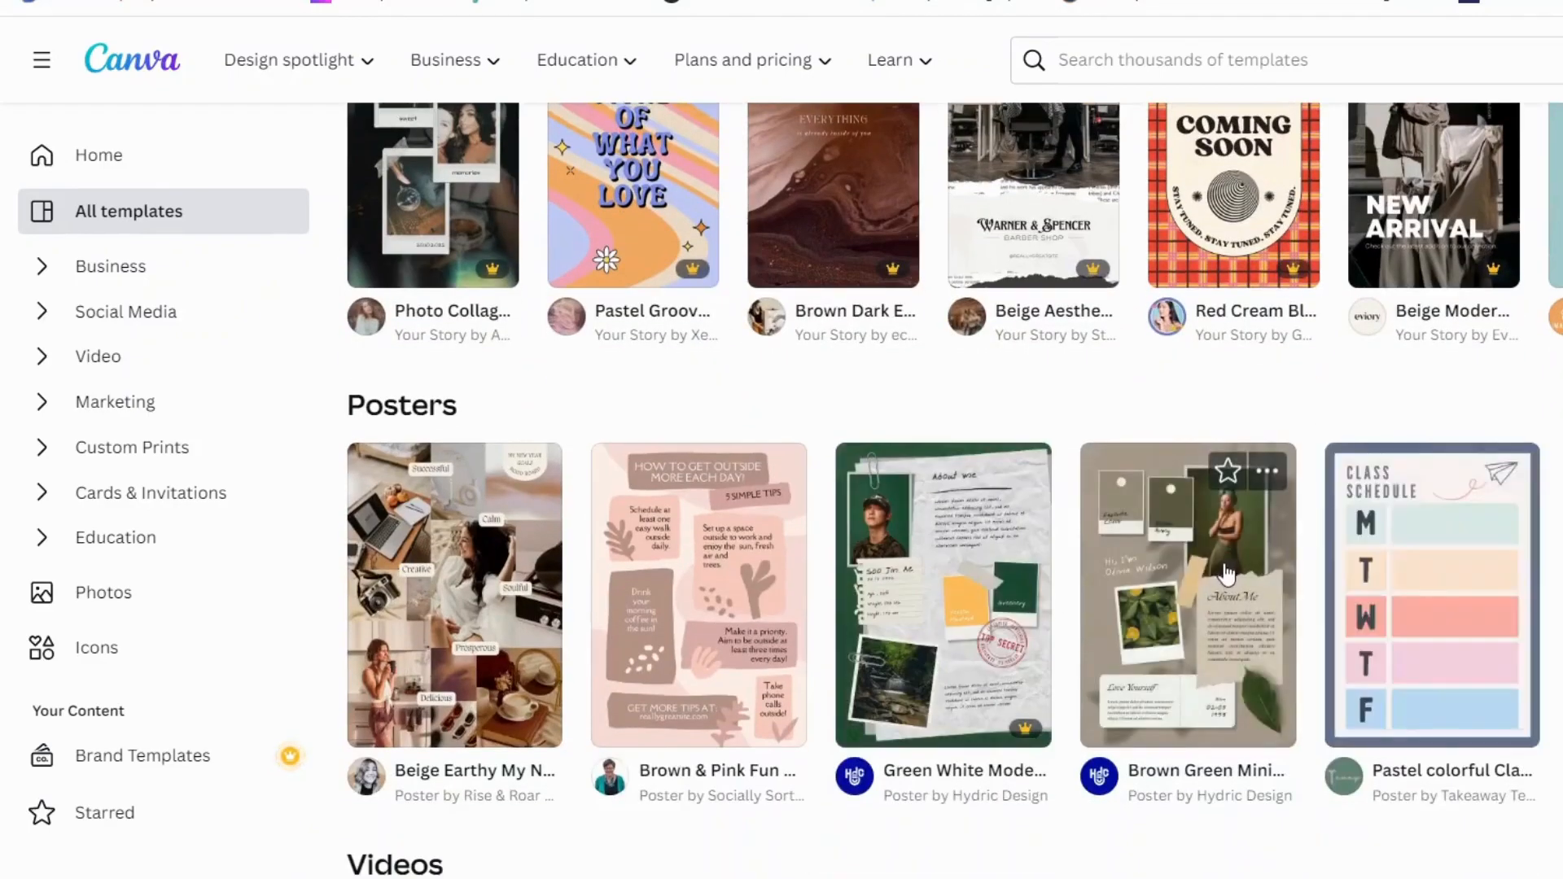
pyautogui.scroll(-13, 1232, 551)
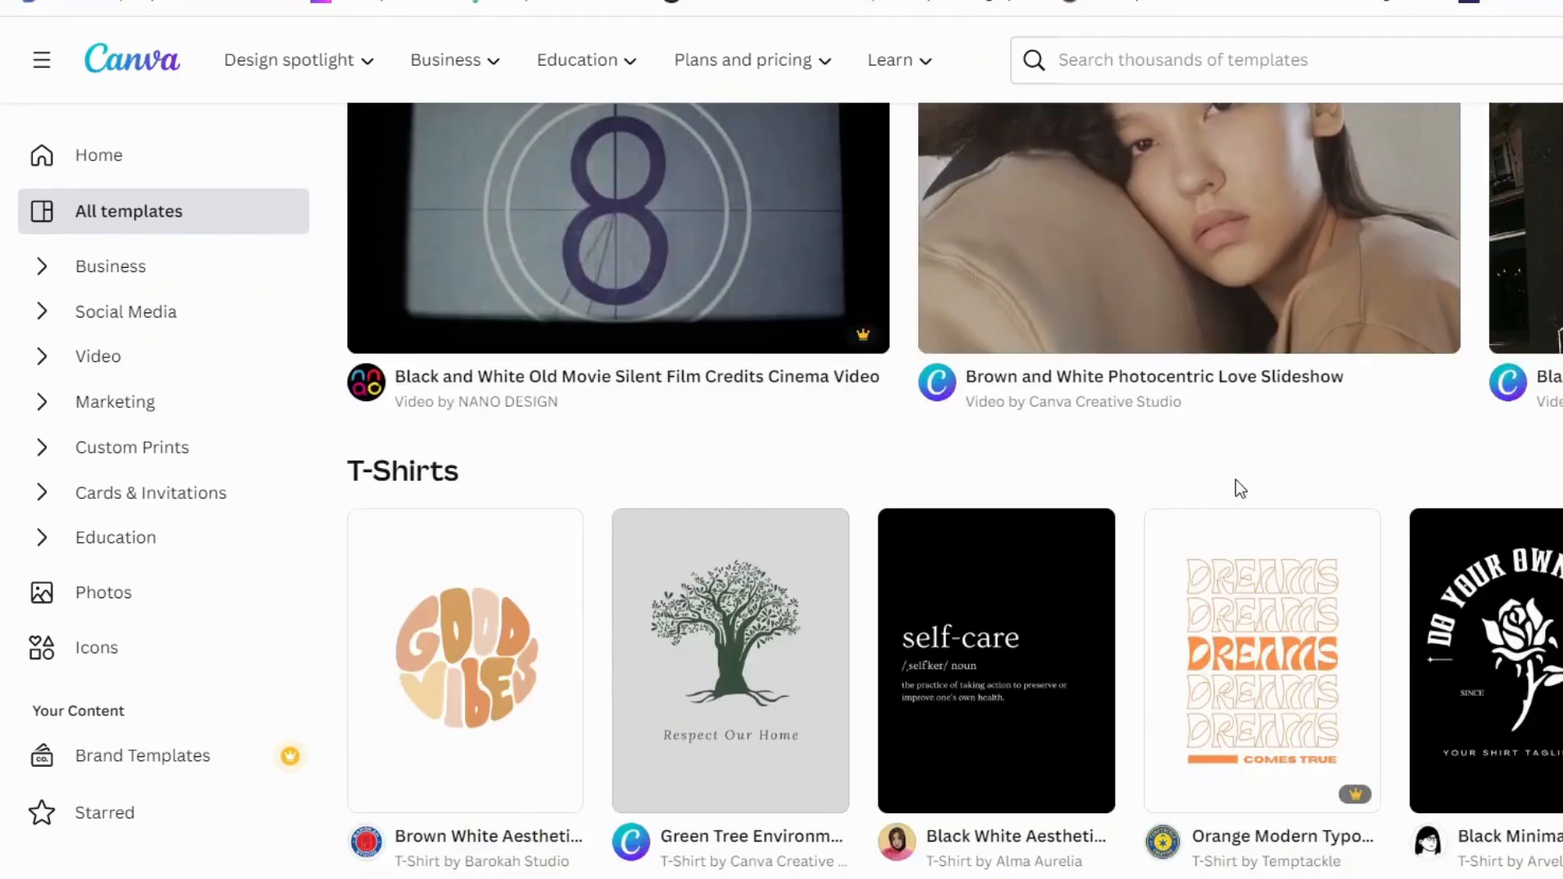
pyautogui.scroll(-8, 1238, 489)
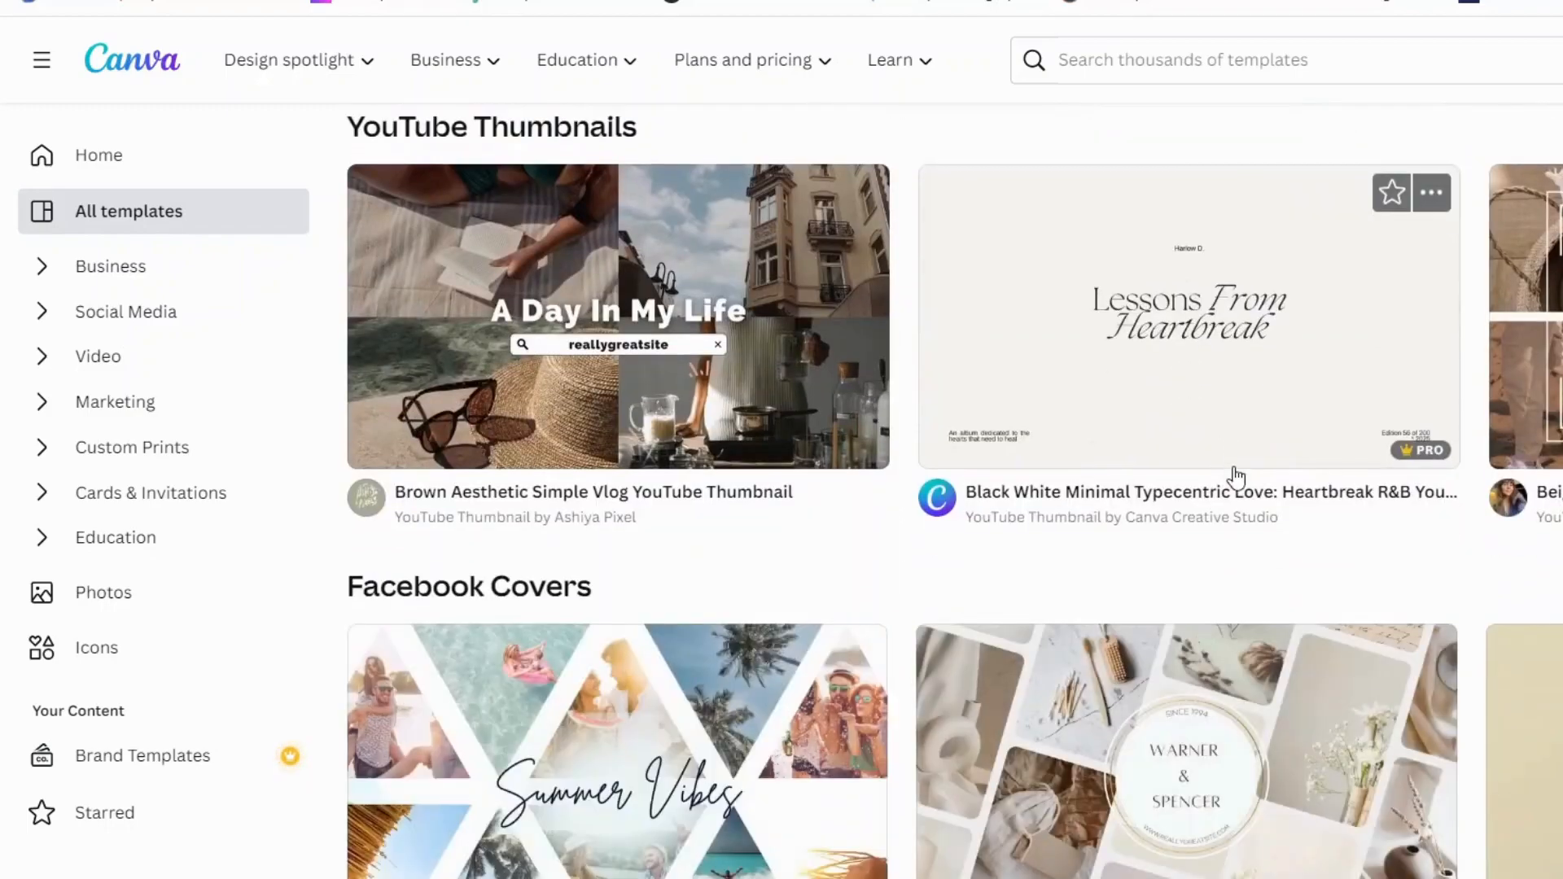
pyautogui.scroll(-15, 1236, 481)
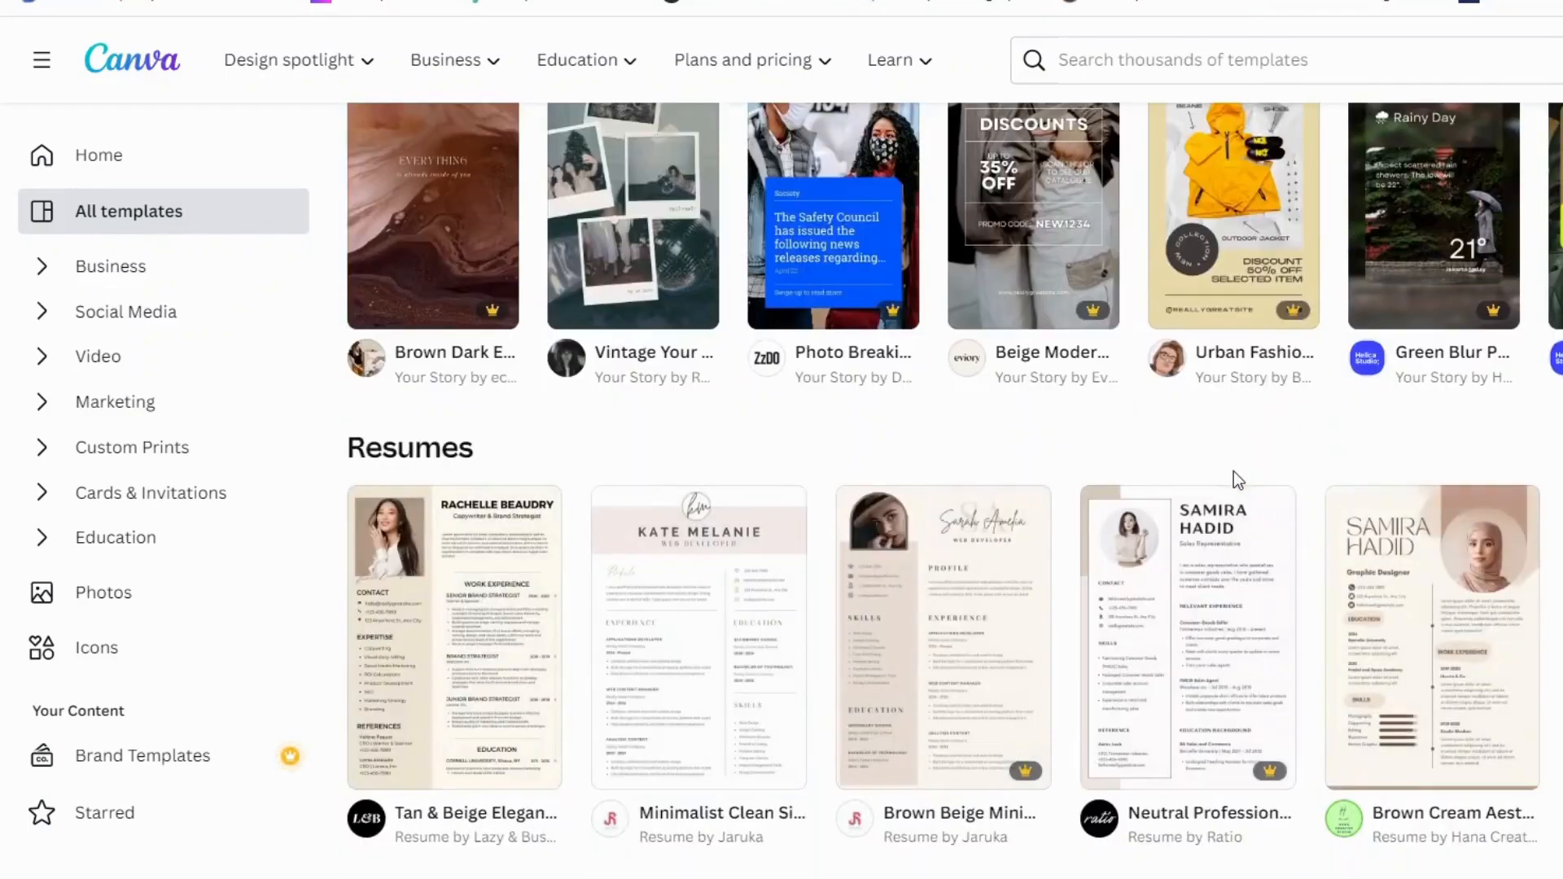
pyautogui.scroll(-6, 1205, 521)
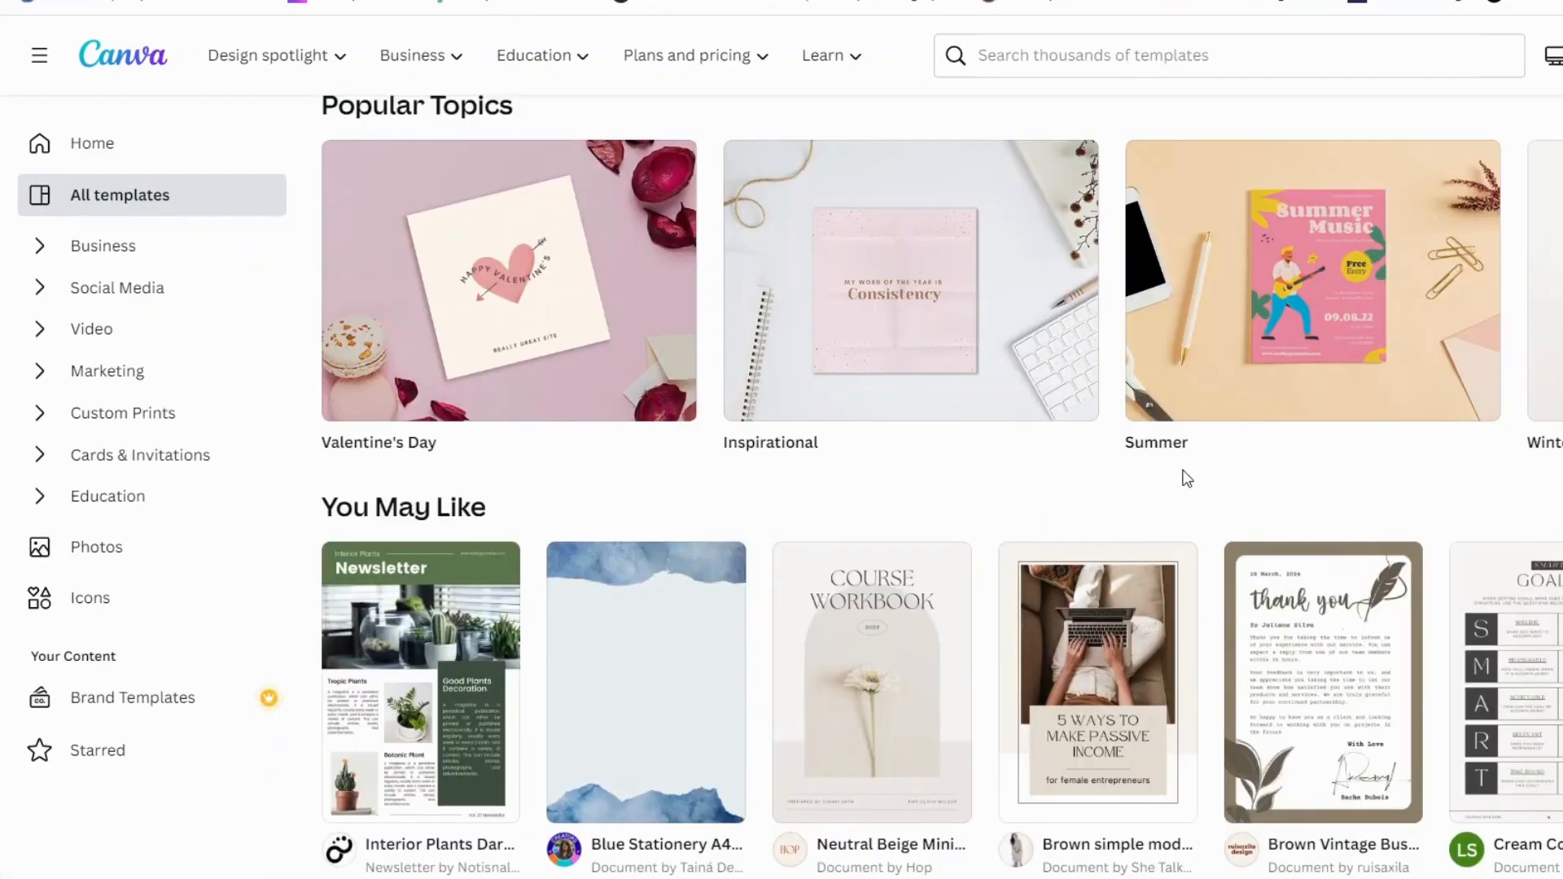
pyautogui.scroll(7, 757, 391)
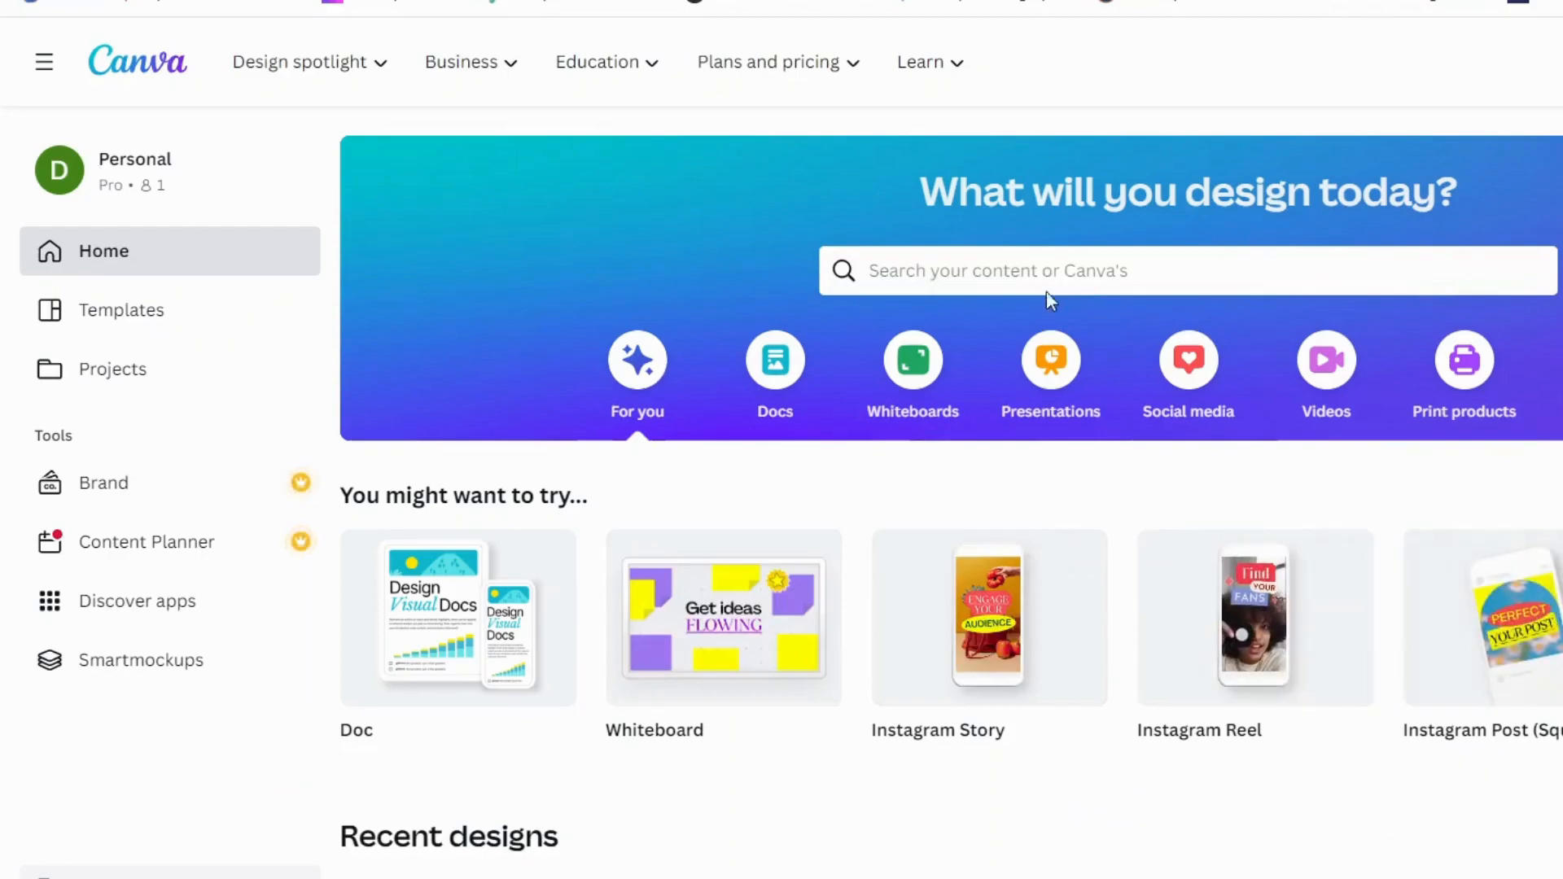
# Search the templates for "invoices" from the home page
pyautogui.click(1019, 271)
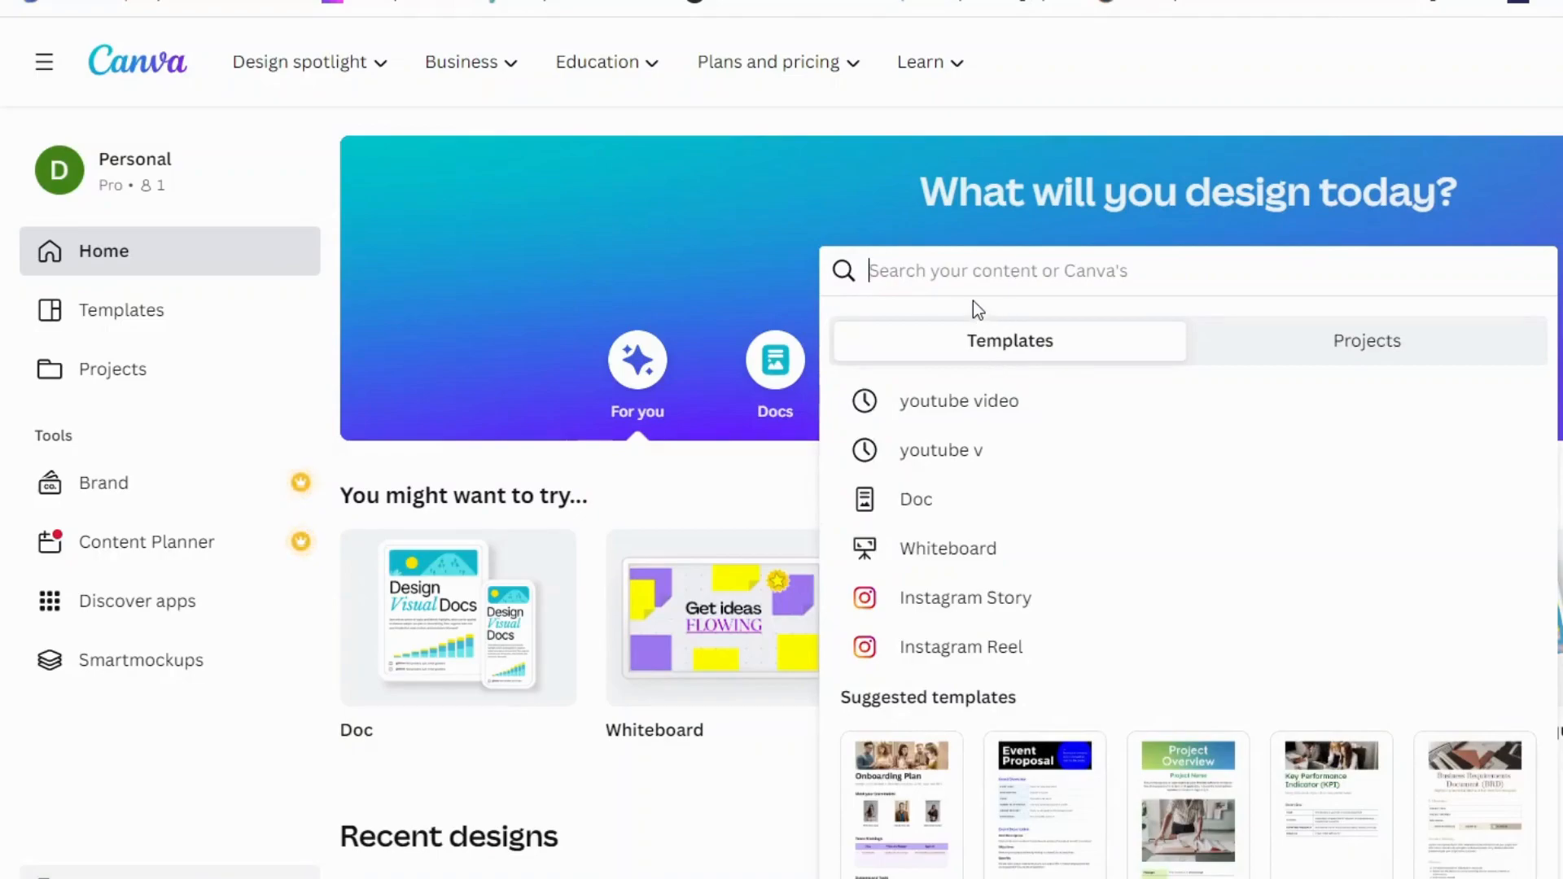
pyautogui.write('invoices')
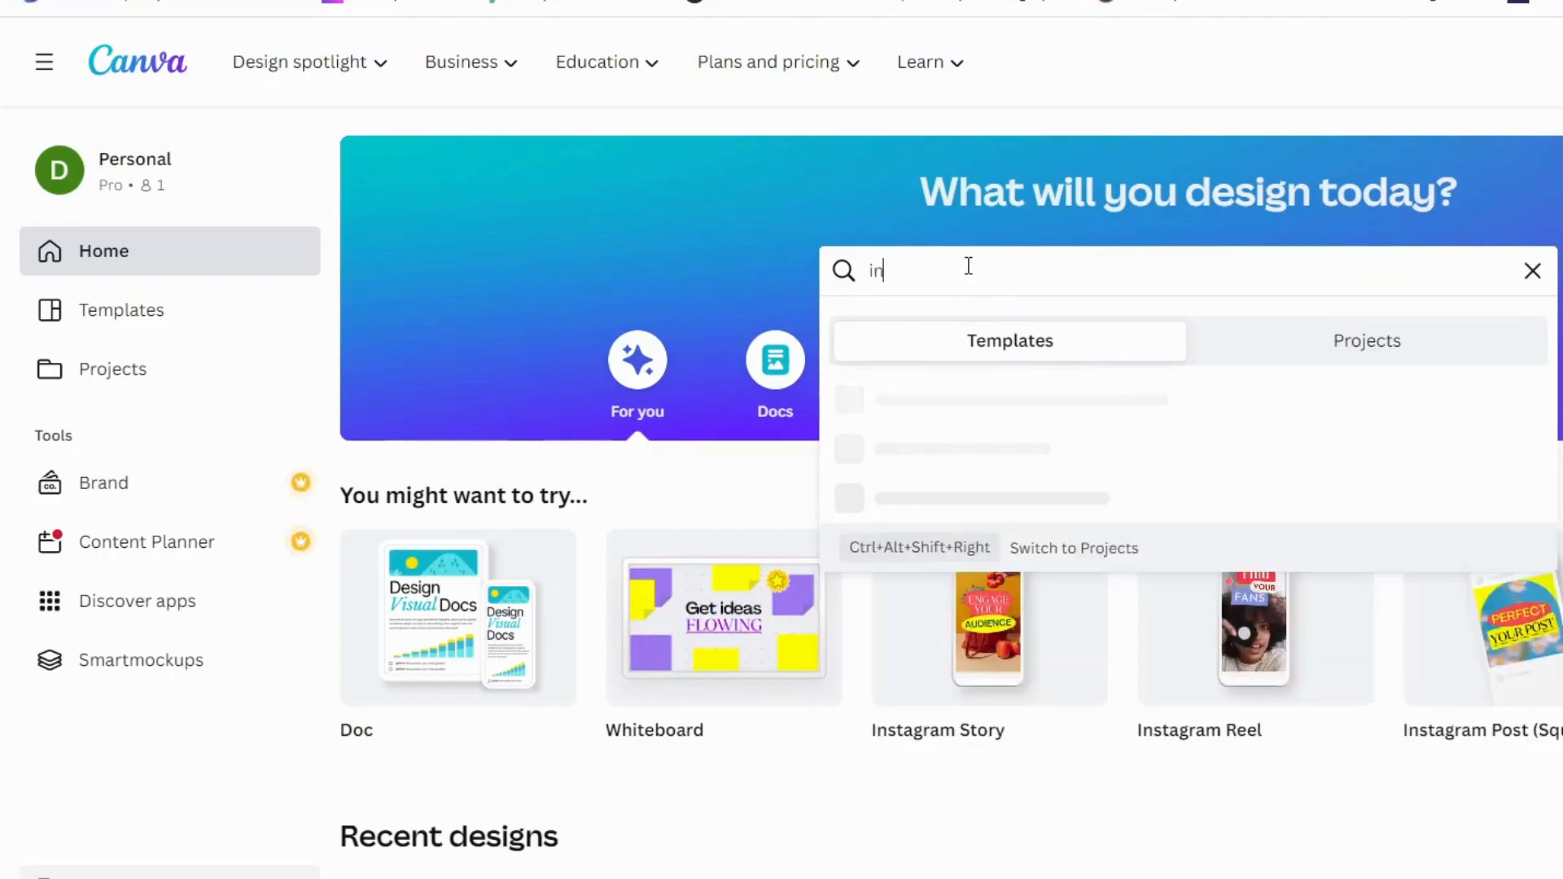
pyautogui.press('Return')
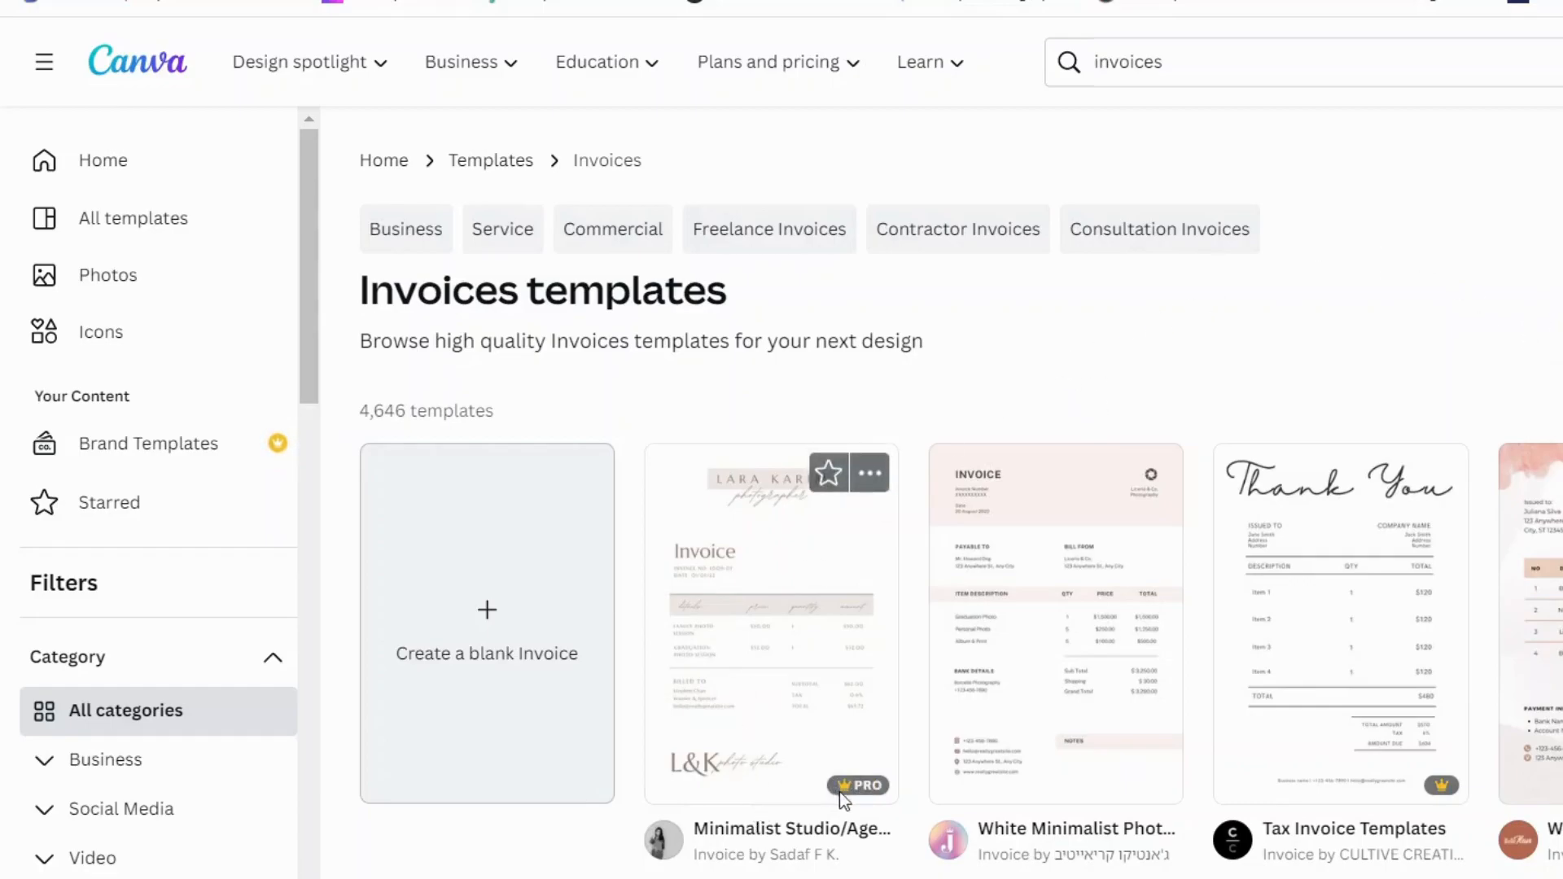
# Browse the invoice templates and check the available options for the Simple Client, Black White Minimalist and Gray & Light Brown Professional Minimalist invoices
pyautogui.moveTo(867, 790)
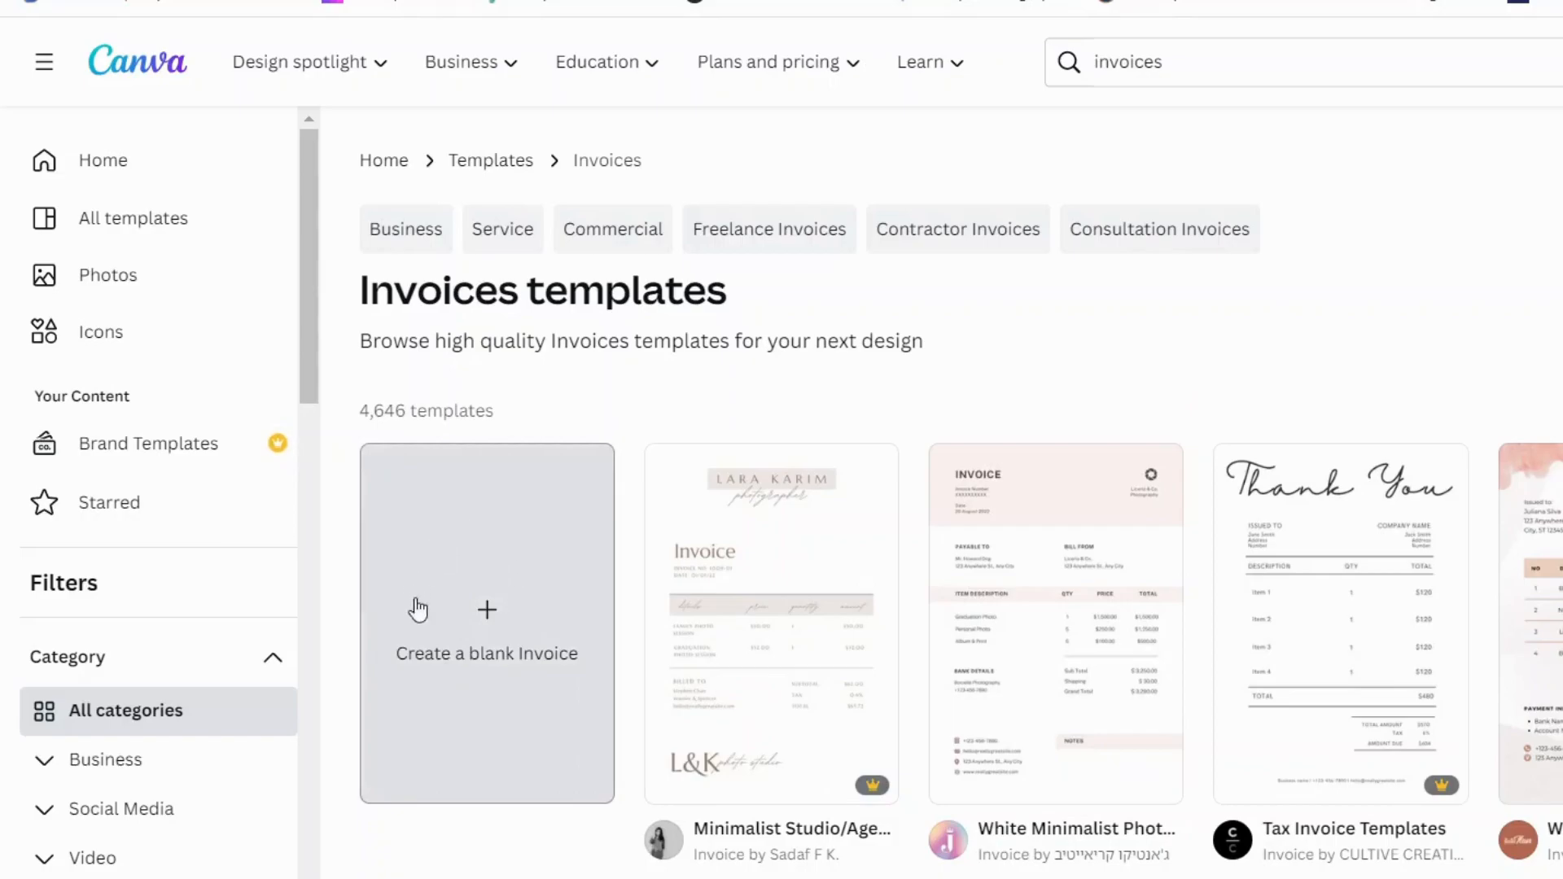
pyautogui.scroll(-6, 1290, 491)
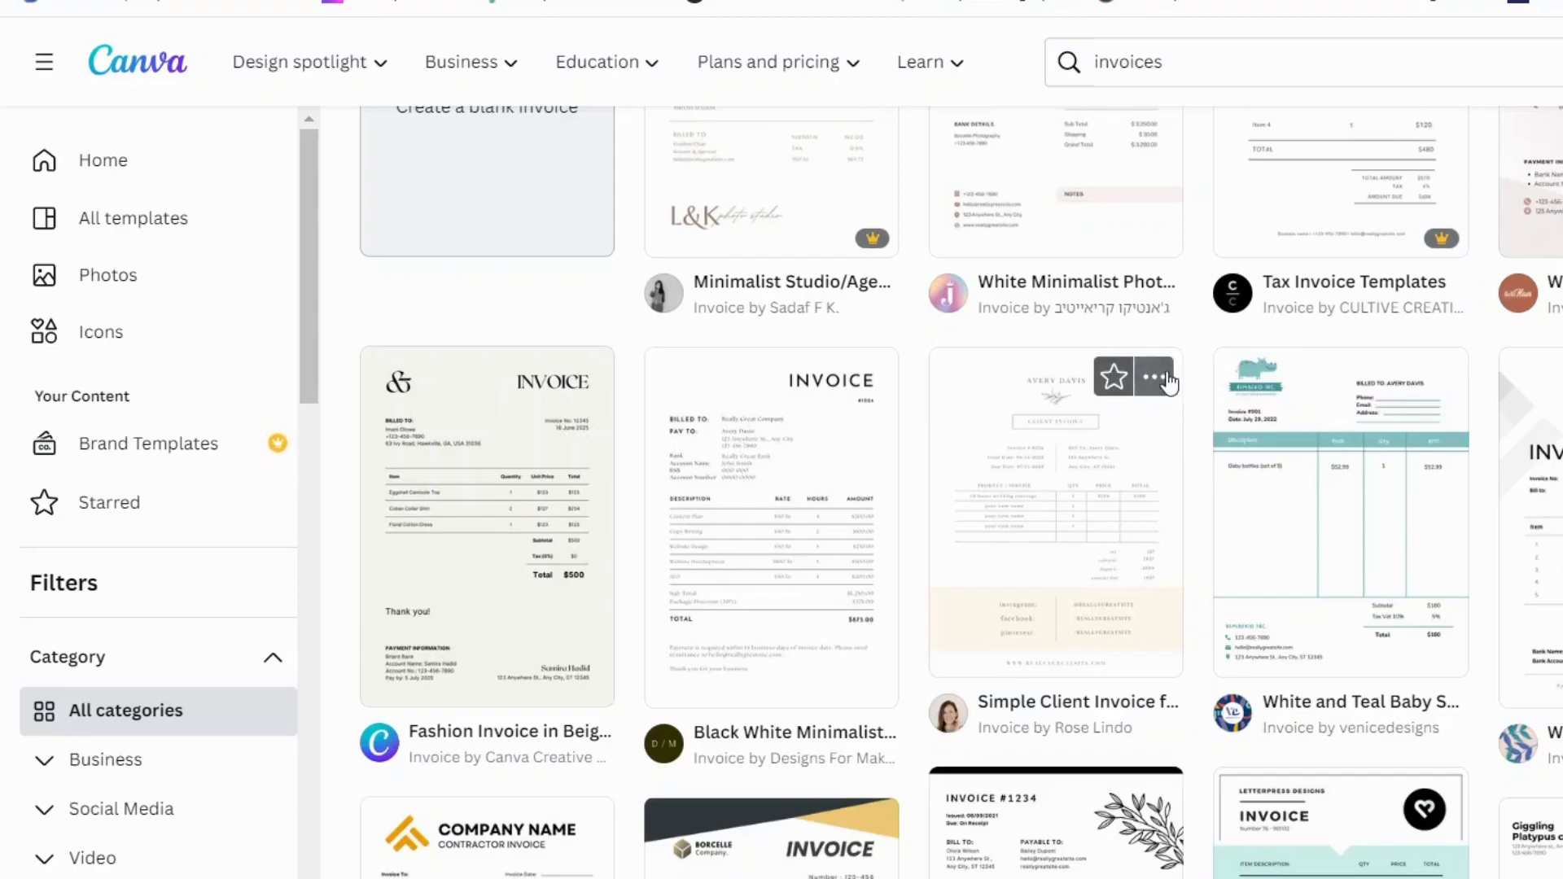
pyautogui.click(1156, 380)
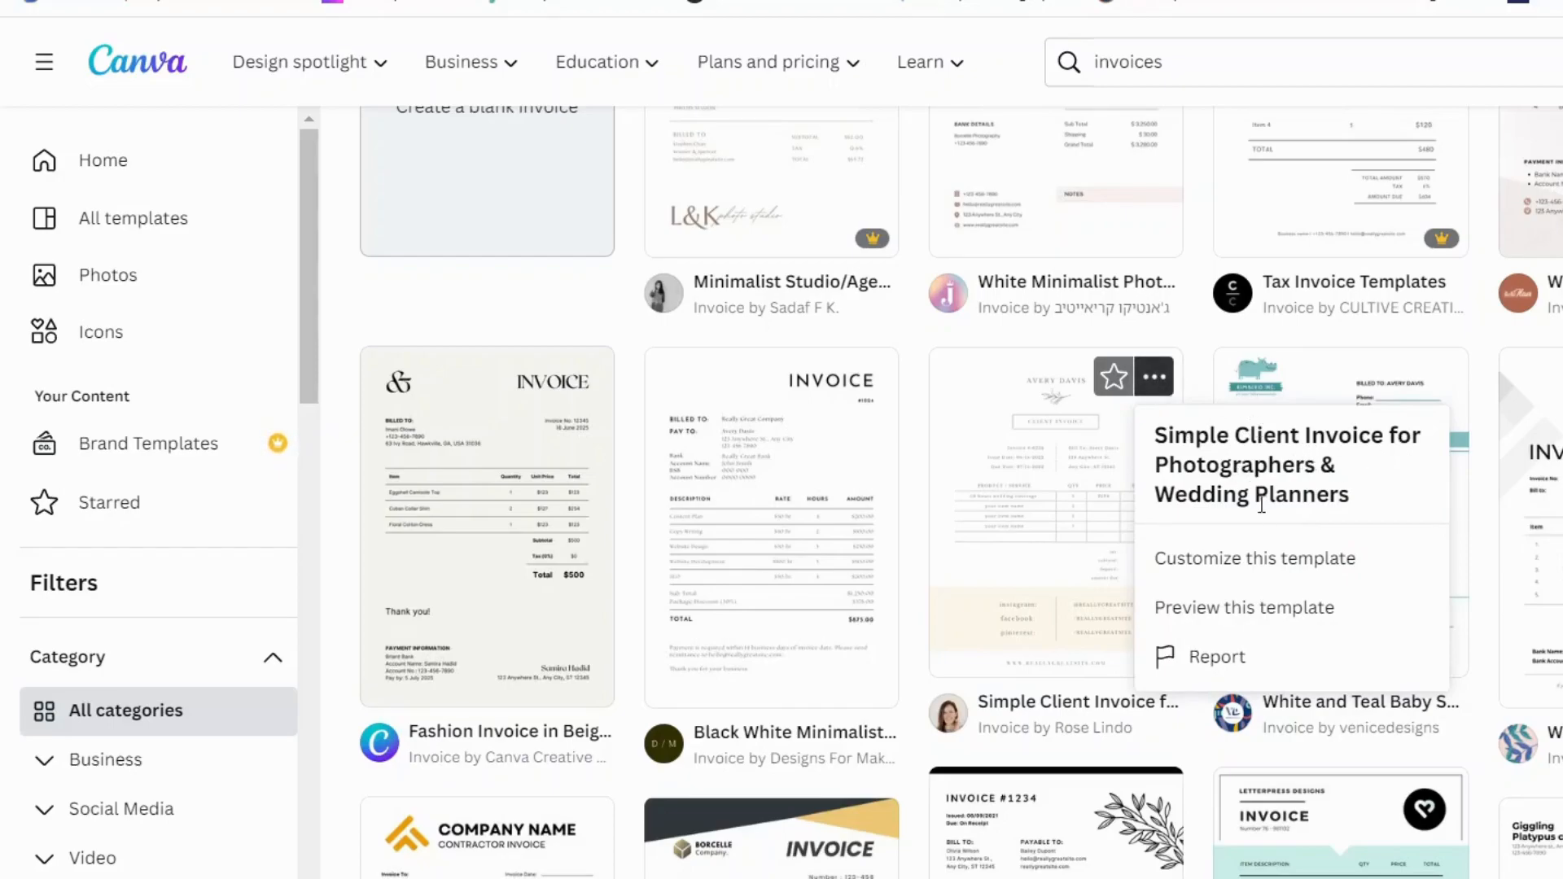
pyautogui.click(1029, 342)
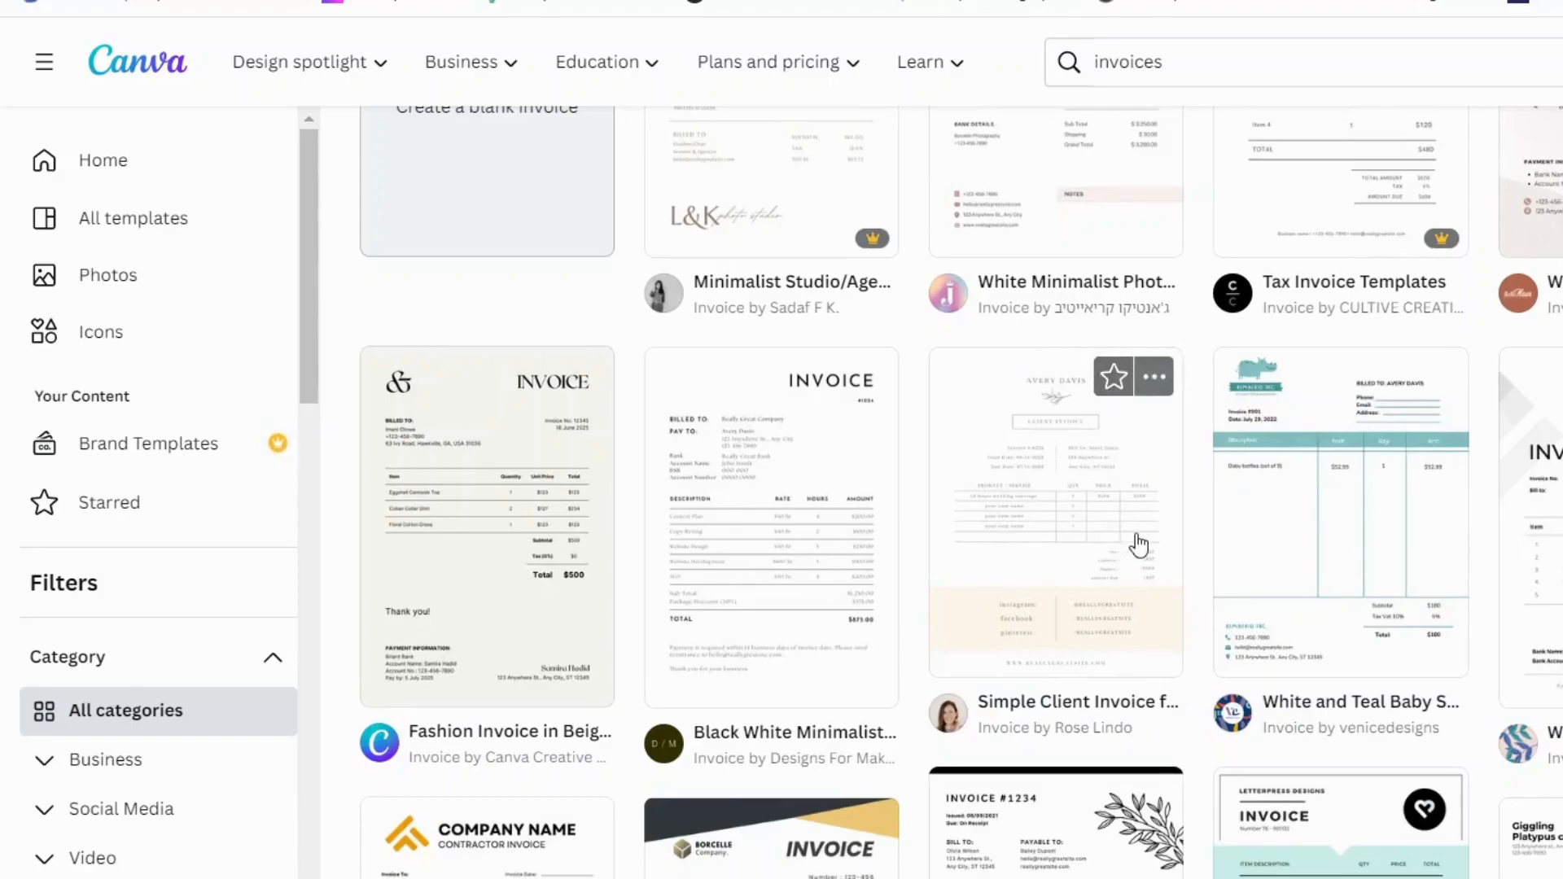
pyautogui.scroll(-3, 1115, 555)
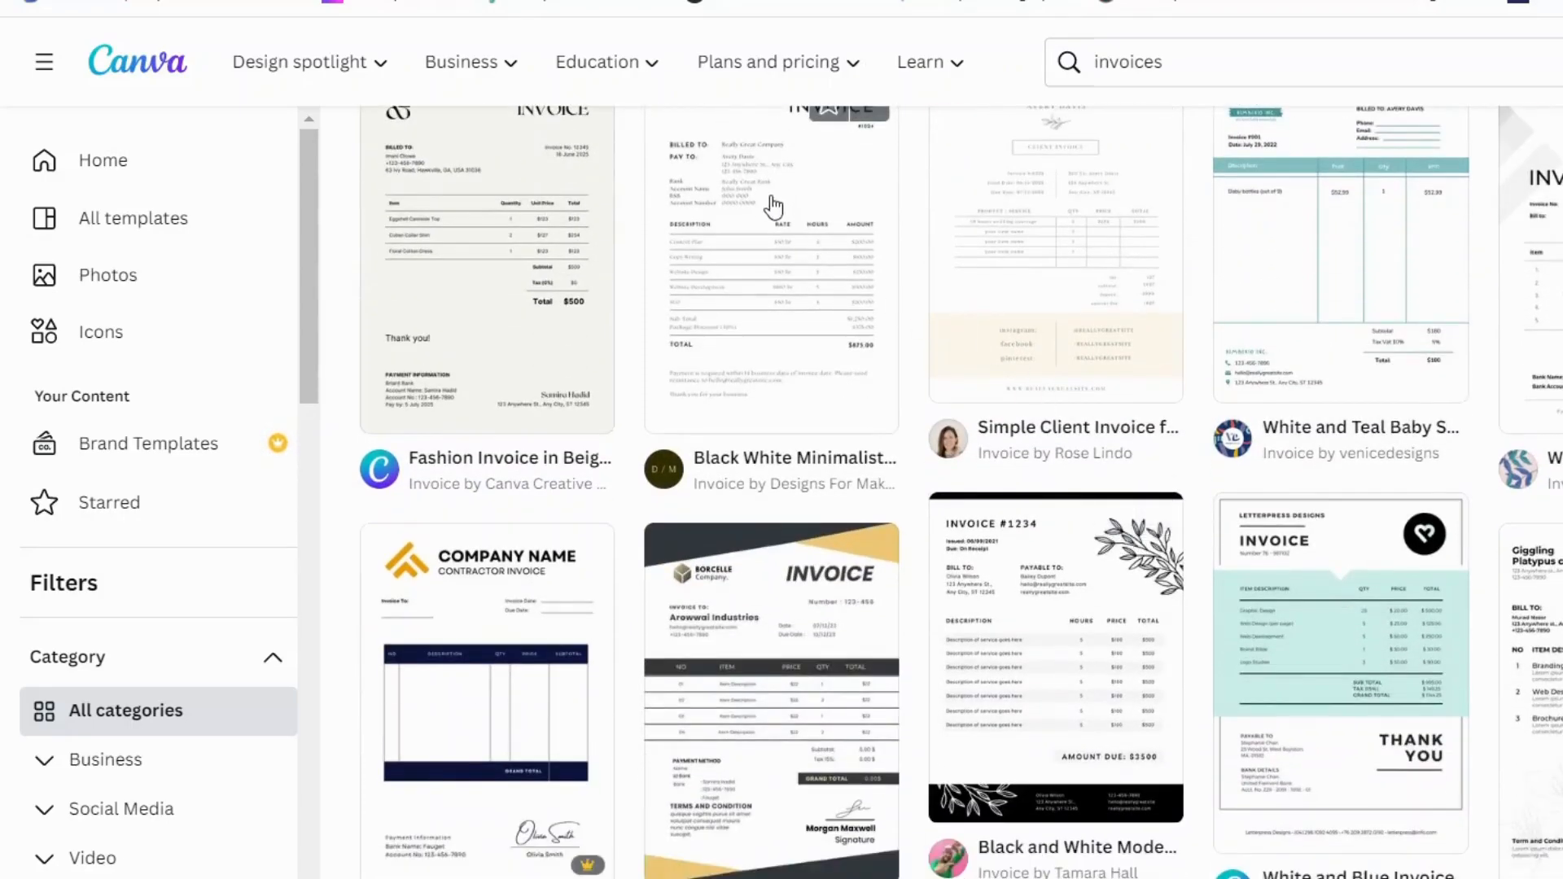
pyautogui.scroll(2, 774, 203)
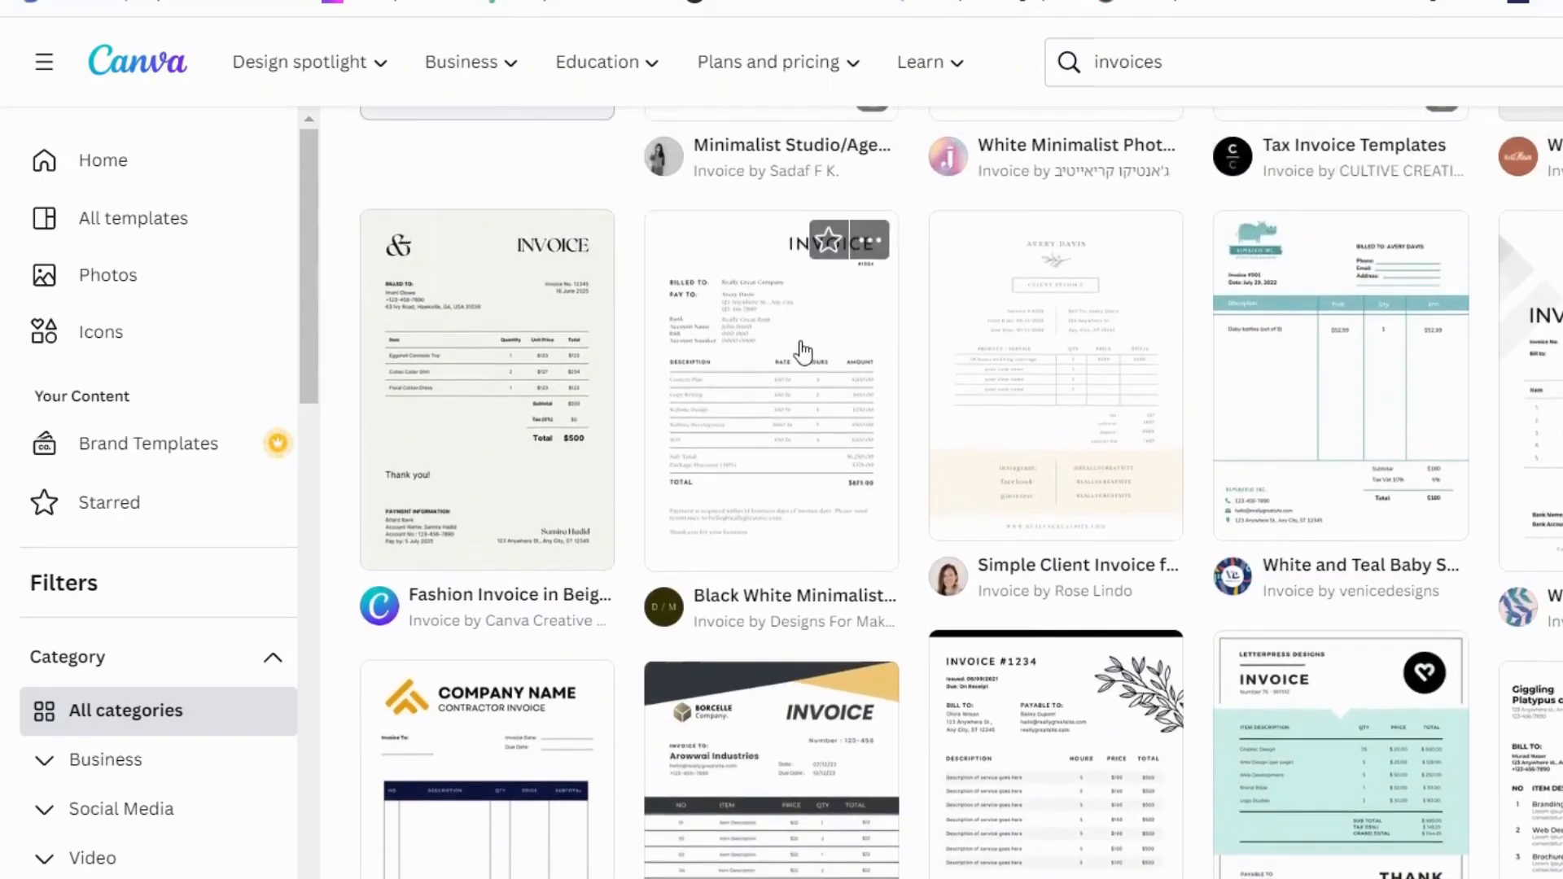
pyautogui.click(874, 248)
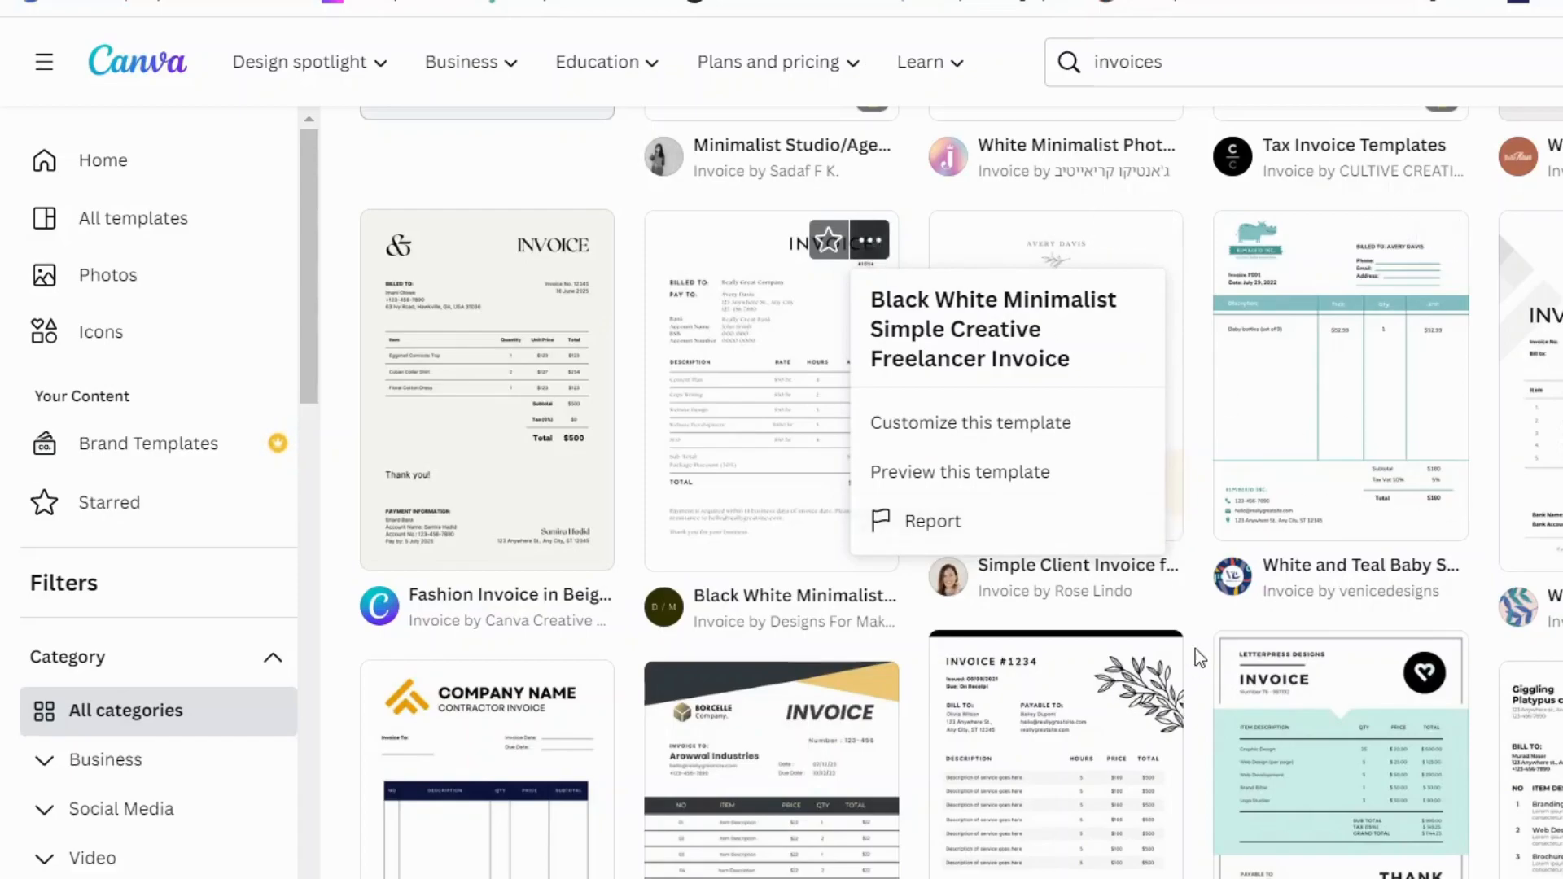
pyautogui.click(1203, 637)
pyautogui.scroll(-5, 1200, 631)
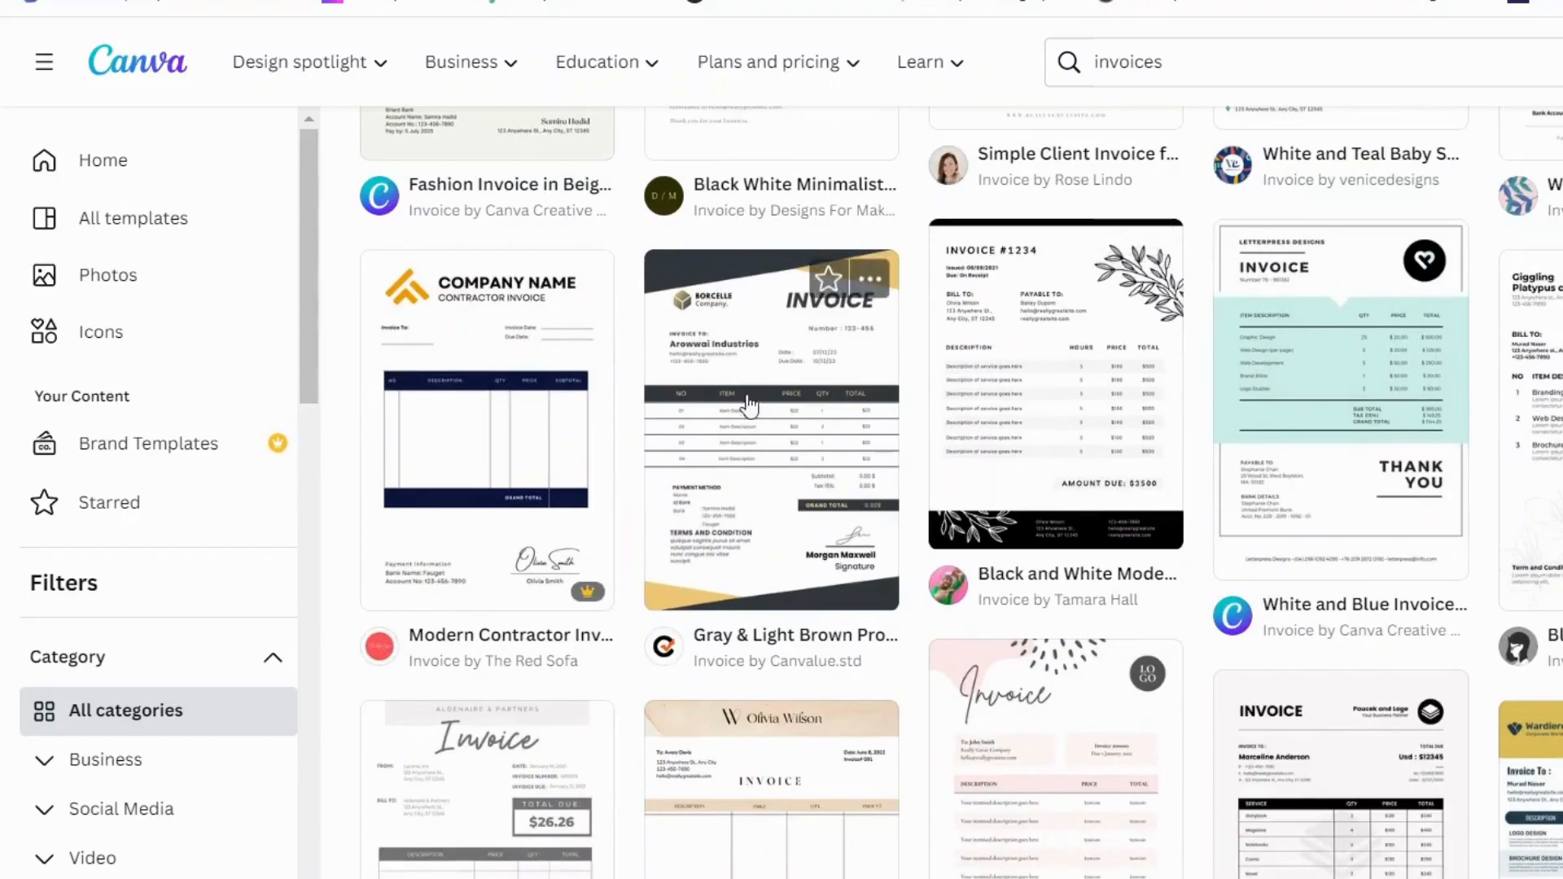
pyautogui.click(870, 282)
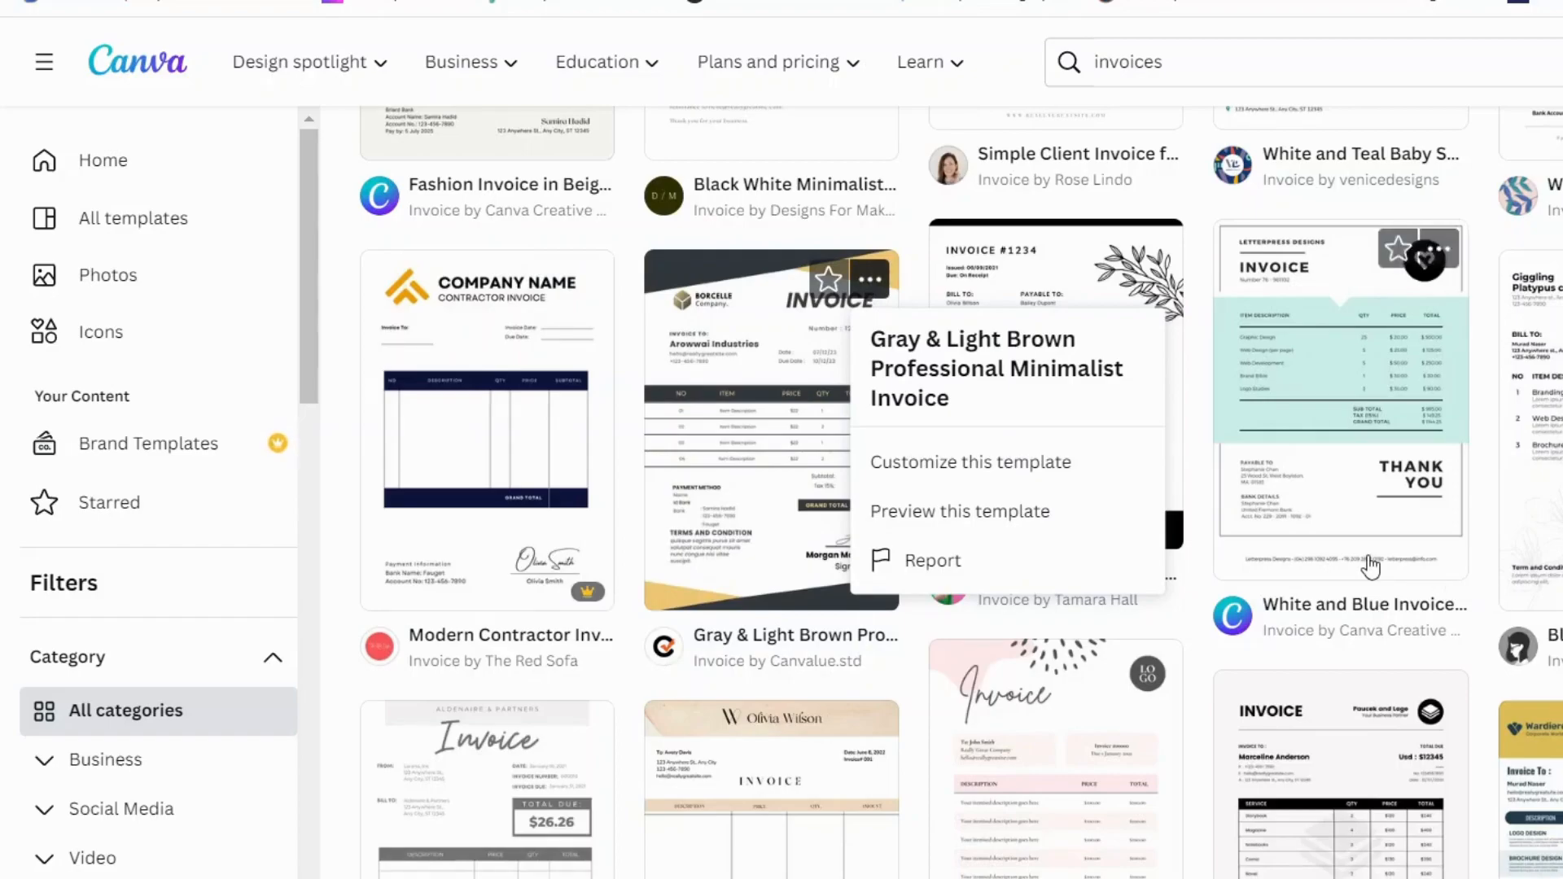
pyautogui.scroll(-5, 1372, 554)
pyautogui.scroll(-3, 1374, 547)
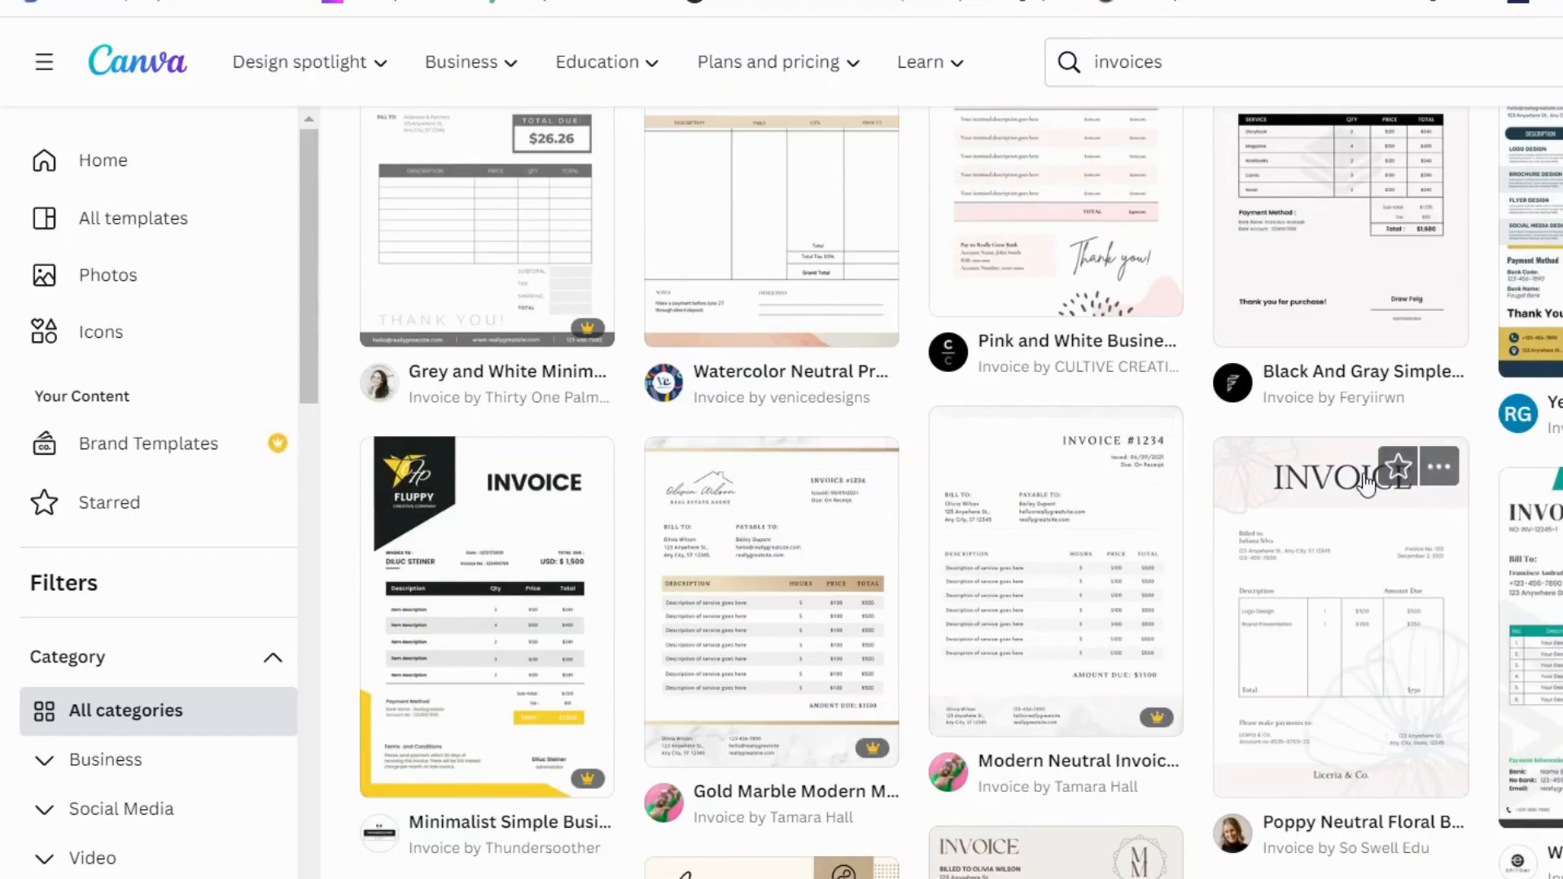
pyautogui.scroll(1, 1373, 474)
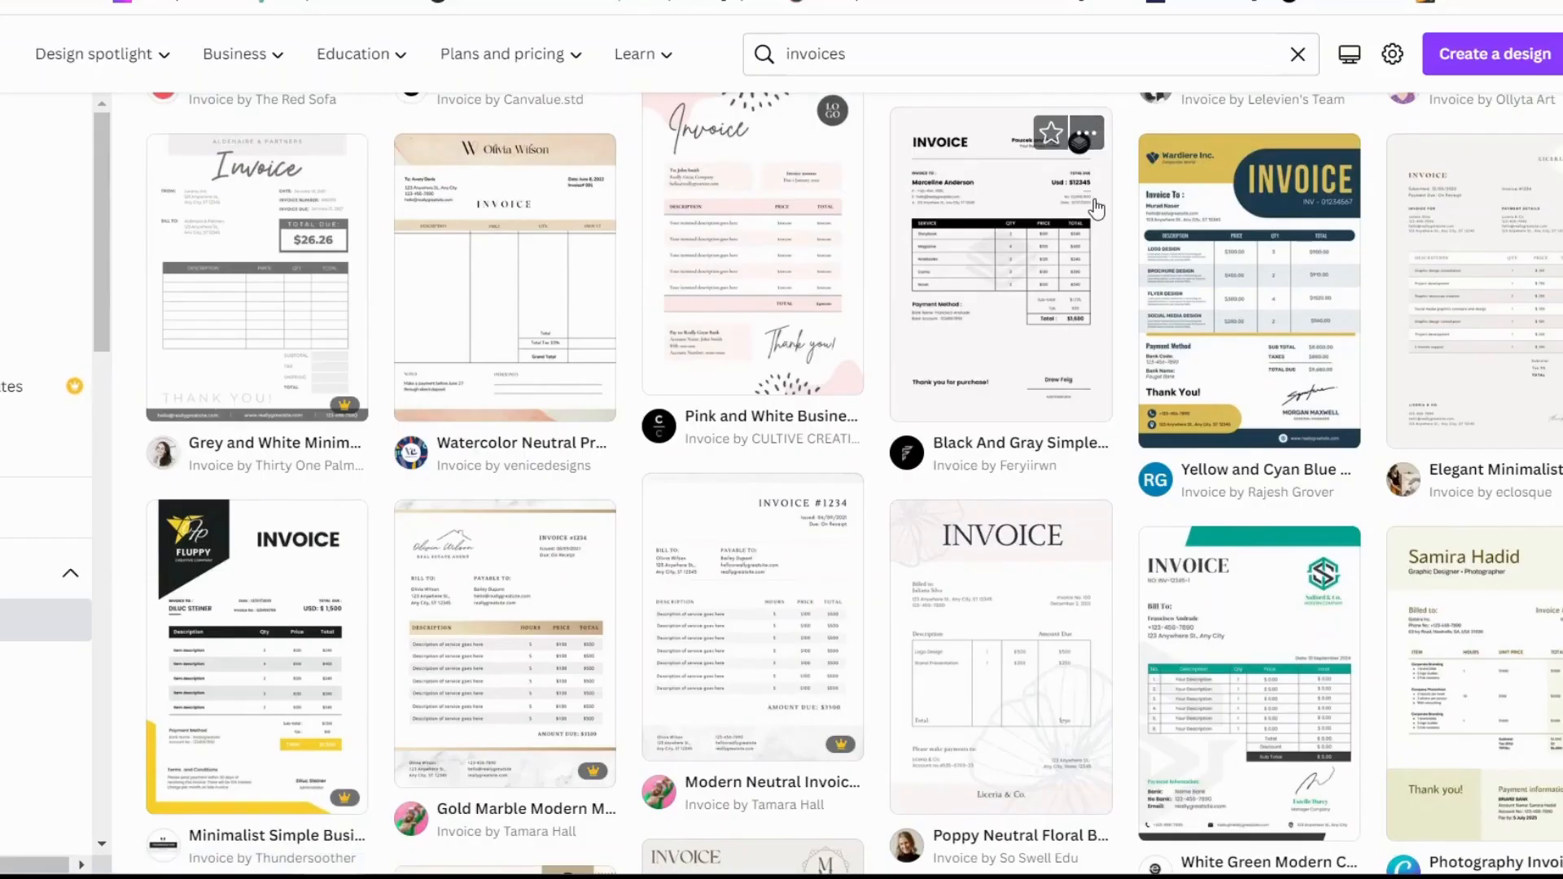
pyautogui.scroll(1, 1437, 245)
# Preview the Black And Gray Simple Minimalist Book Store Invoice template and open it in the editor for customizing
pyautogui.click(1088, 255)
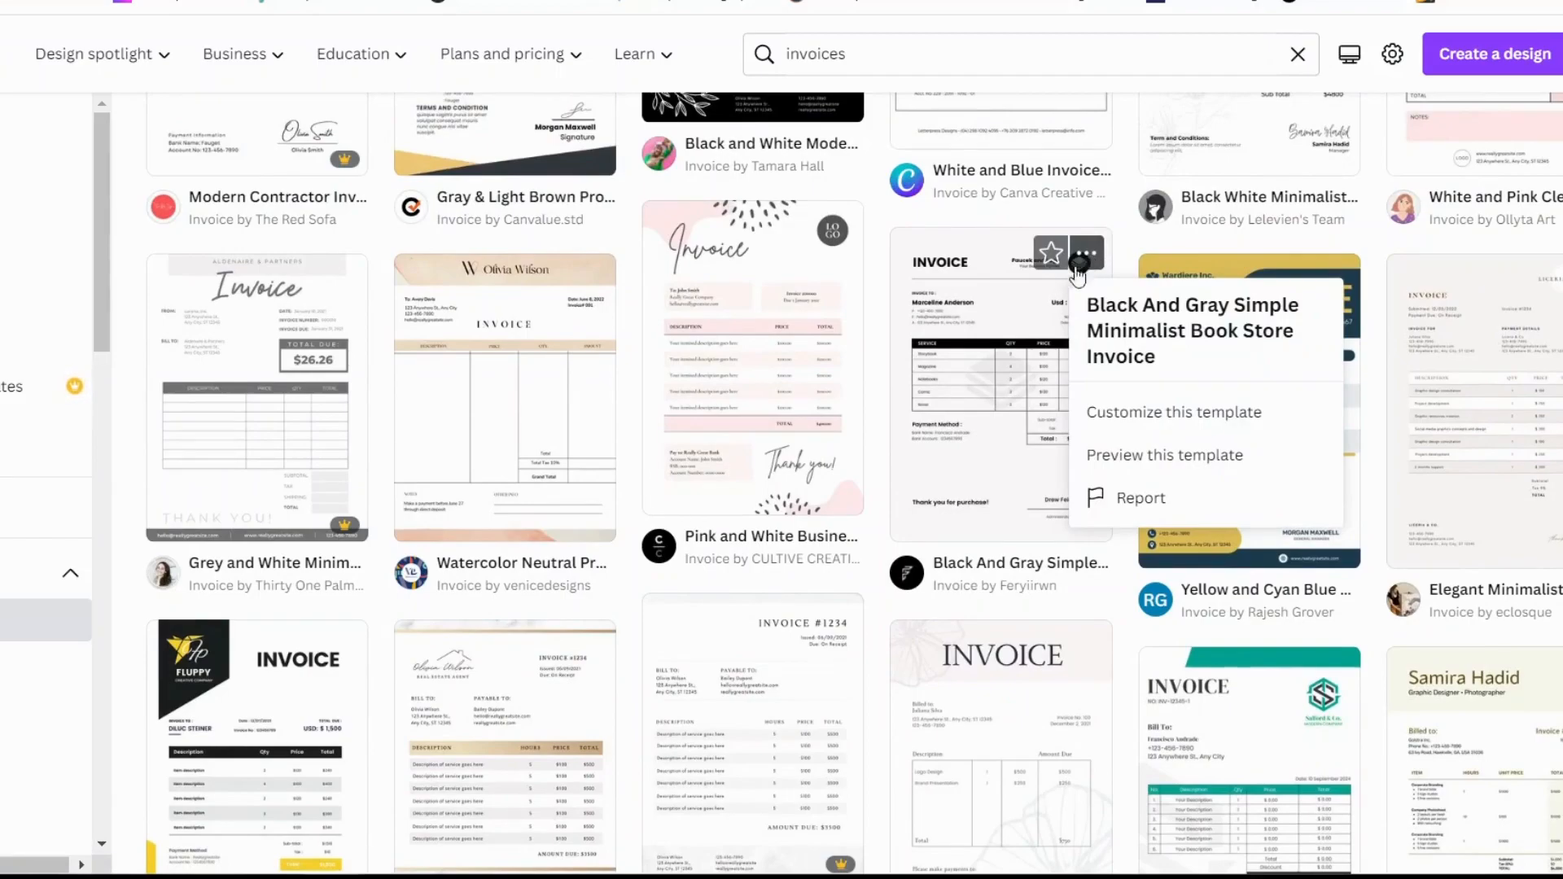
pyautogui.click(1022, 421)
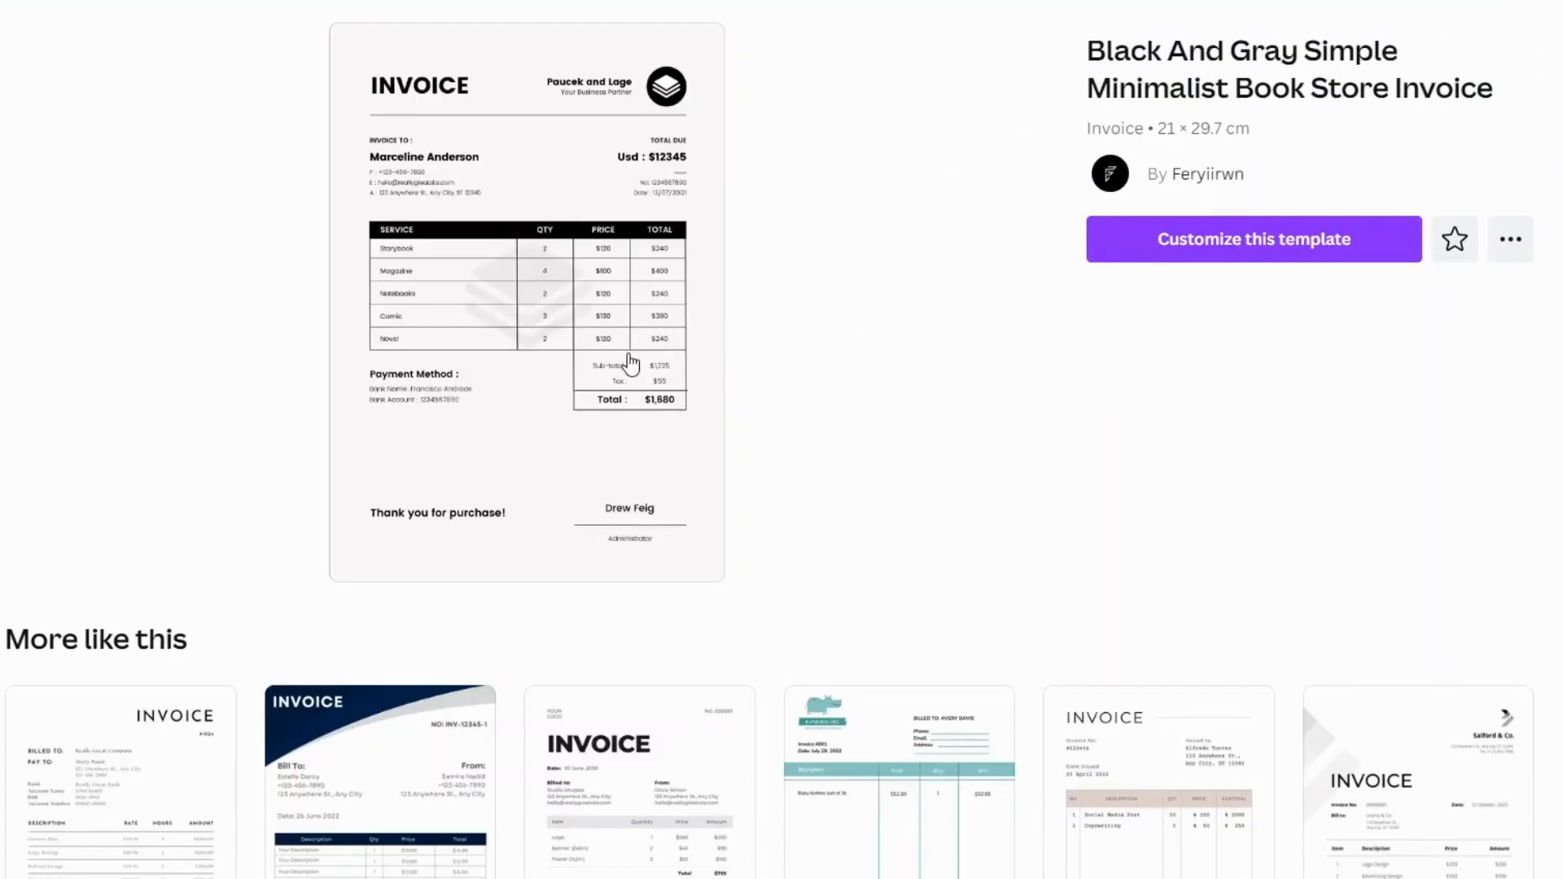
pyautogui.scroll(-3, 981, 448)
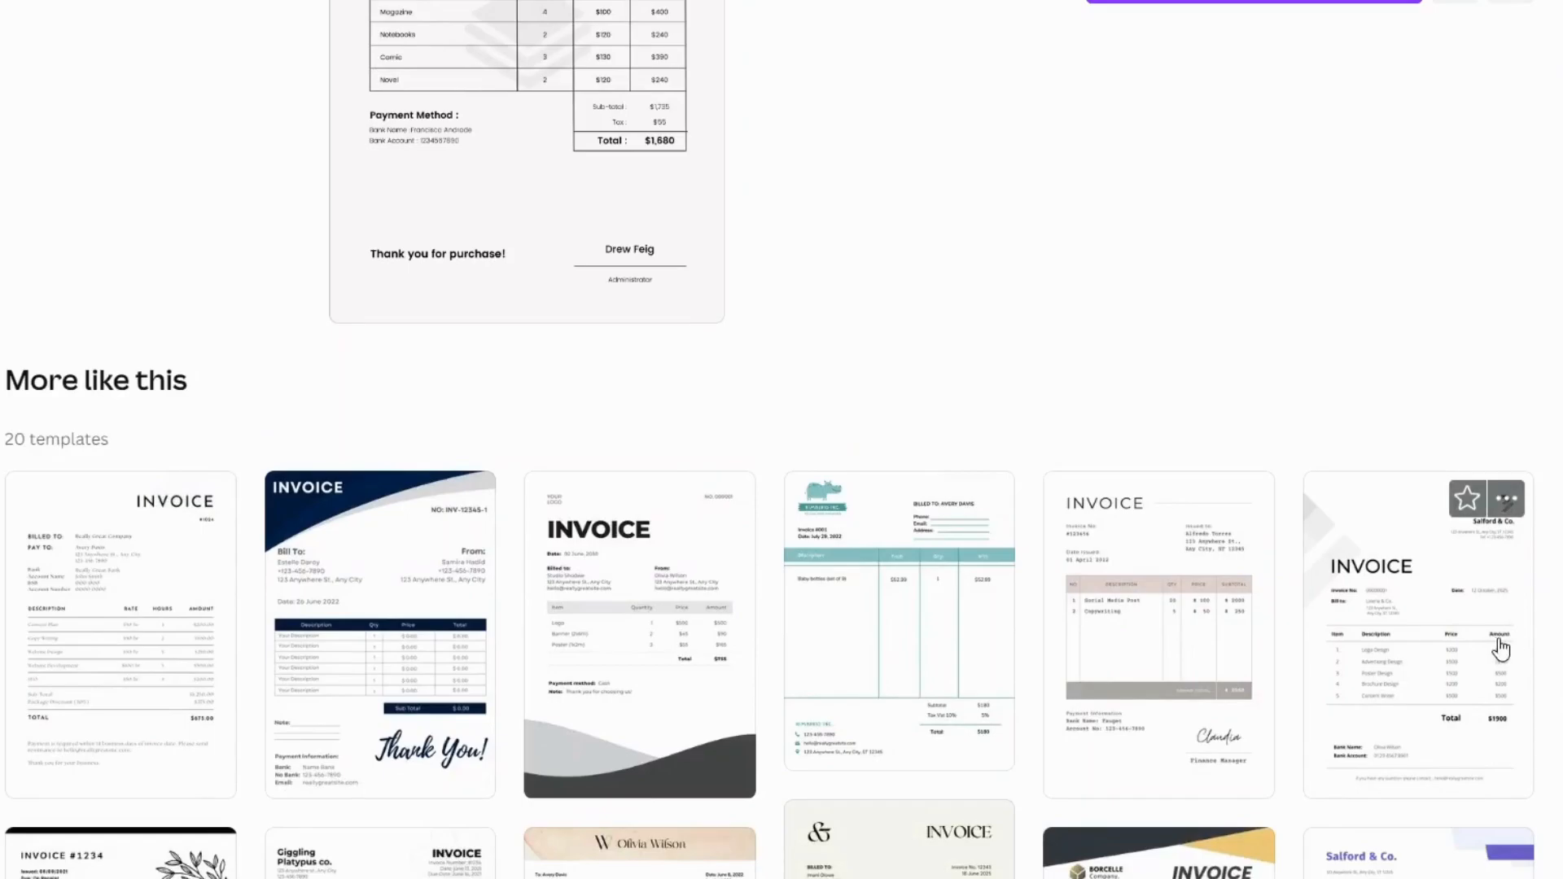
pyautogui.scroll(-3, 1008, 479)
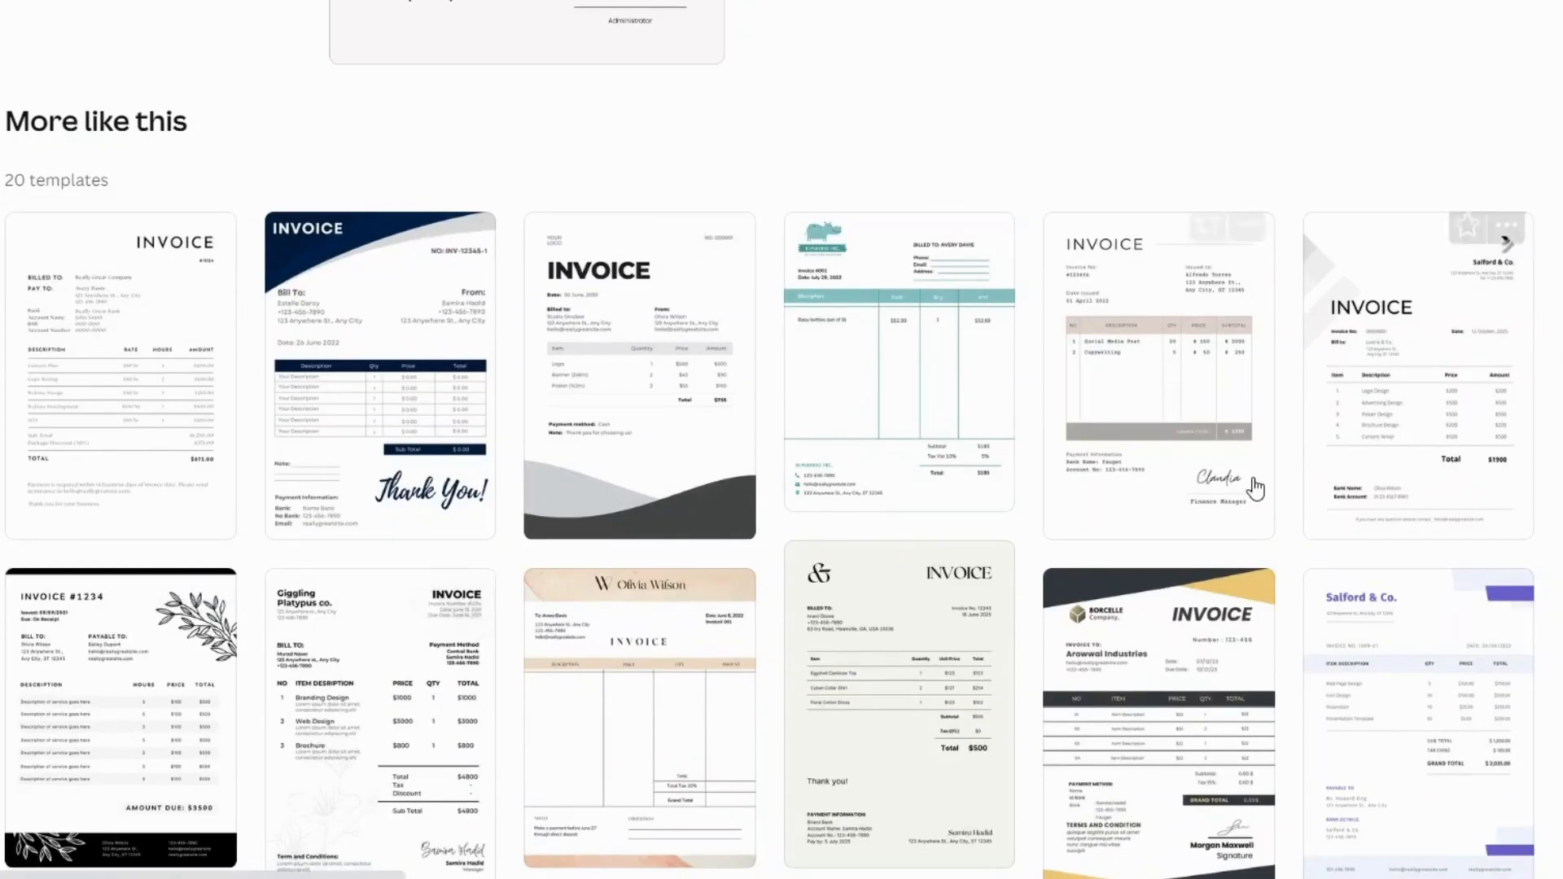
pyautogui.scroll(6, 1256, 487)
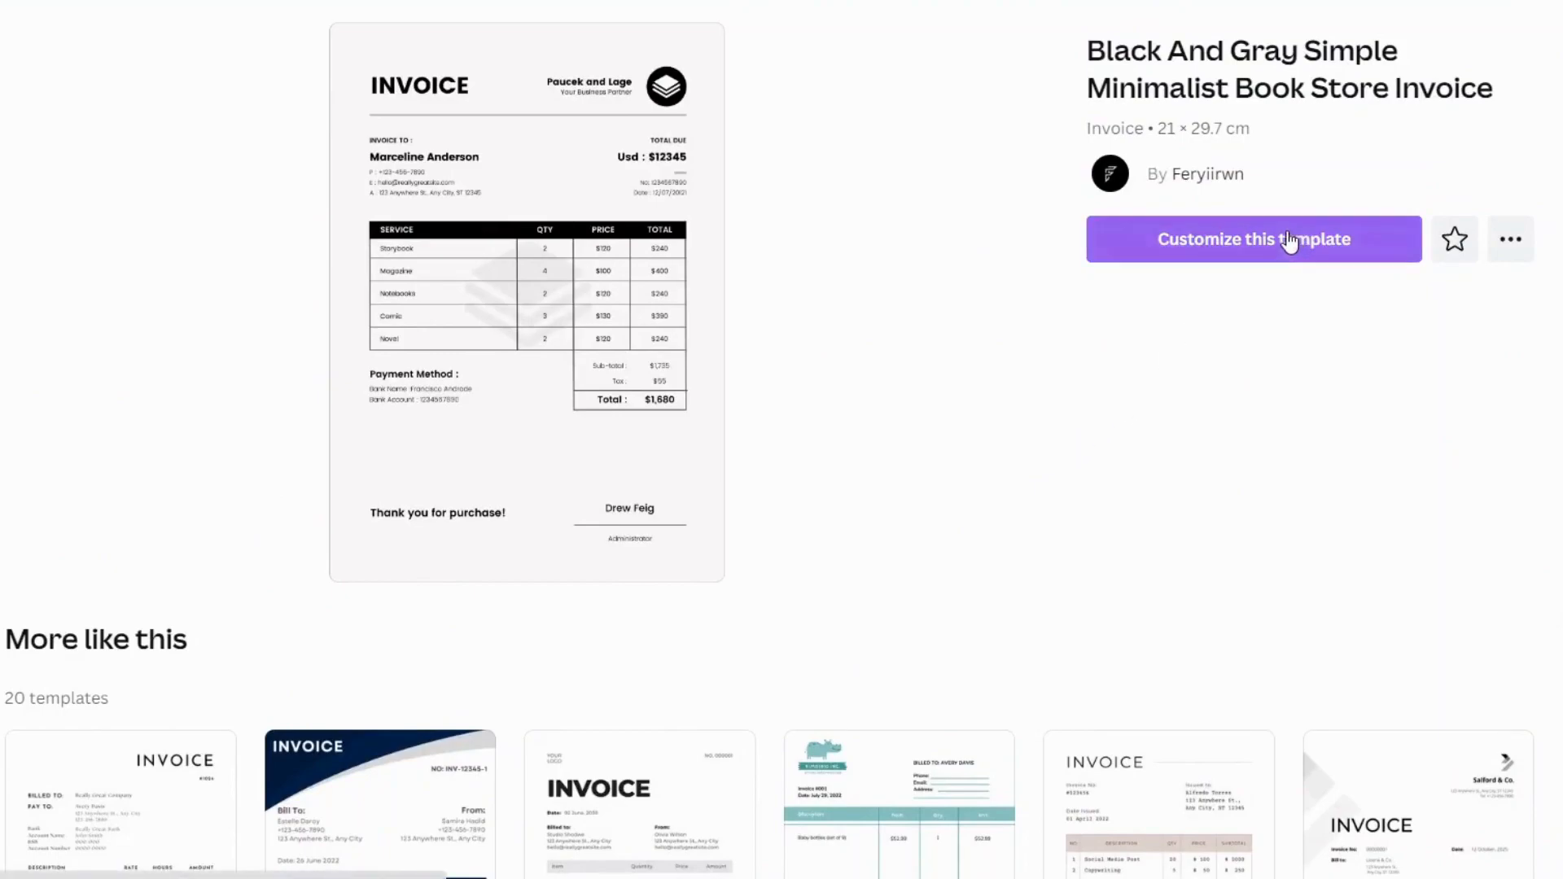
pyautogui.click(1292, 240)
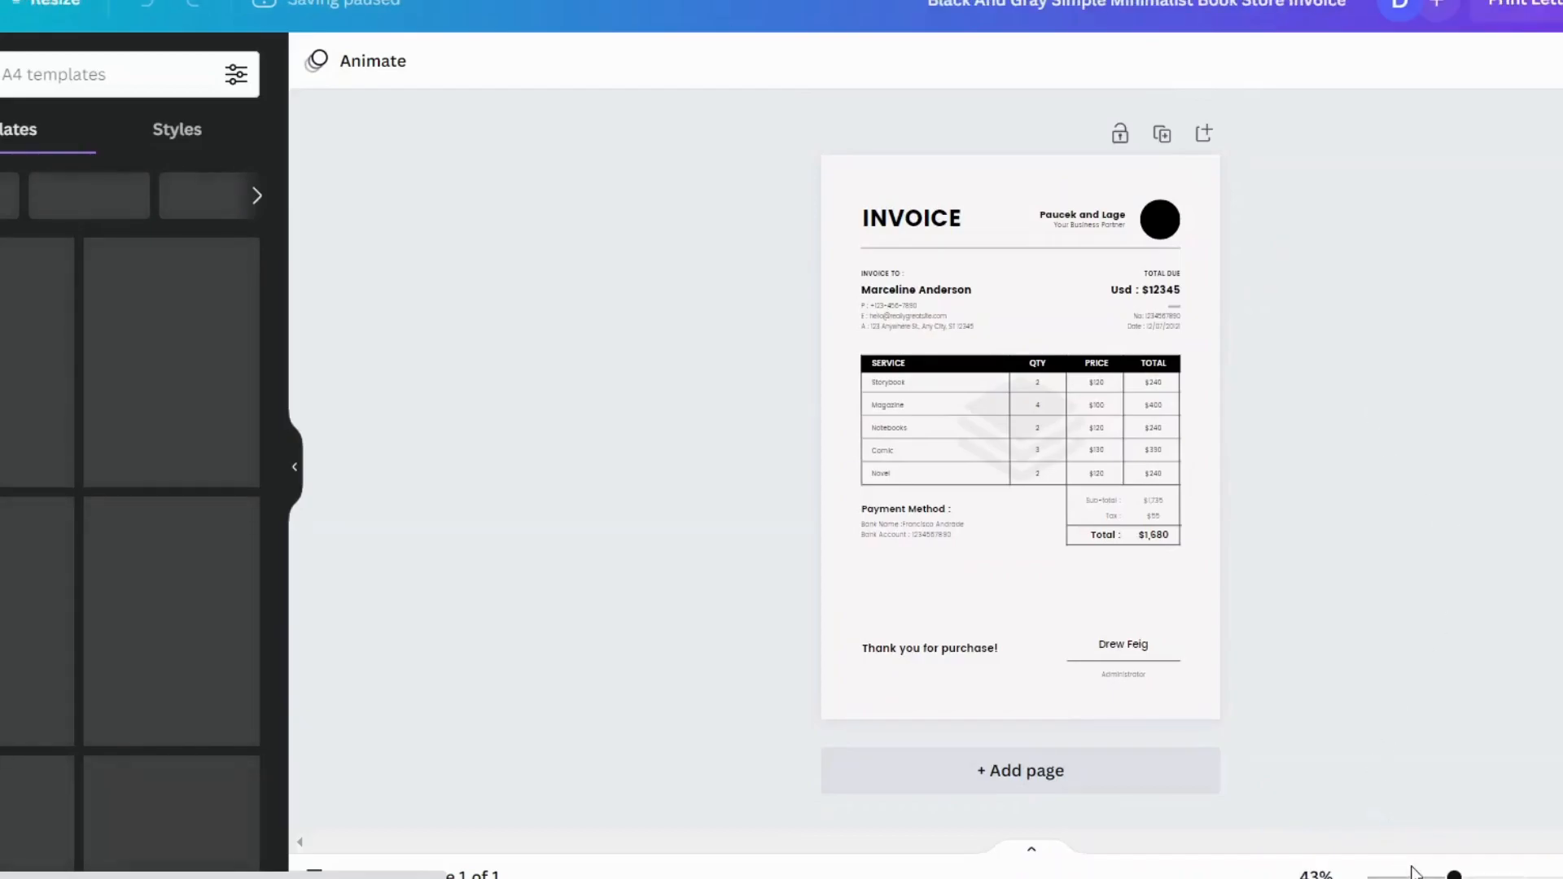
# Replace the company name in the invoice header with "Pick and Read"
pyautogui.scroll(5, 1408, 500)
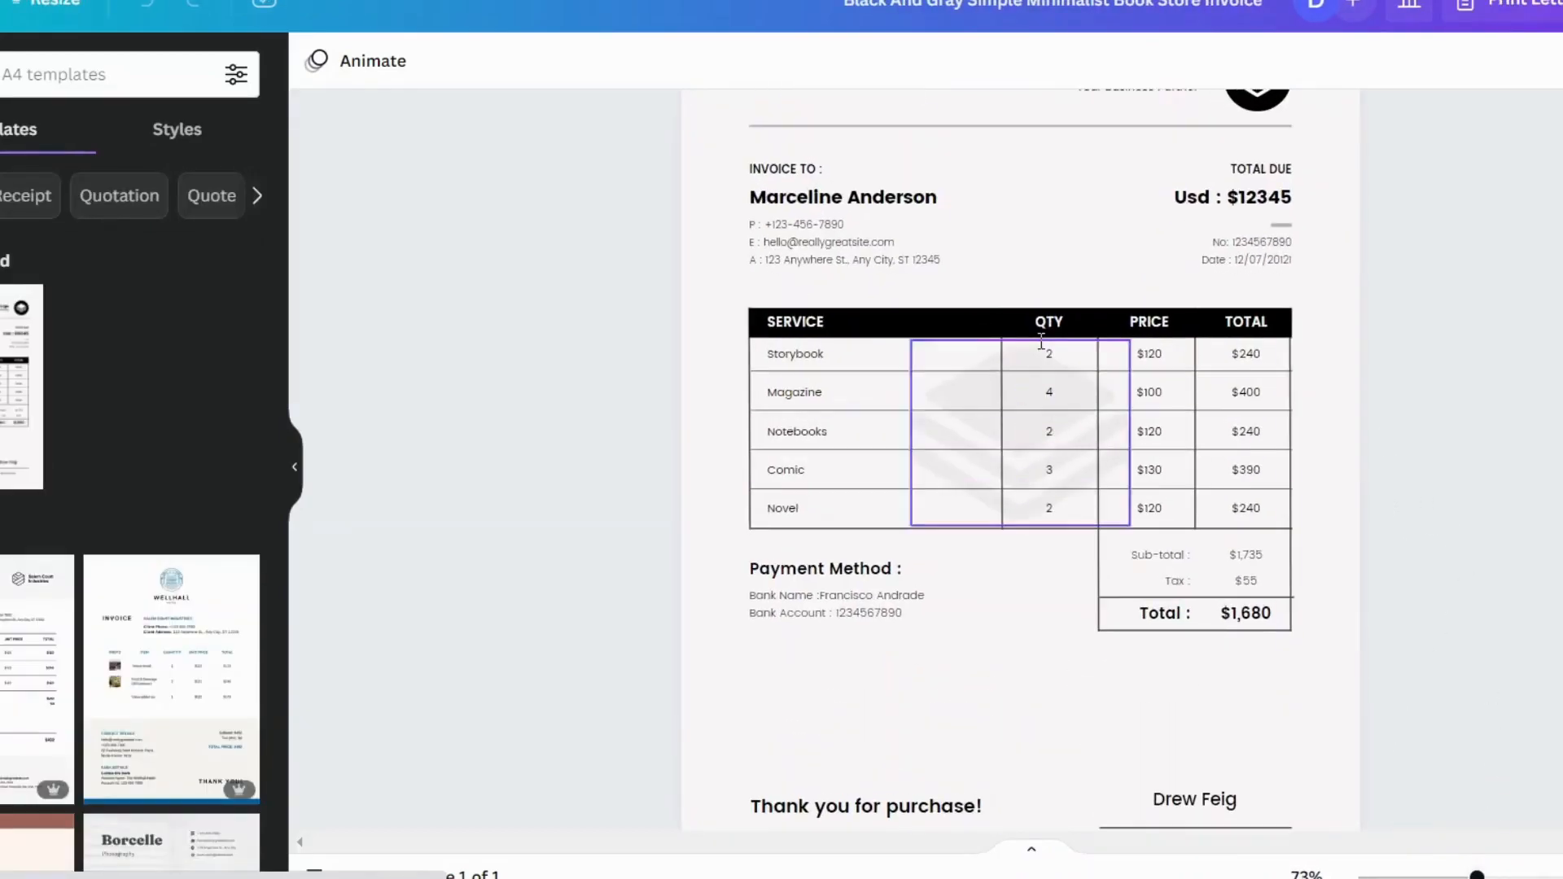
pyautogui.scroll(3, 977, 313)
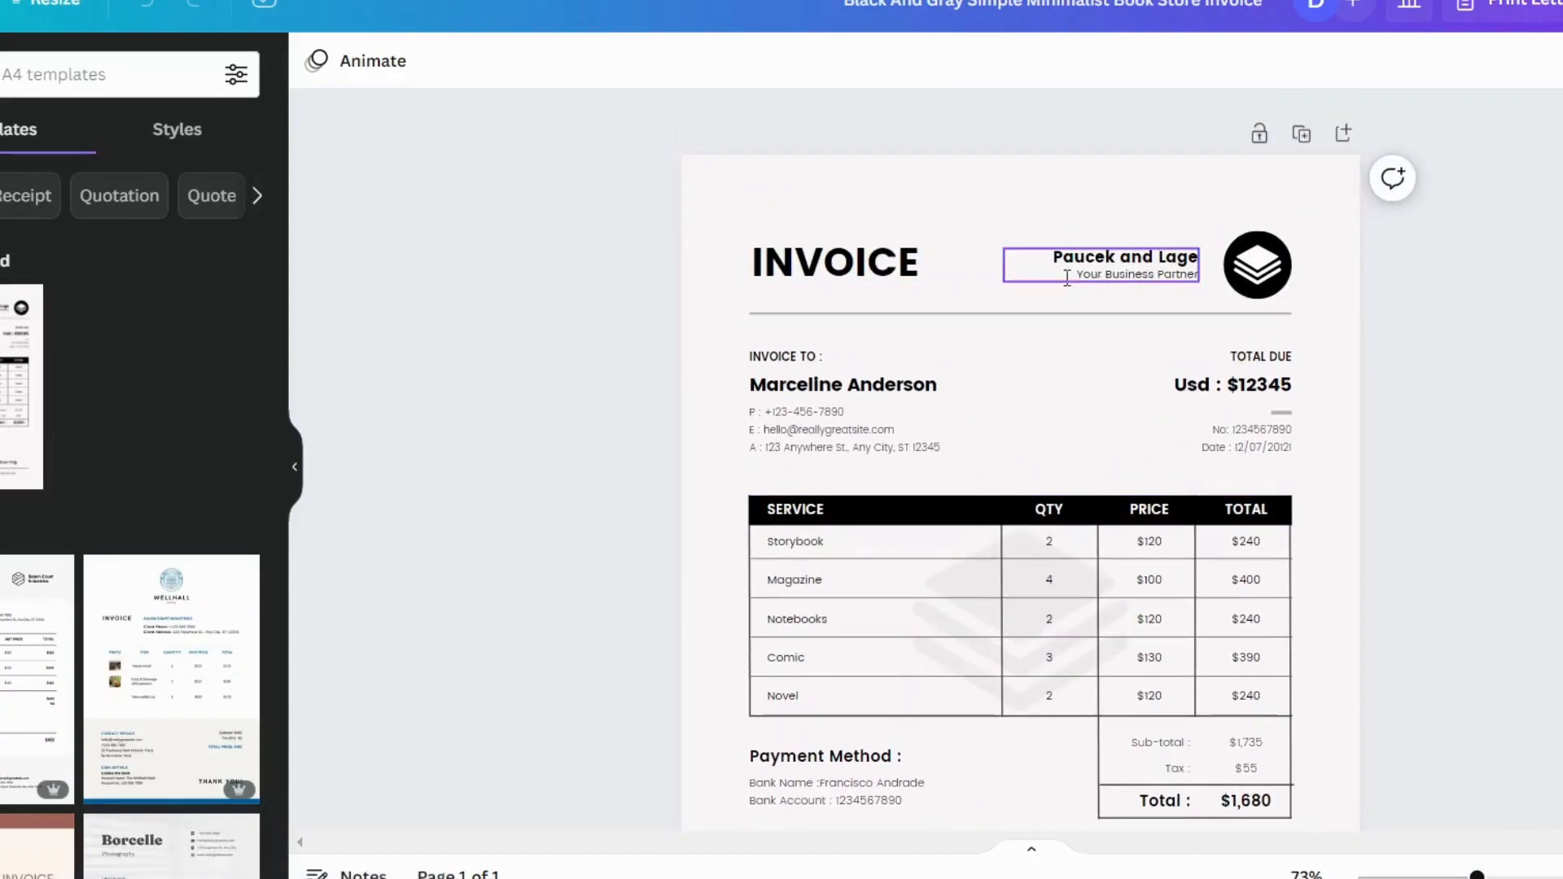
pyautogui.click(1170, 262)
pyautogui.doubleClick(1170, 259)
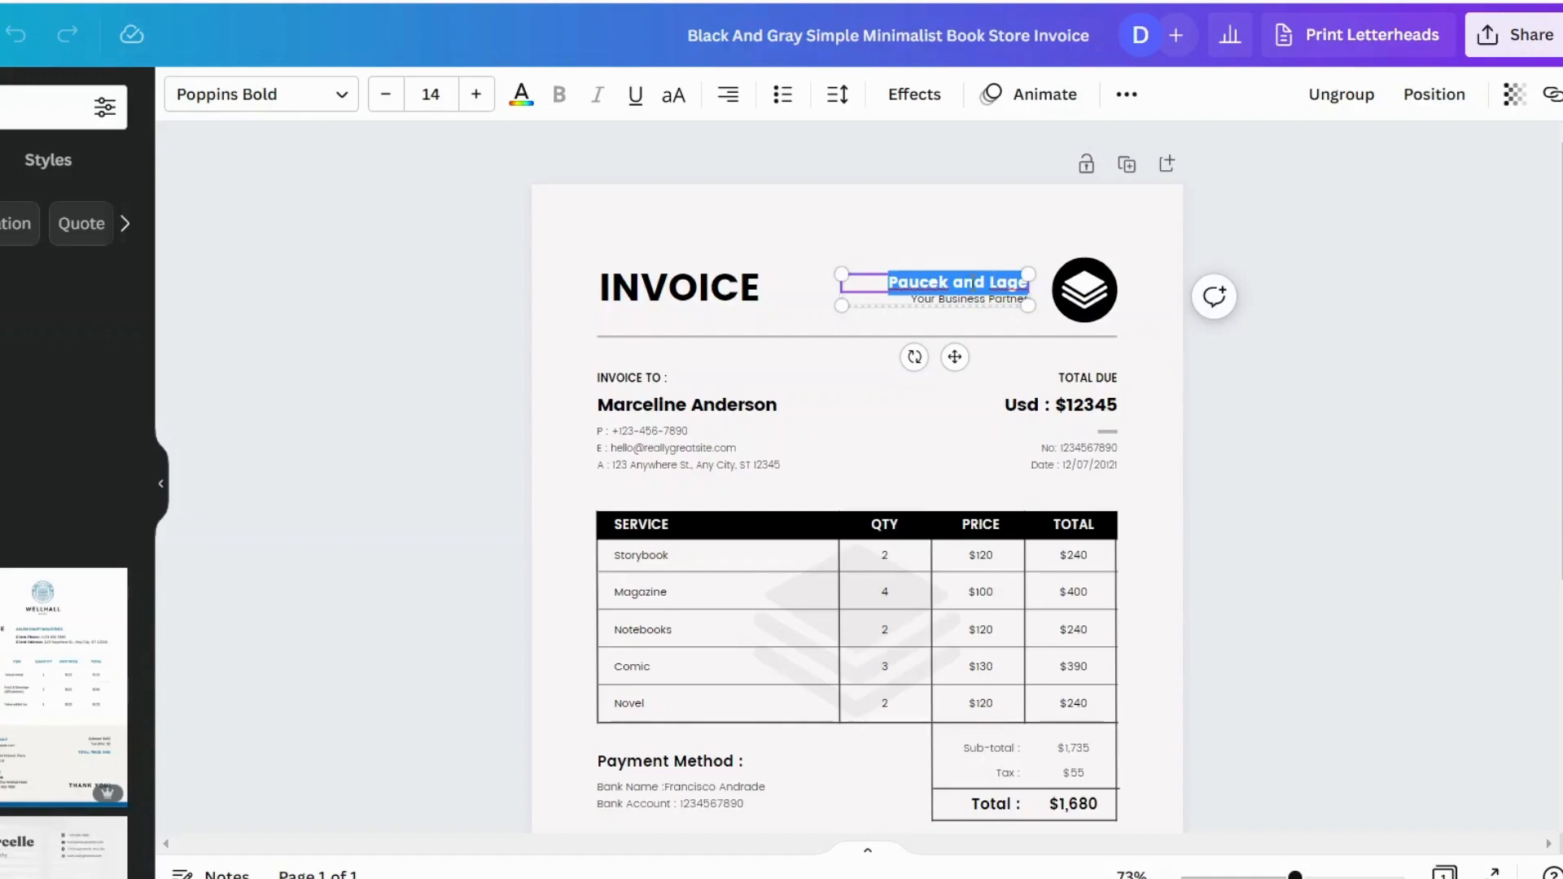
pyautogui.write('Pick')
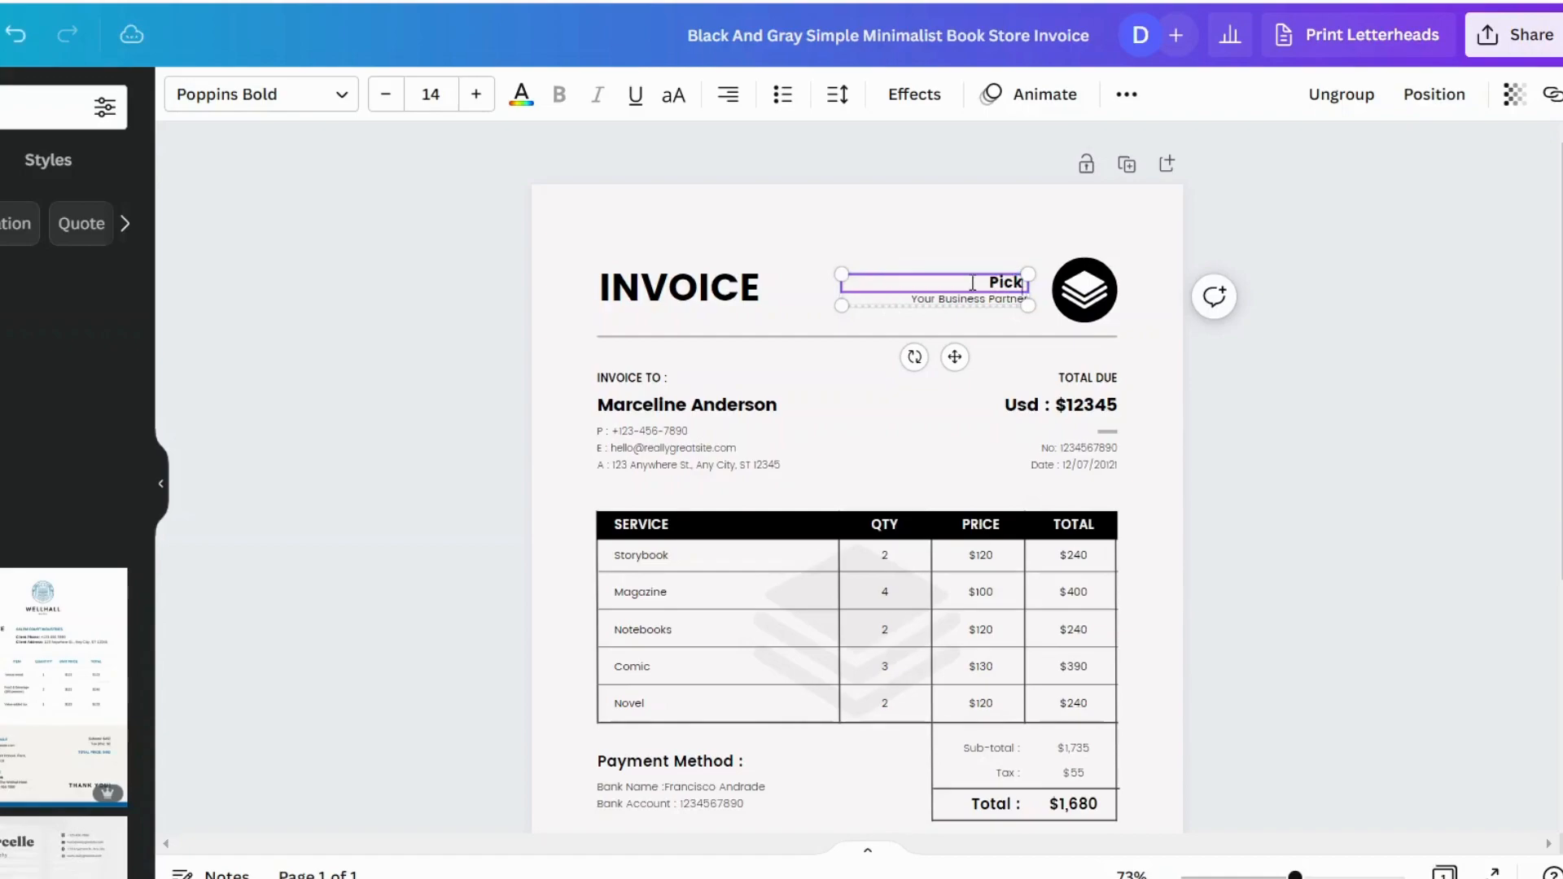
pyautogui.write(' and Read')
# Clear the "Your Business Partner" tagline text under the company name
pyautogui.click(962, 299)
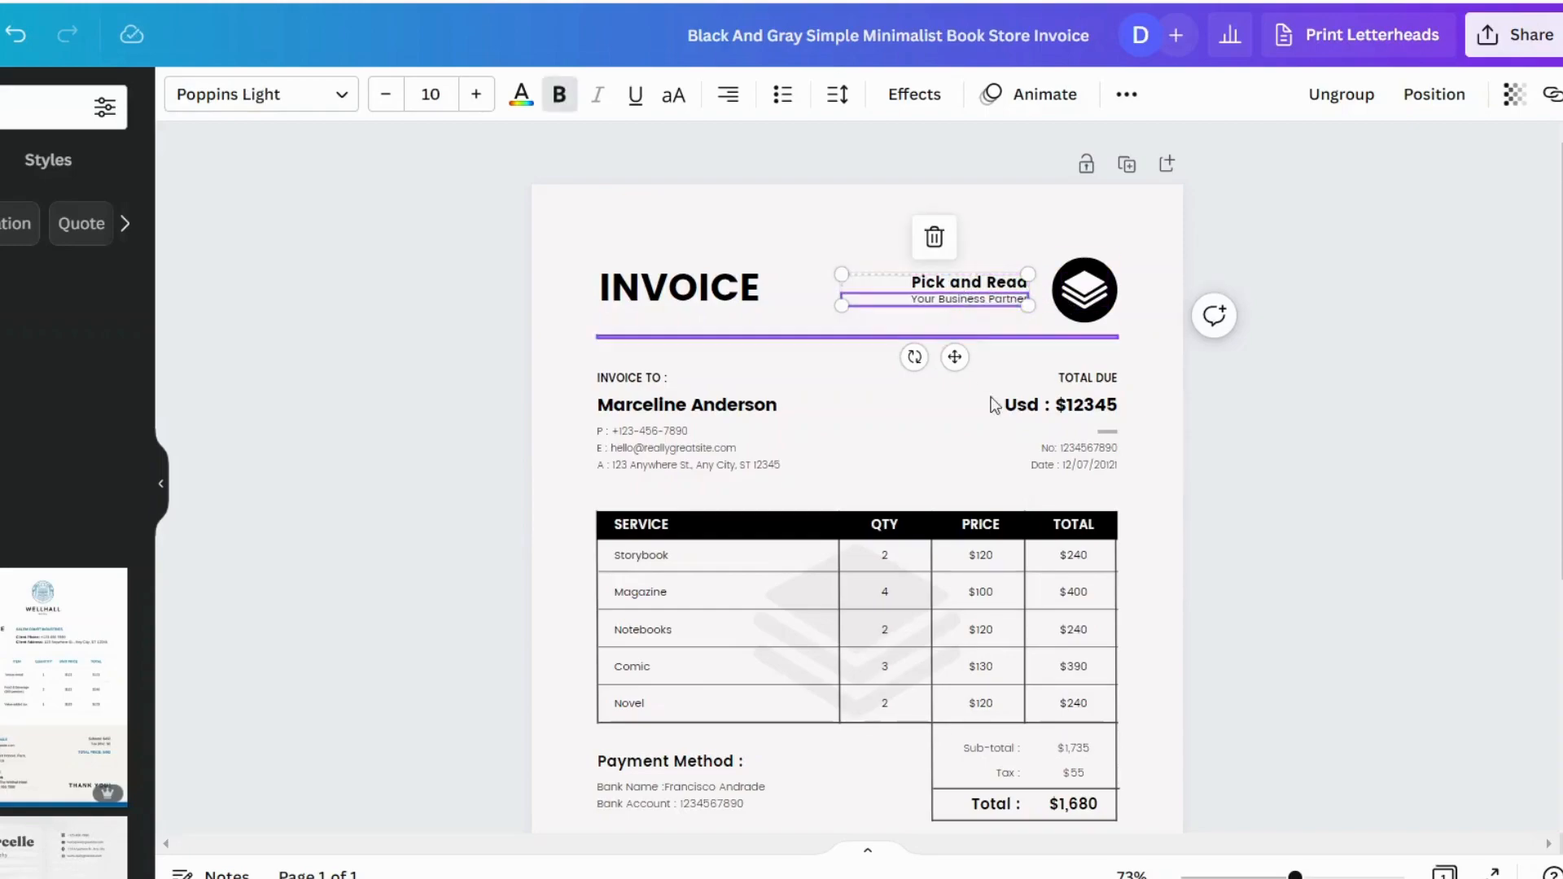
pyautogui.scroll(5, 857, 467)
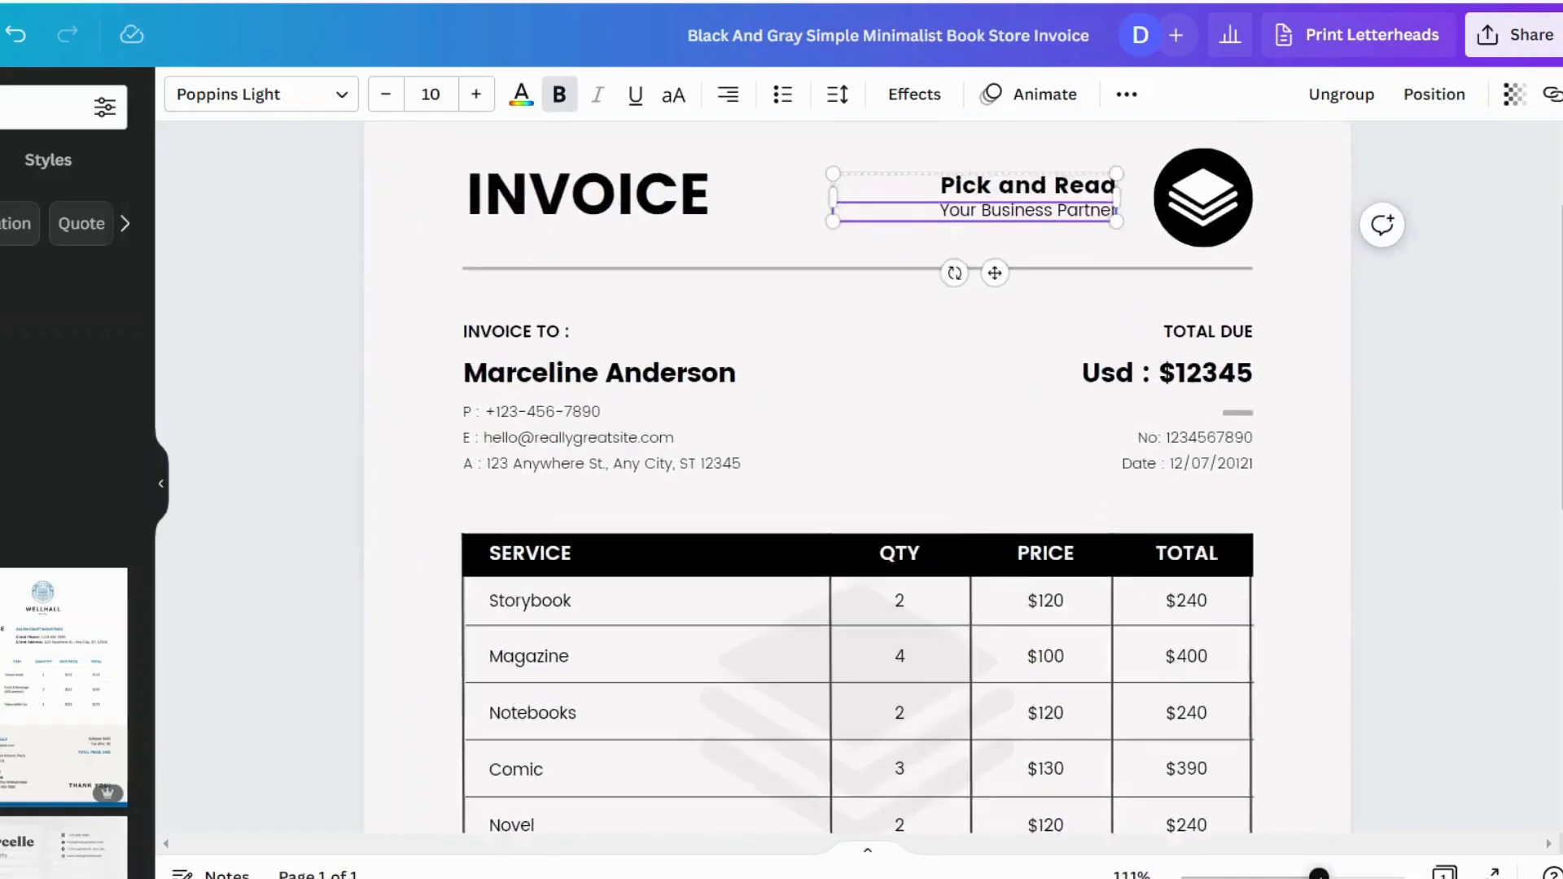
pyautogui.scroll(3, 1057, 425)
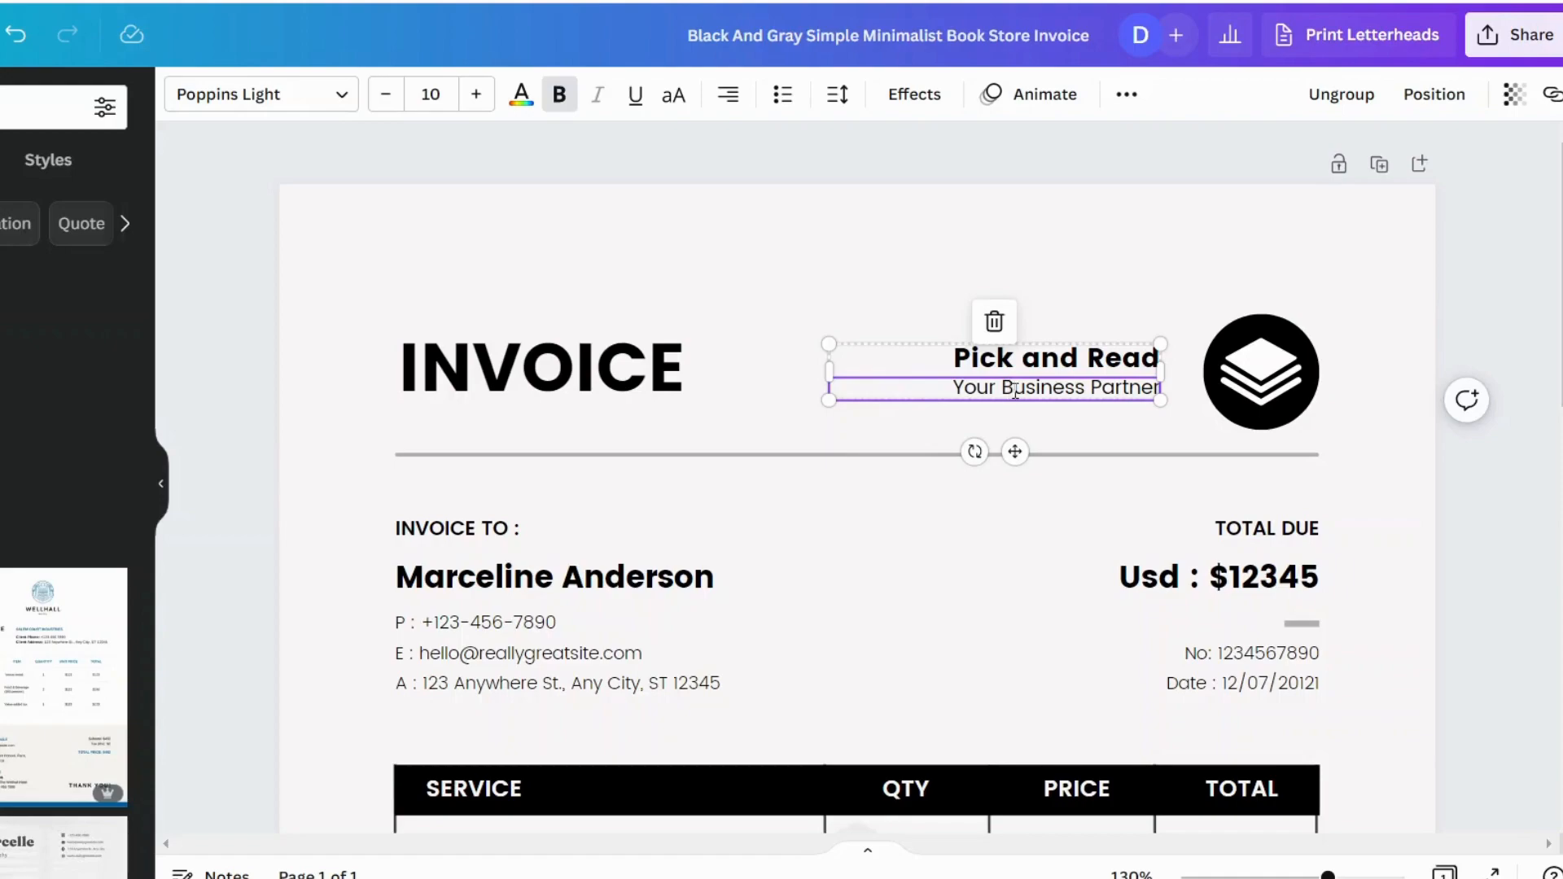
pyautogui.click(1051, 298)
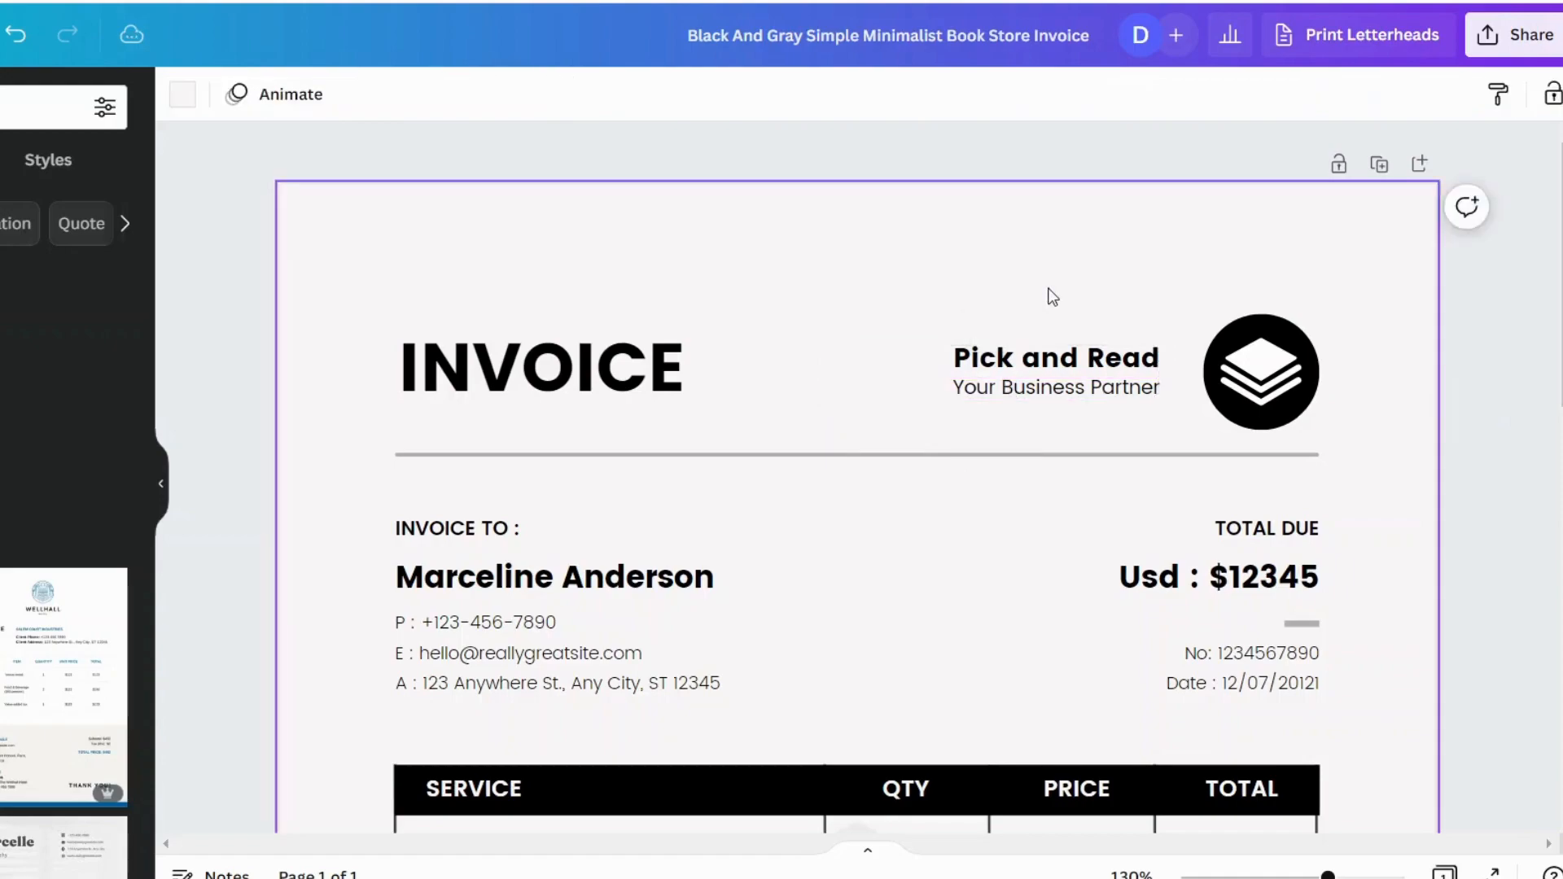
pyautogui.doubleClick(1054, 390)
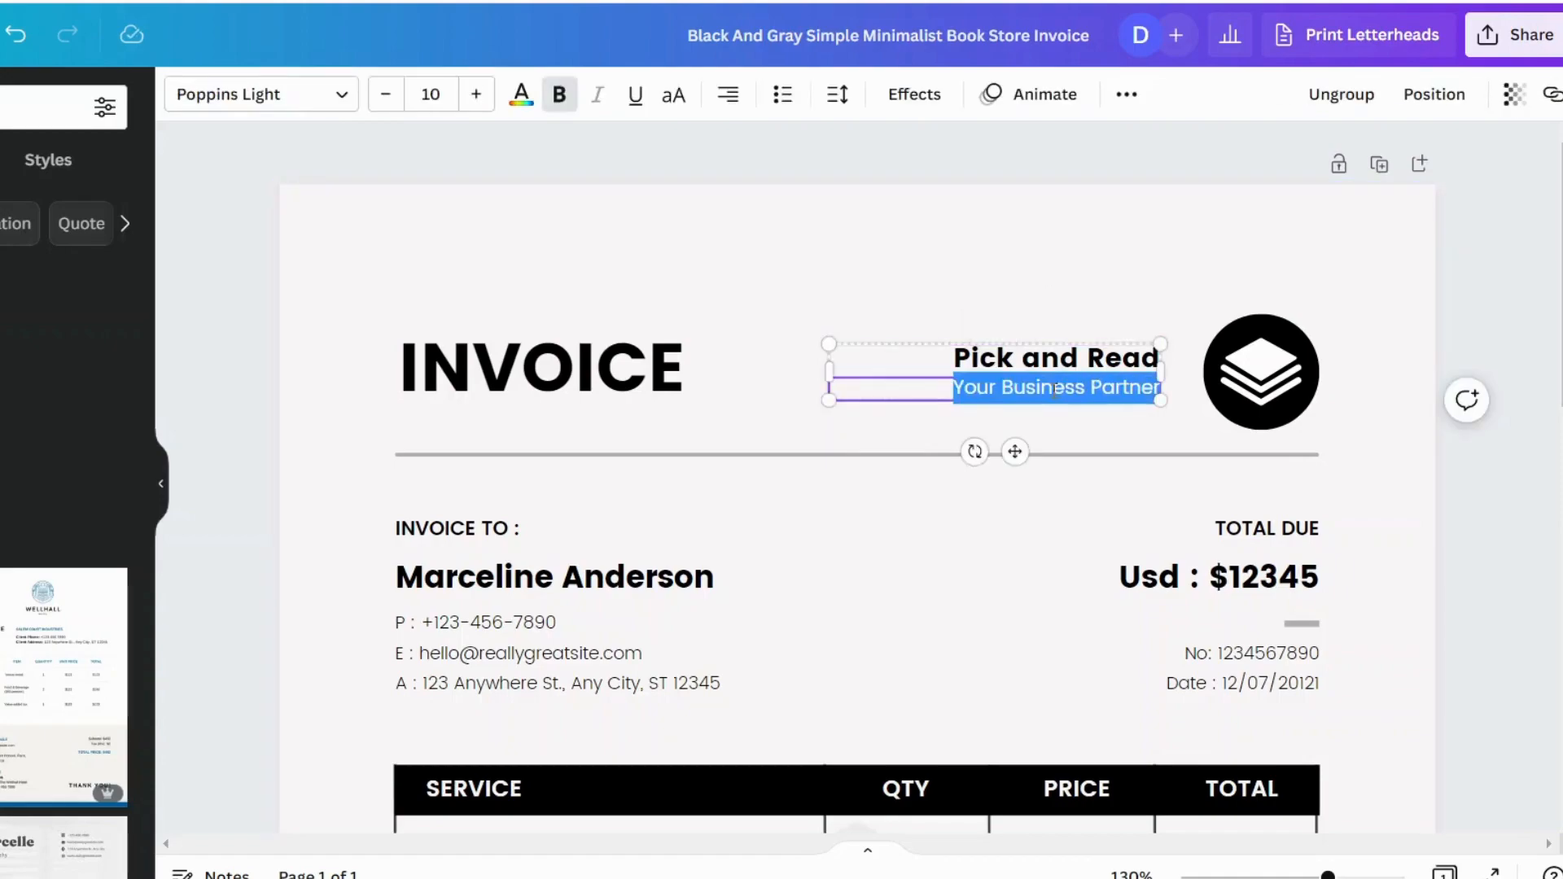
pyautogui.press('BackSpace')
pyautogui.click(1097, 297)
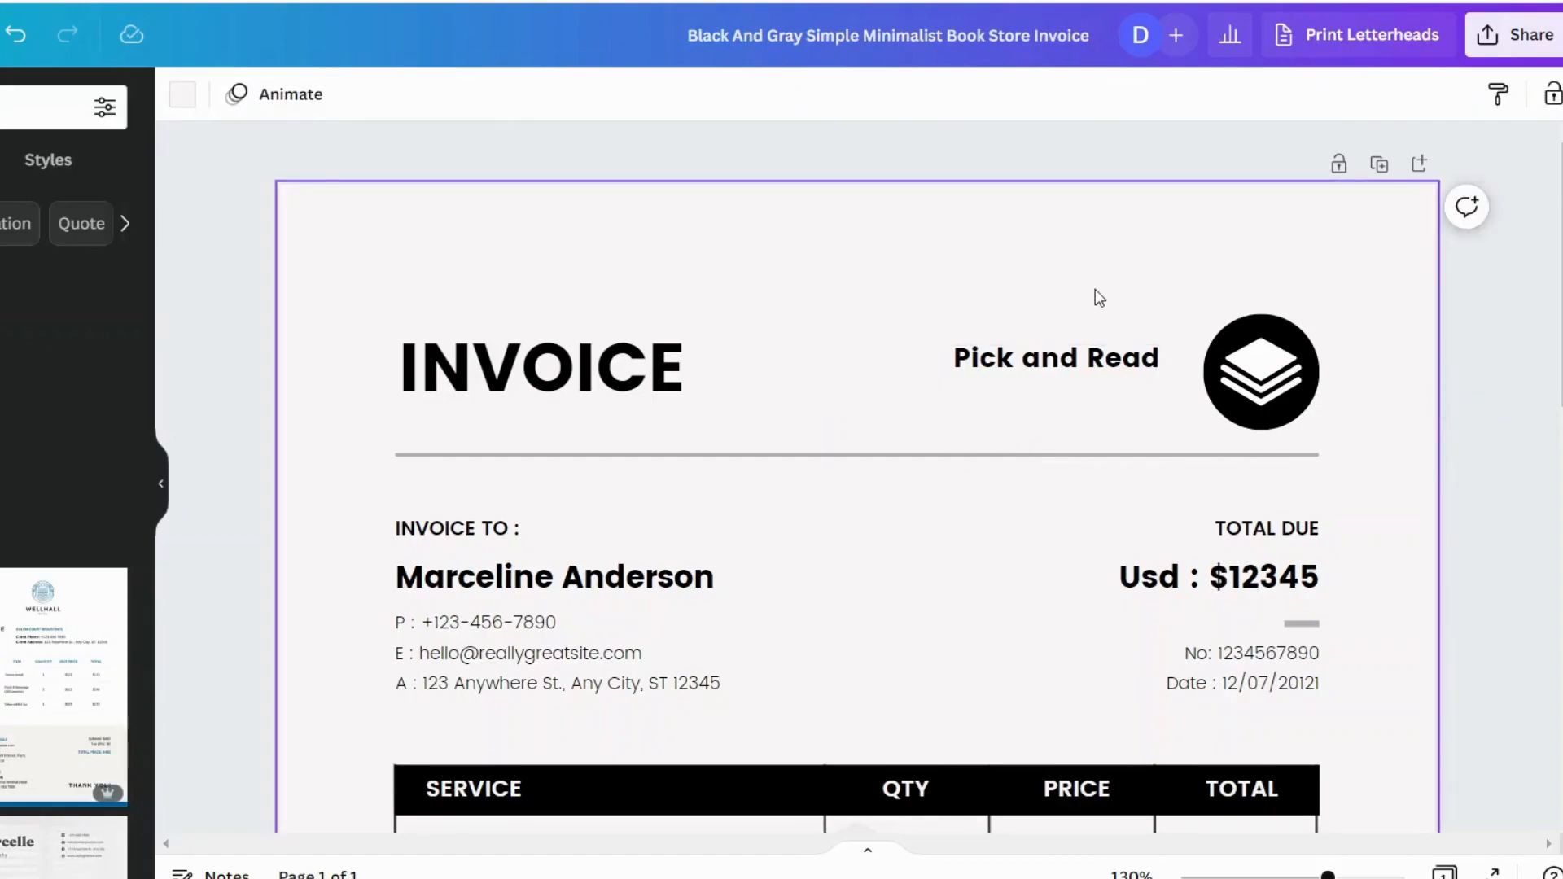
# Ungroup the company name from its tagline and delete the empty tagline text box
pyautogui.click(1059, 358)
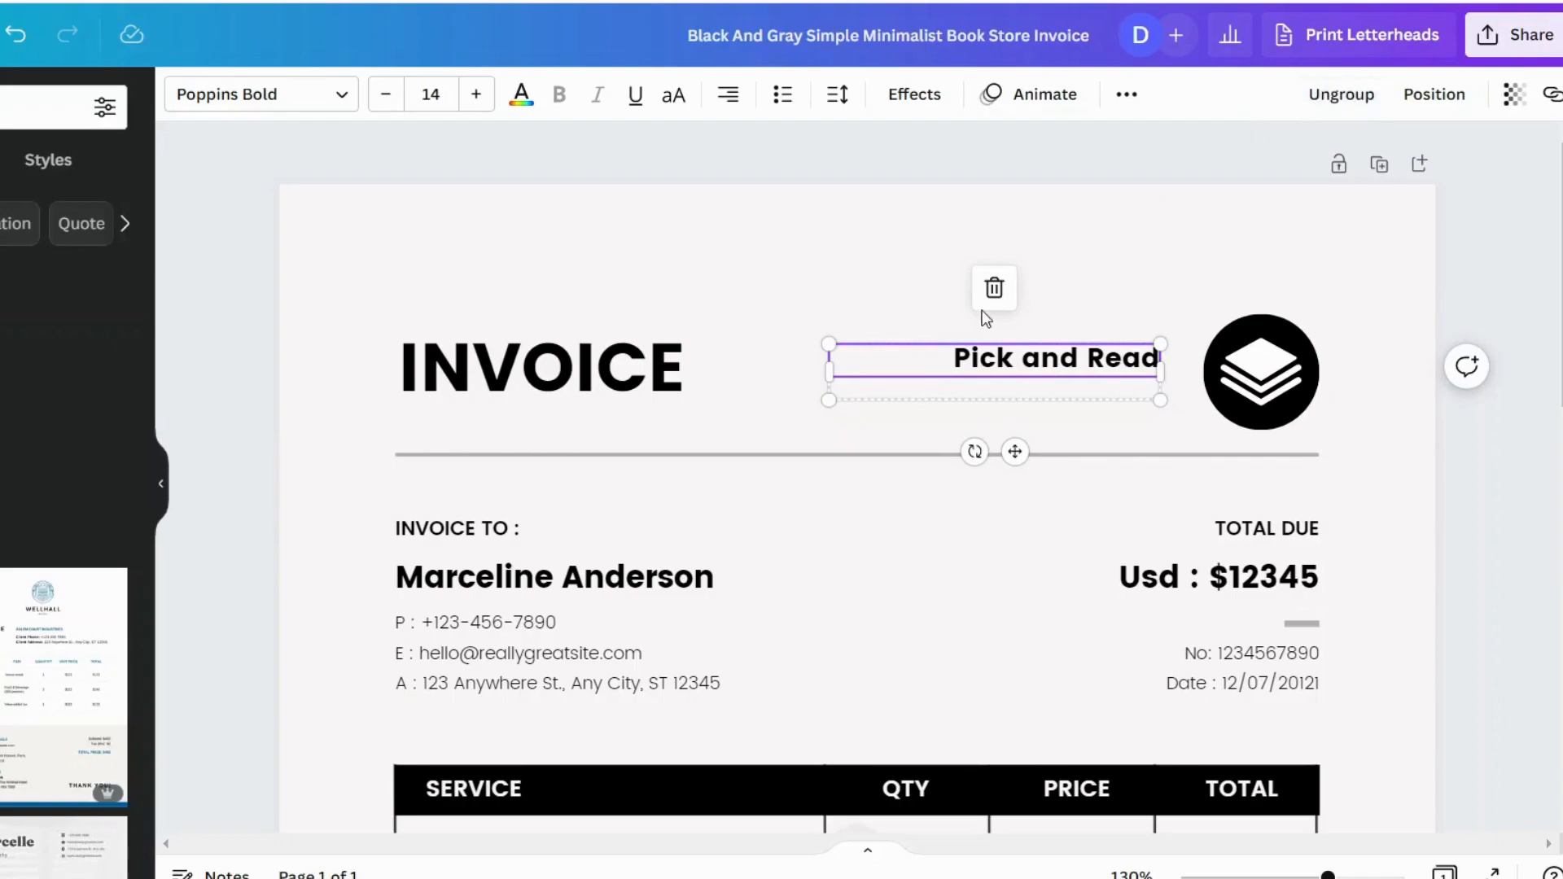
pyautogui.click(1347, 97)
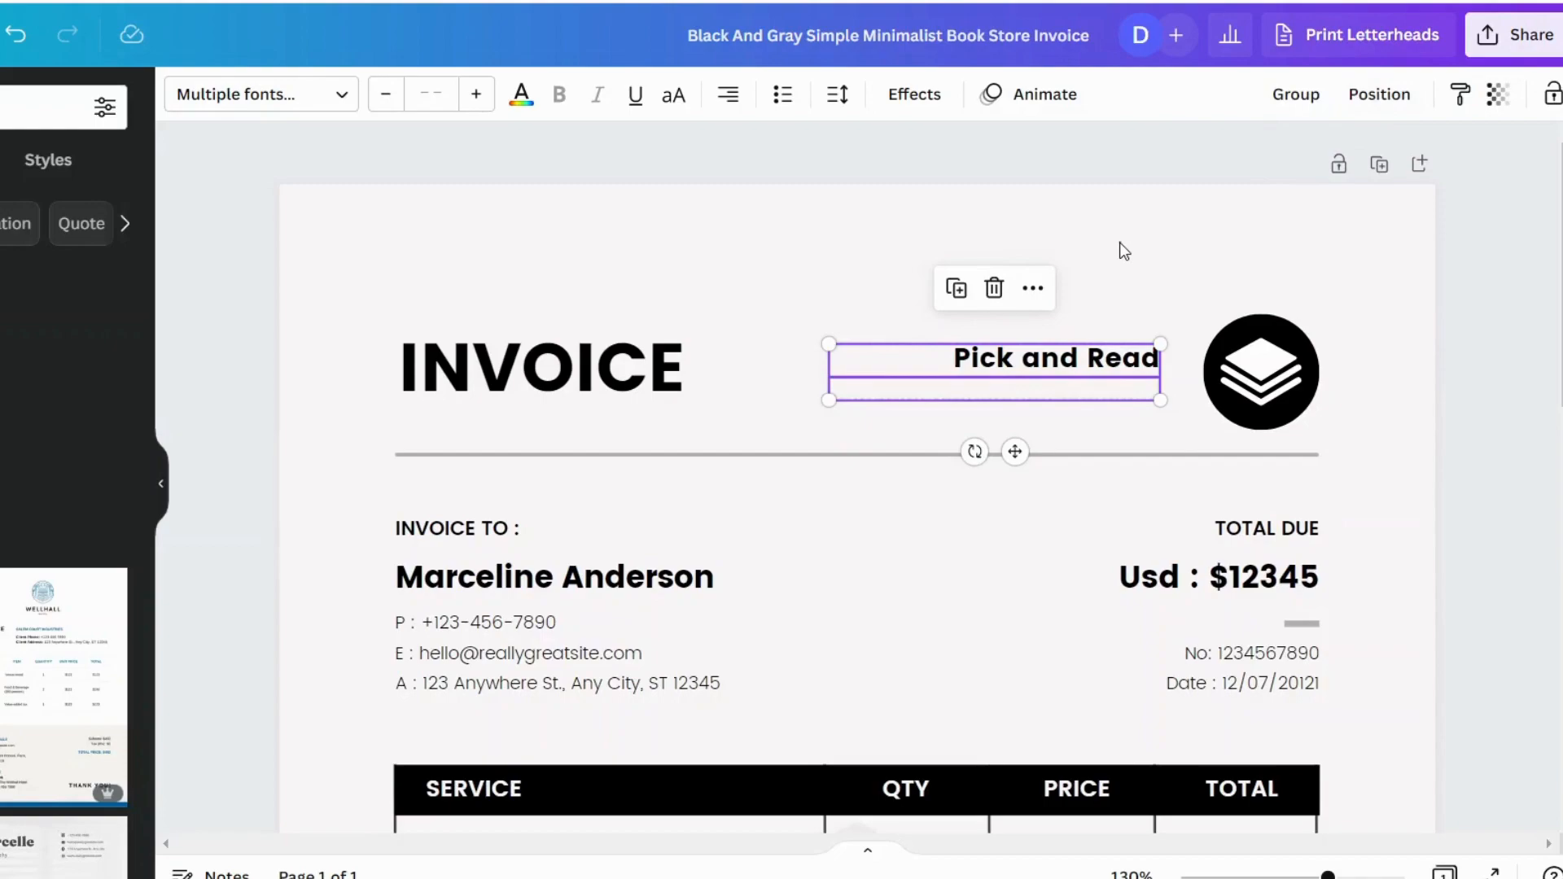
pyautogui.click(1055, 399)
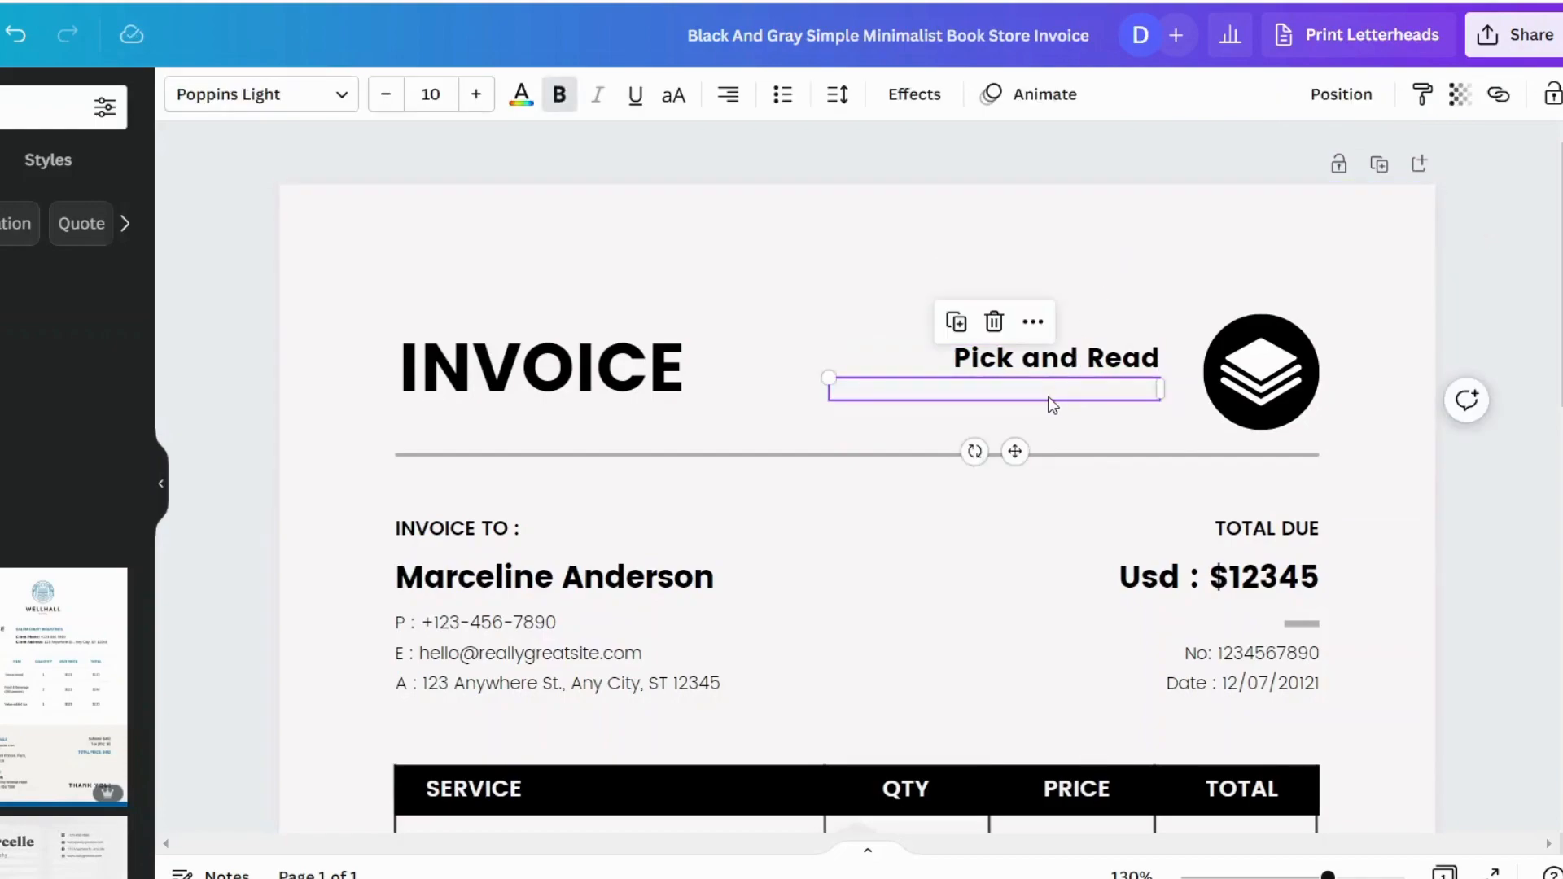
pyautogui.press('Delete')
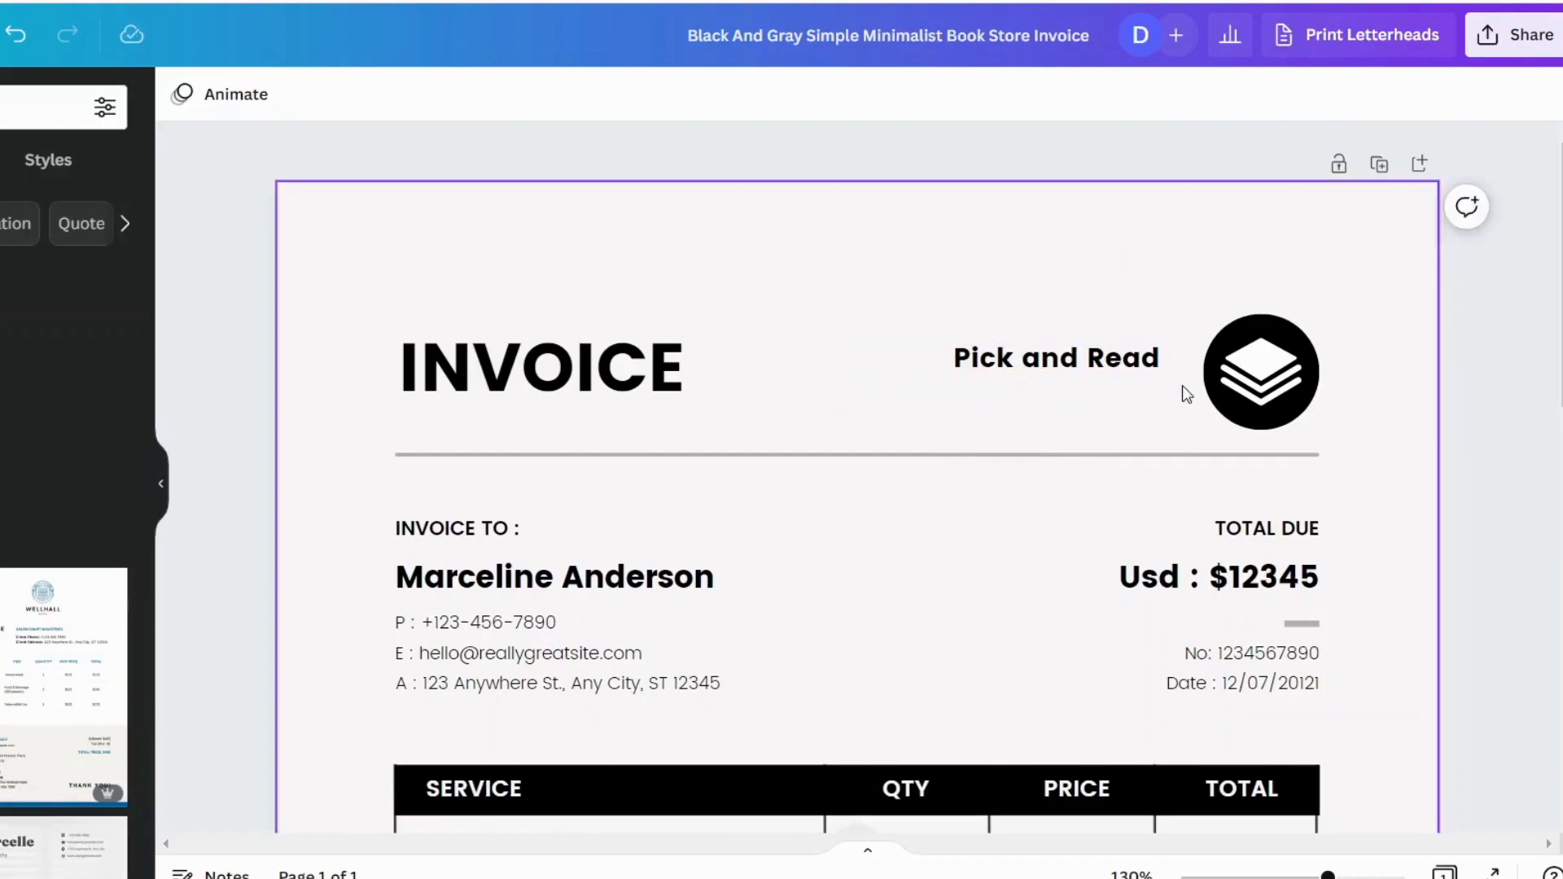
# Delete the stacked-books icon and its black circle from the invoice header
pyautogui.click(1251, 367)
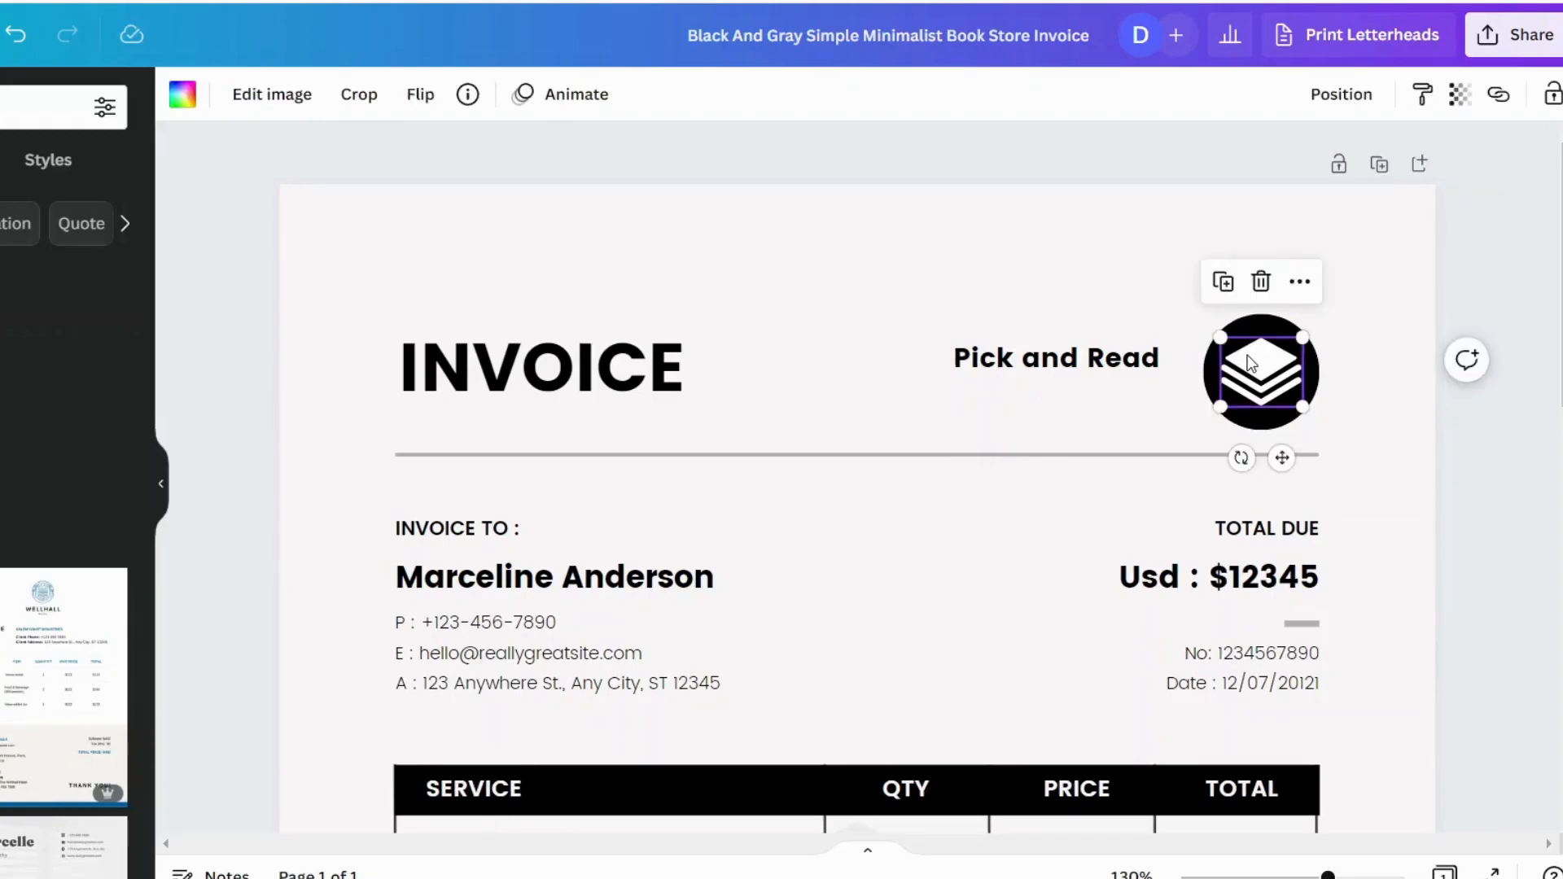
pyautogui.press('Delete')
pyautogui.click(1254, 359)
pyautogui.press('Delete')
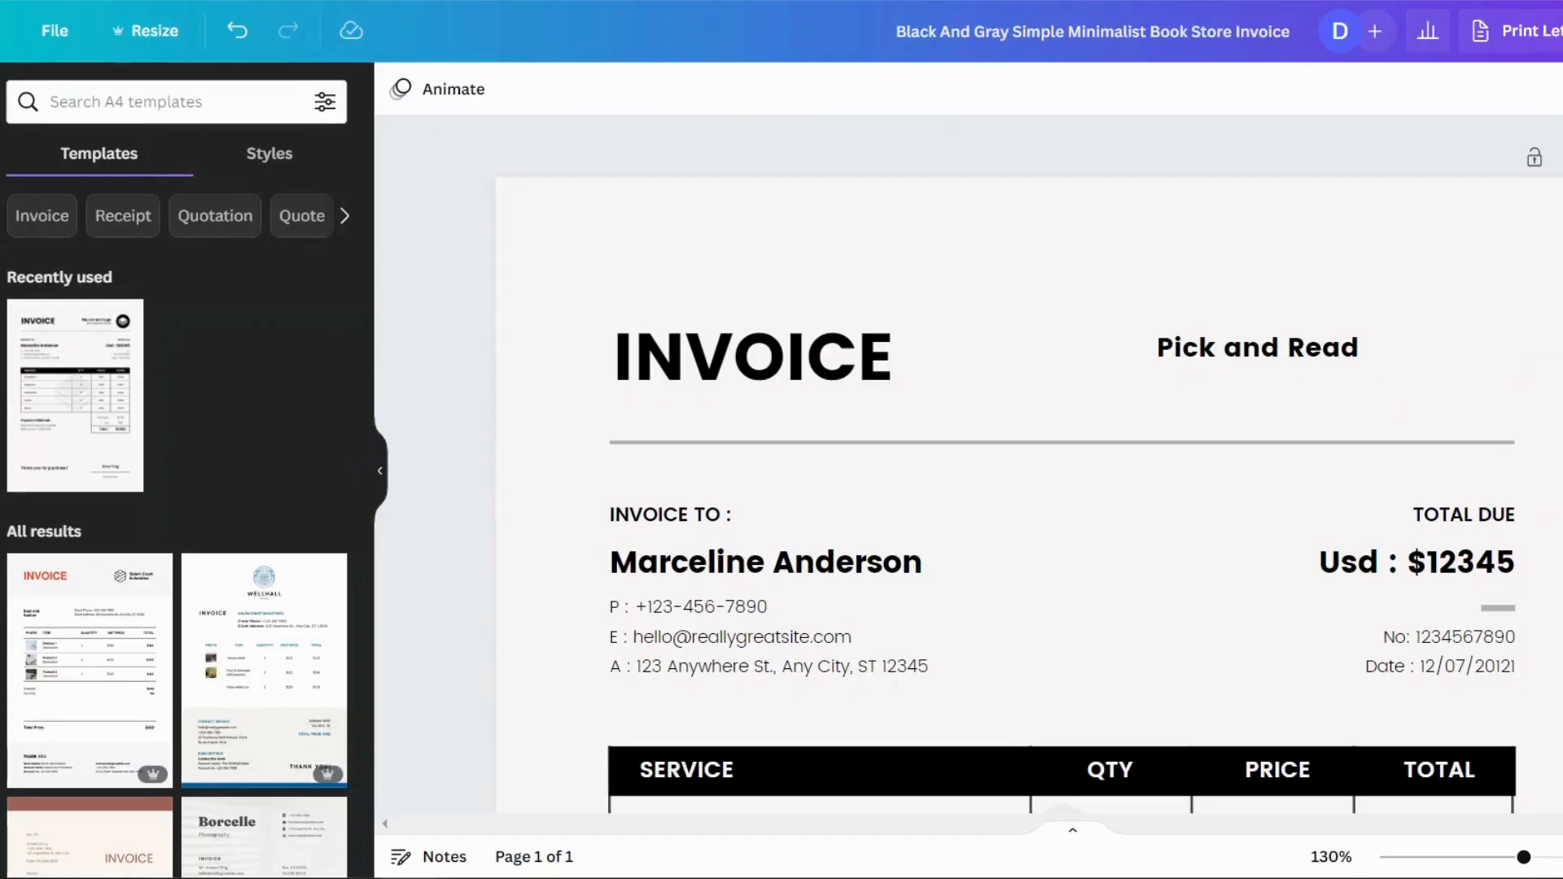
# Search the elements for "logo" and refine the search to "logo books"
pyautogui.click(115, 104)
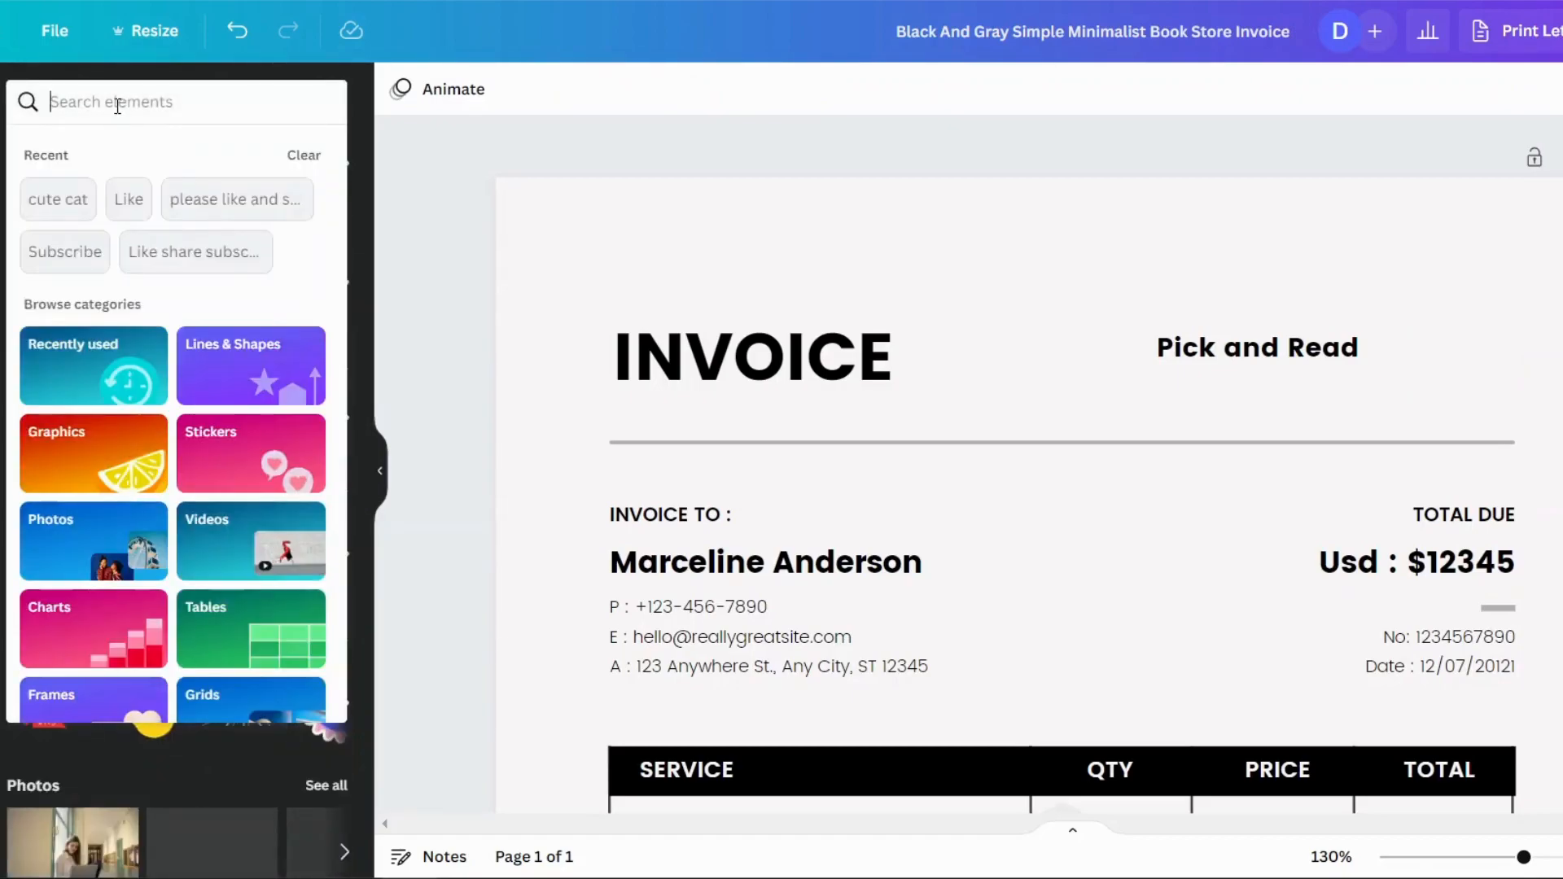
pyautogui.write('logo')
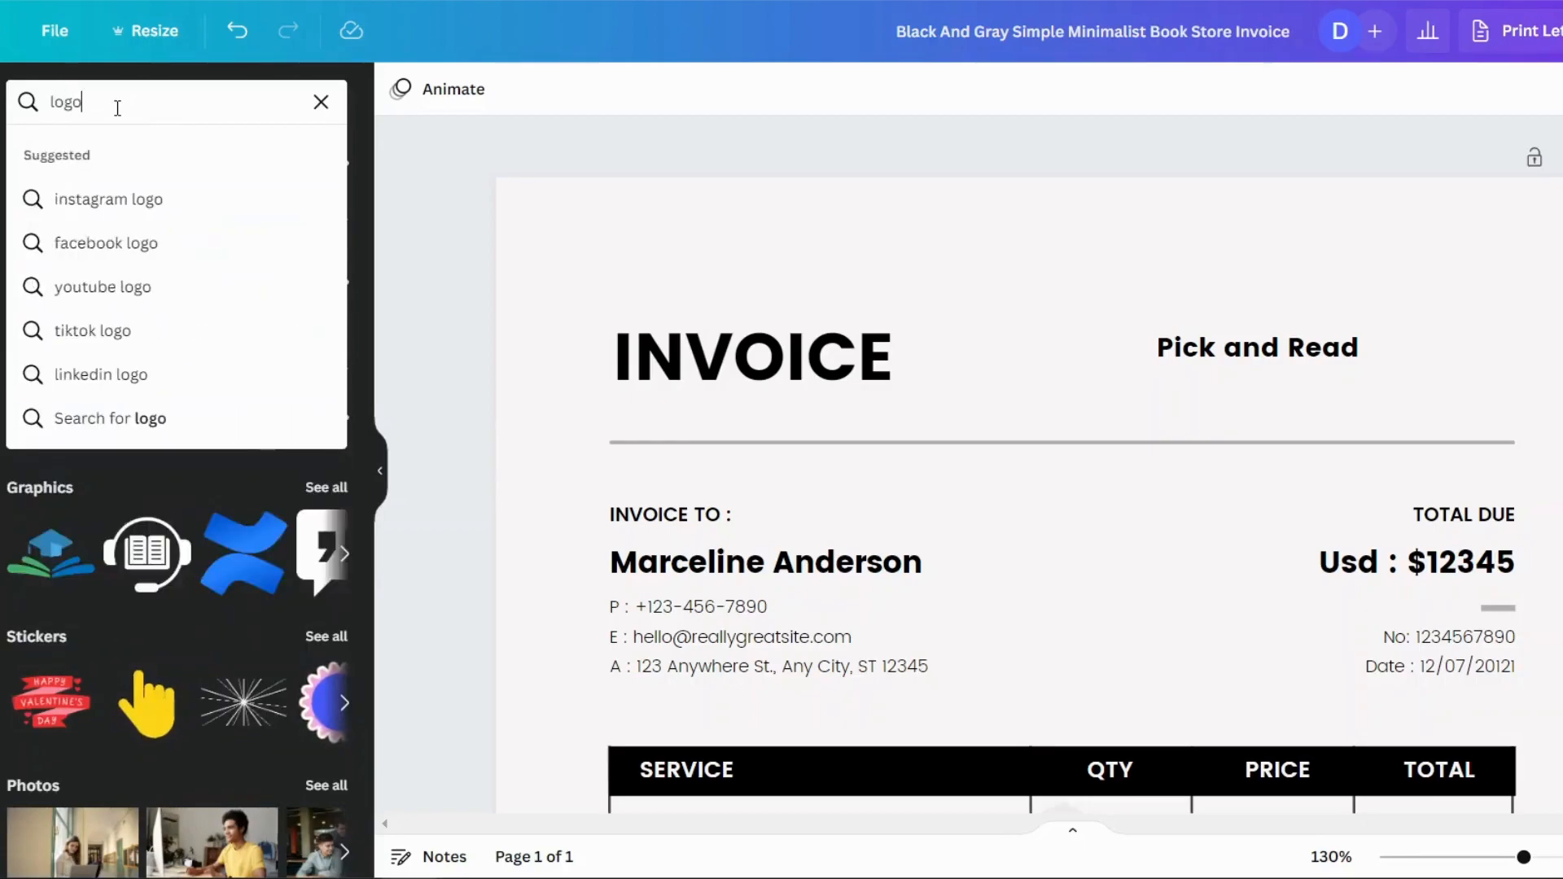
pyautogui.press('Return')
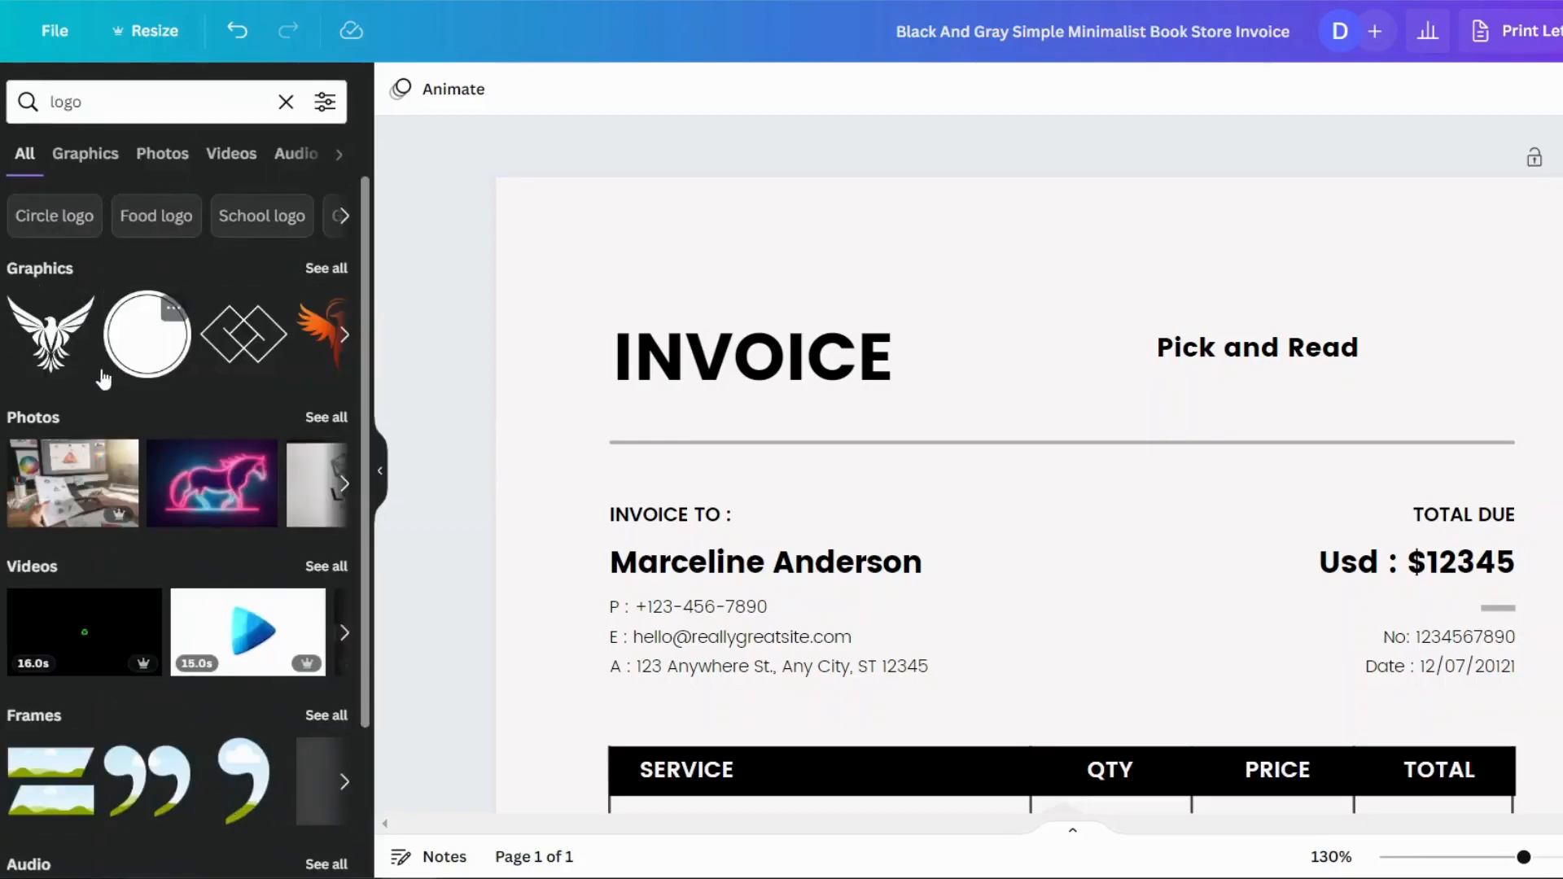
pyautogui.click(156, 103)
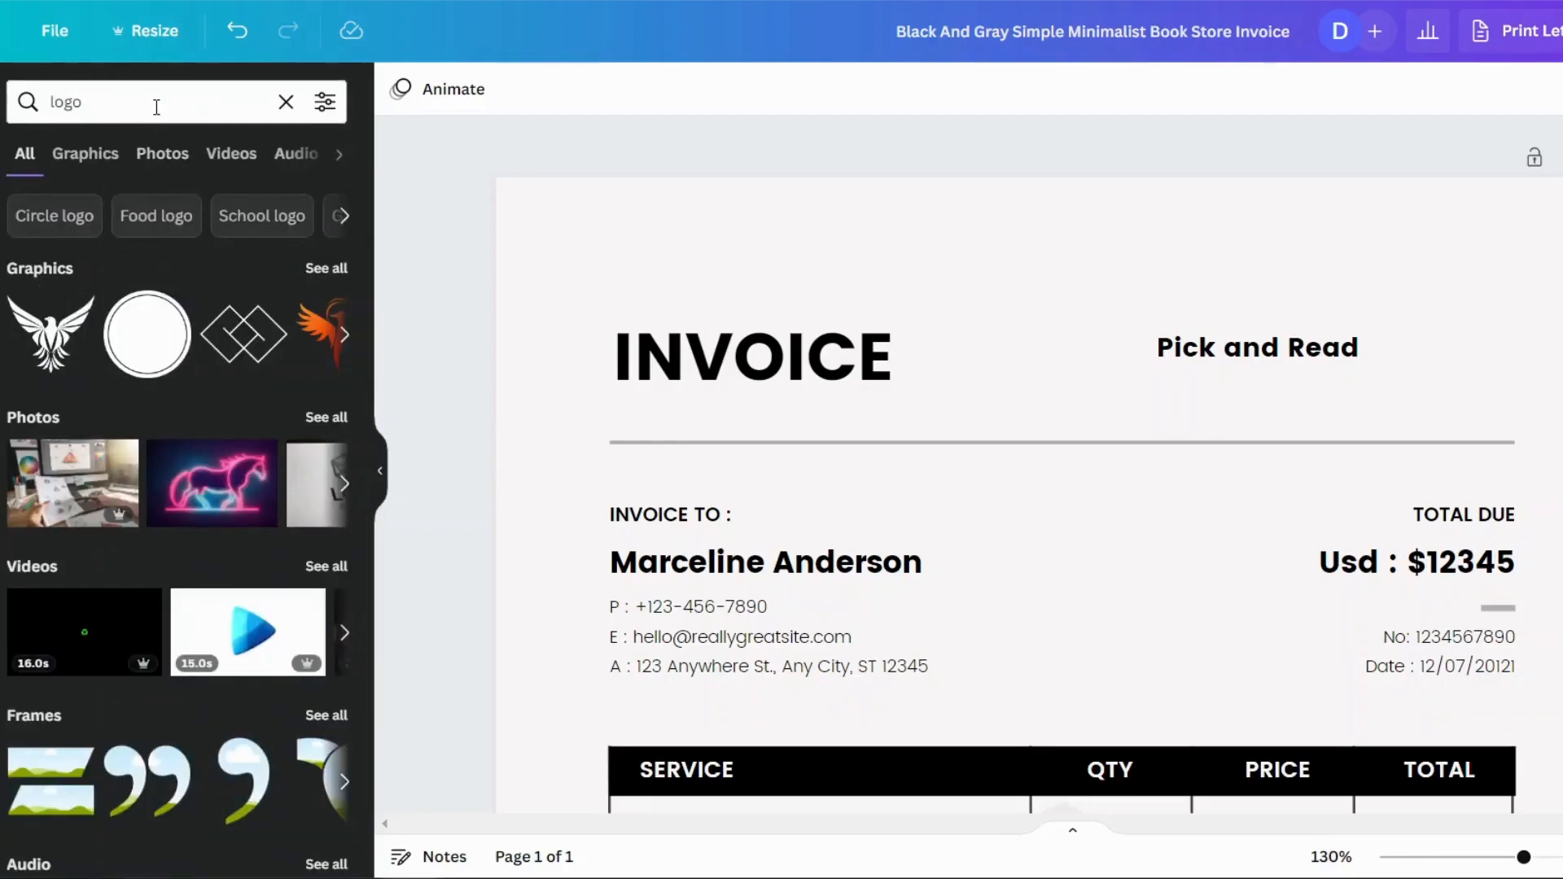
pyautogui.write('books')
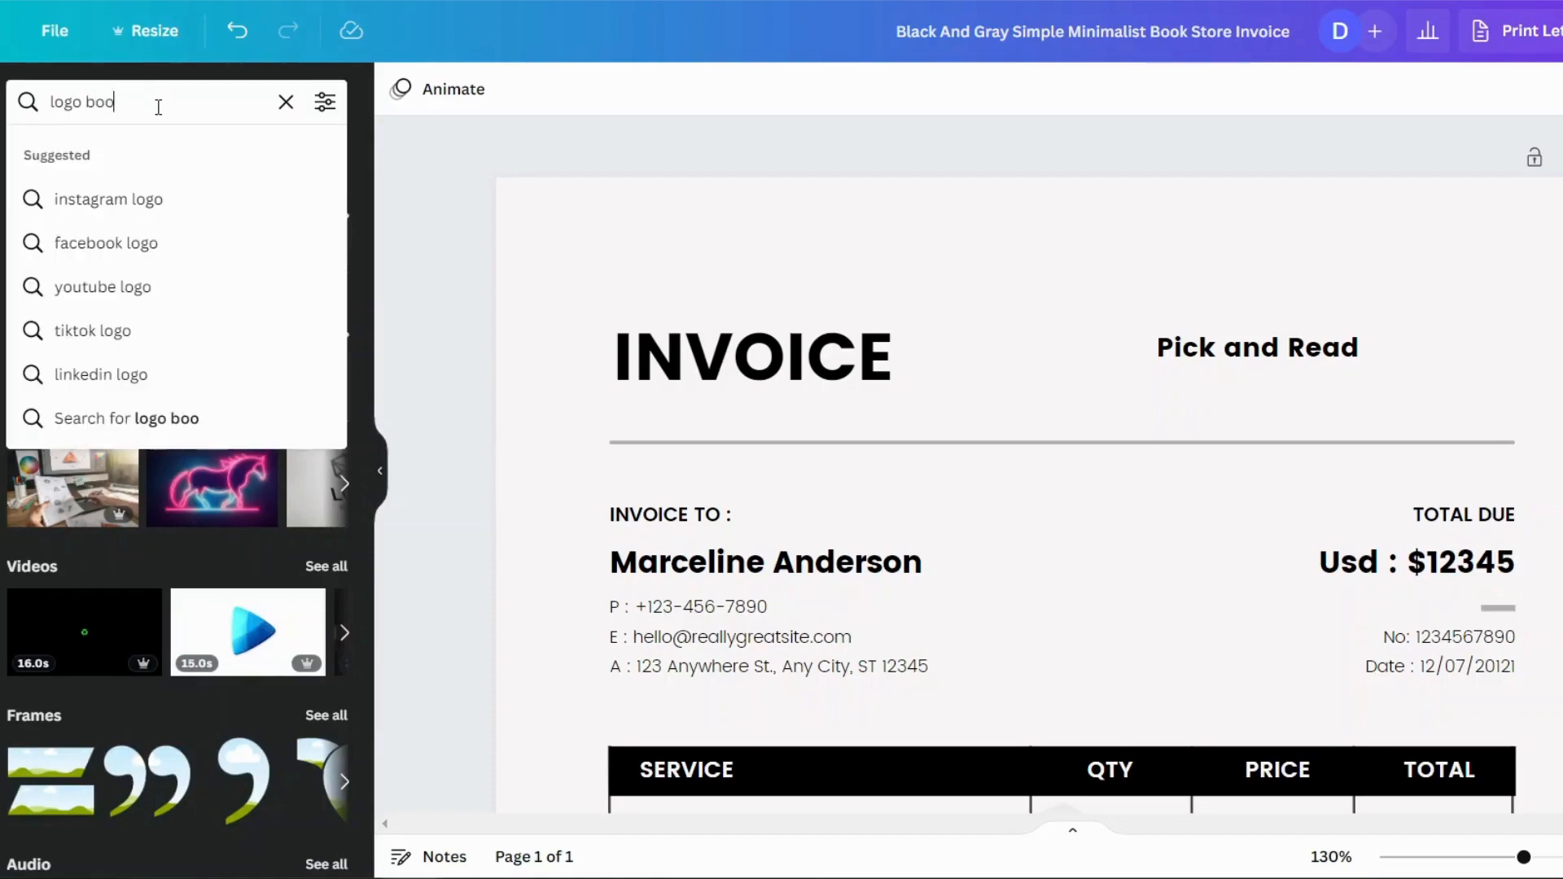
pyautogui.press('Return')
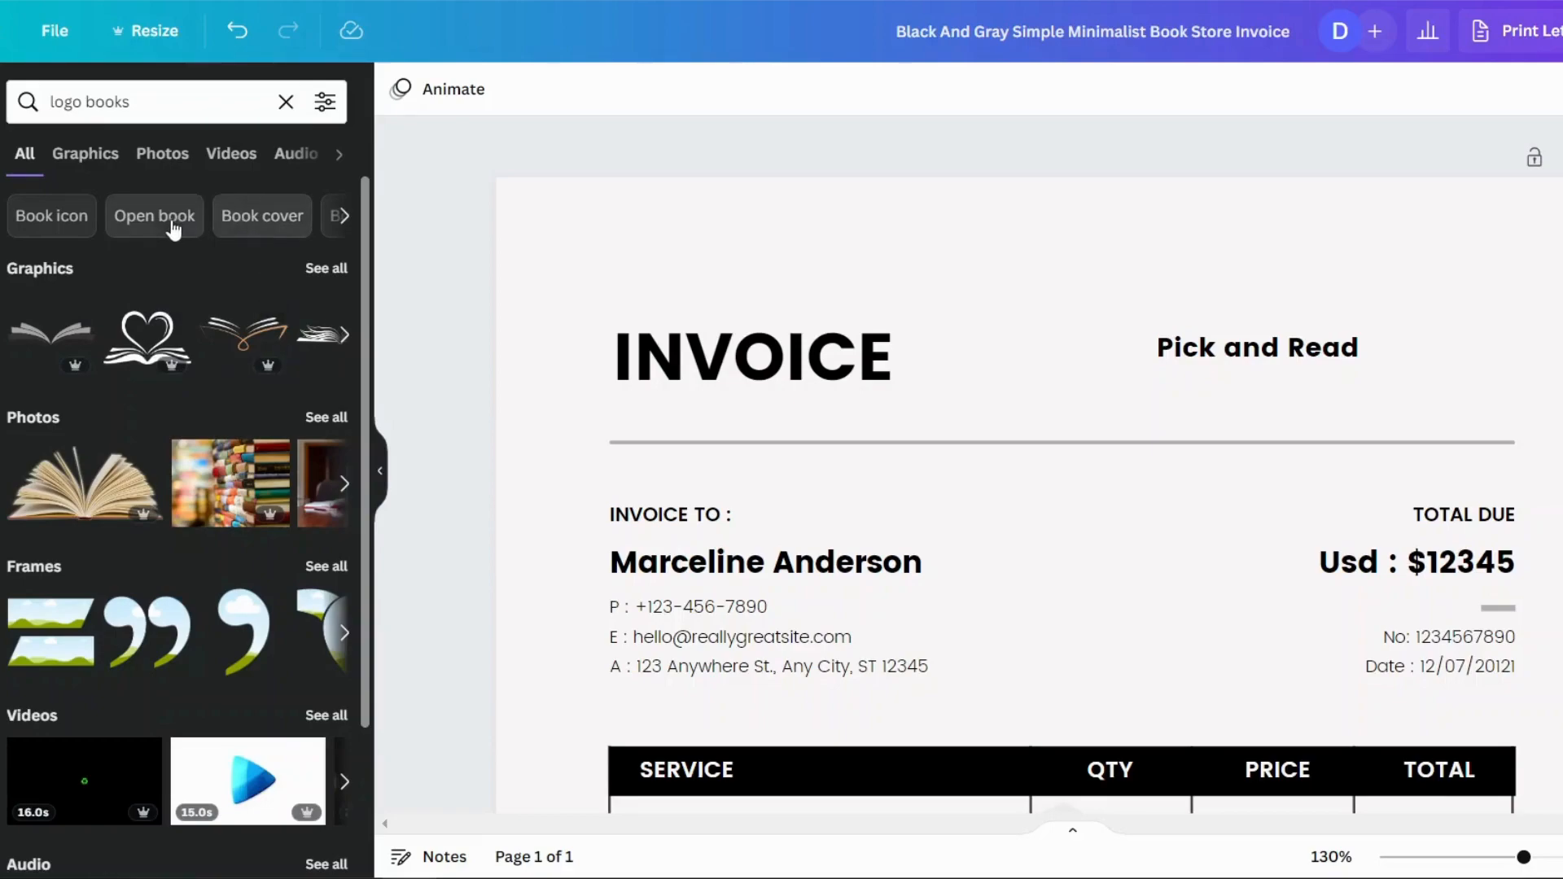
# Limit the logo search to graphics and filter it by the Free price option
pyautogui.click(91, 161)
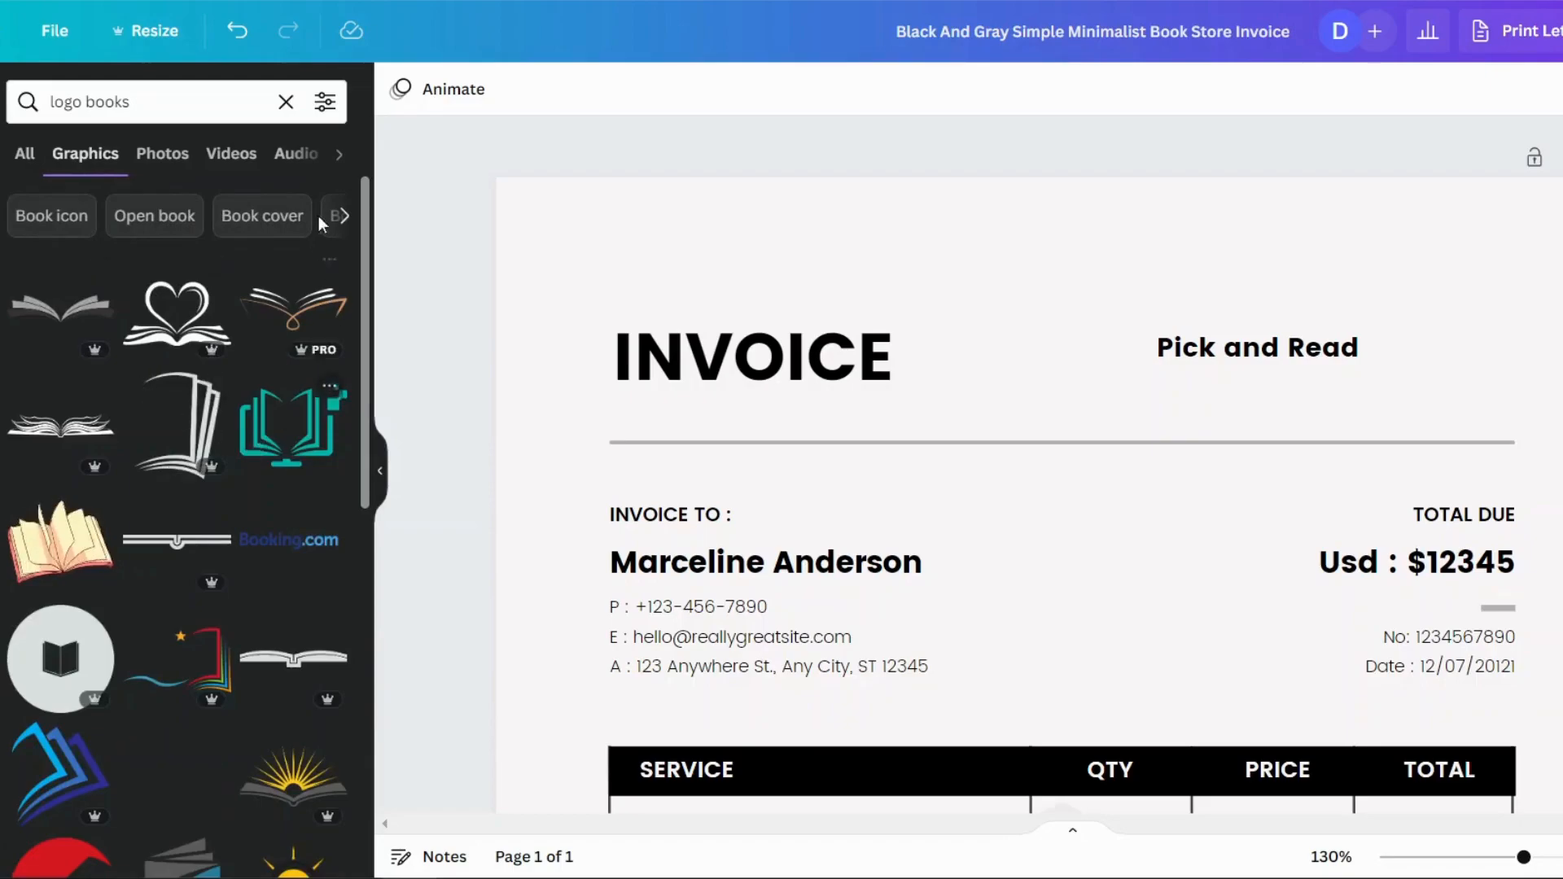
pyautogui.click(325, 104)
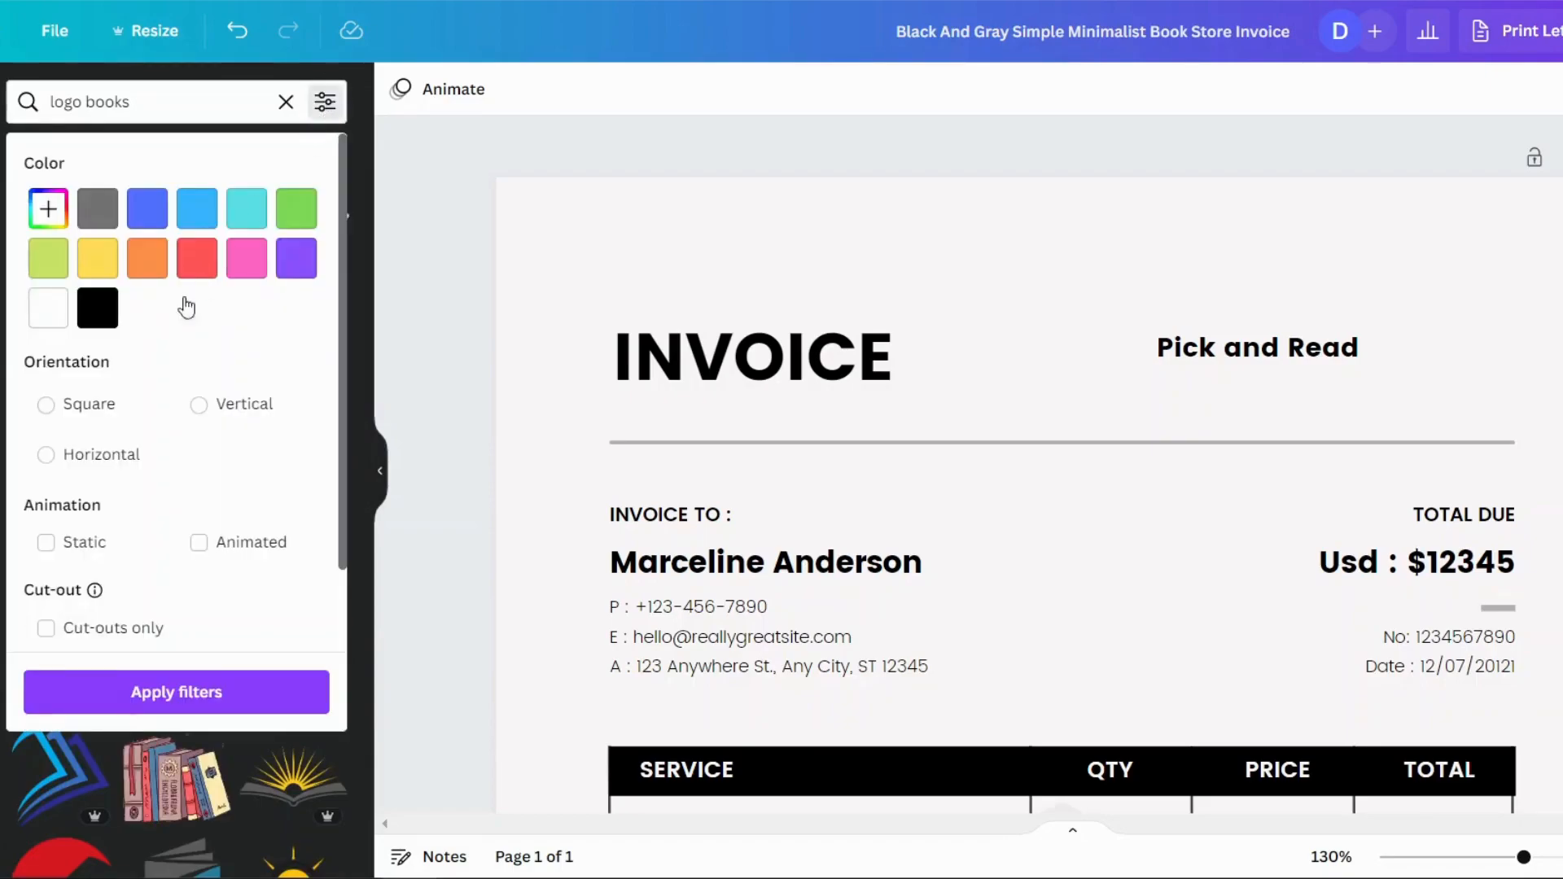
pyautogui.scroll(-2, 57, 653)
pyautogui.click(47, 617)
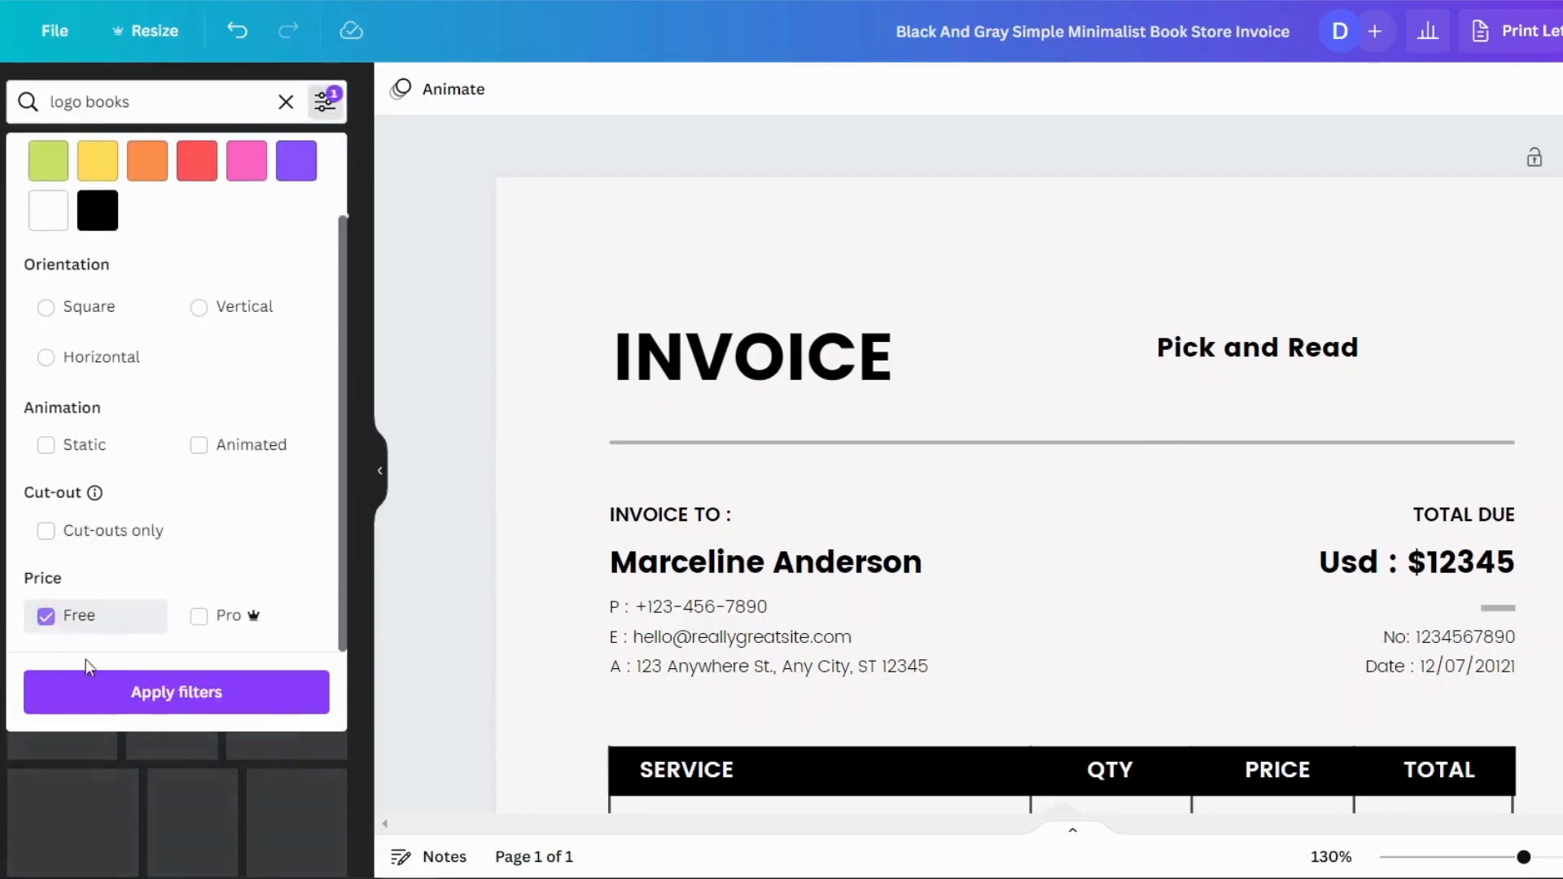
pyautogui.click(168, 693)
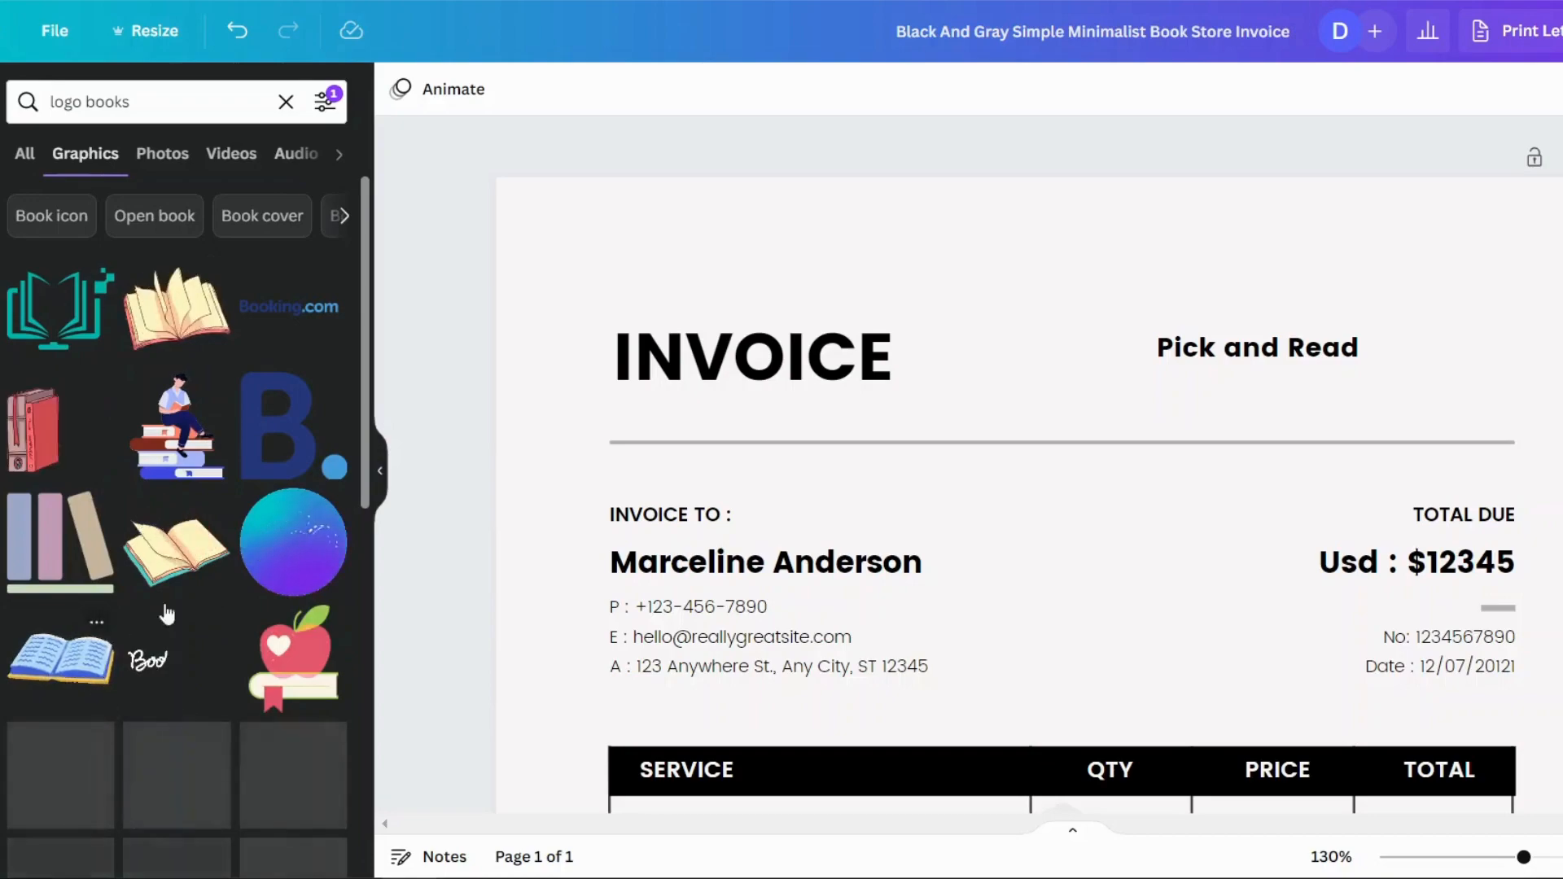
# Add the Static animation filter to the graphics and insert the teal open-book logo into the invoice
pyautogui.click(324, 101)
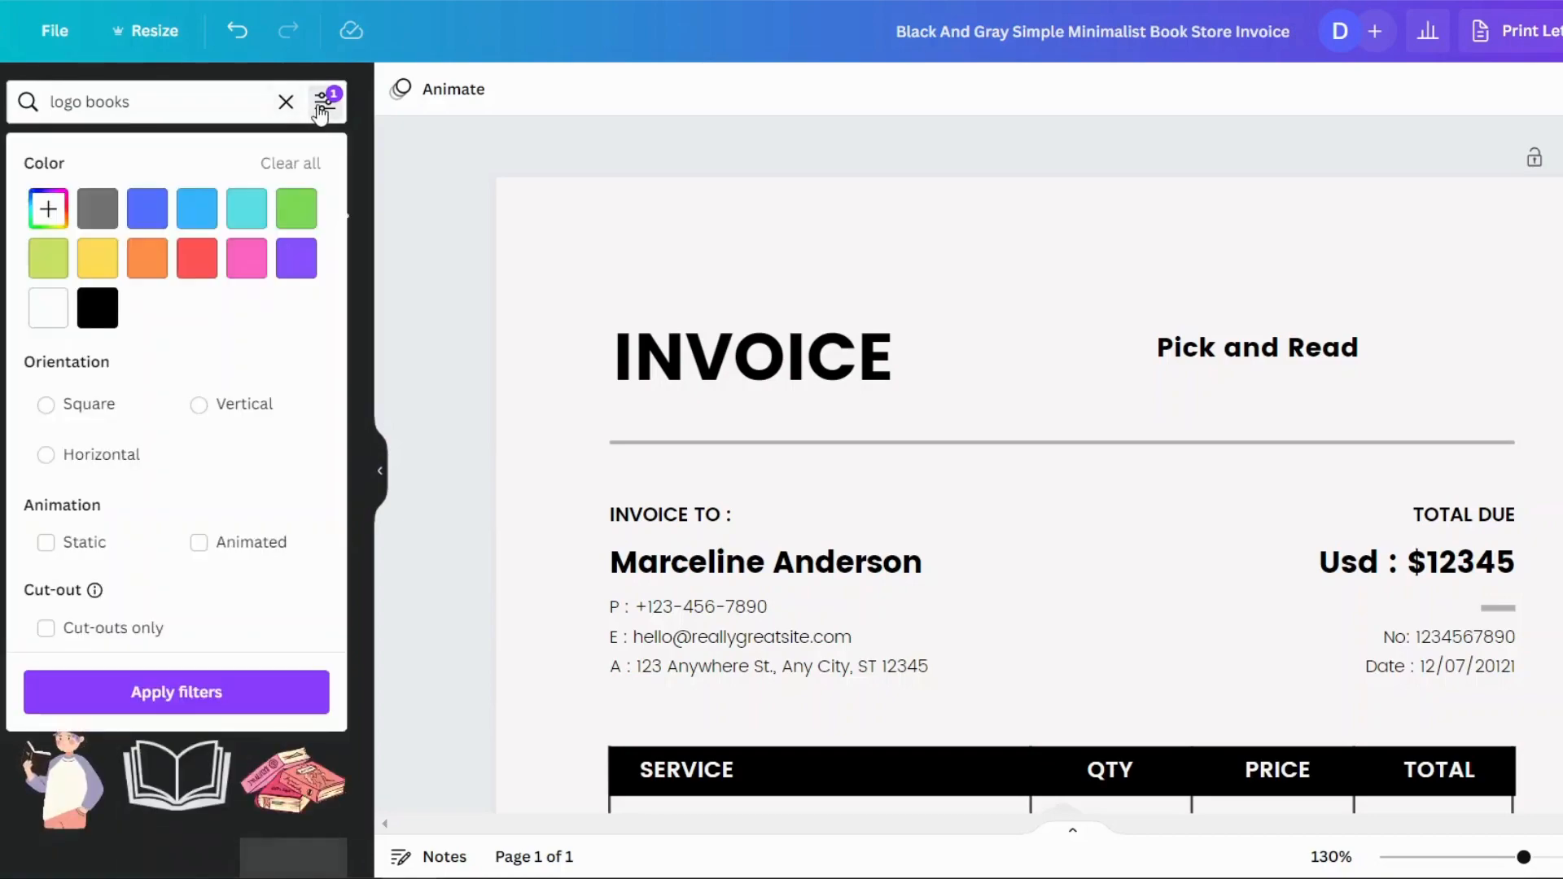
pyautogui.click(300, 258)
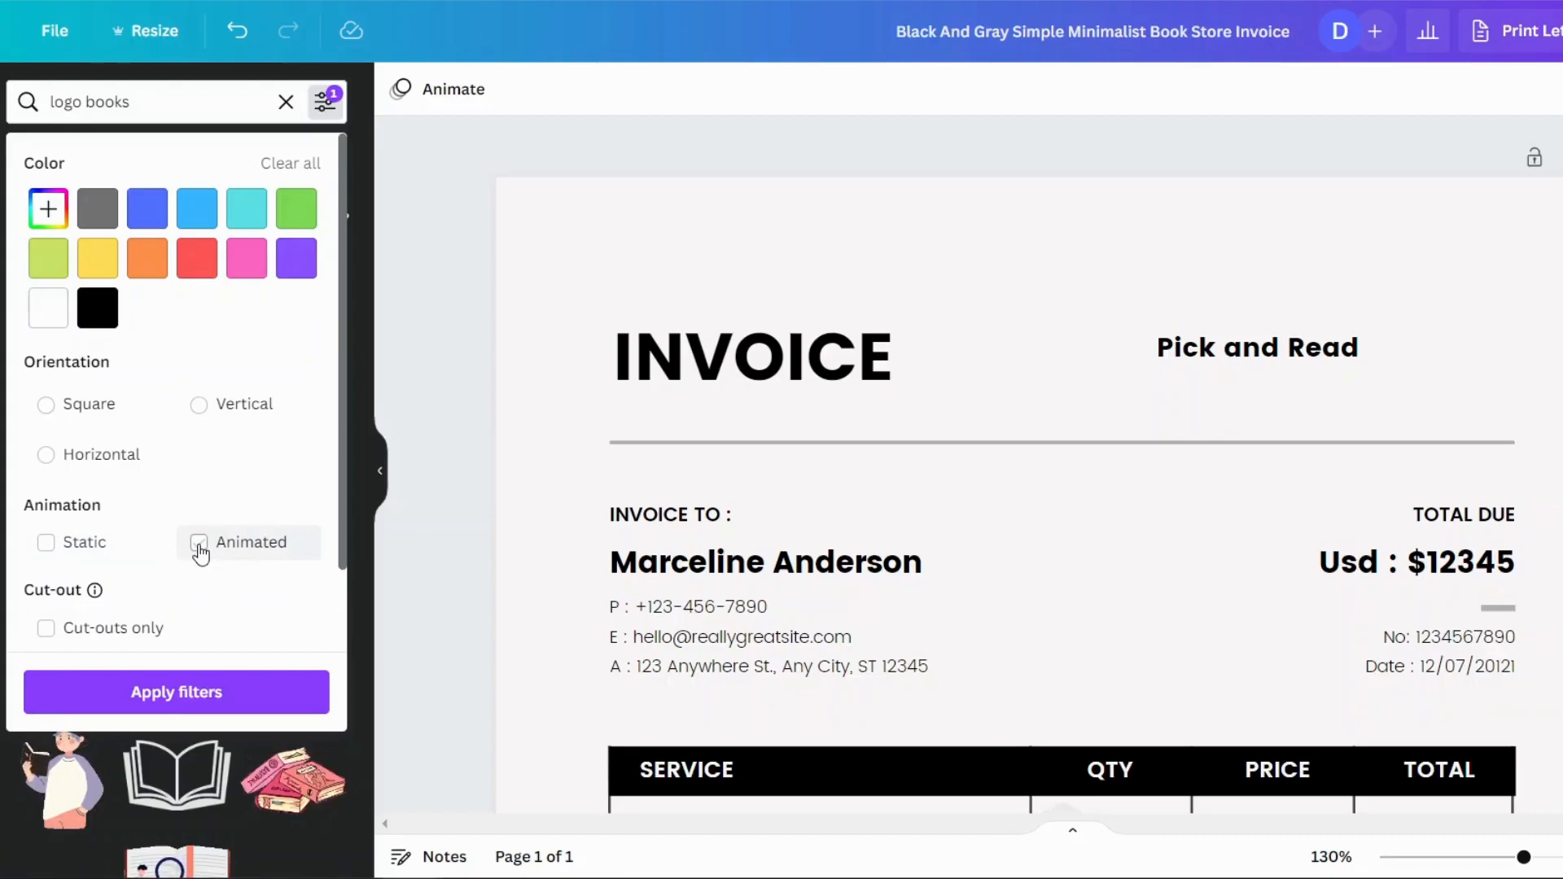
pyautogui.click(48, 543)
pyautogui.click(184, 691)
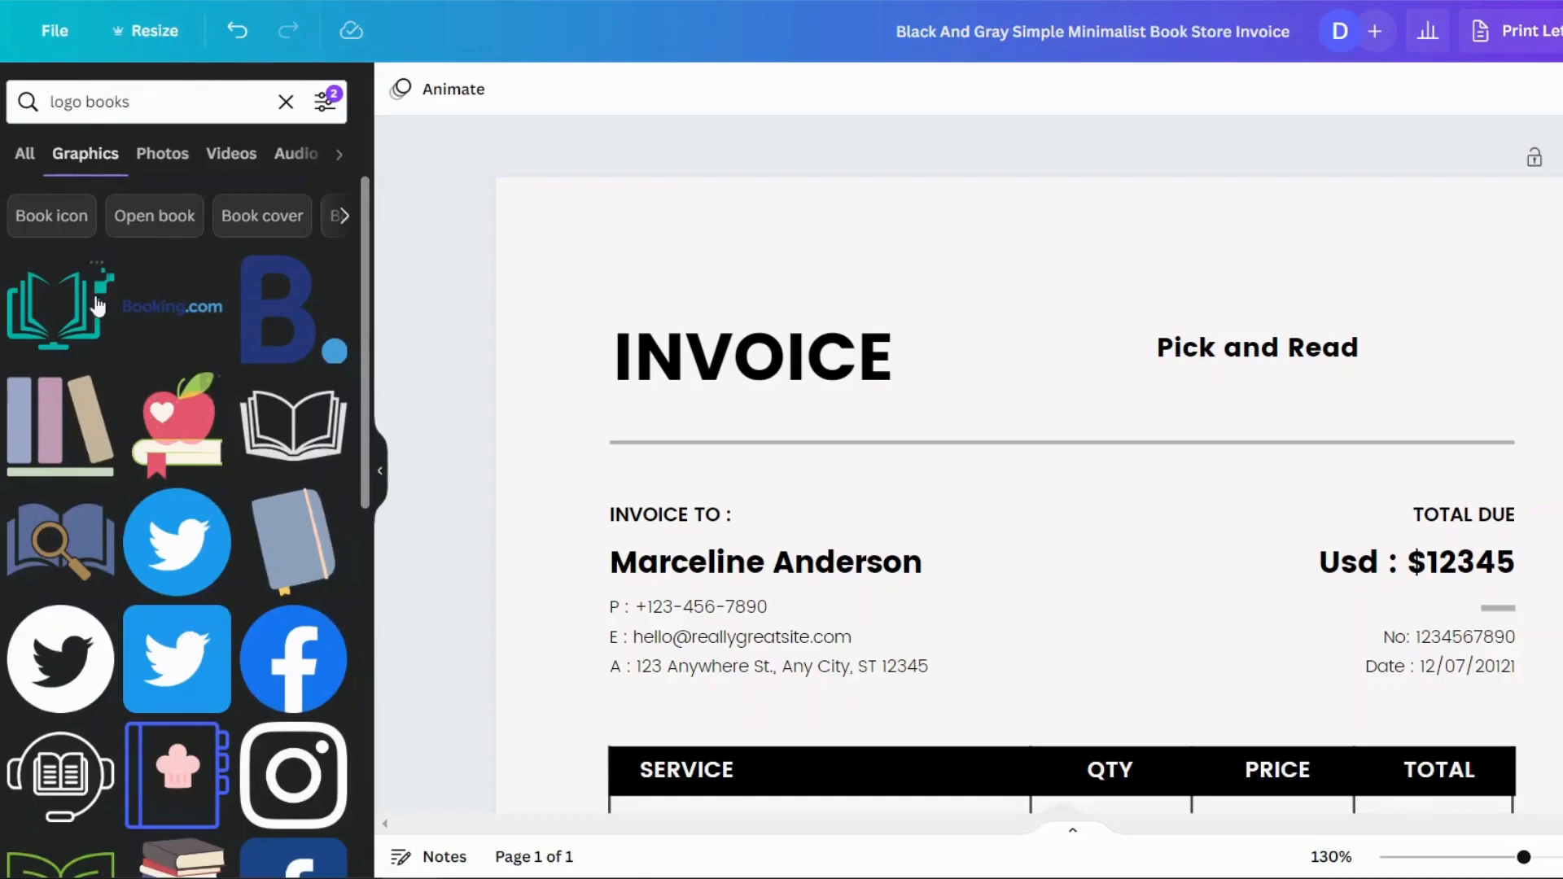
pyautogui.click(72, 313)
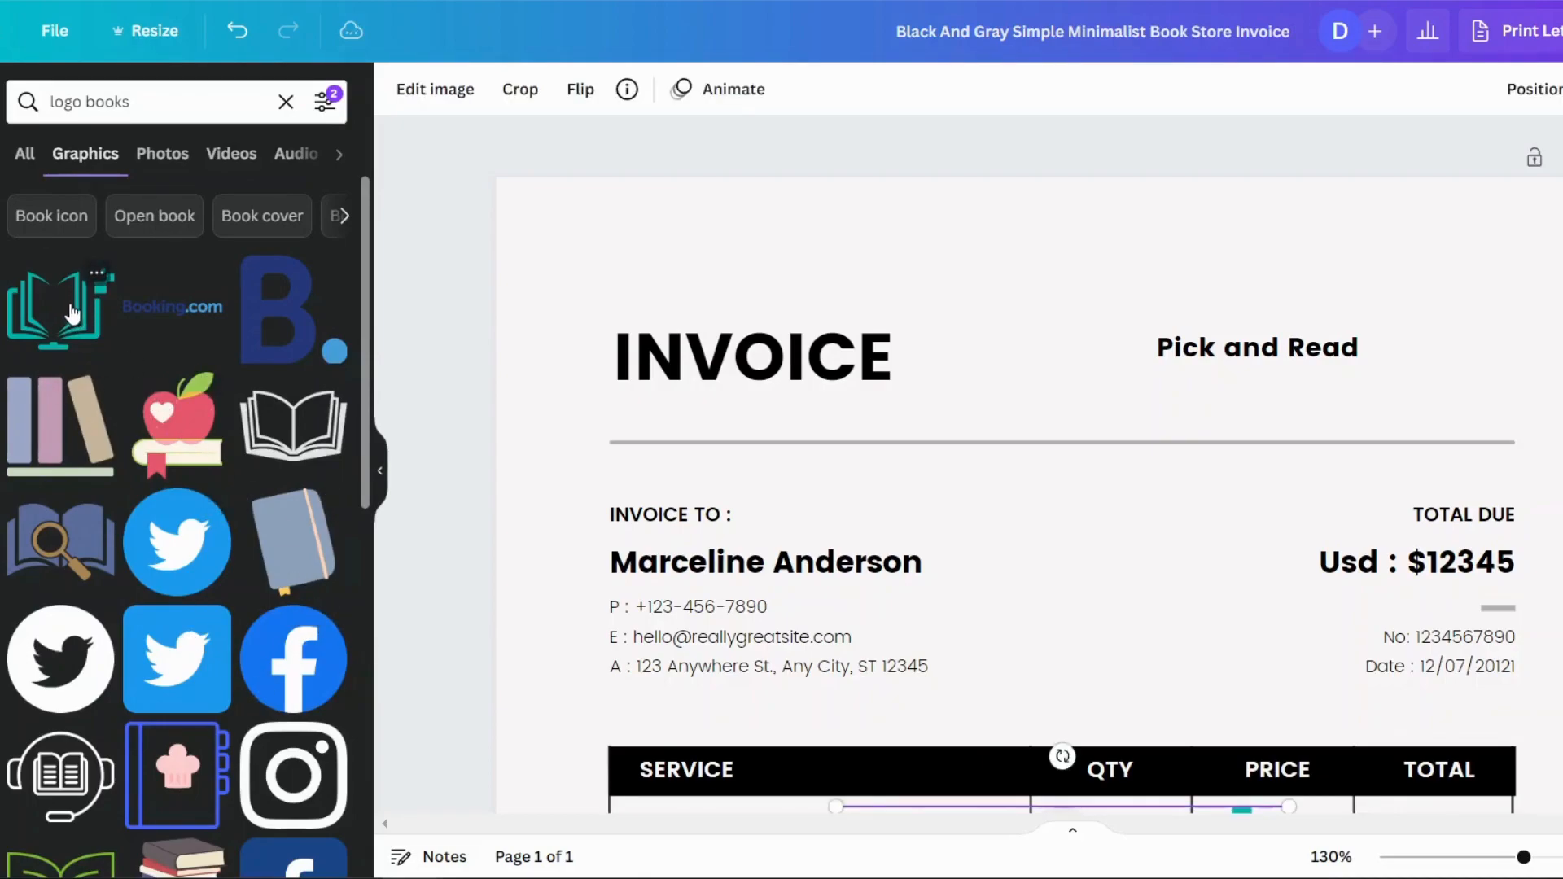
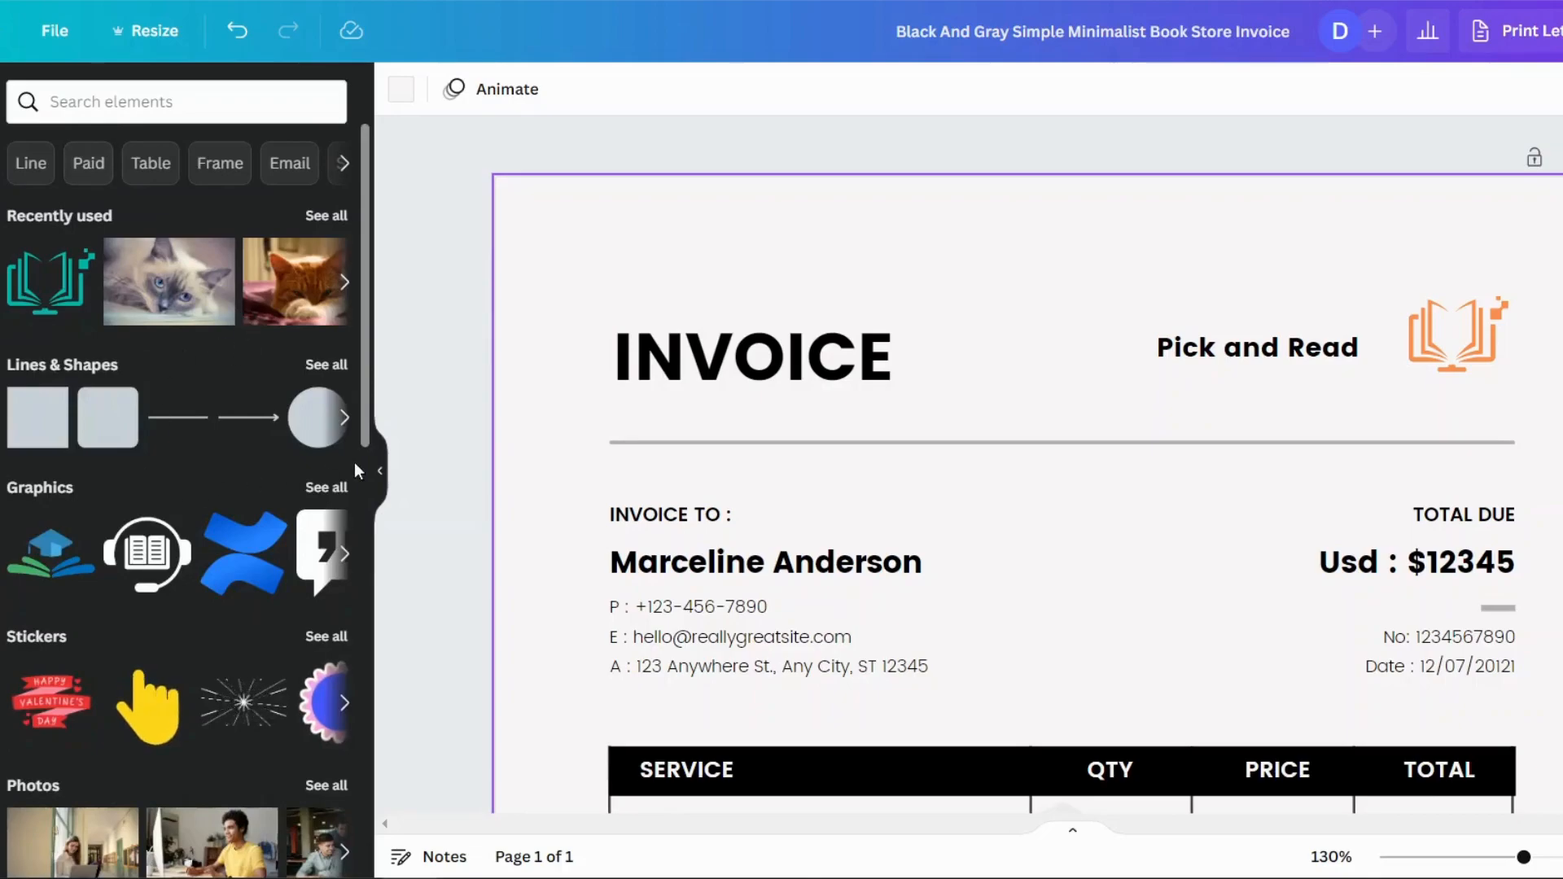
# Add a circle from the Lines & Shapes collection and move it over the orange book logo in the header
pyautogui.click(334, 364)
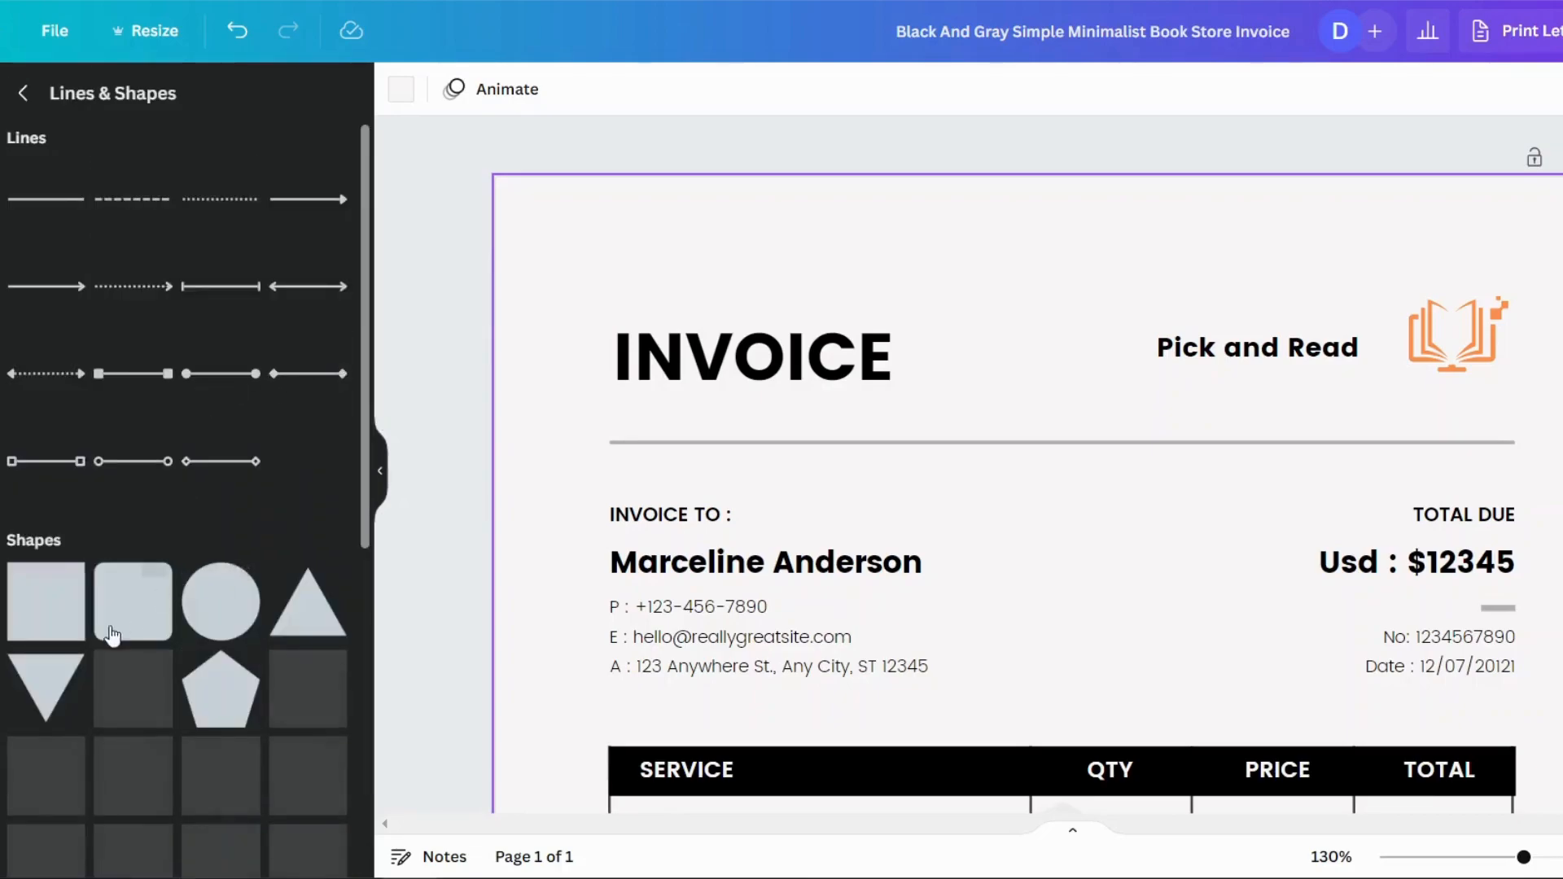
pyautogui.click(222, 615)
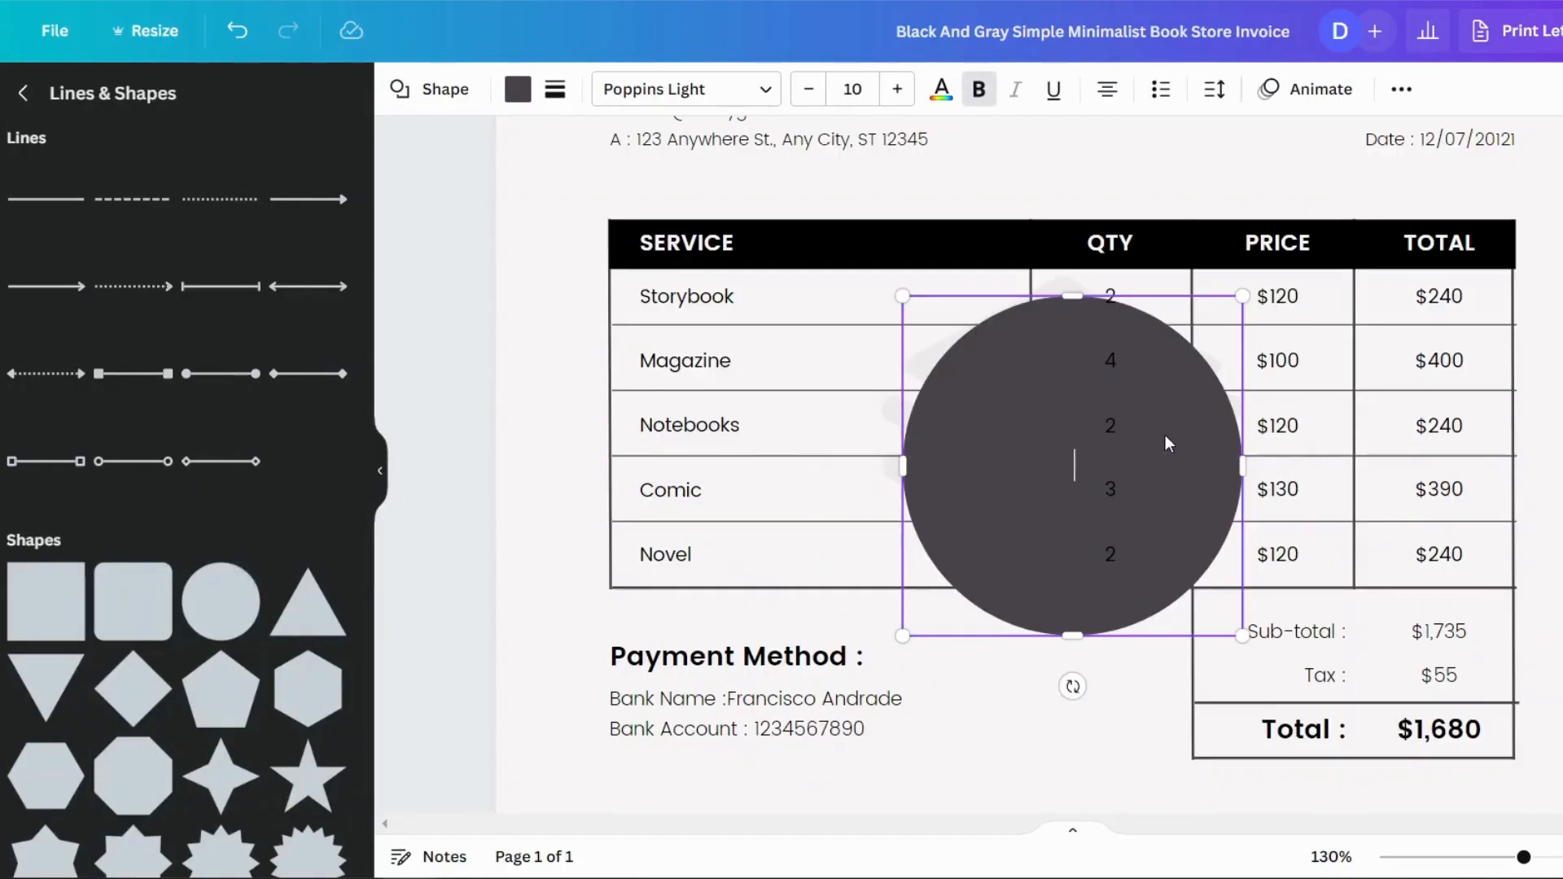
pyautogui.scroll(3, 1165, 443)
pyautogui.moveTo(1181, 657); pyautogui.dragTo(1503, 302)
pyautogui.scroll(3, 1464, 405)
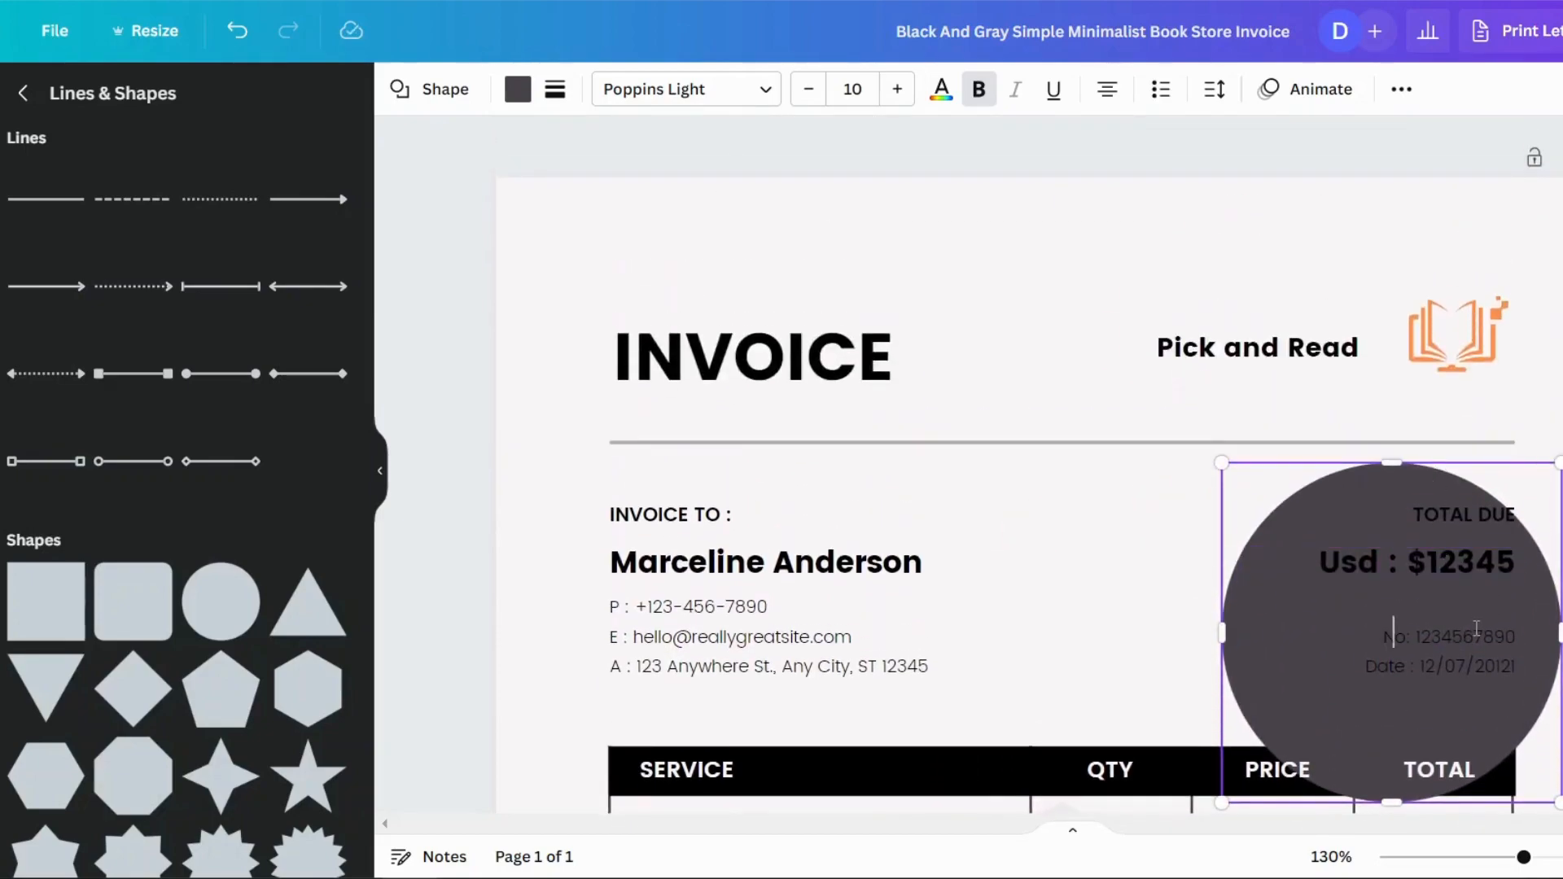
pyautogui.moveTo(1525, 558); pyautogui.dragTo(1517, 325)
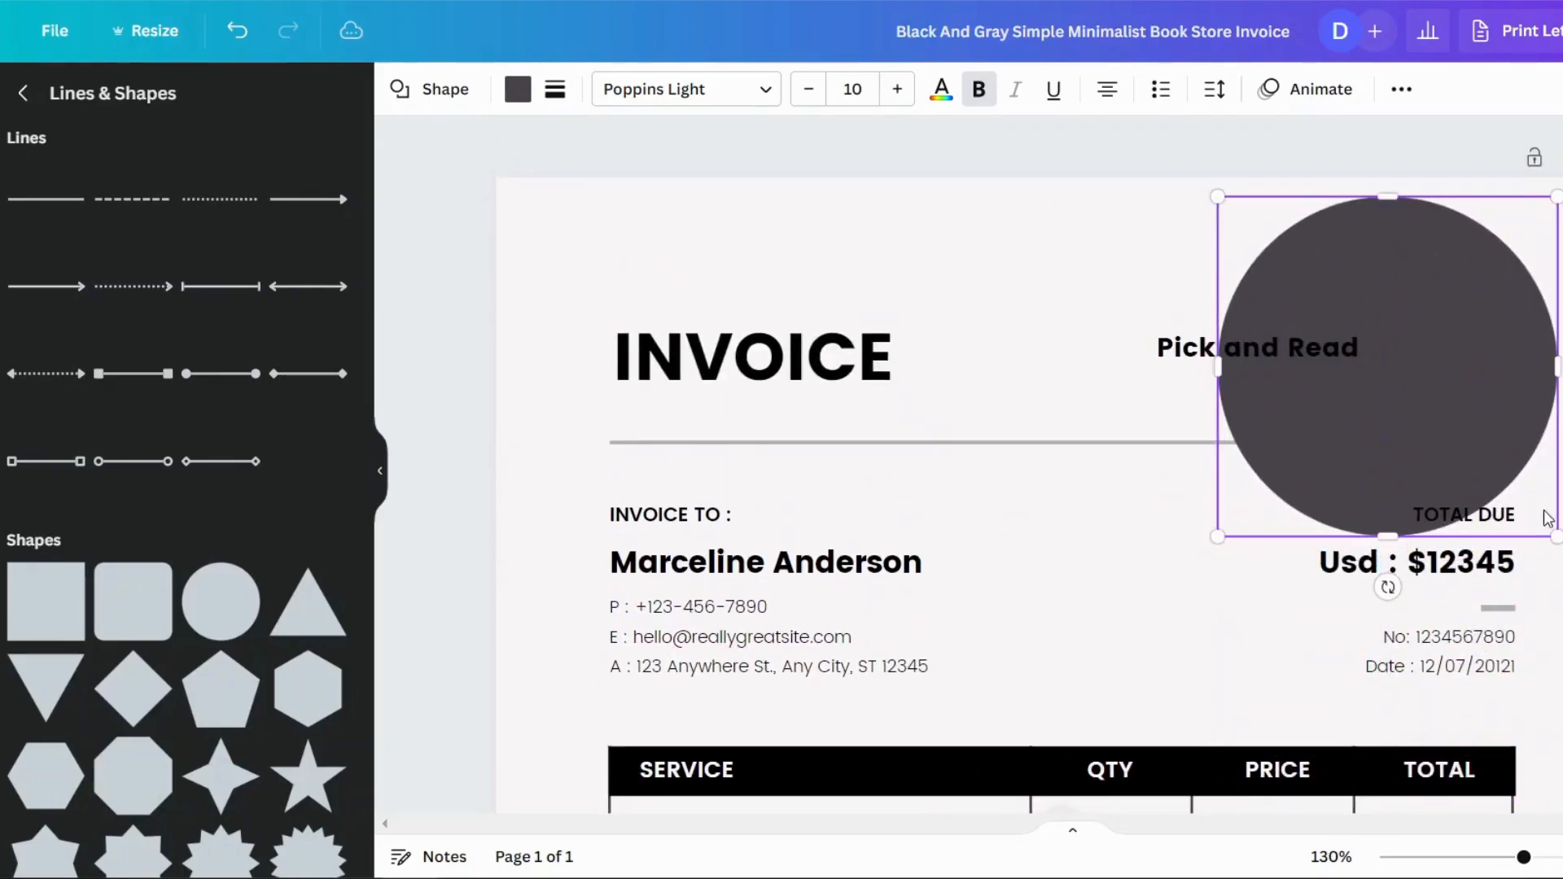
# Shrink the dark circle to the size of the orange book logo and place it over the logo beside "Pick and Read"
pyautogui.moveTo(1553, 536); pyautogui.dragTo(1351, 349)
pyautogui.moveTo(1259, 254); pyautogui.dragTo(1410, 317)
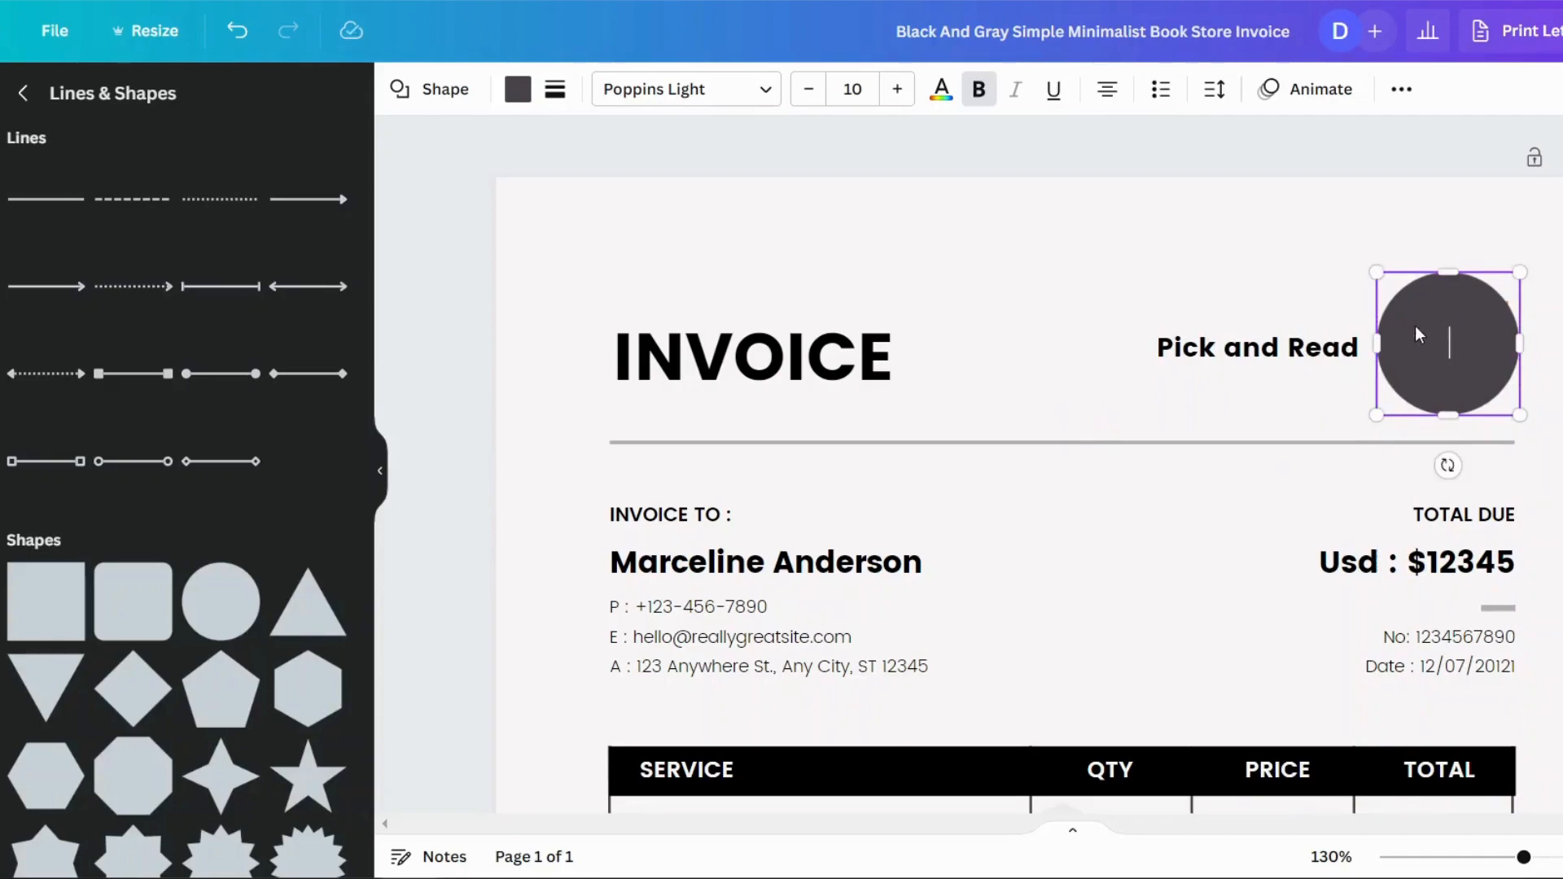
pyautogui.moveTo(1519, 414); pyautogui.dragTo(1498, 393)
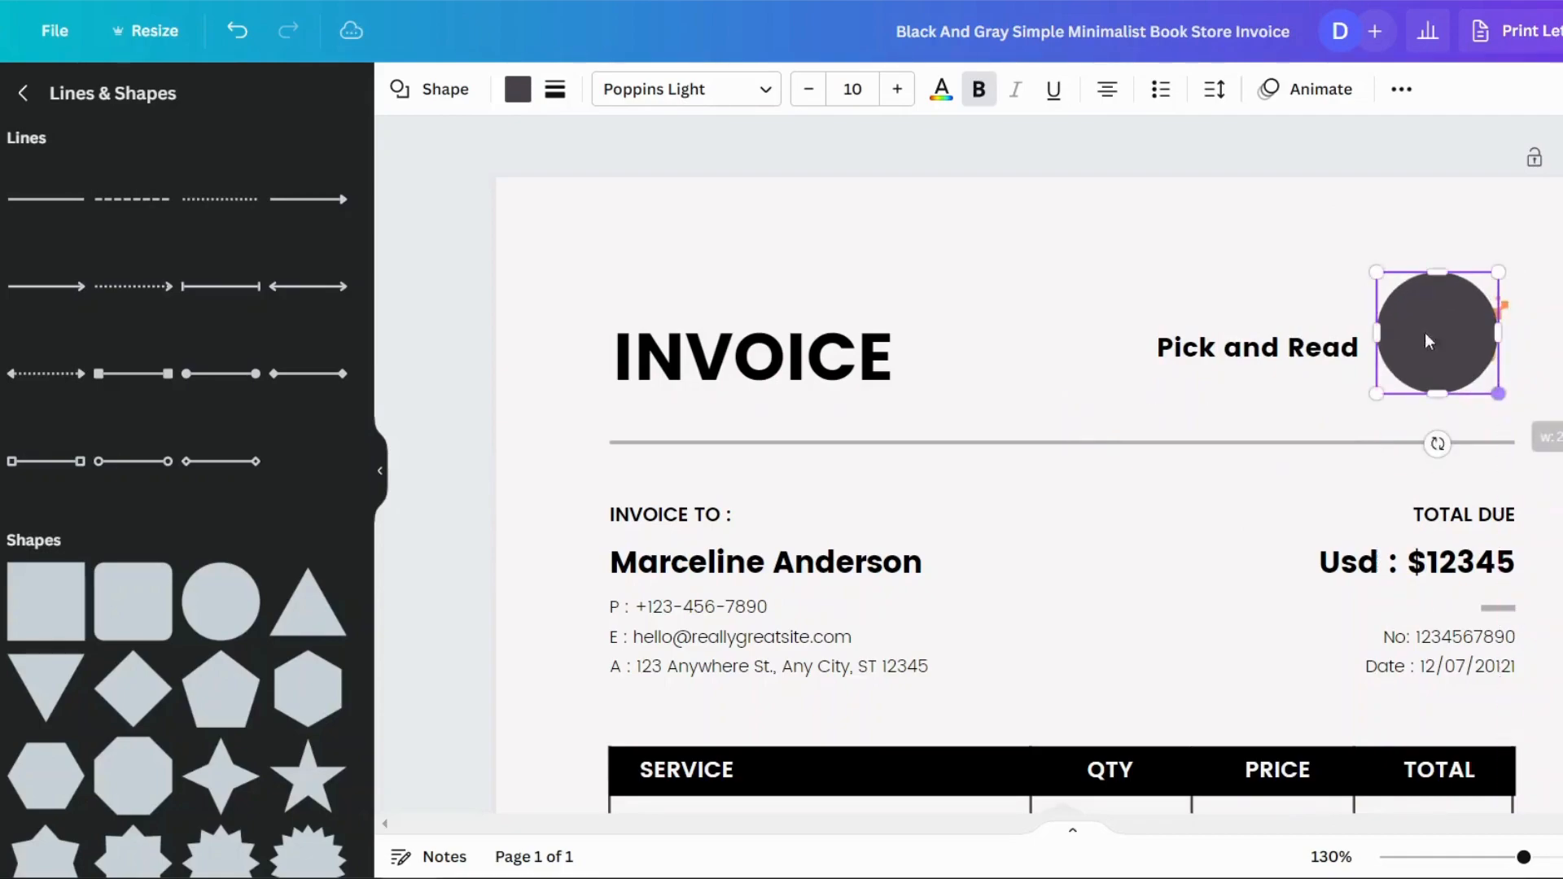
pyautogui.moveTo(1412, 351); pyautogui.dragTo(1425, 360)
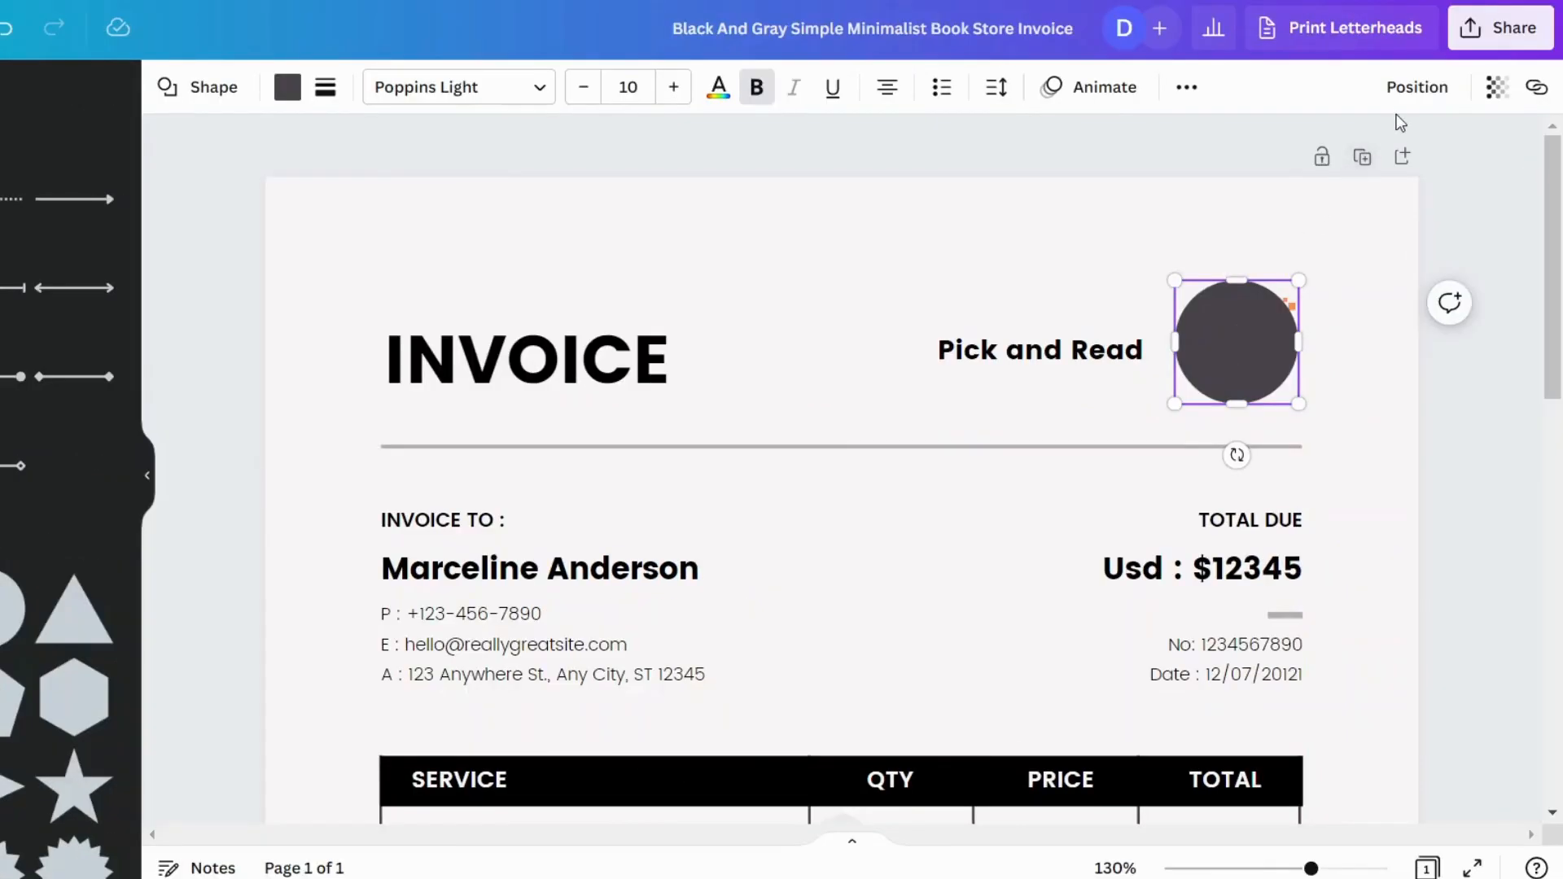
# Send the dark circle backward behind the orange book logo
pyautogui.click(1420, 89)
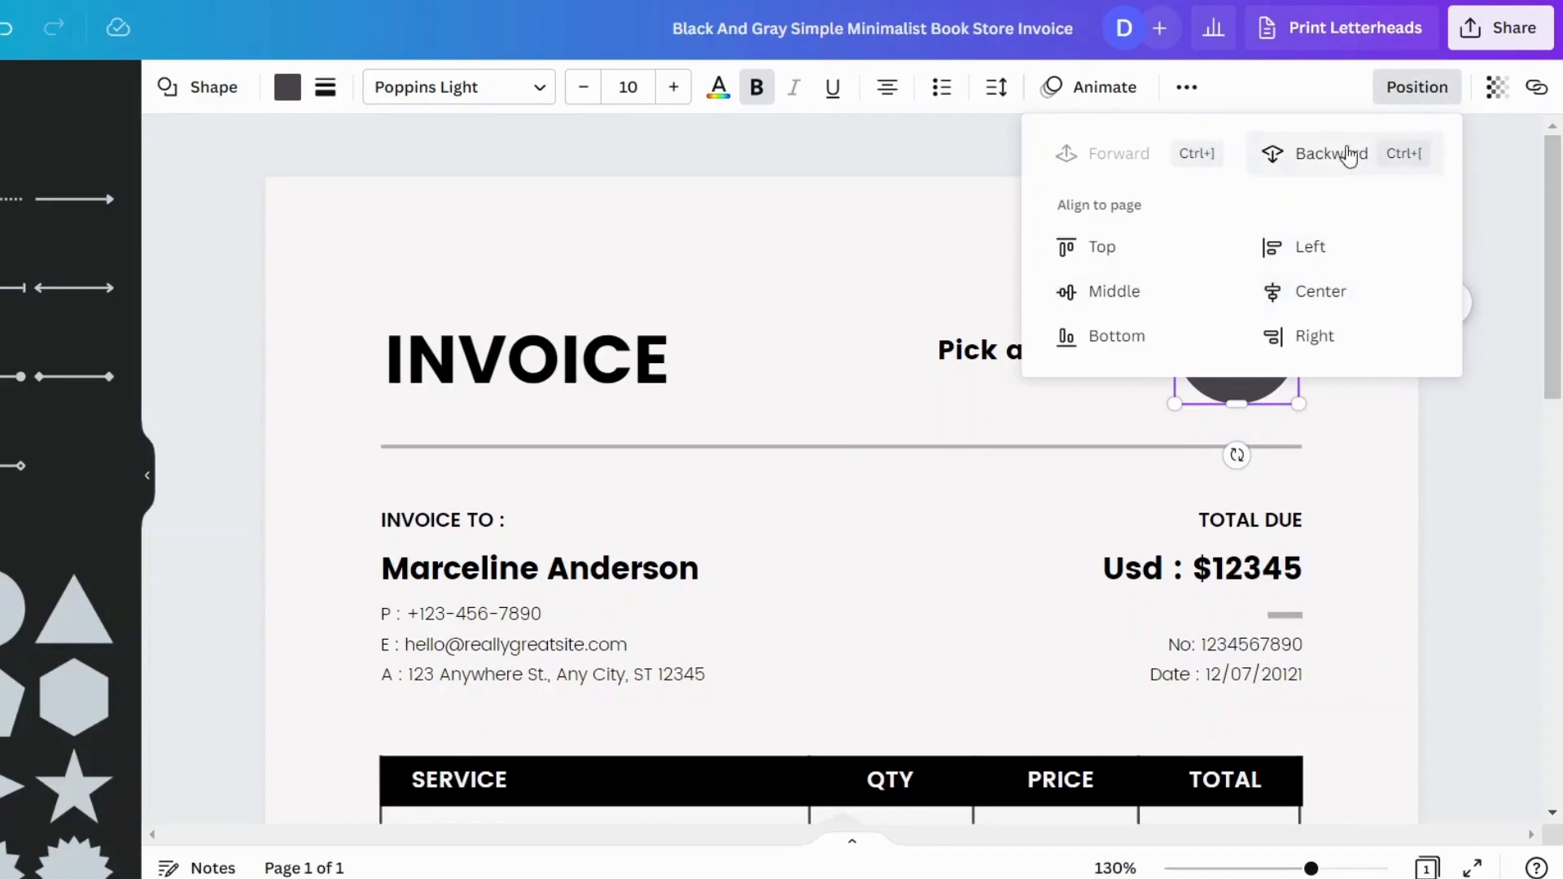
pyautogui.click(1321, 162)
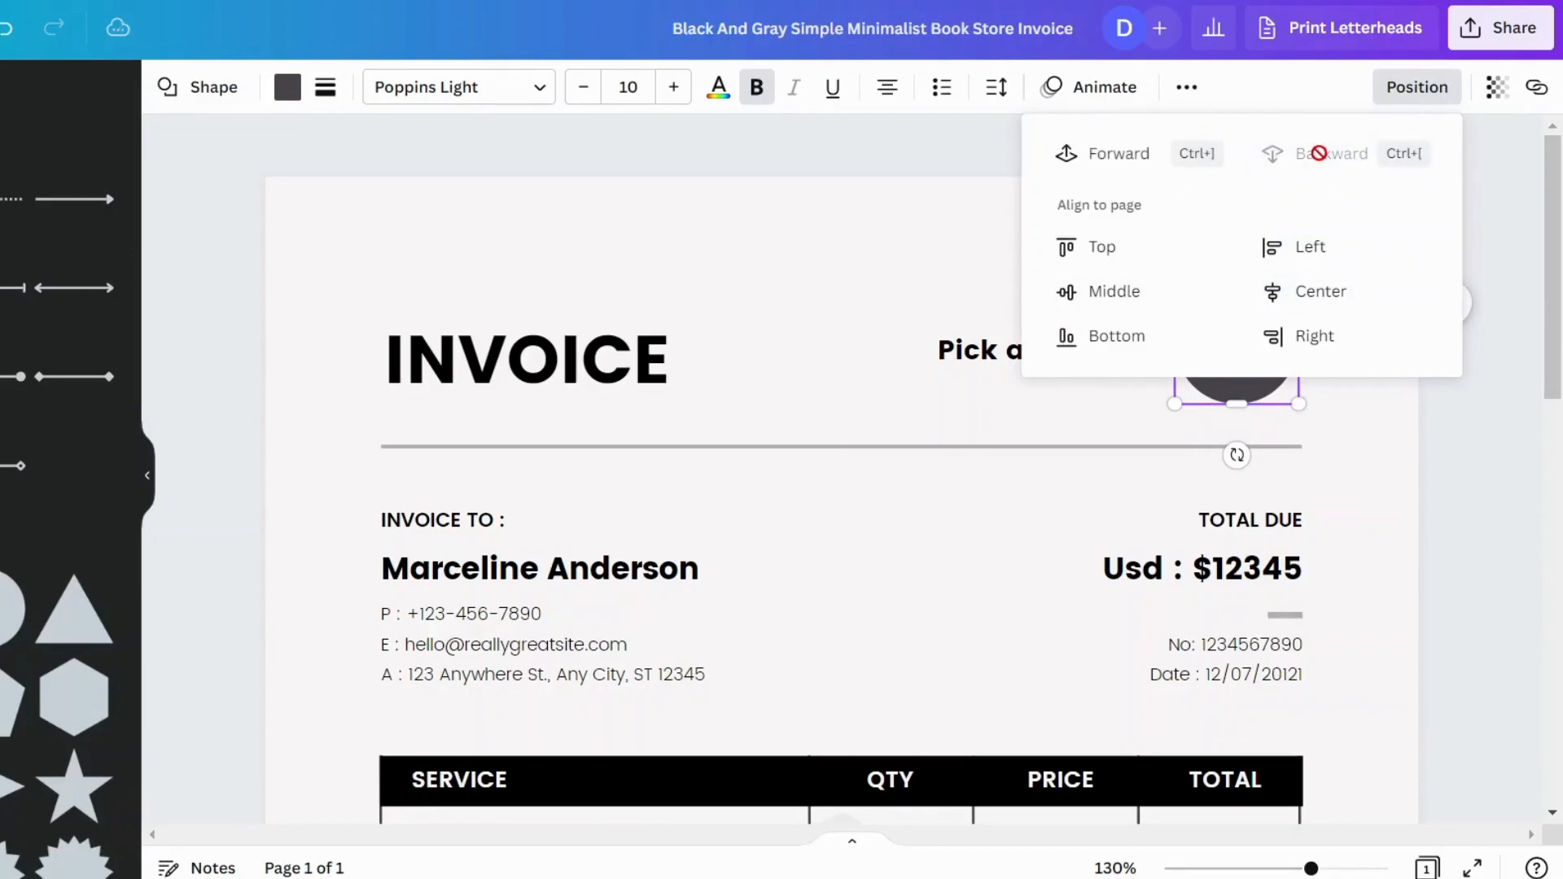
pyautogui.click(1371, 477)
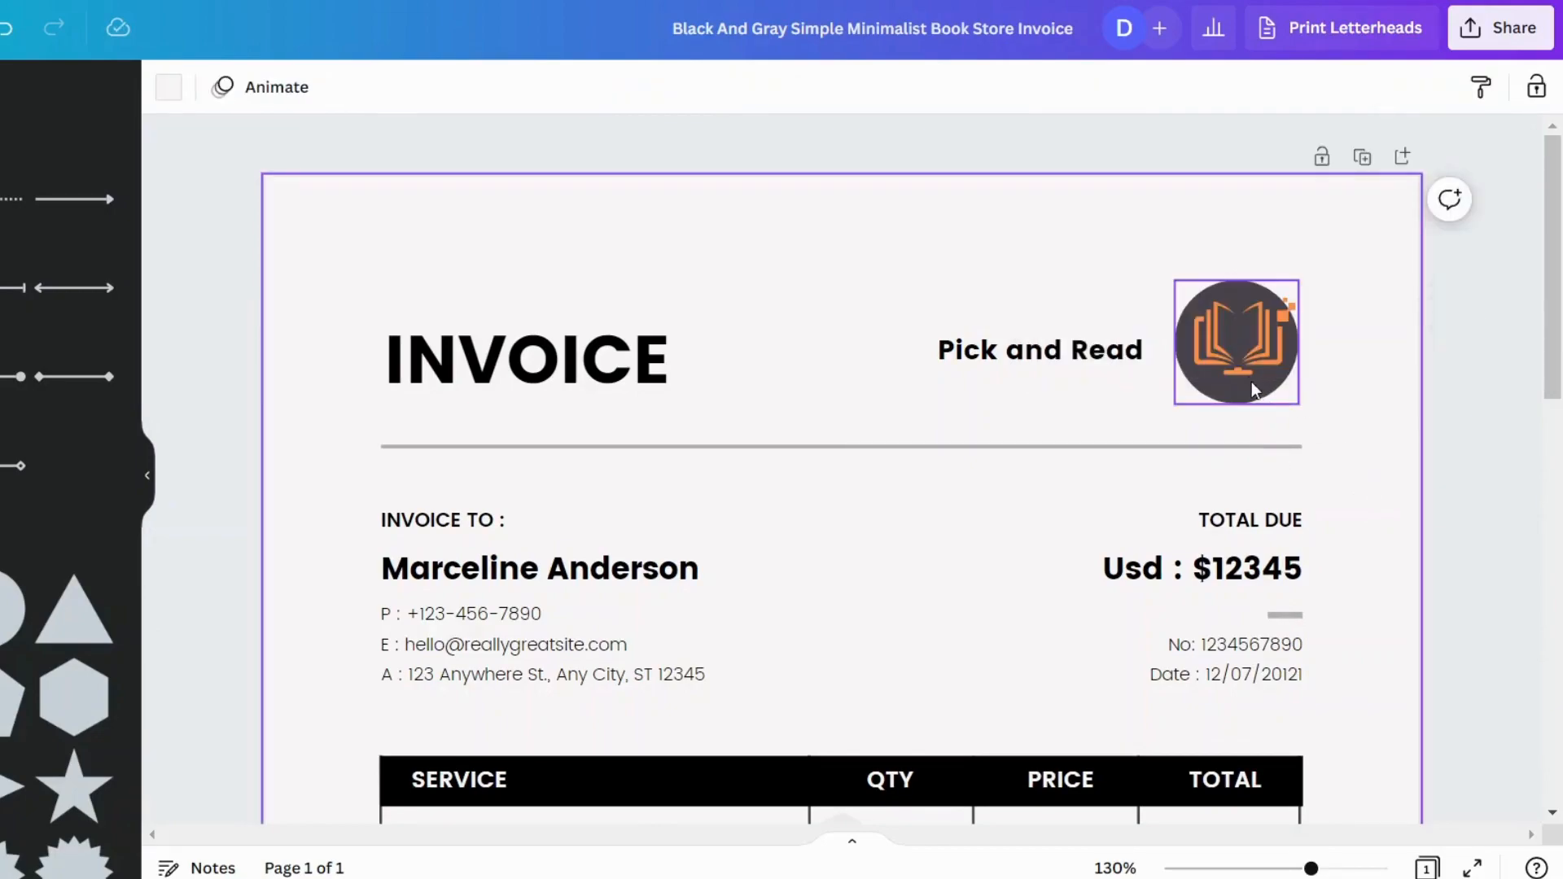
# Scale down the orange book logo and position it so it fits inside the dark circle
pyautogui.click(1225, 334)
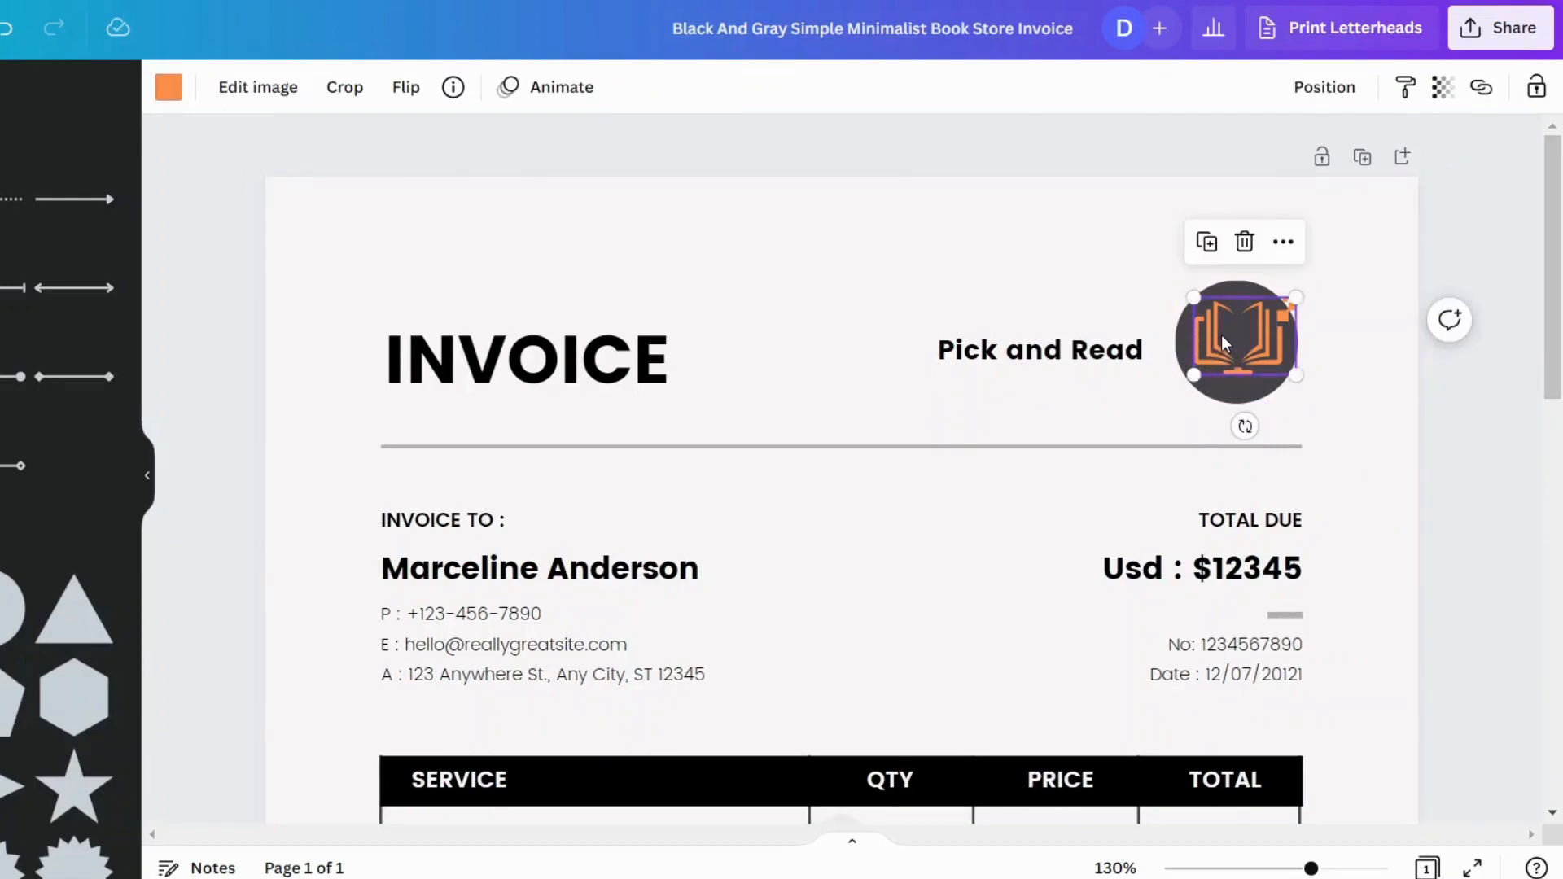
pyautogui.moveTo(1221, 335); pyautogui.dragTo(1223, 337)
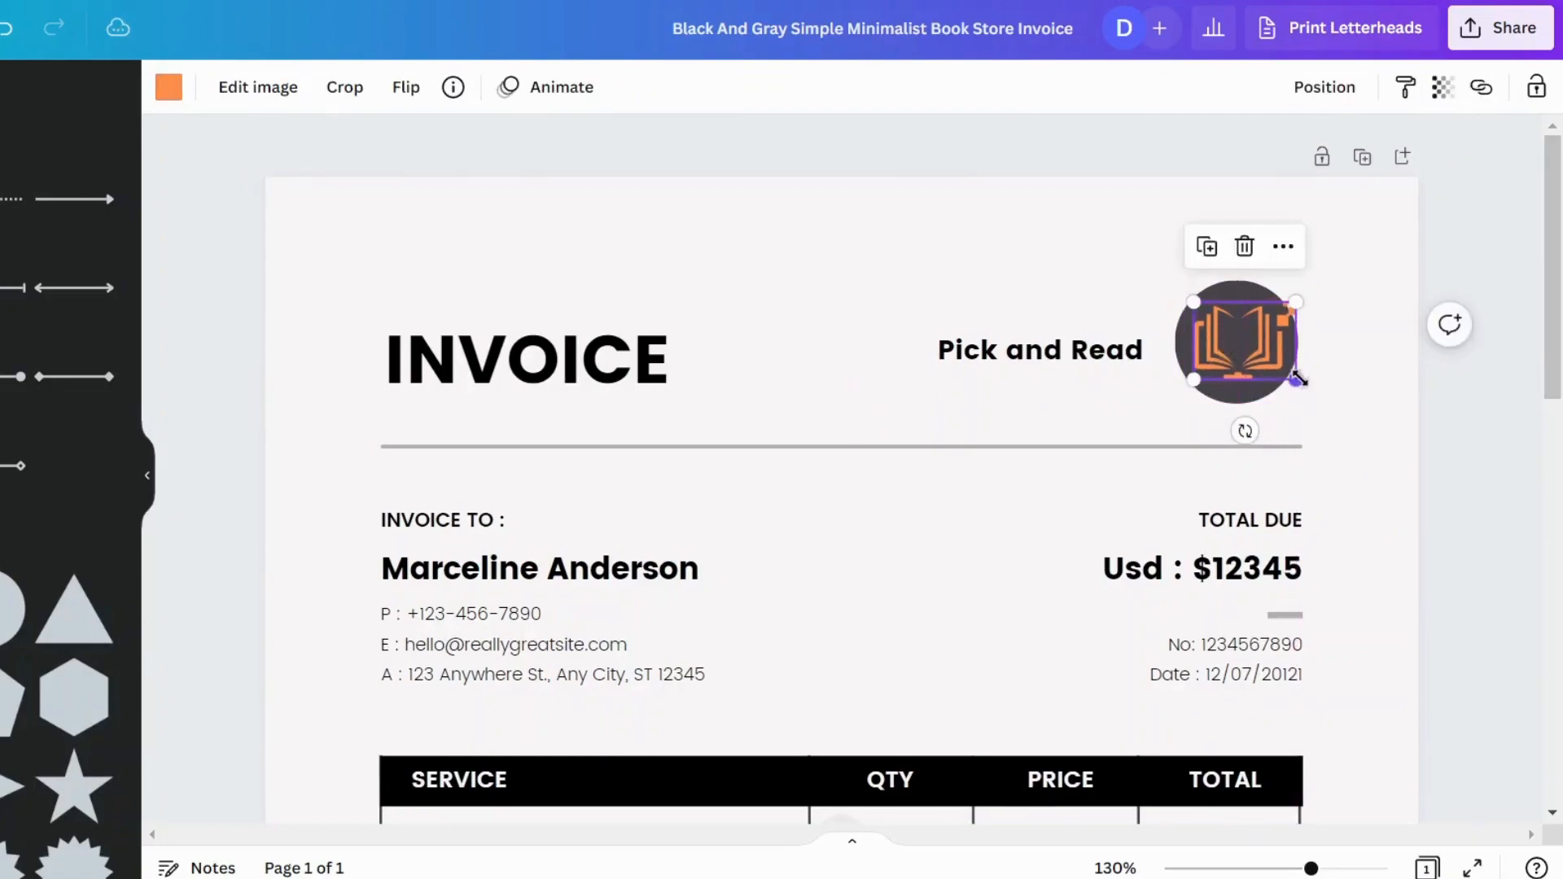
pyautogui.moveTo(1296, 379); pyautogui.dragTo(1236, 344)
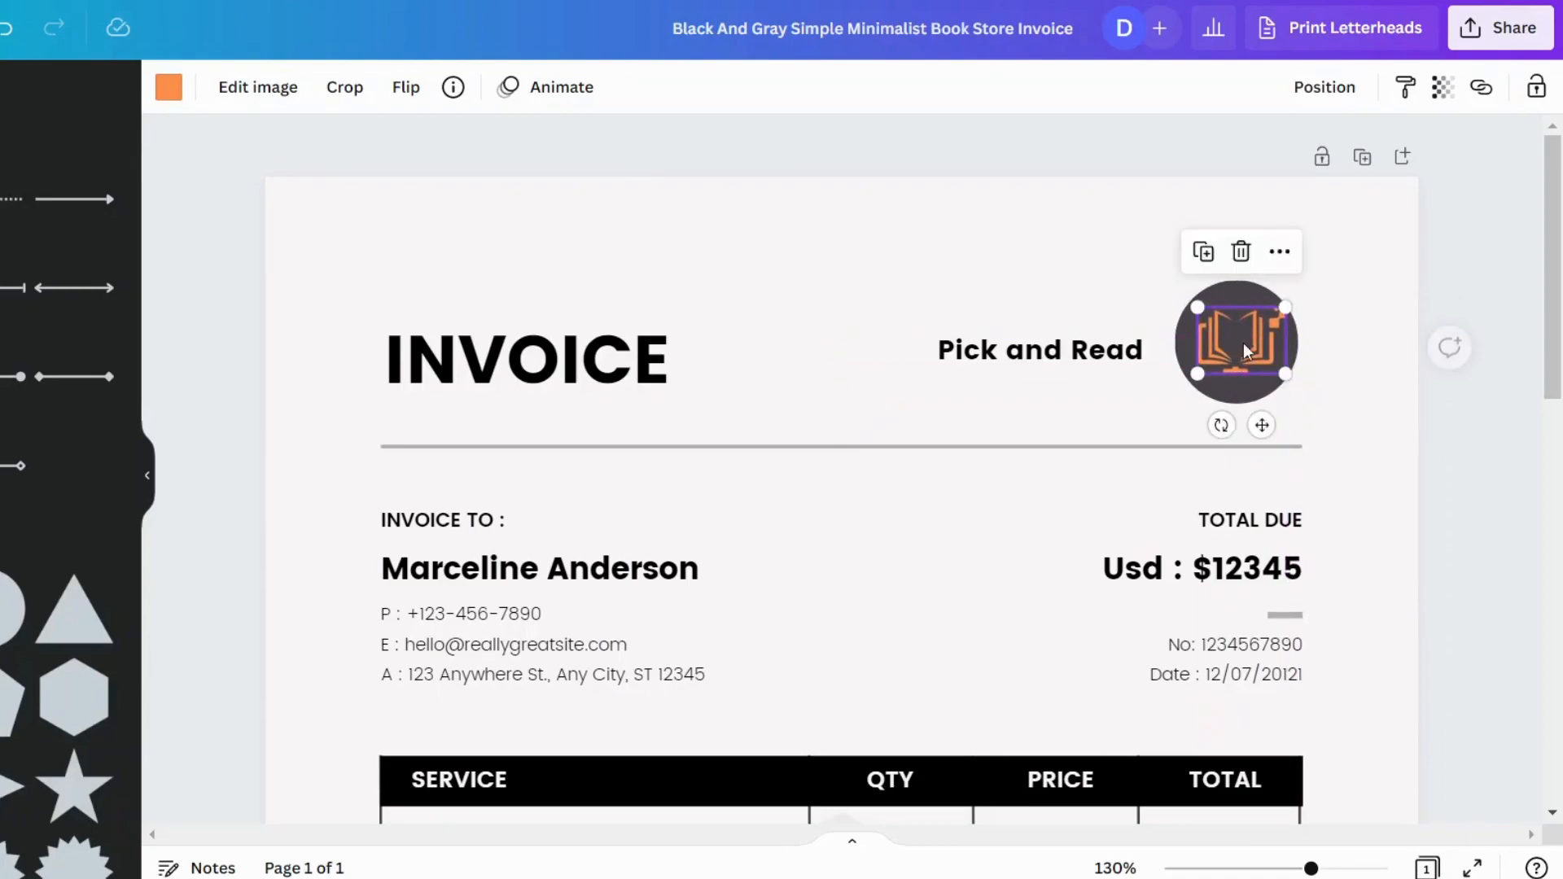
pyautogui.click(1373, 243)
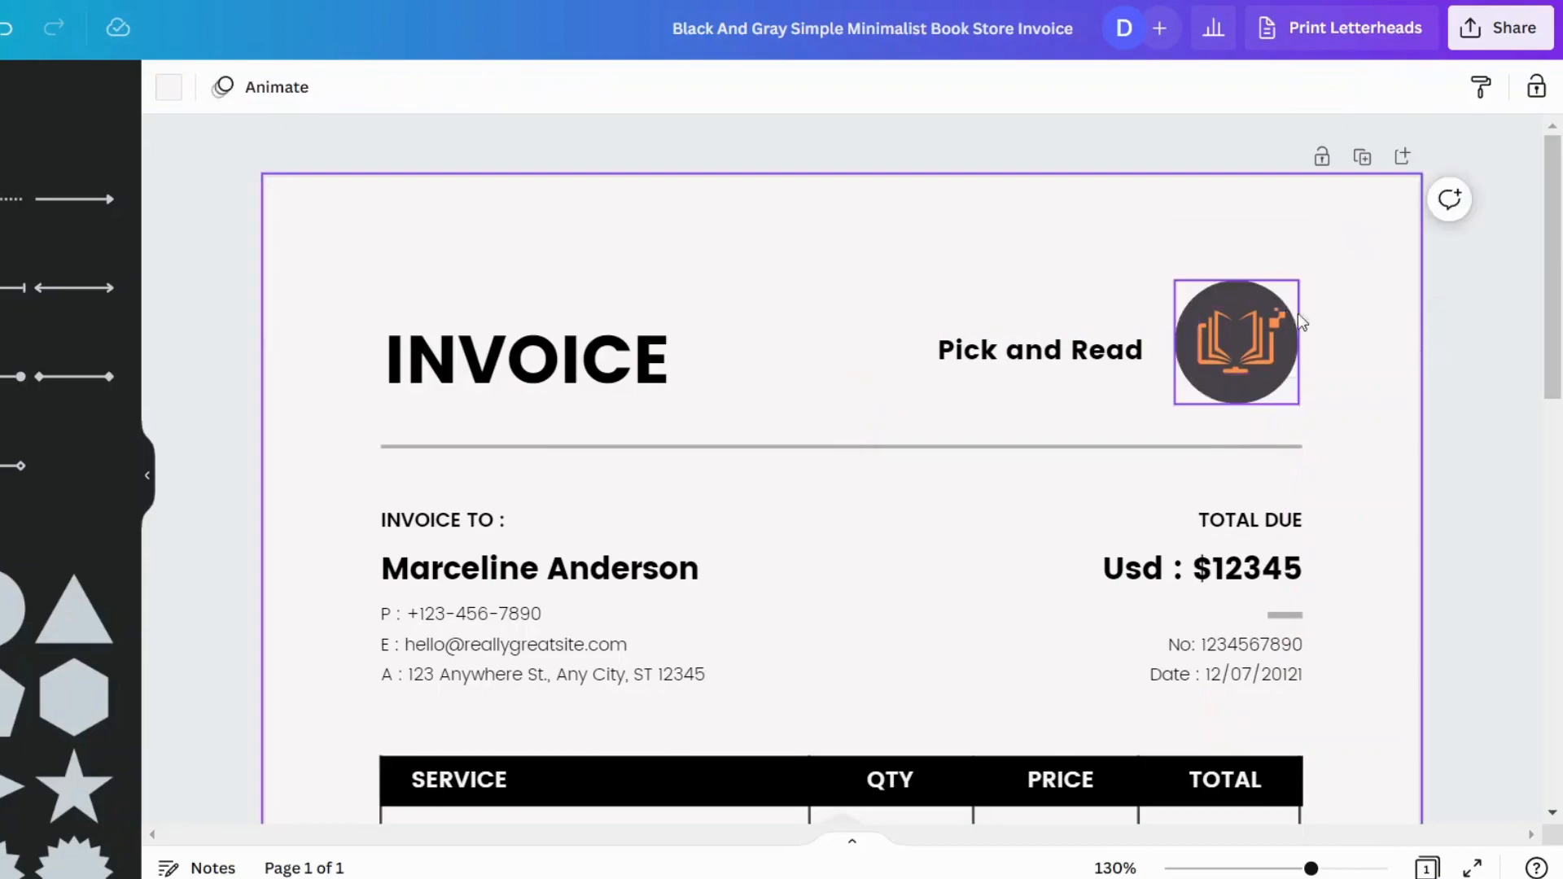
# Change the fill color of the circle behind the book logo to black
pyautogui.click(1245, 298)
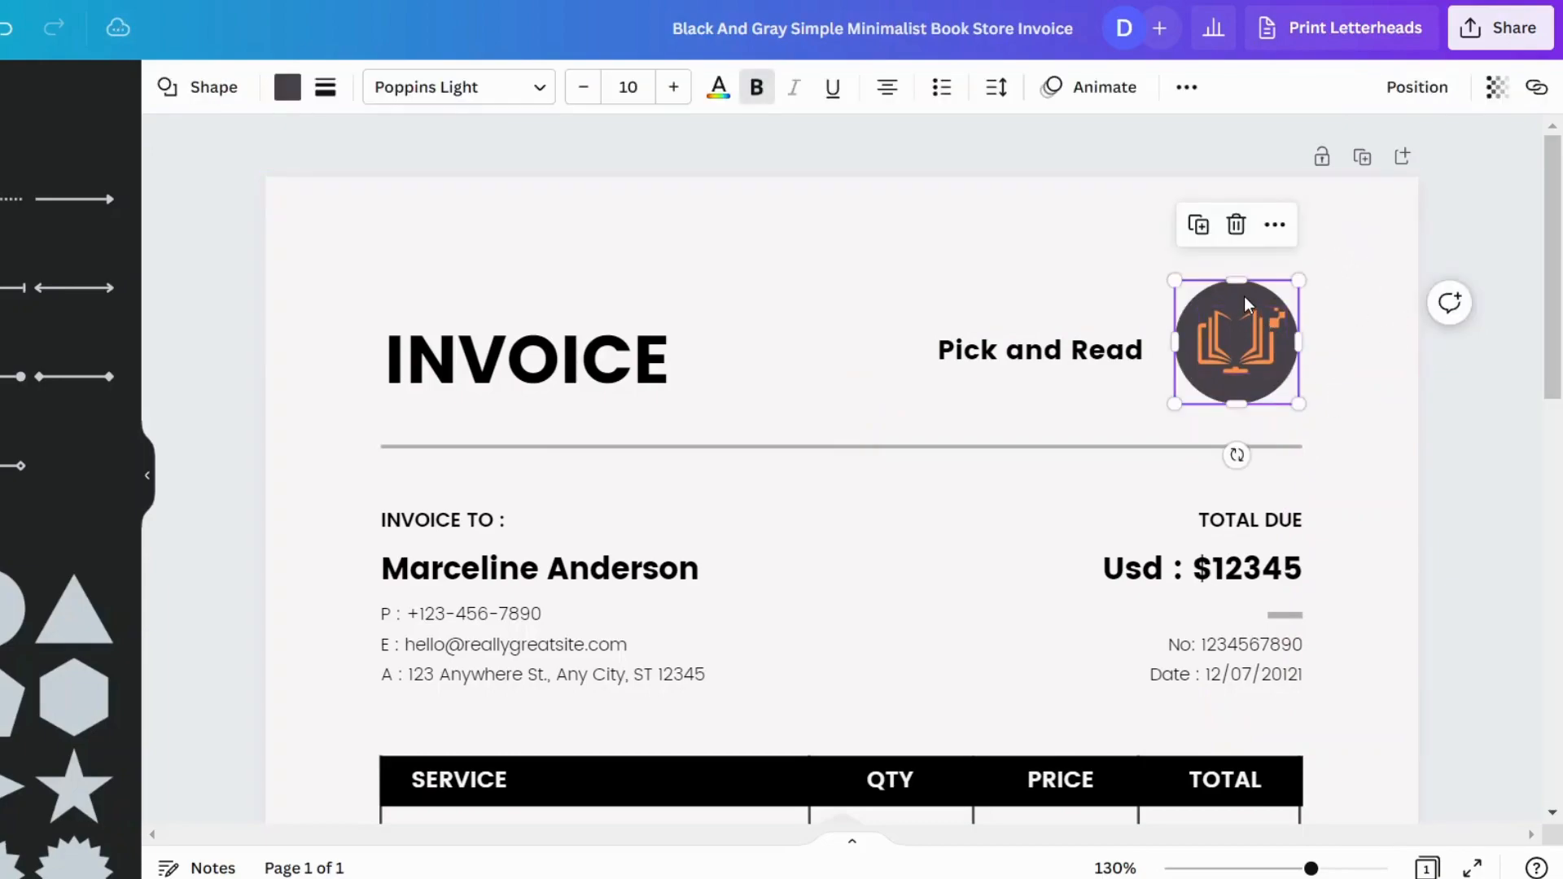
pyautogui.click(291, 92)
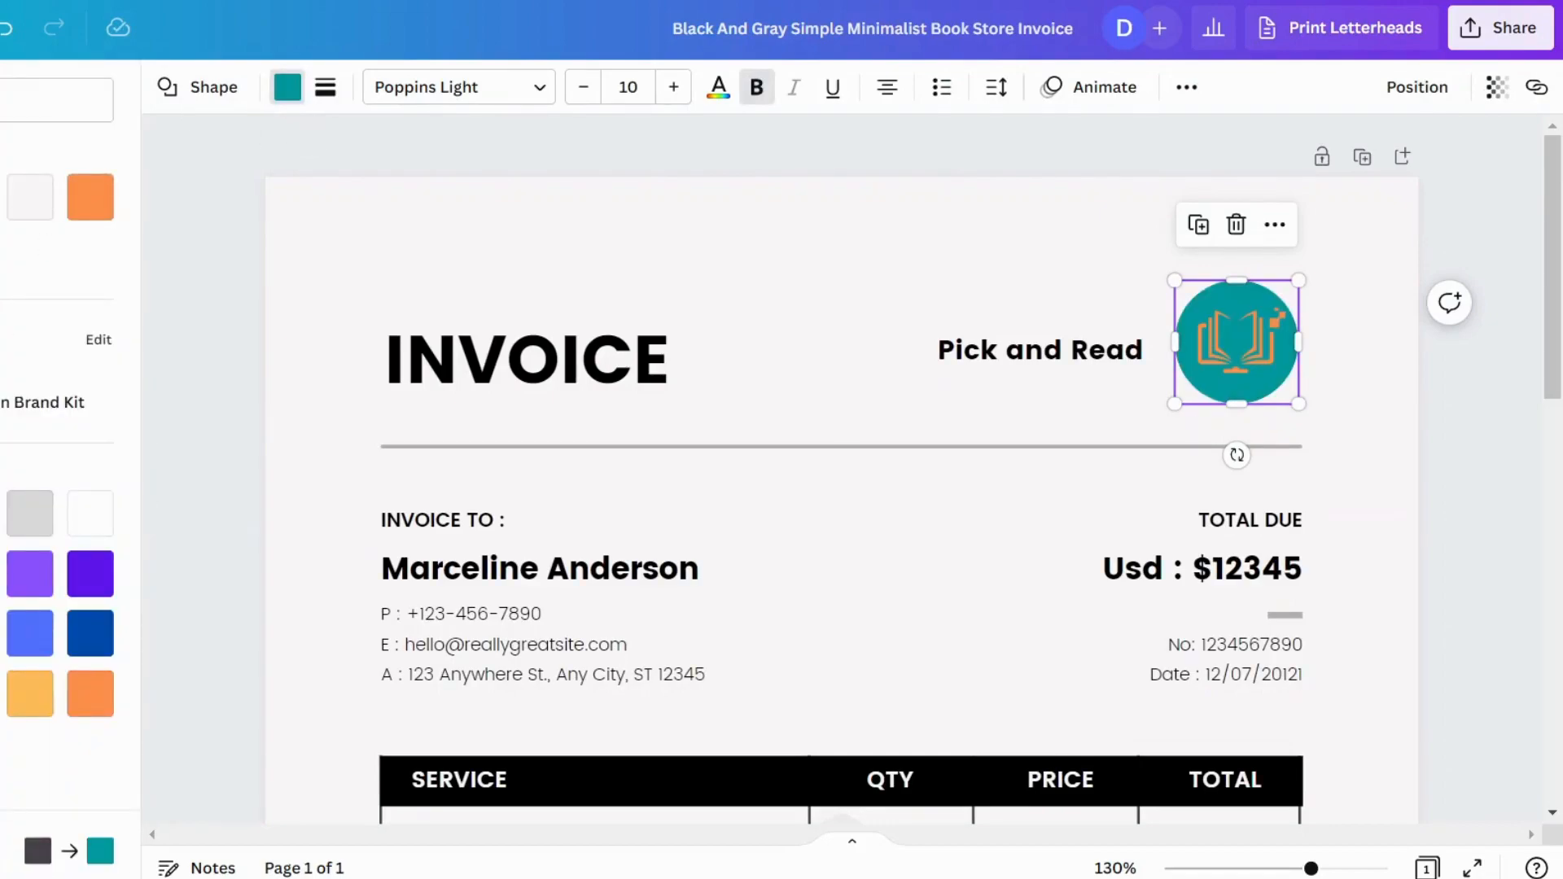
pyautogui.click(2, 696)
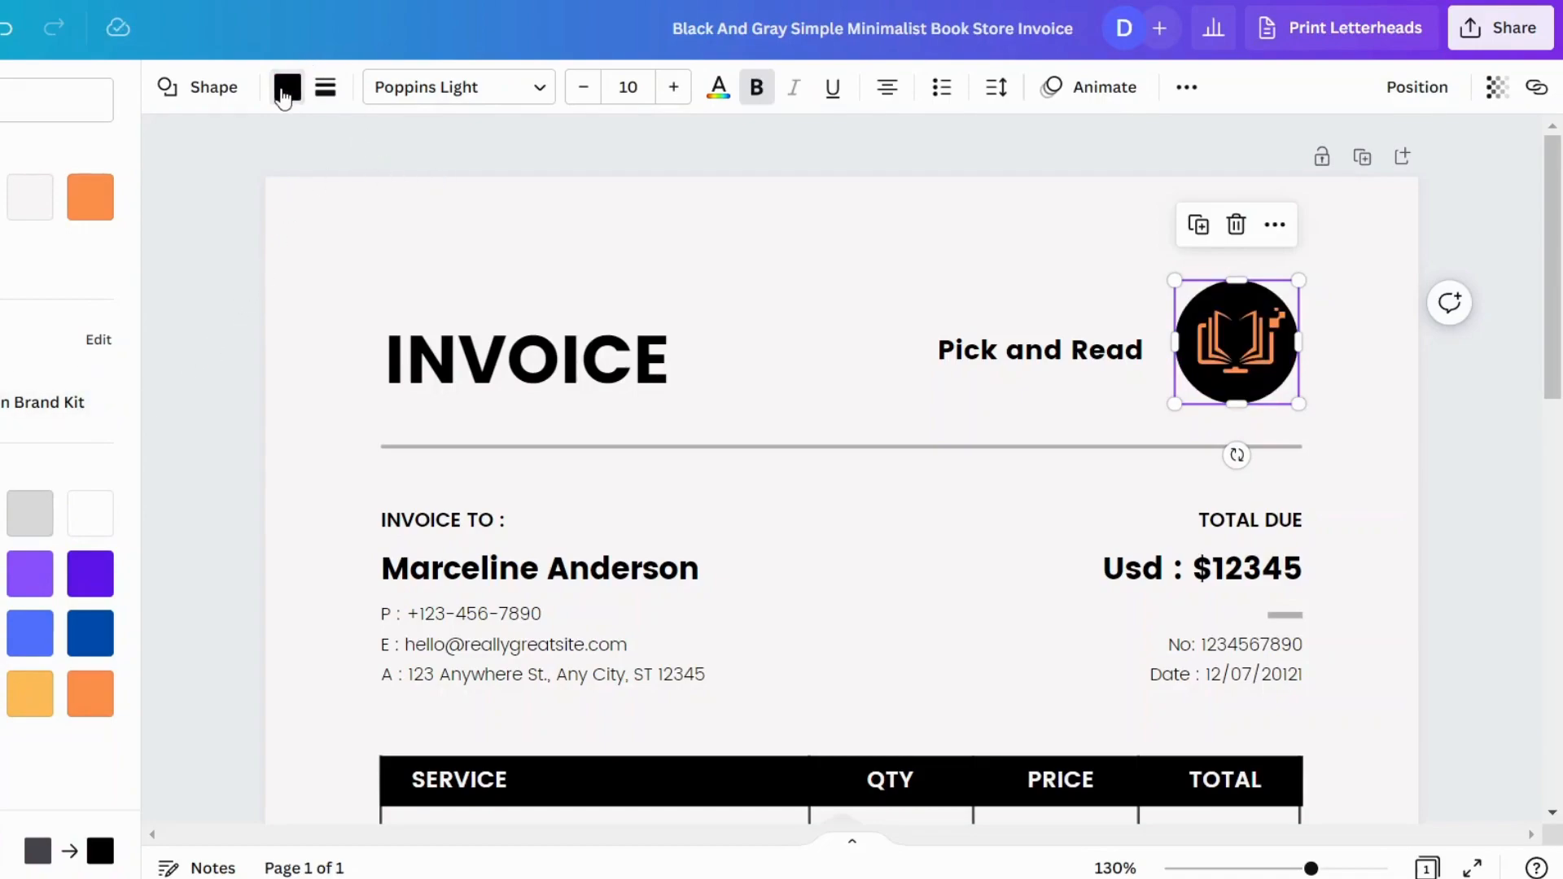
pyautogui.click(326, 89)
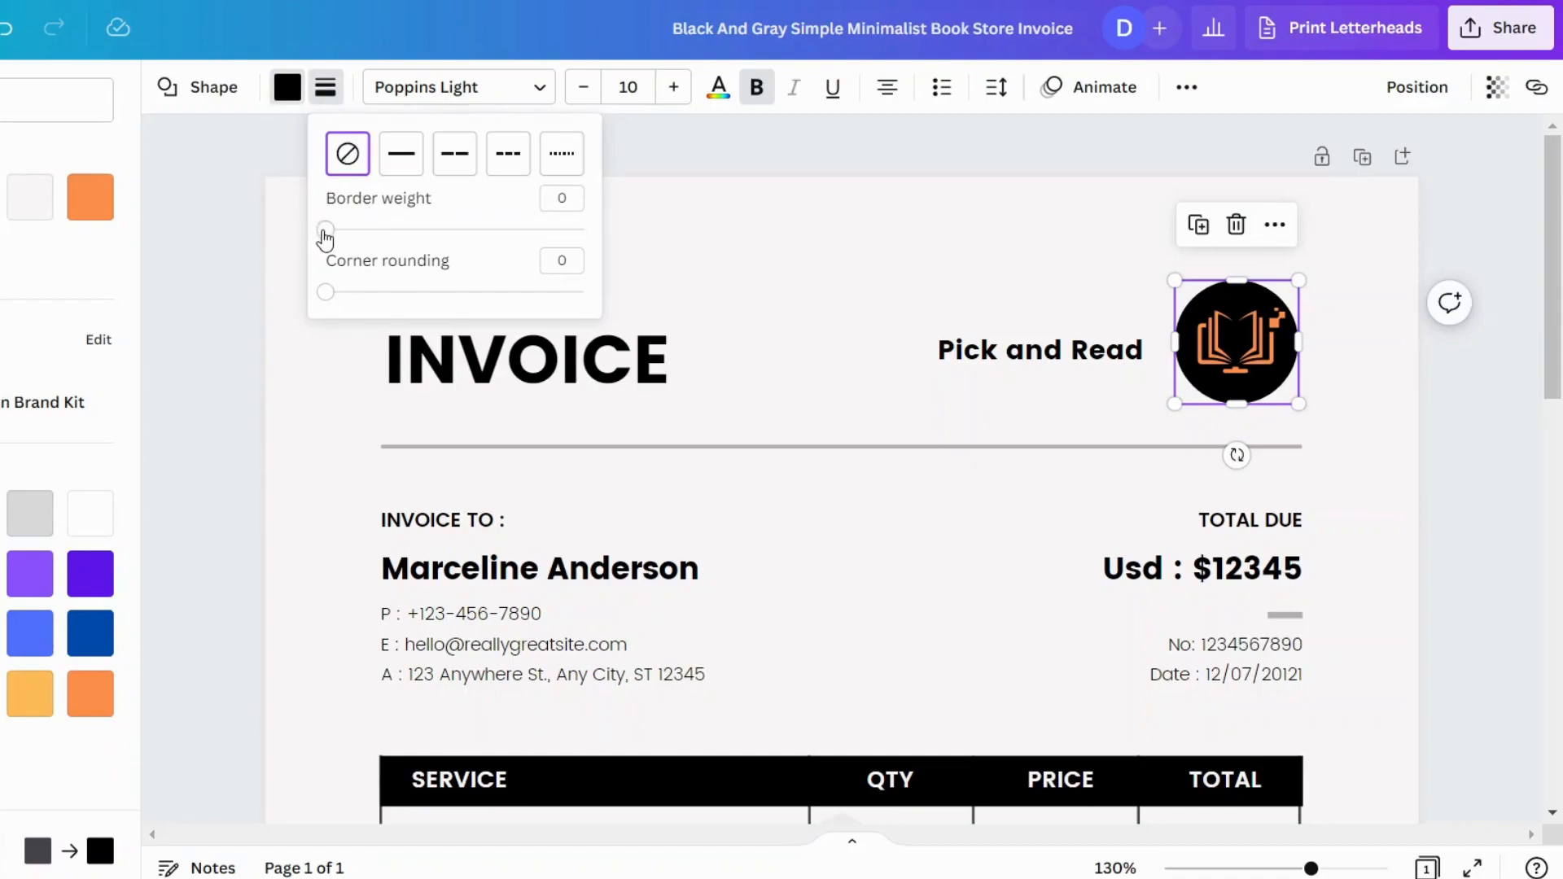
pyautogui.click(227, 145)
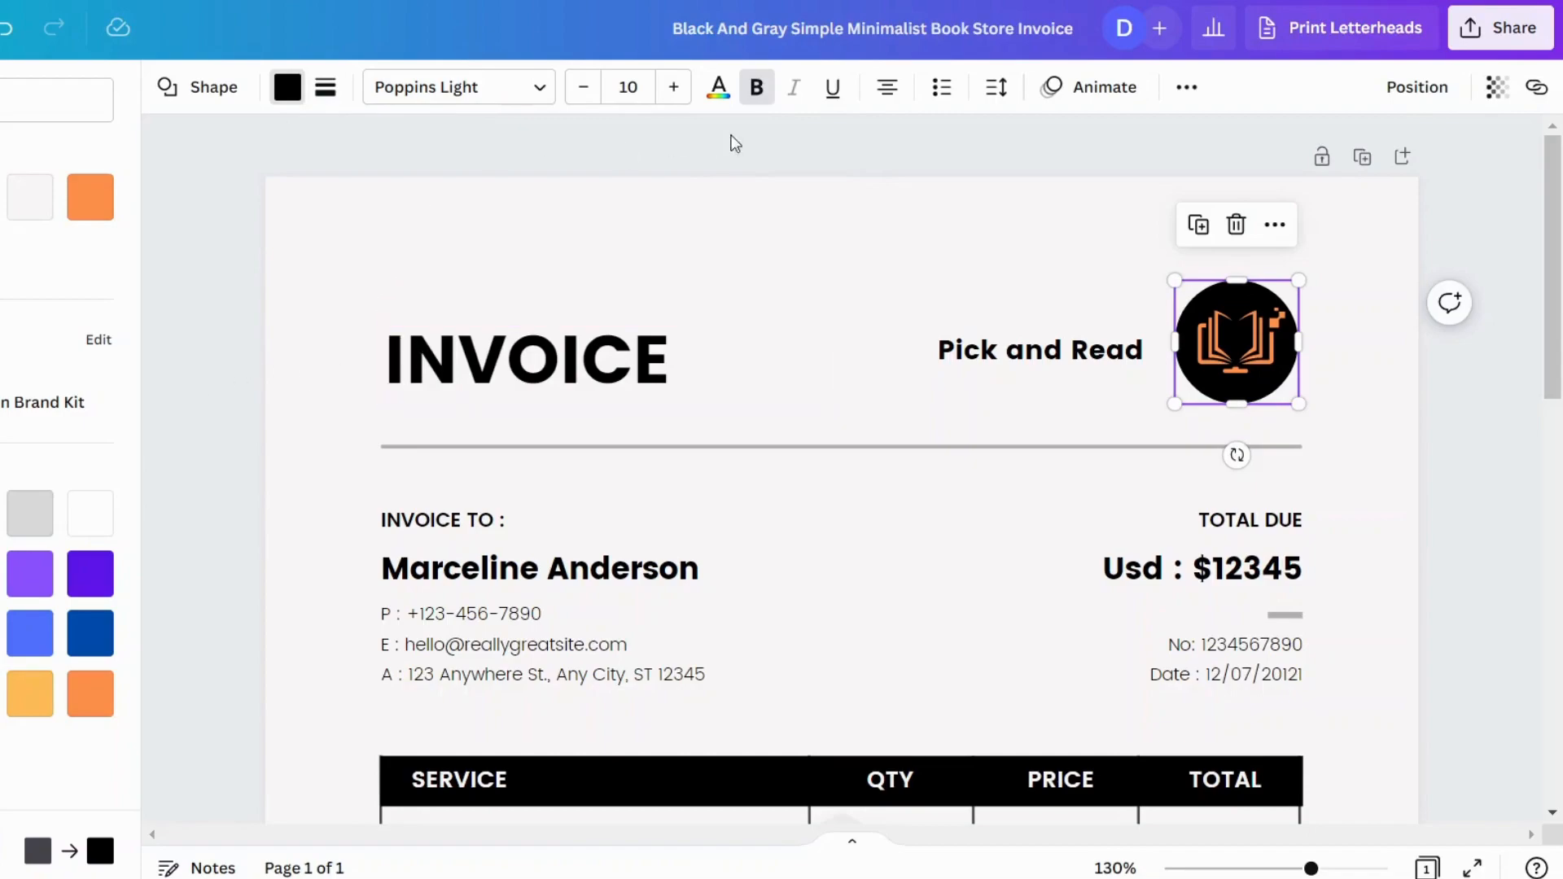
pyautogui.press('Escape')
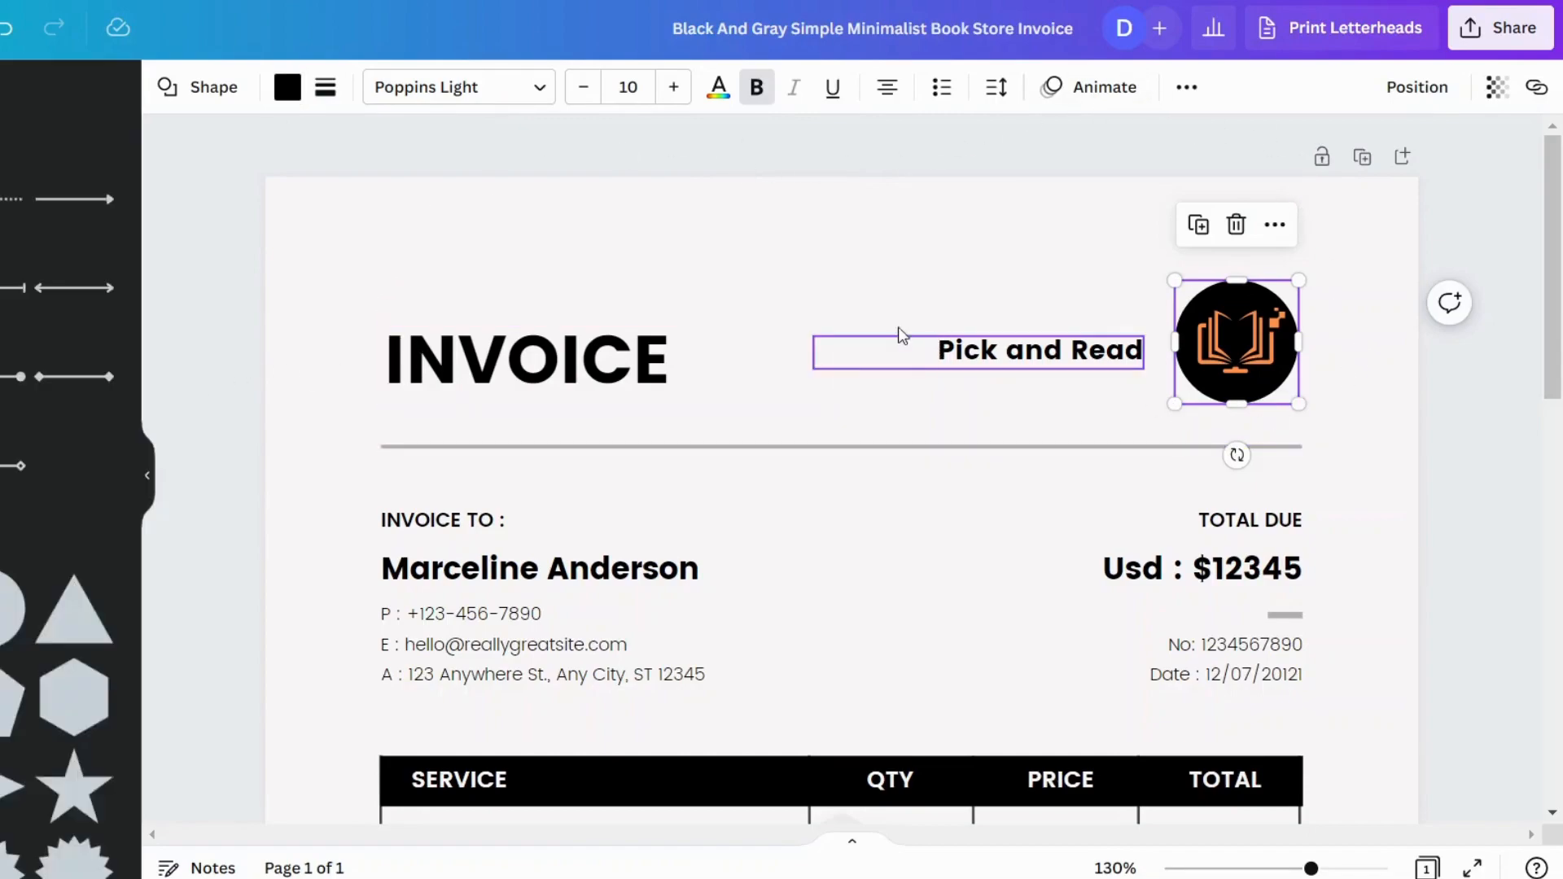
# Change the font of the "INVOICE" title to Archivo Black
pyautogui.click(453, 360)
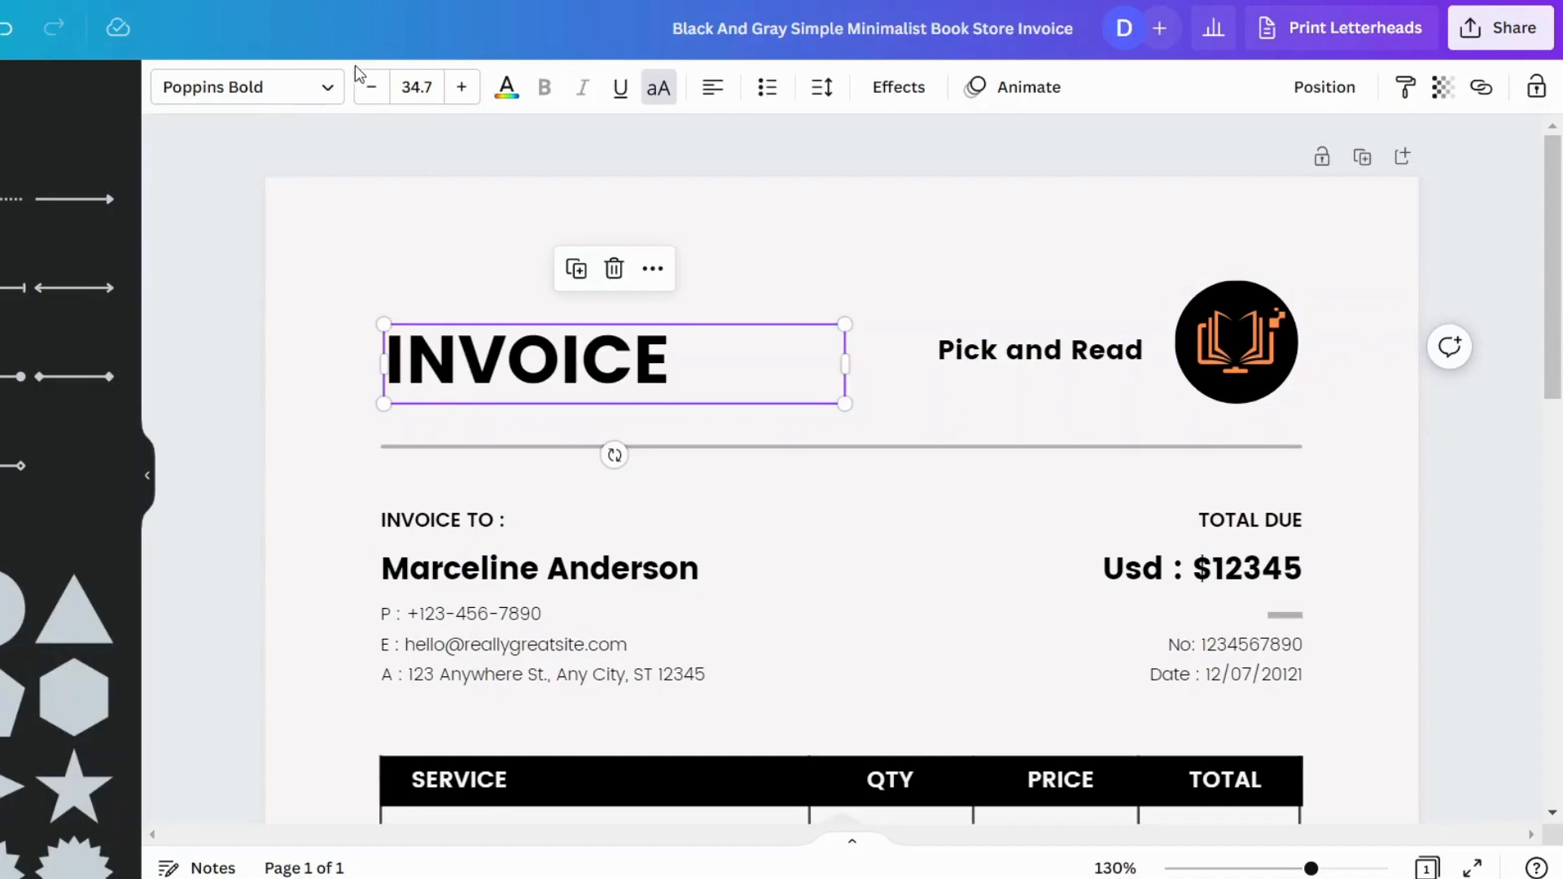
pyautogui.click(326, 91)
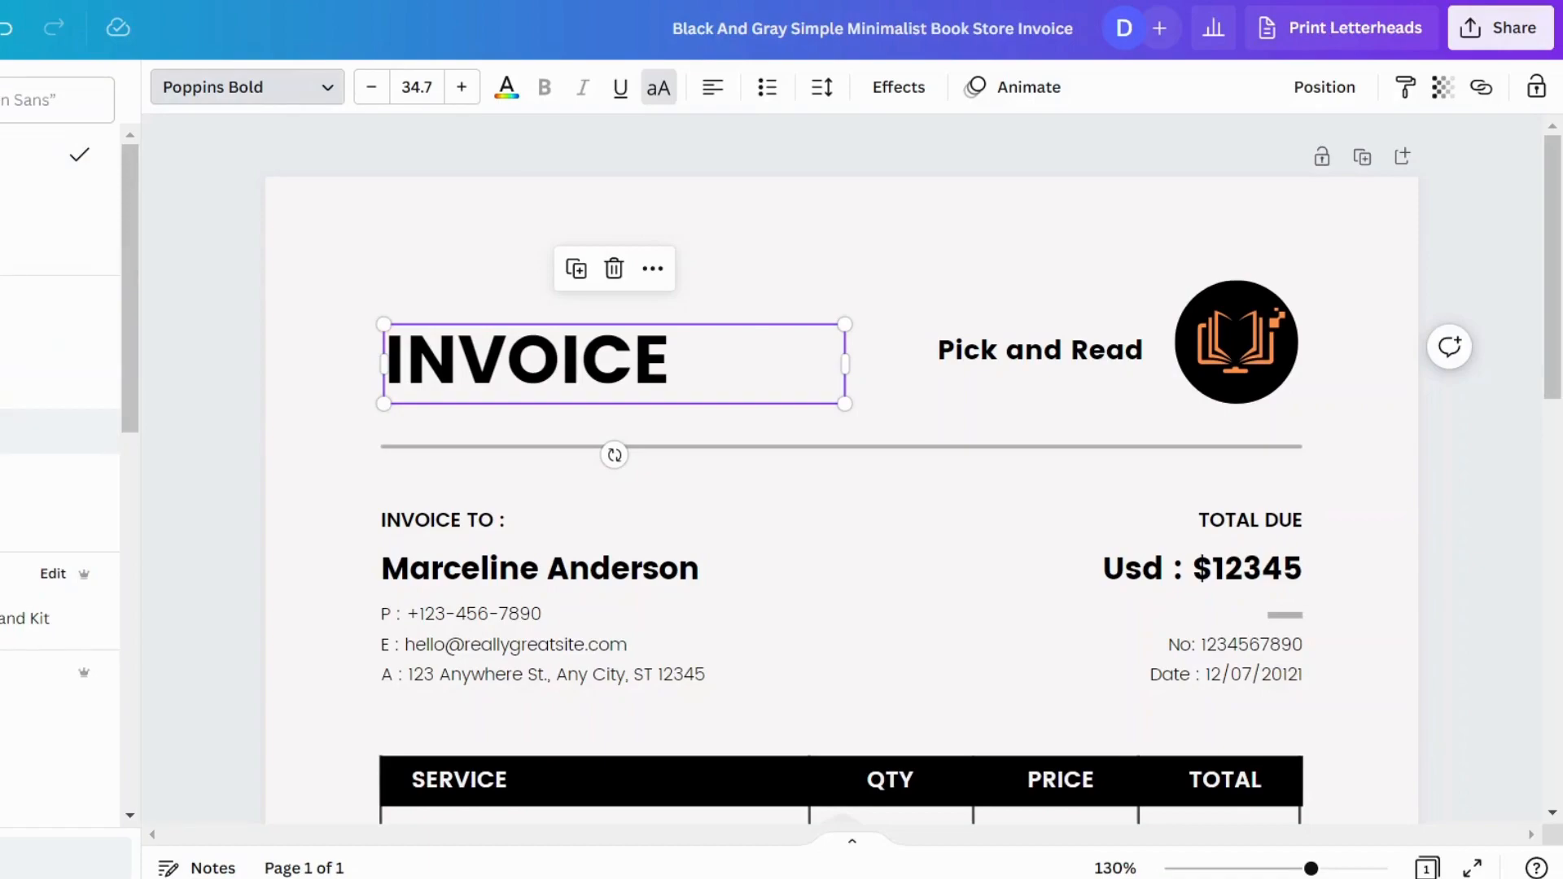
pyautogui.click(48, 431)
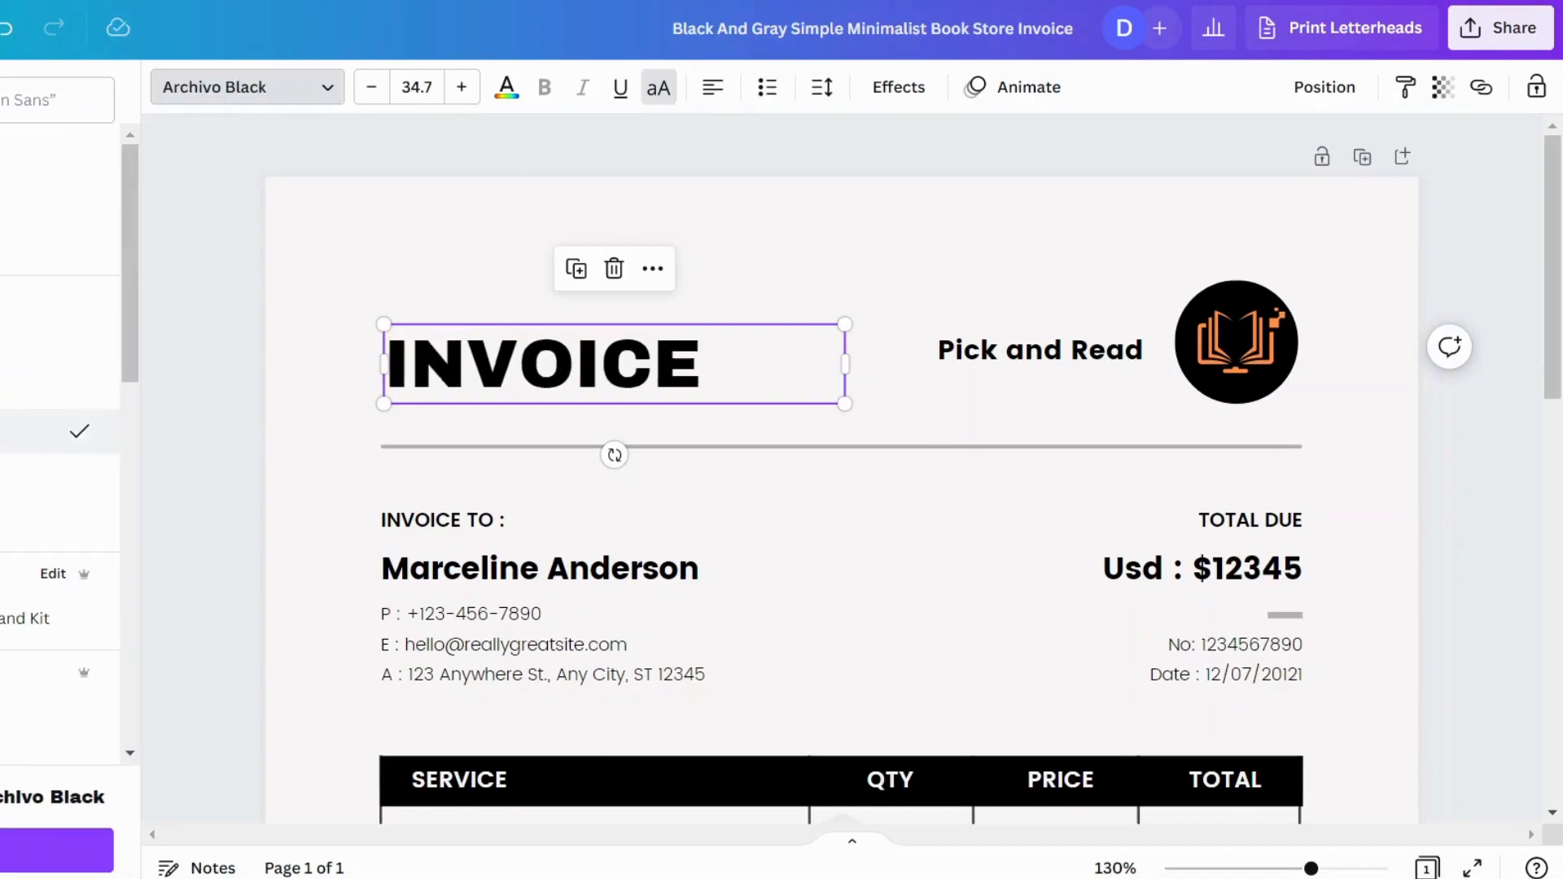
pyautogui.click(369, 148)
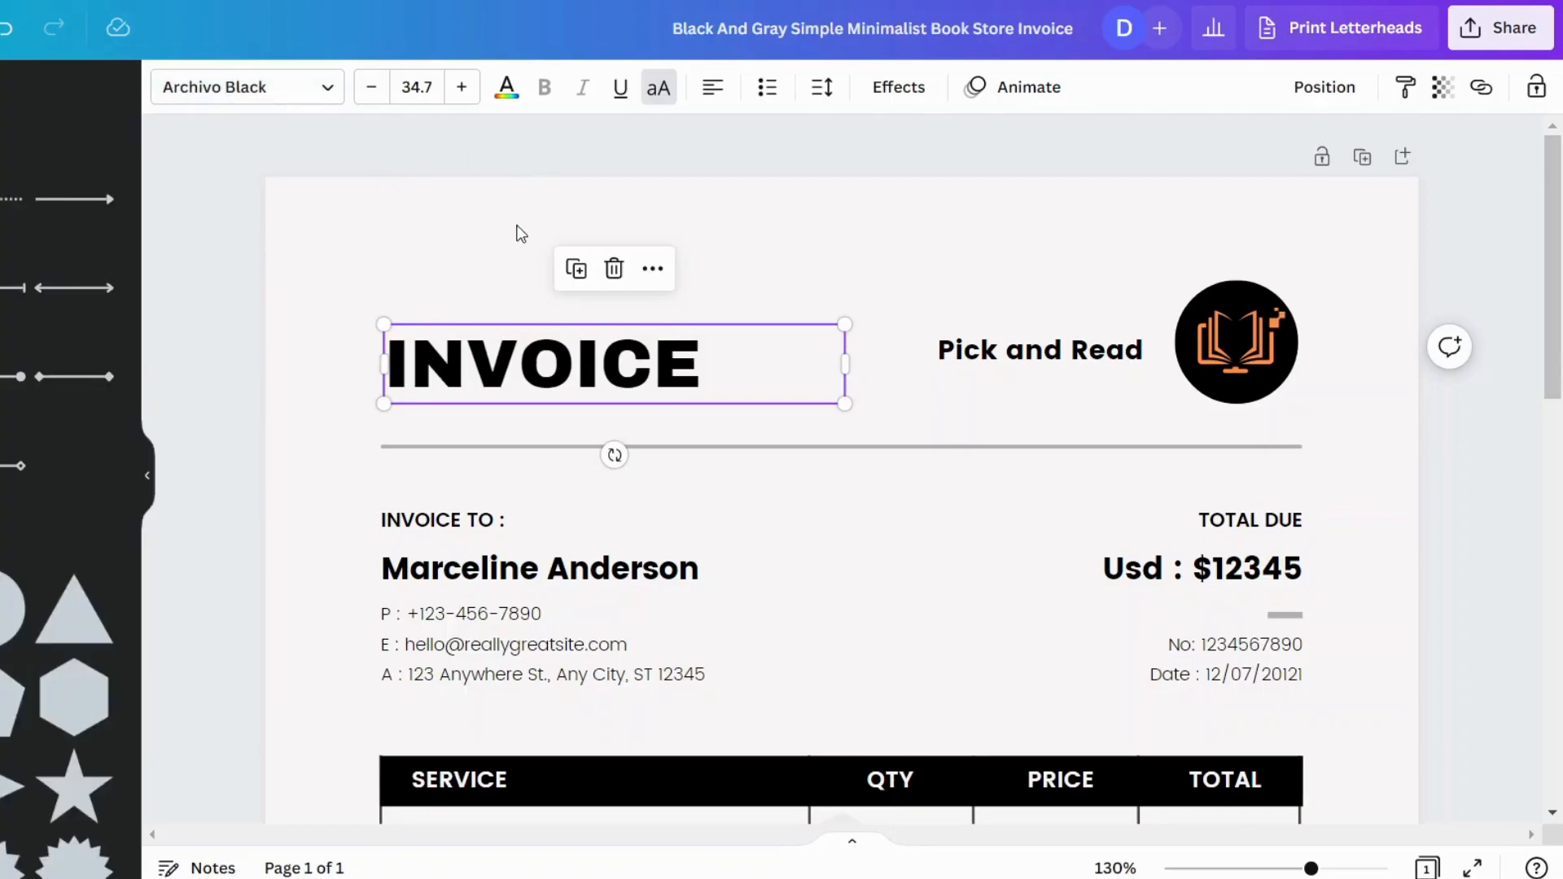
pyautogui.click(912, 228)
# Expand the "P" label of the customer's phone line to "Phone" and widen its text box to fit on one line
pyautogui.scroll(-3, 834, 348)
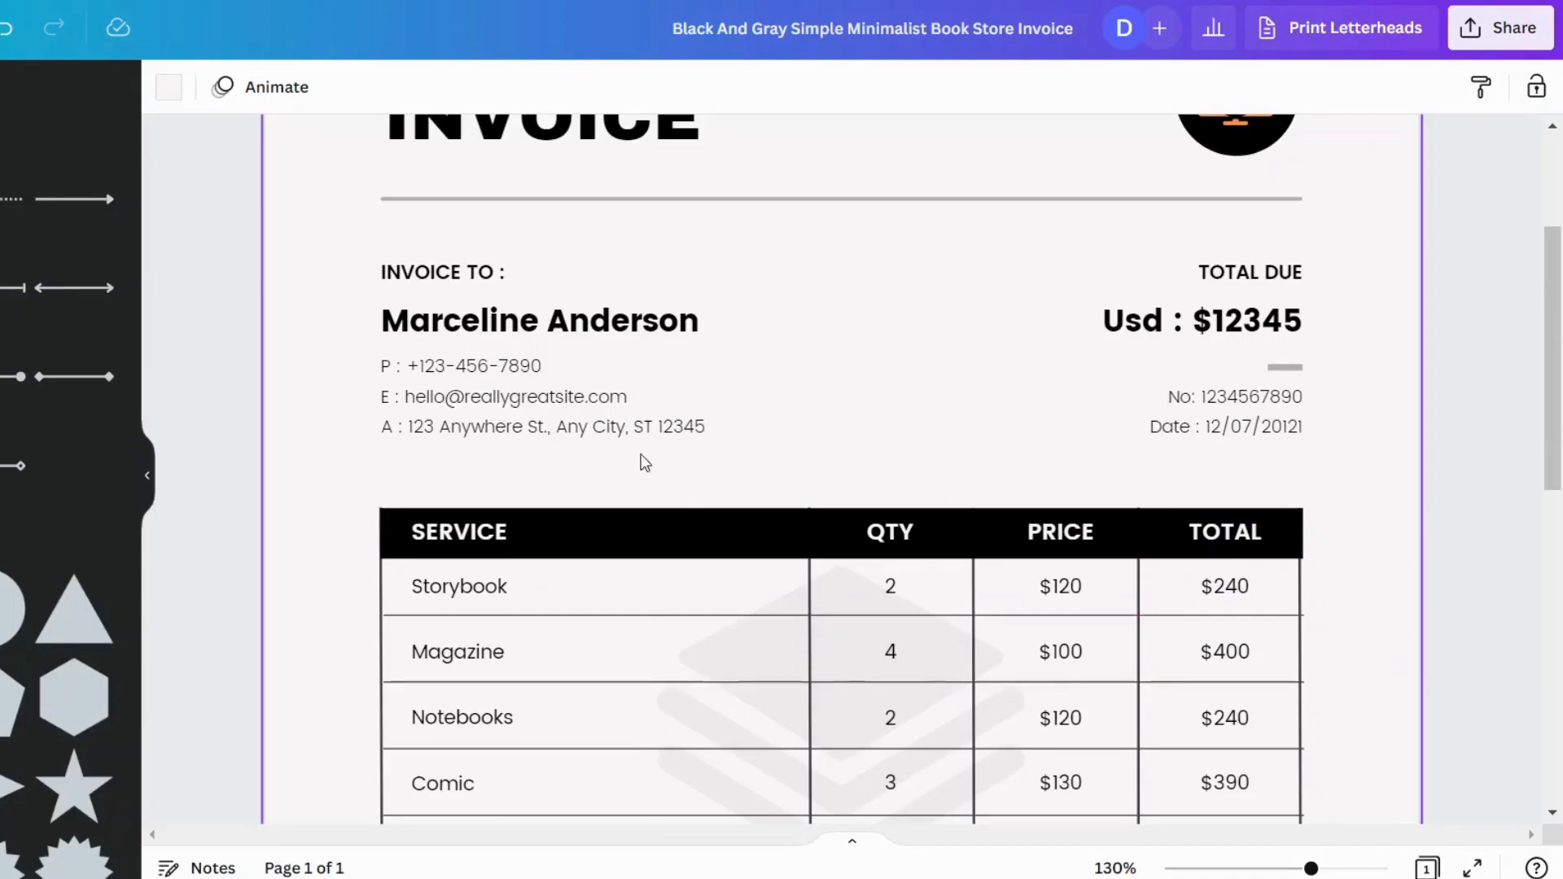
pyautogui.click(387, 367)
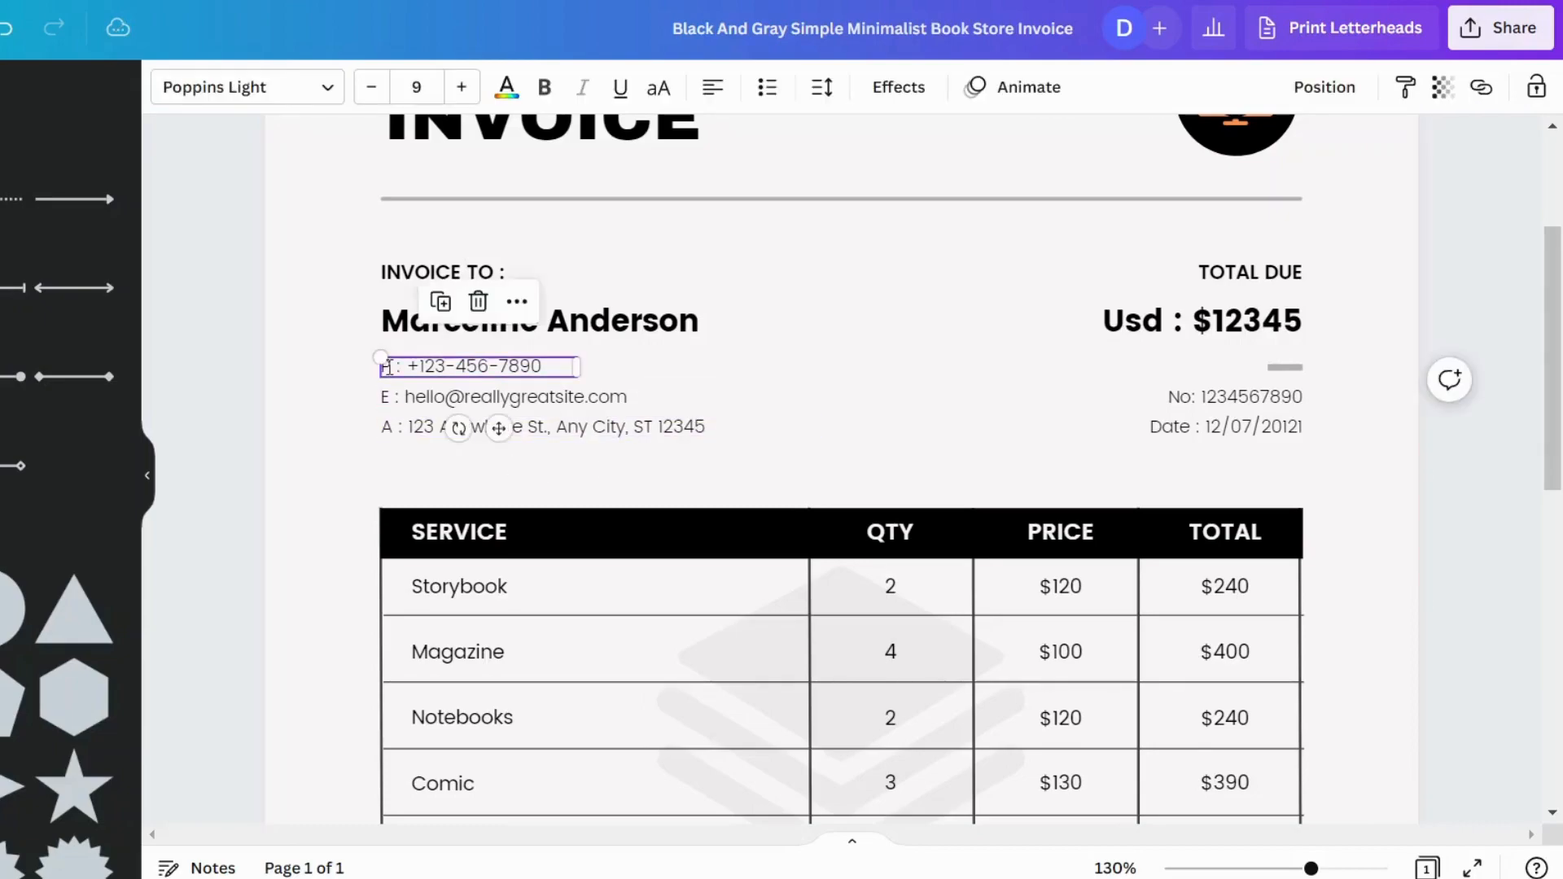
pyautogui.doubleClick(398, 367)
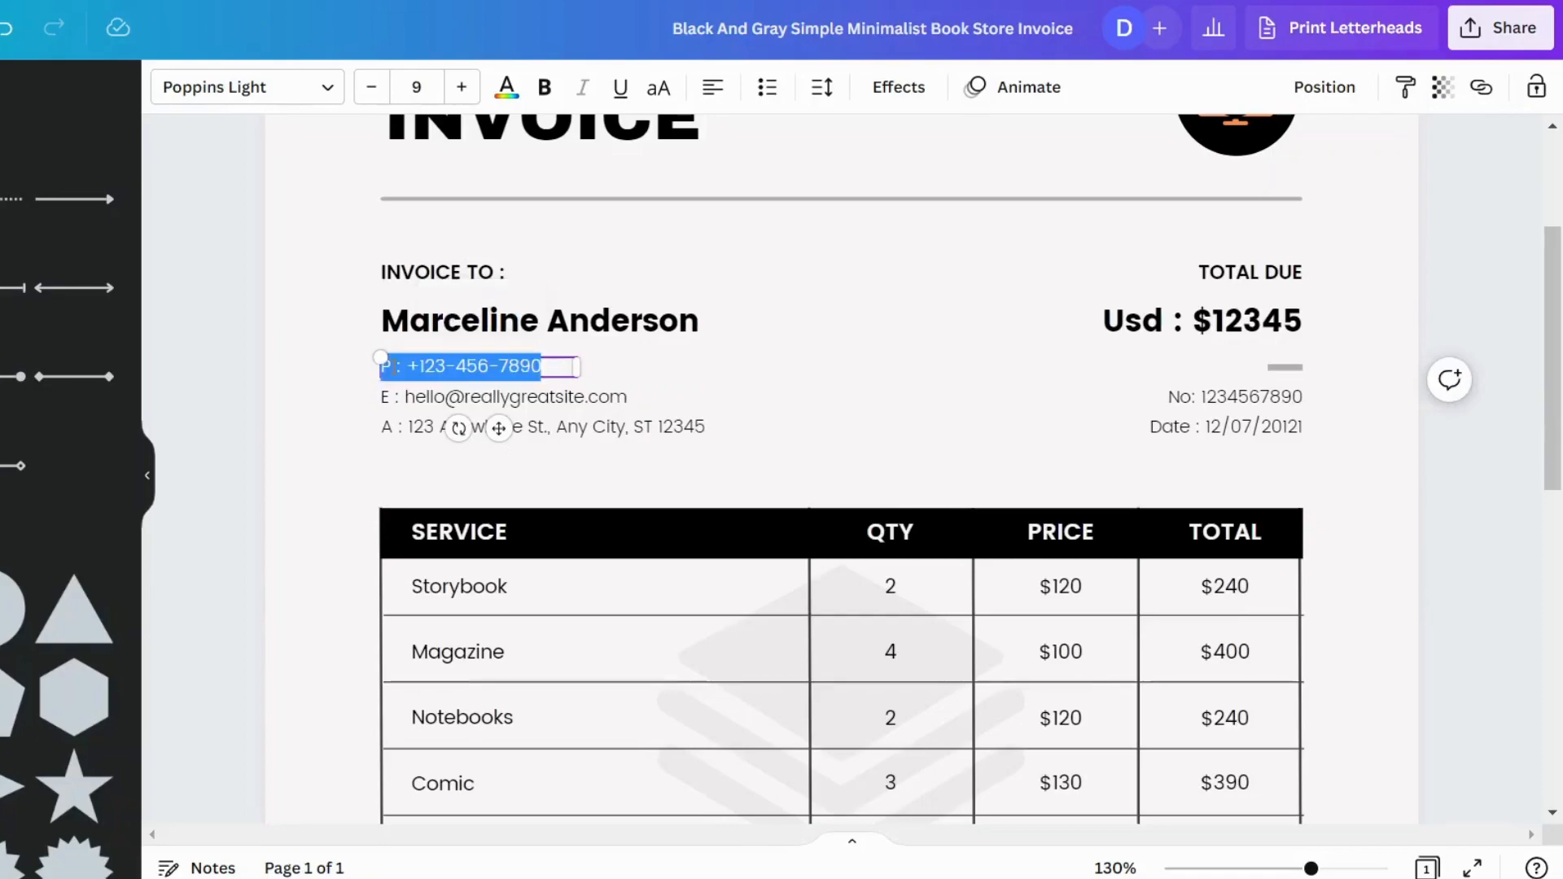
pyautogui.click(382, 364)
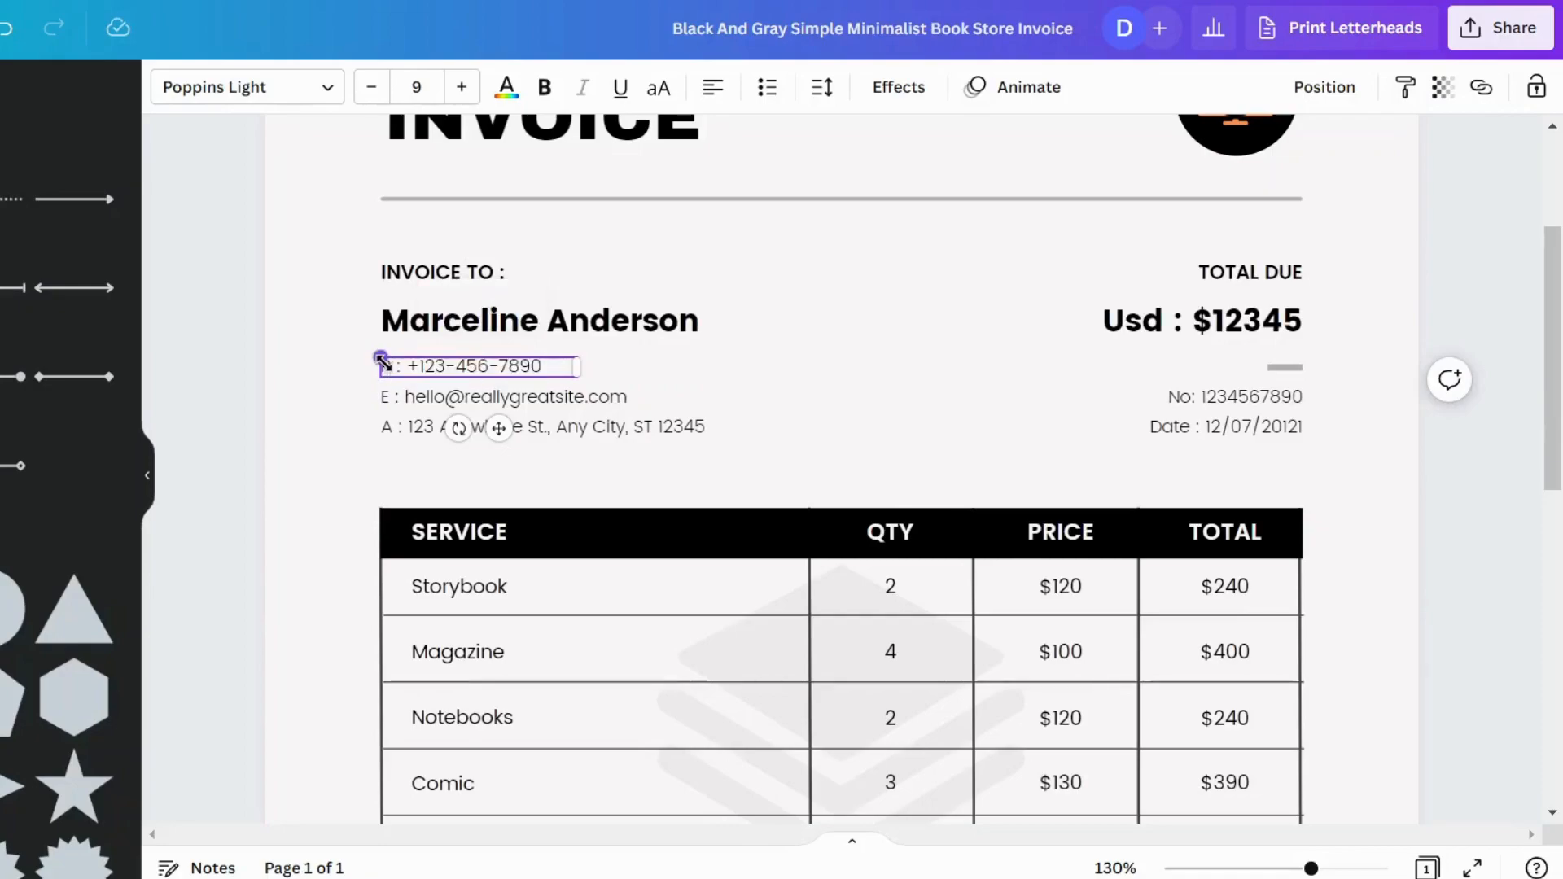
pyautogui.write('hone')
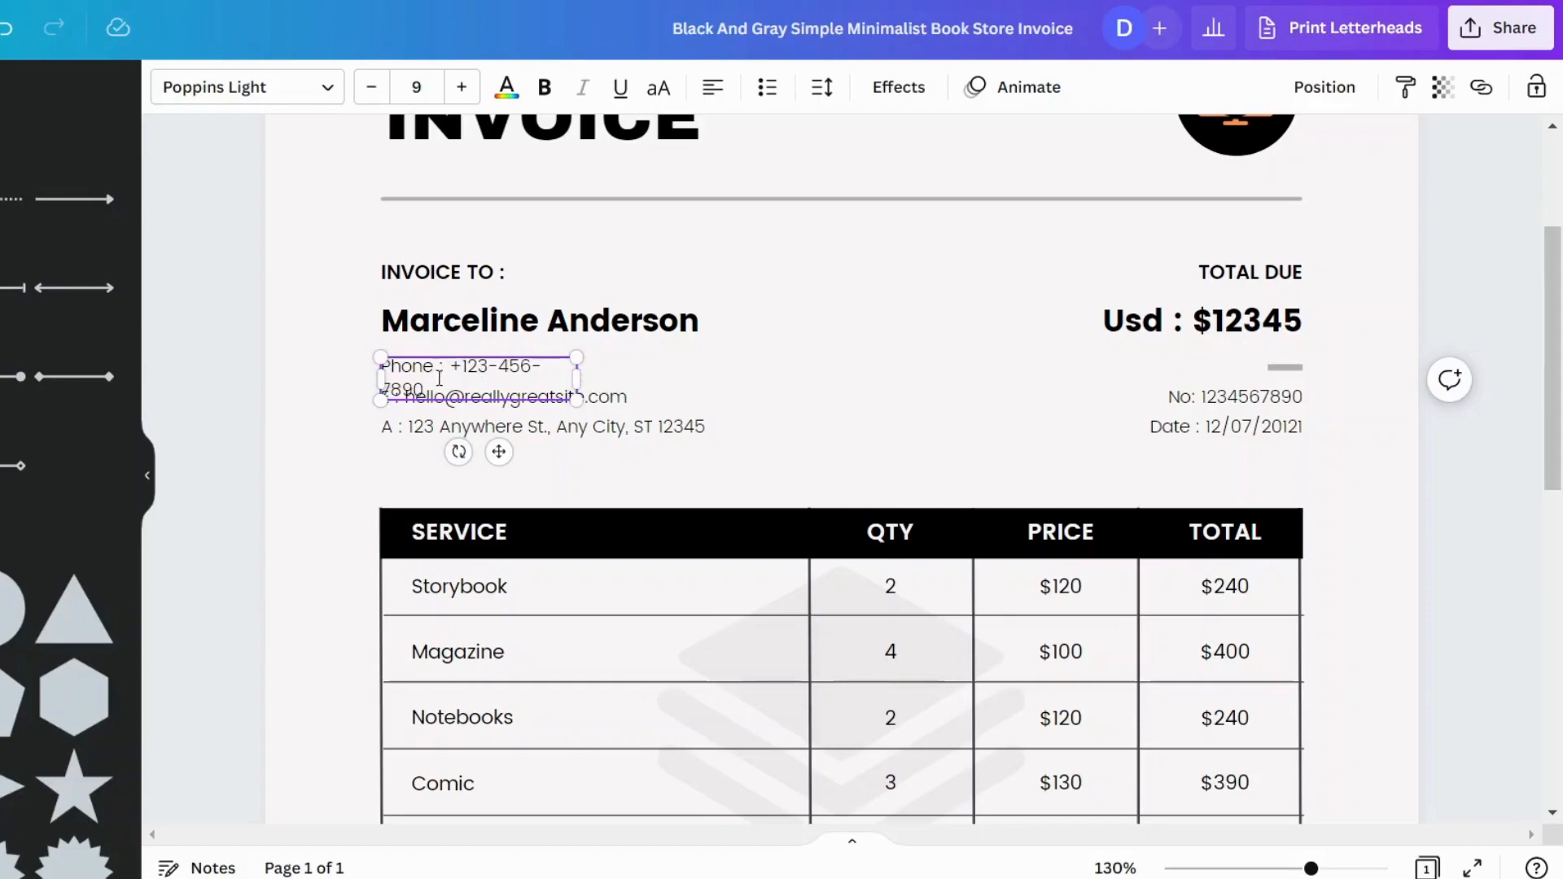
pyautogui.click(899, 332)
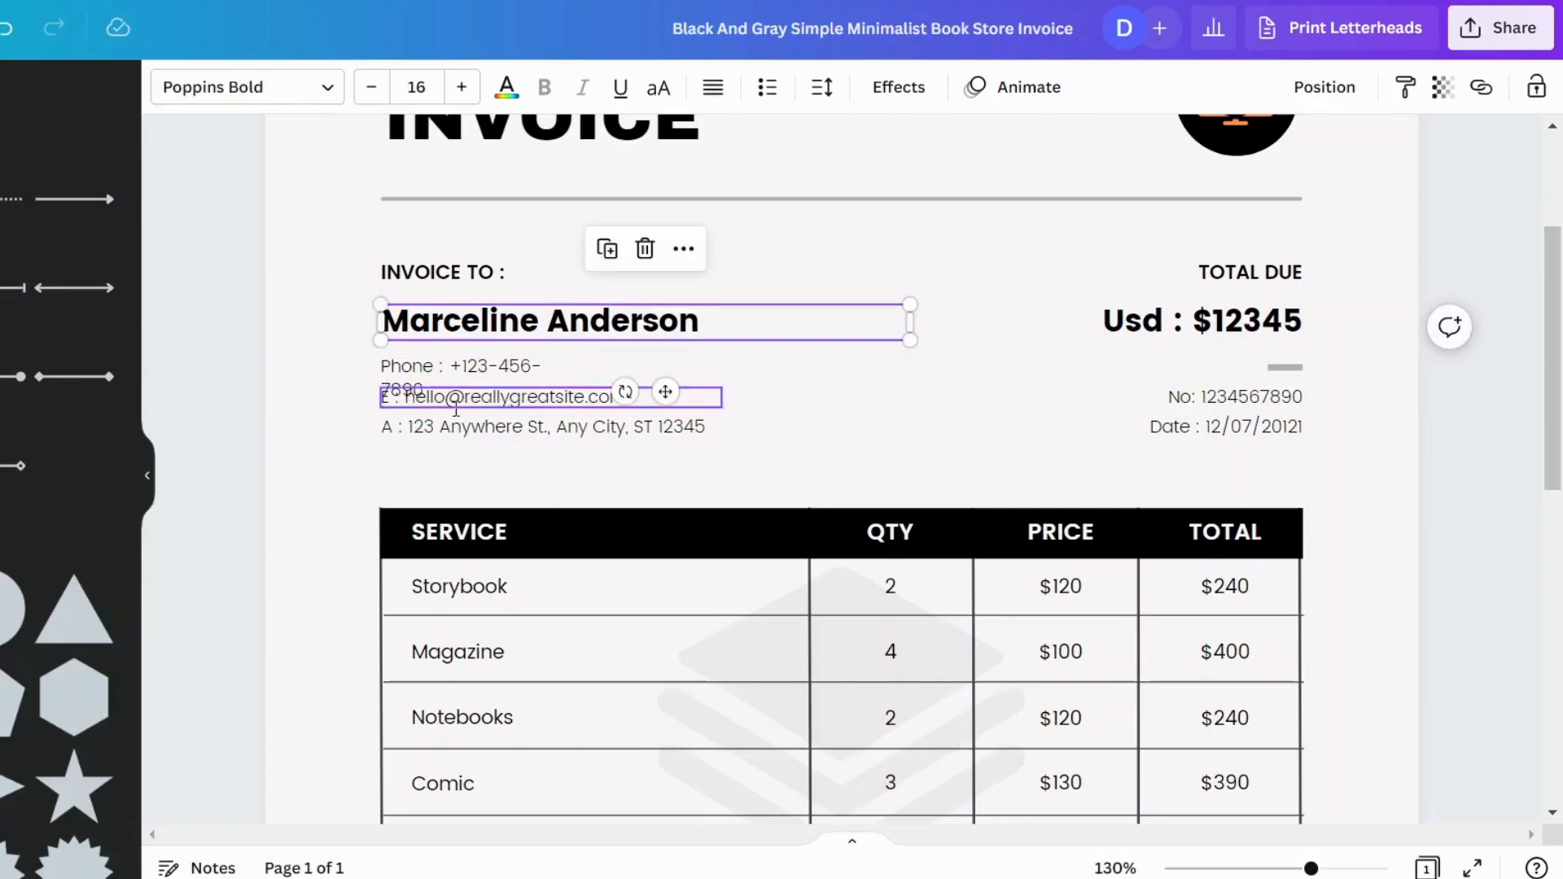
pyautogui.click(557, 359)
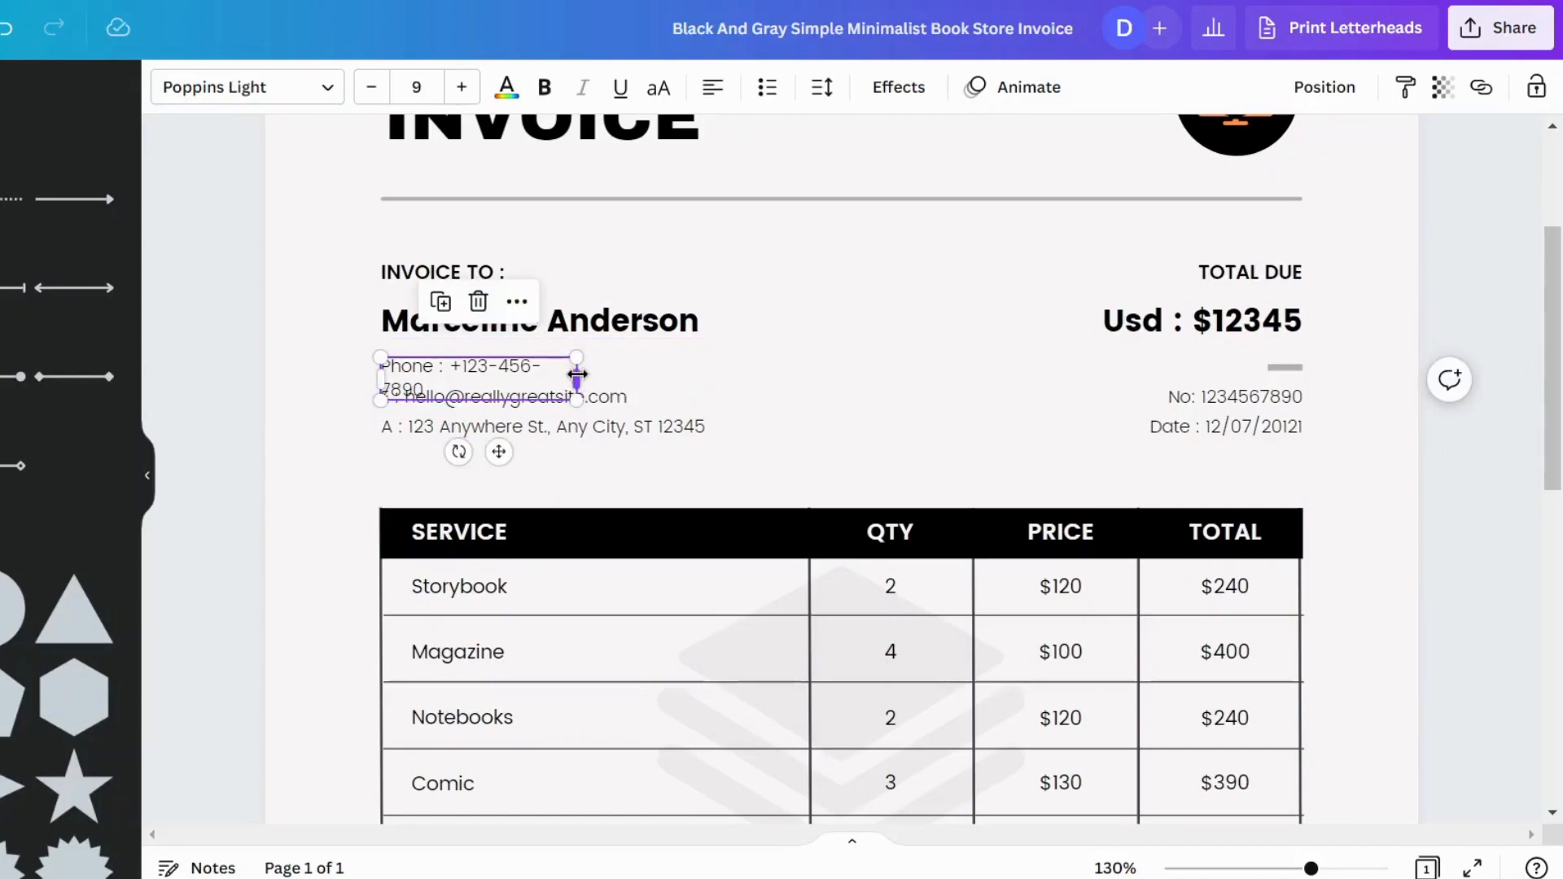
pyautogui.moveTo(577, 374); pyautogui.dragTo(638, 367)
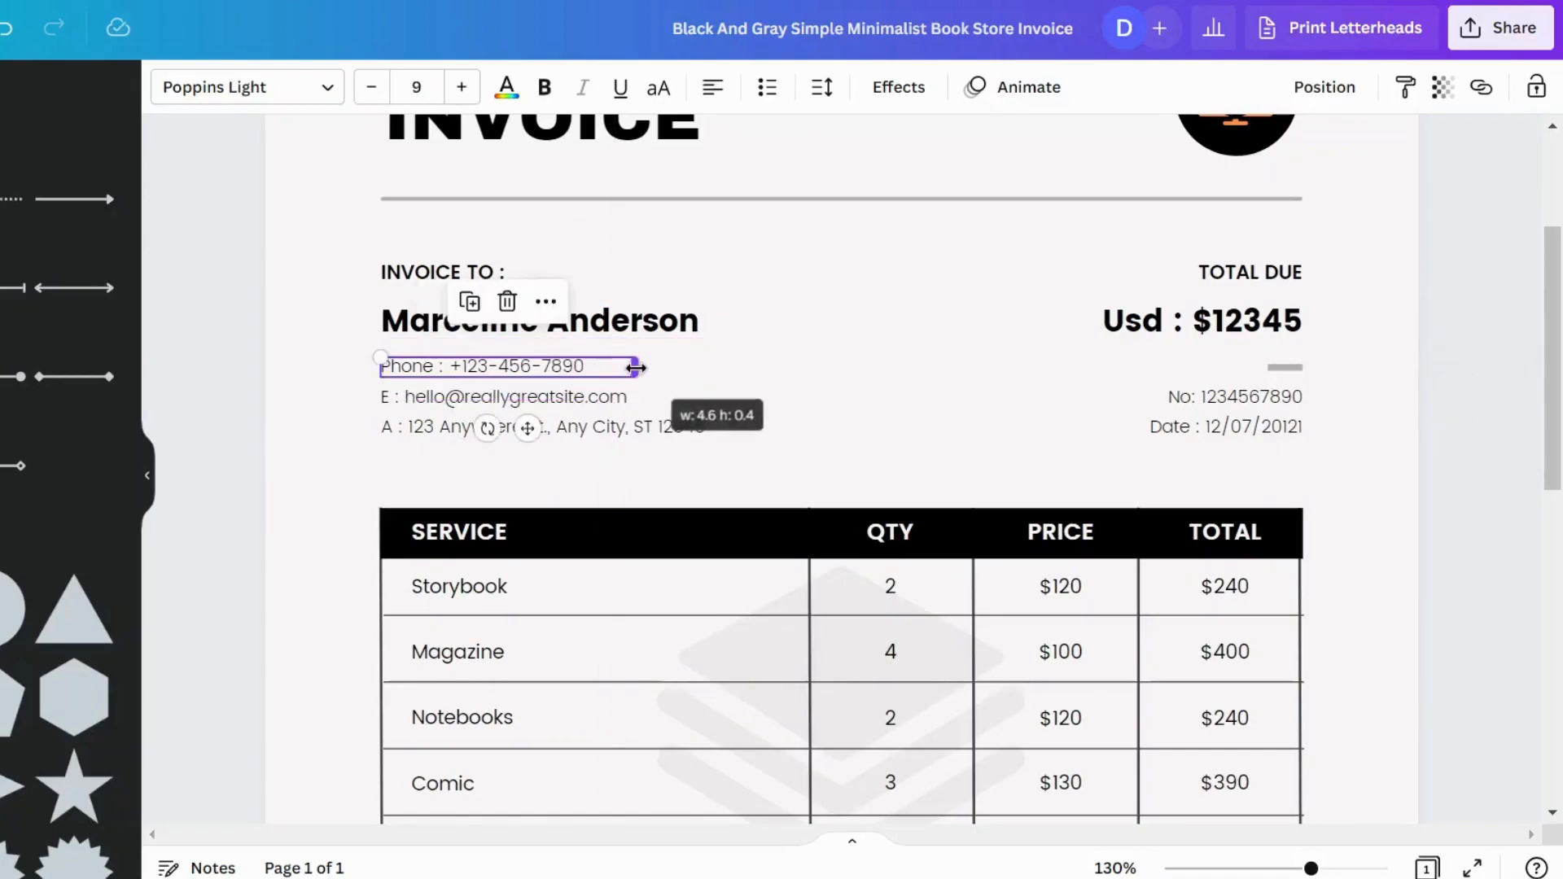
pyautogui.click(797, 384)
# Set the phone line's font size to 12 and widen its text box so the larger text fits on one line
pyautogui.click(543, 371)
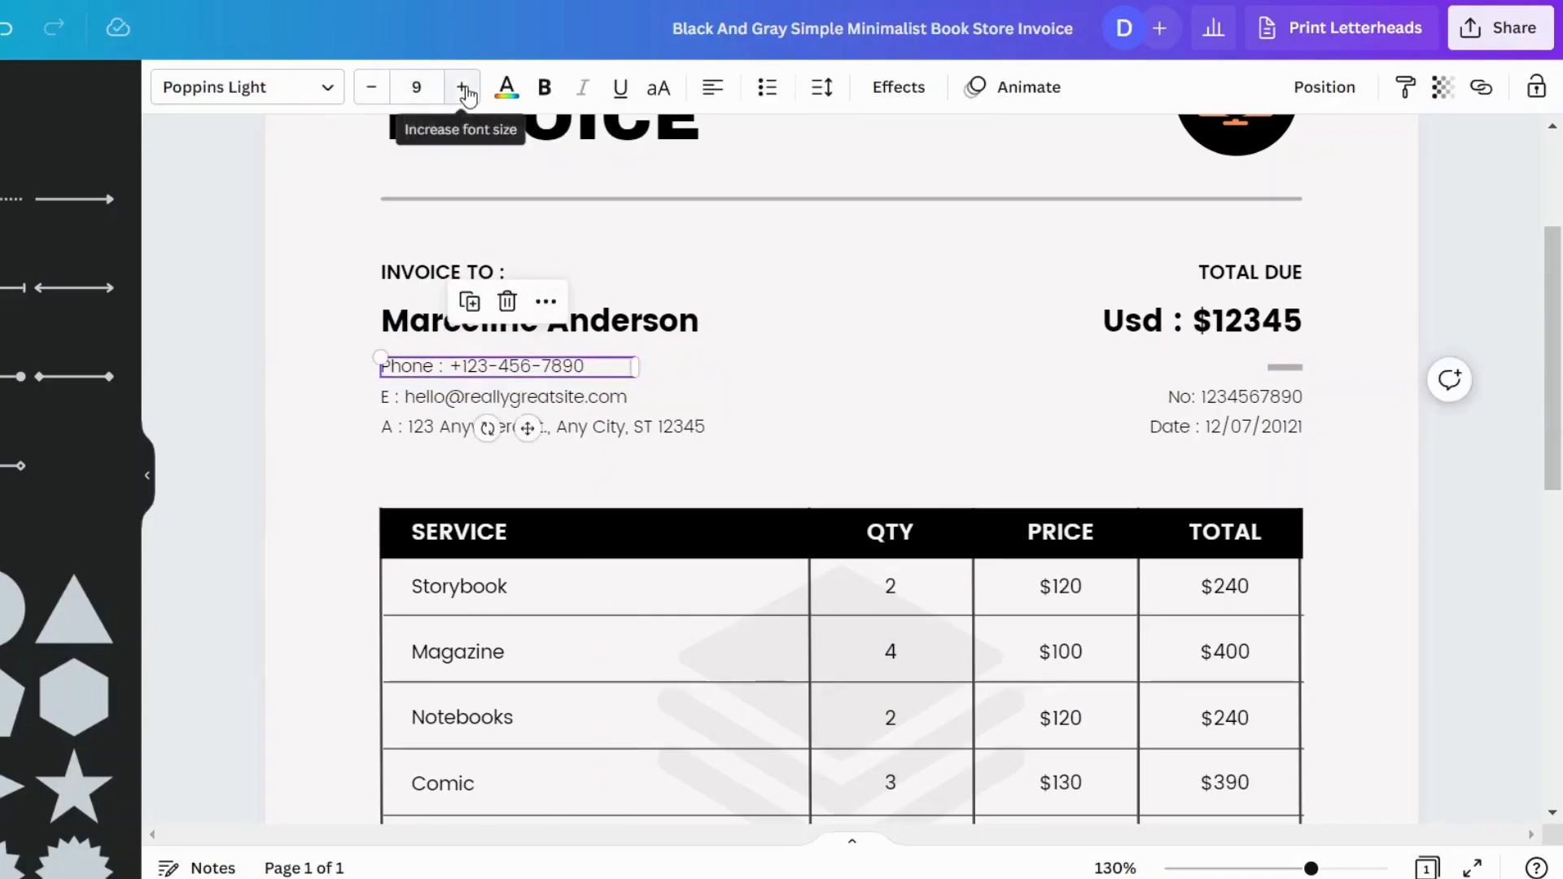
pyautogui.click(416, 88)
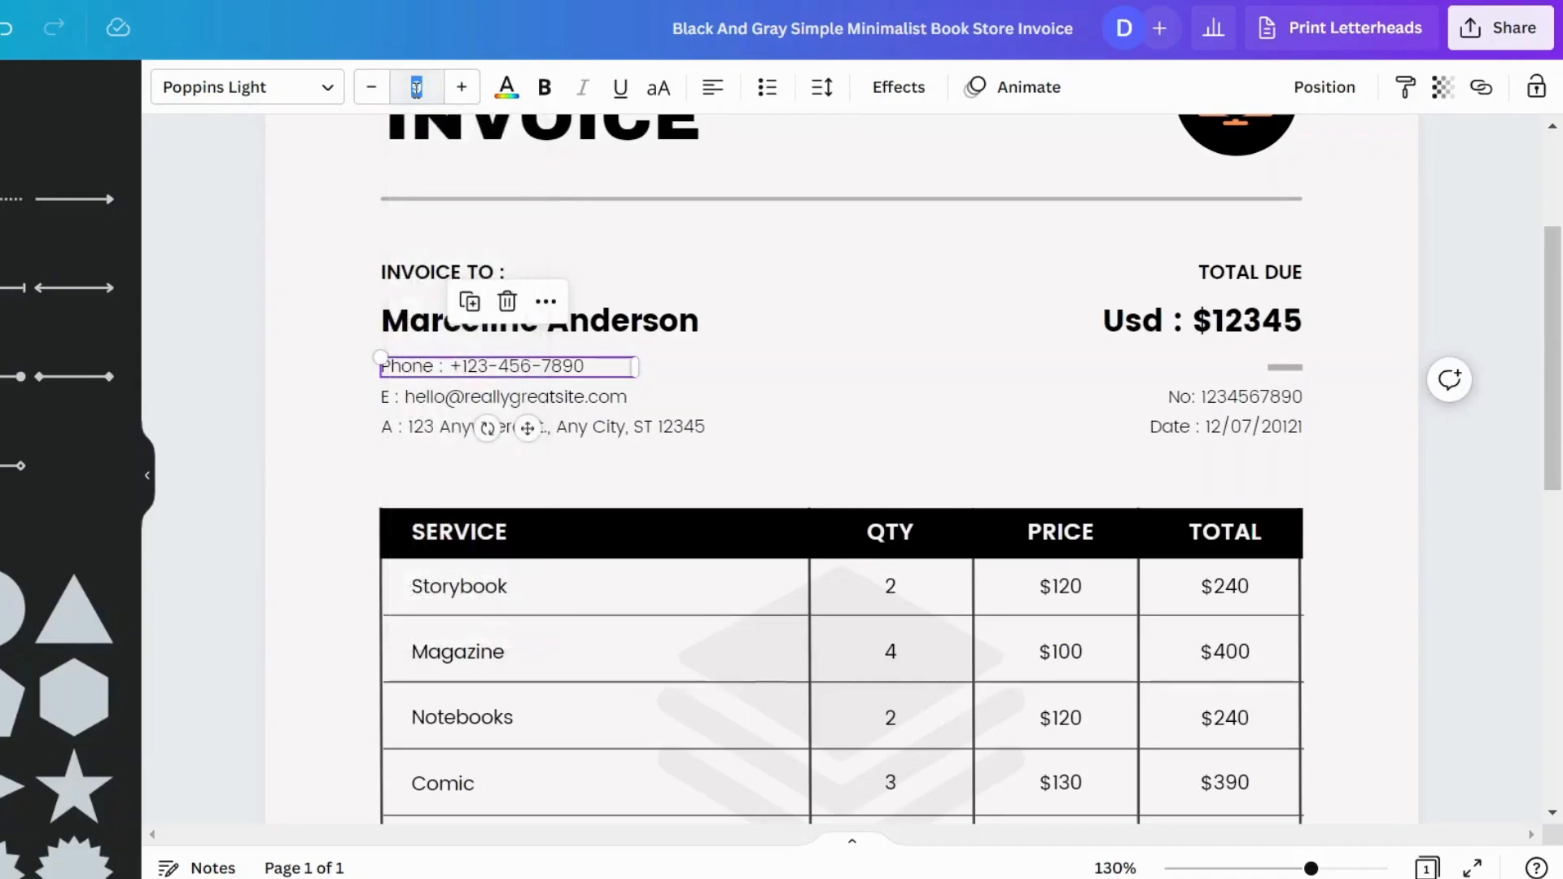
pyautogui.write('12')
pyautogui.click(824, 315)
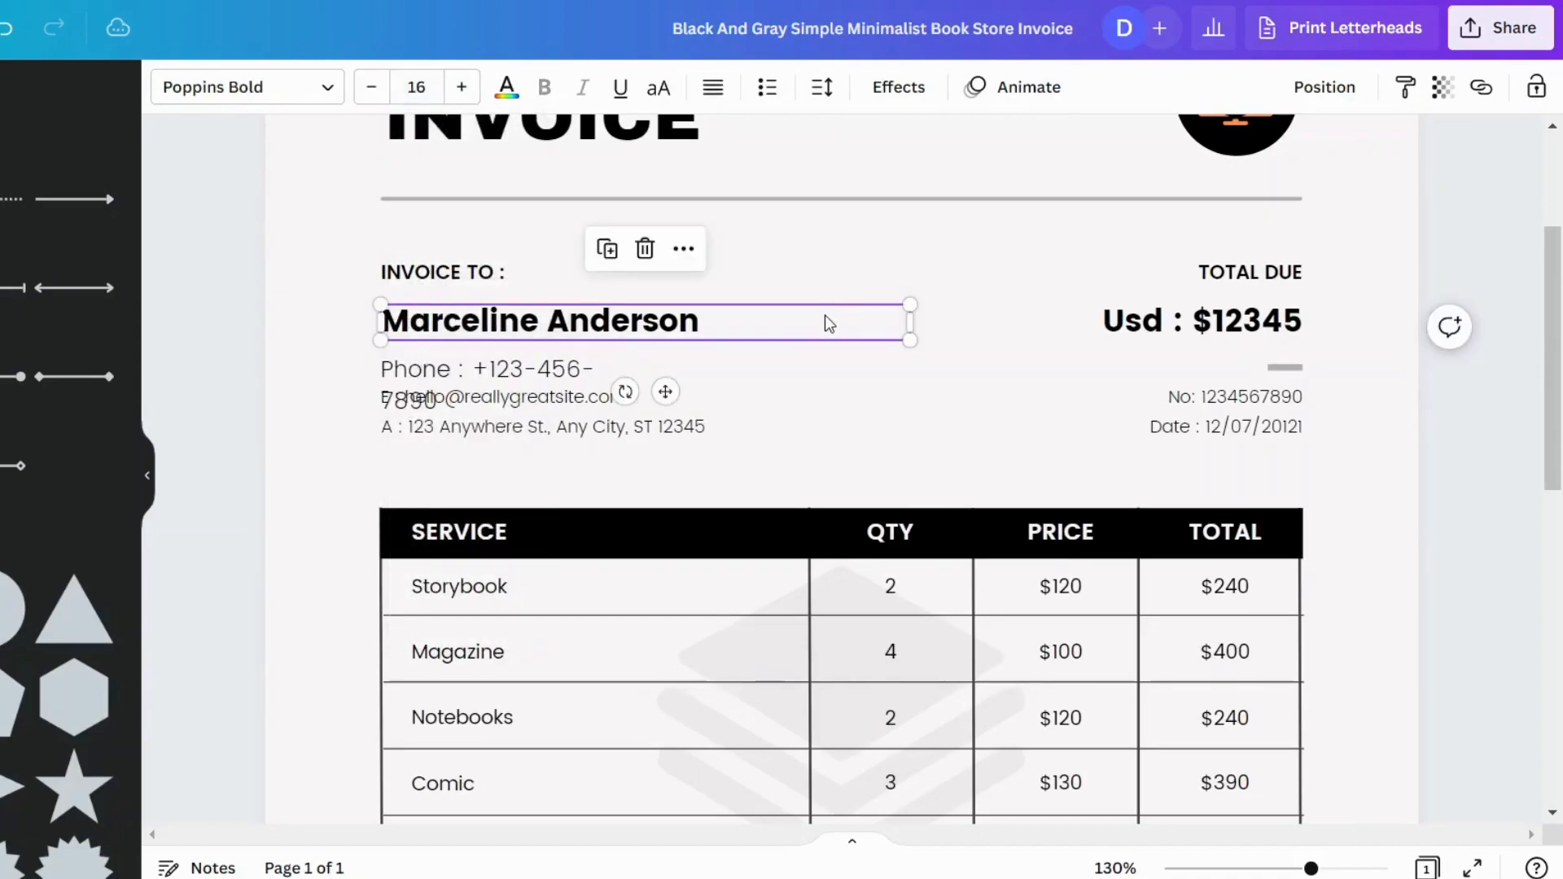
pyautogui.click(606, 377)
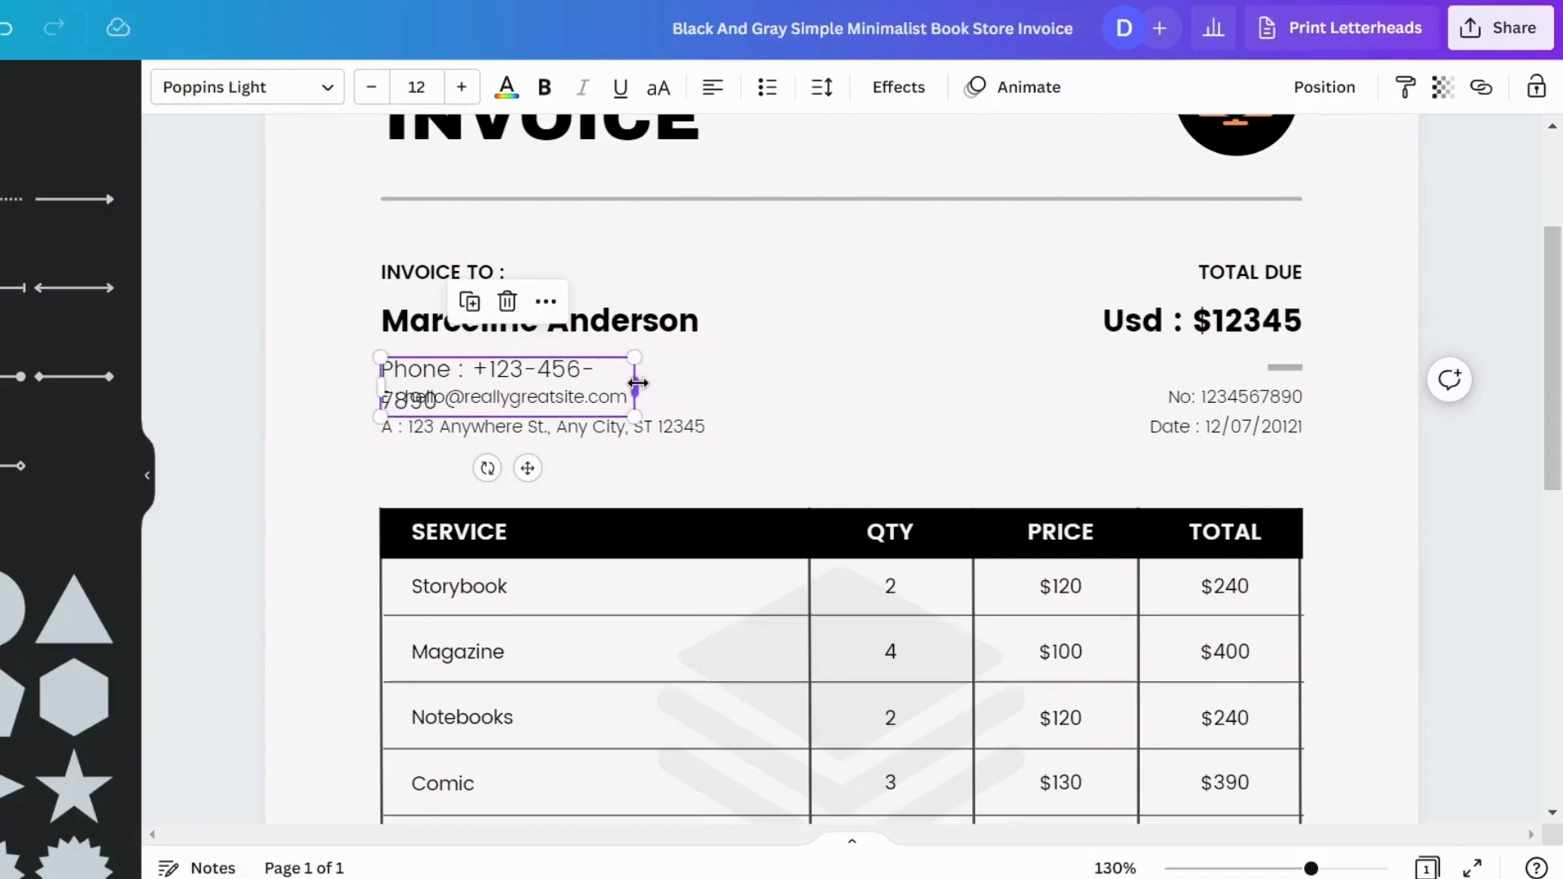
pyautogui.moveTo(643, 387); pyautogui.dragTo(784, 367)
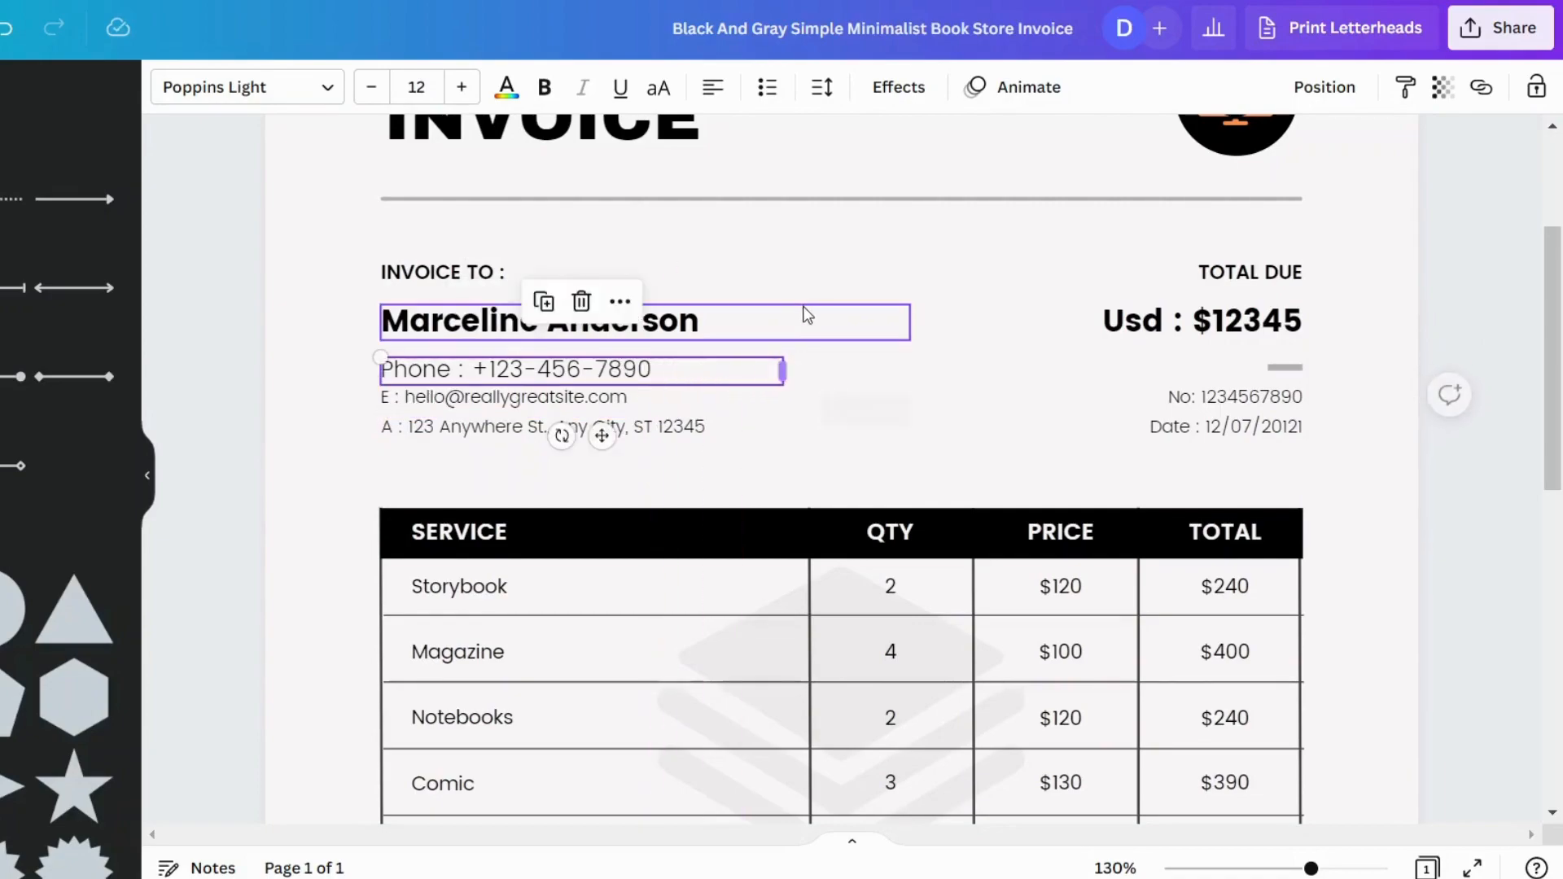
pyautogui.click(808, 315)
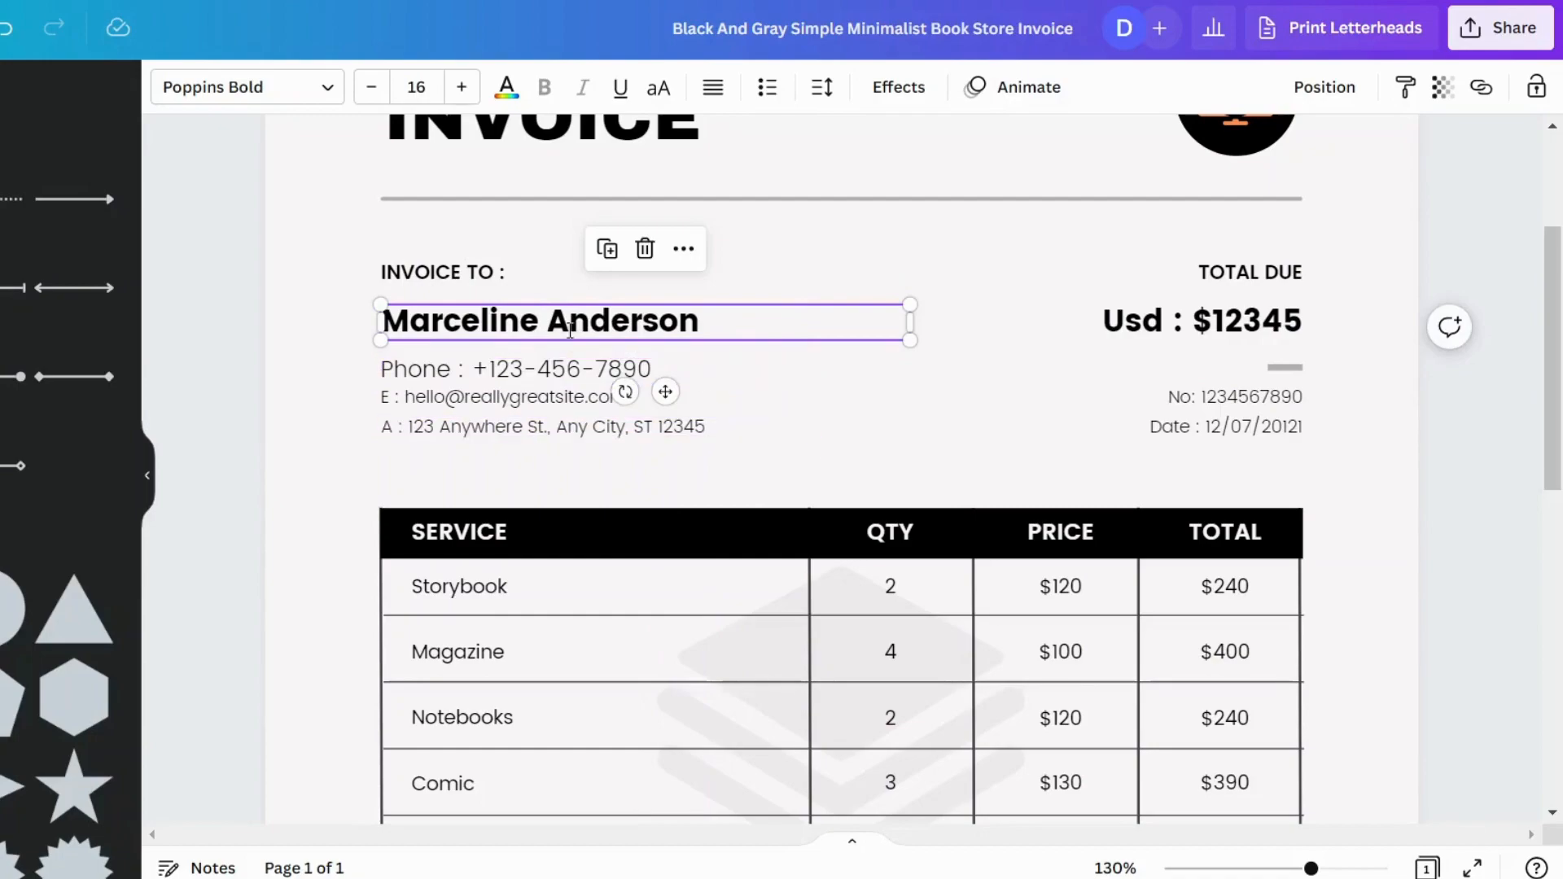
pyautogui.click(482, 373)
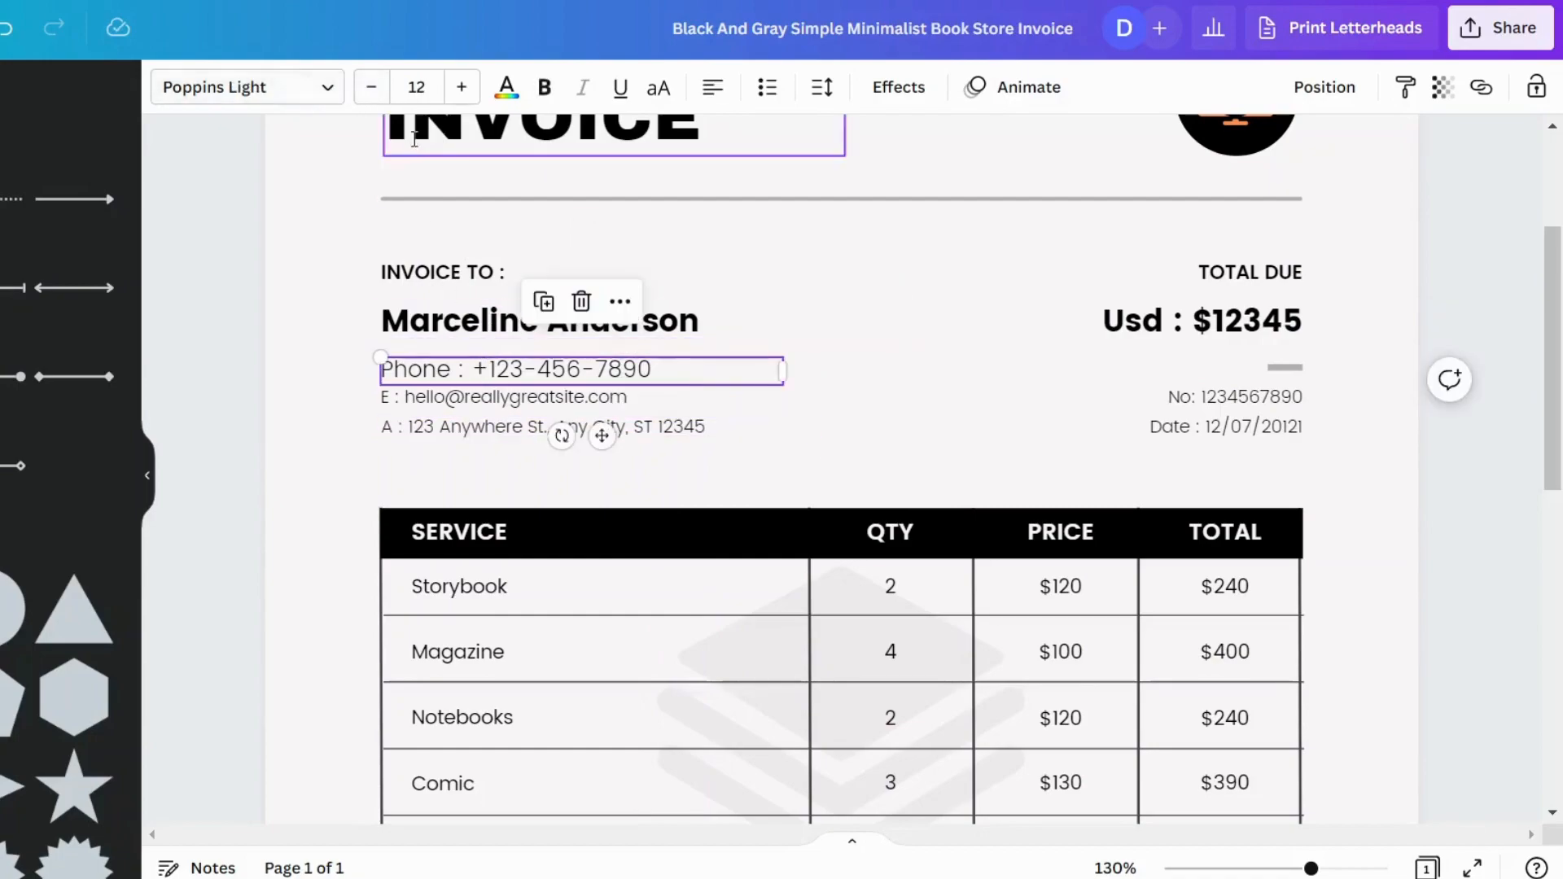
# Reduce the font size of the customer's phone line to 9
pyautogui.click(371, 88)
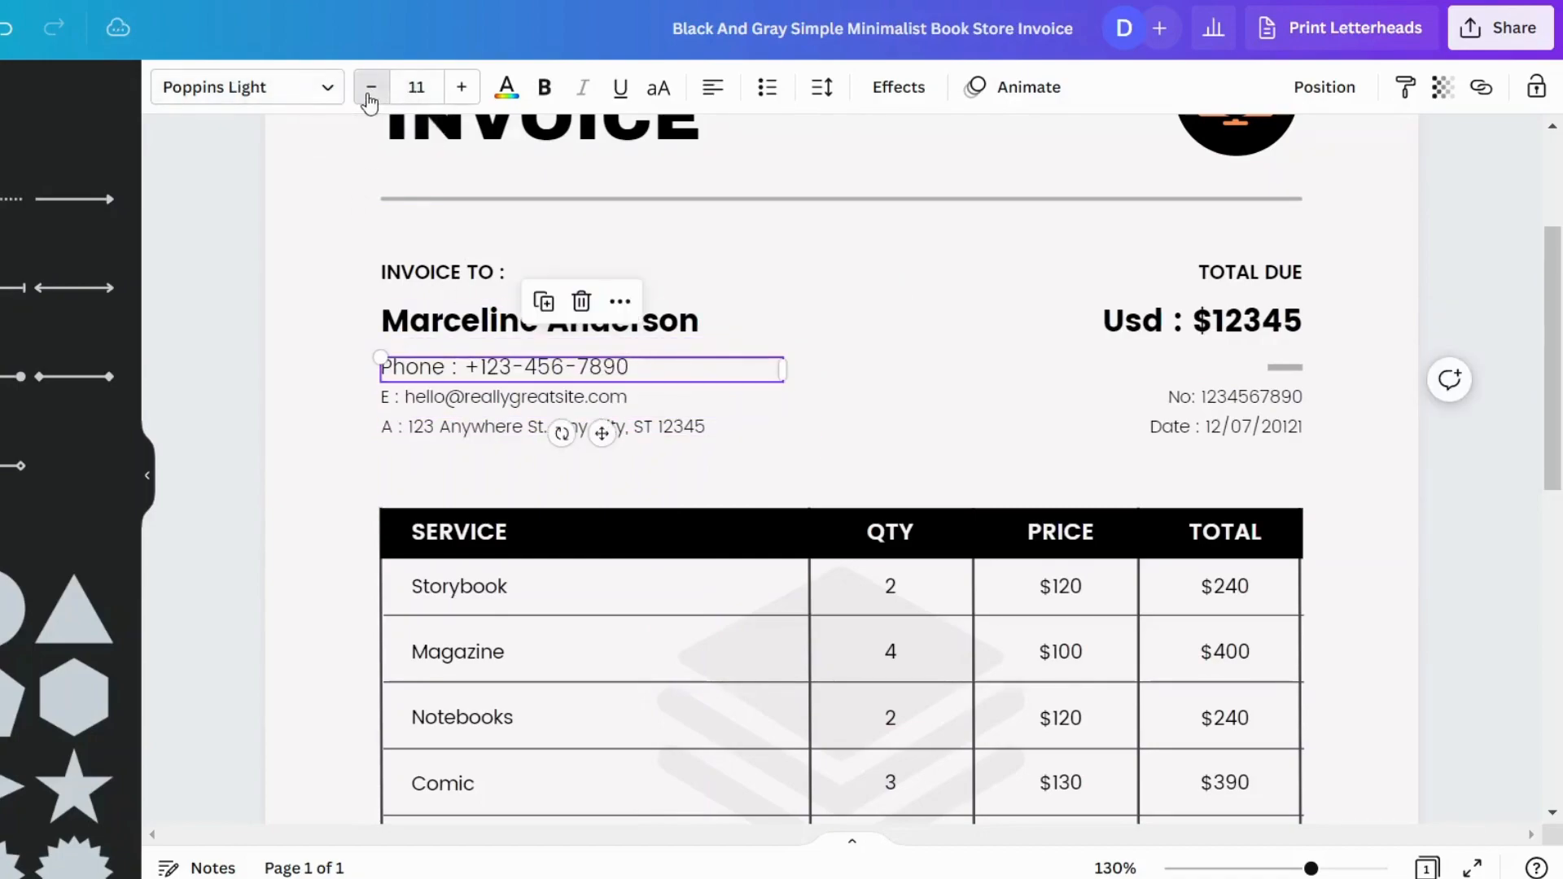
pyautogui.click(370, 89)
pyautogui.click(371, 88)
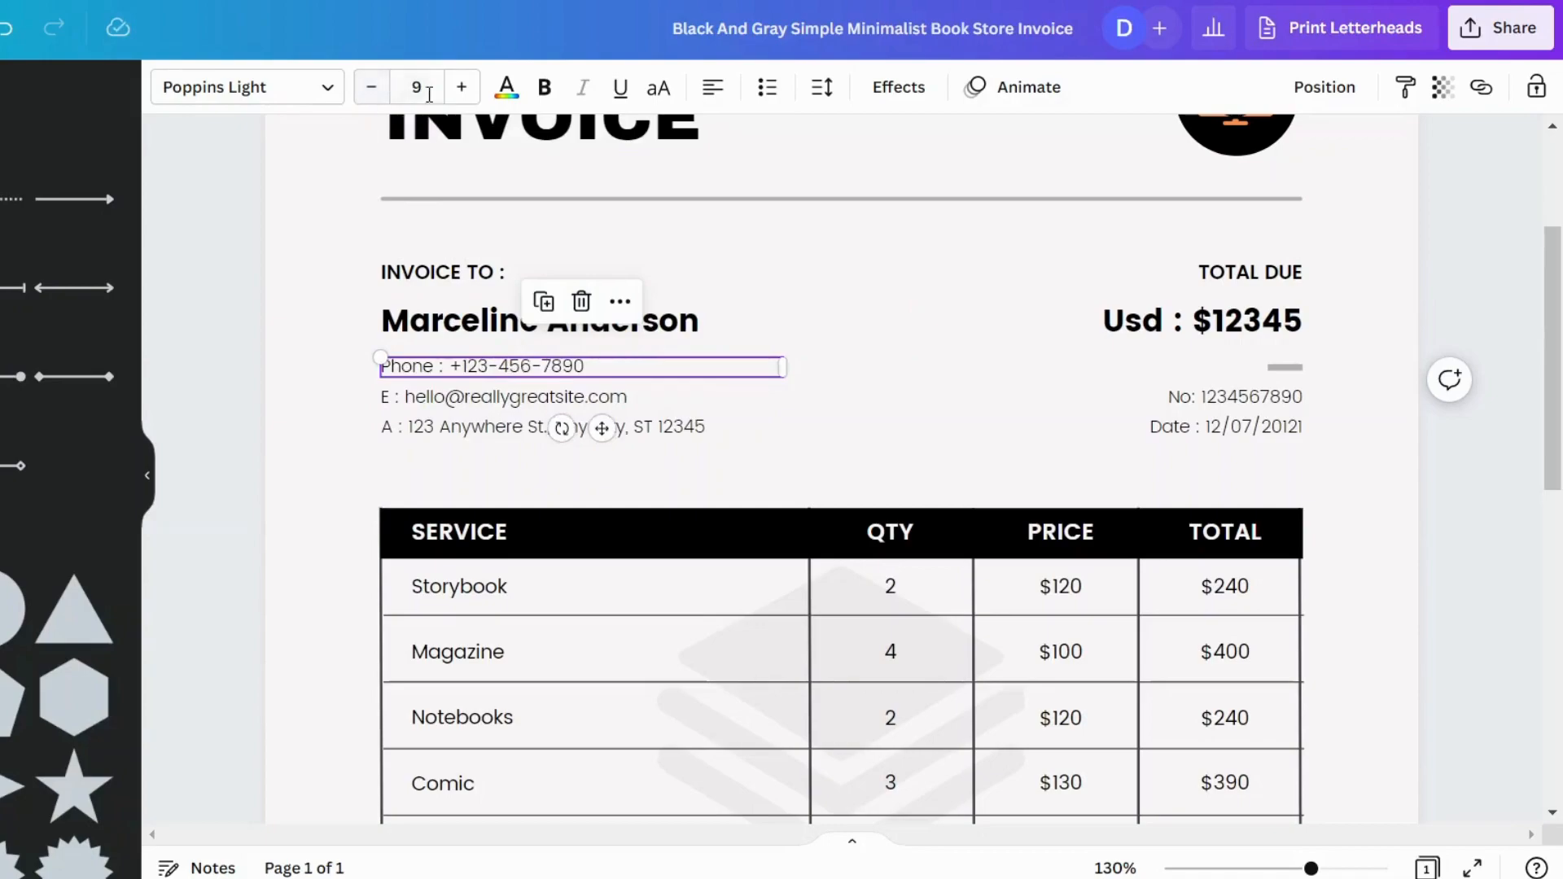
pyautogui.click(843, 310)
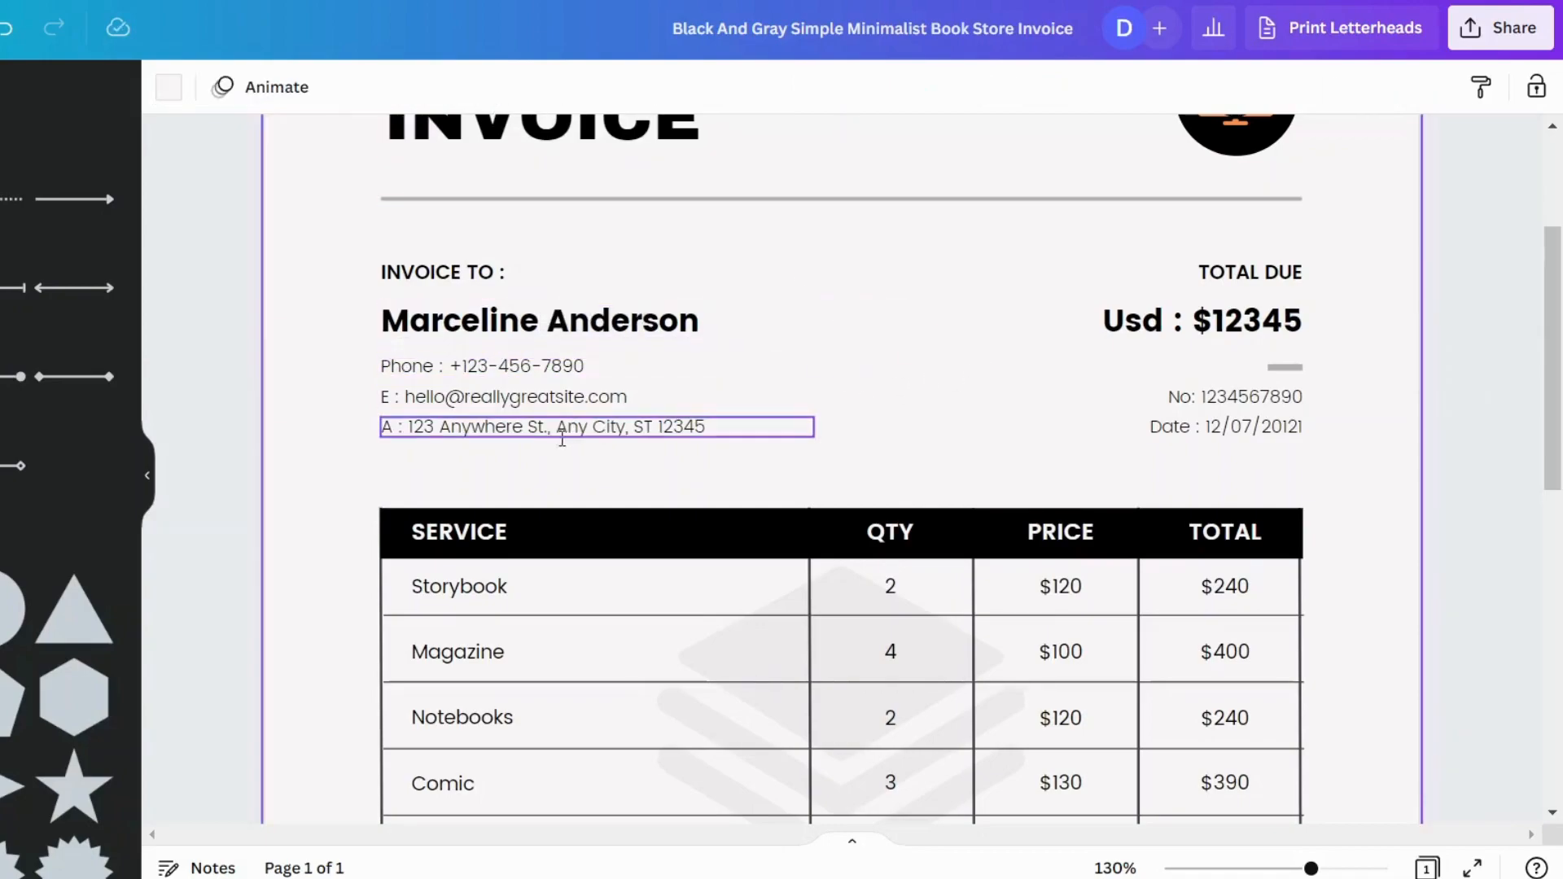
# Replace the invoice number after "No:" with 0001, keeping the label
pyautogui.doubleClick(1241, 396)
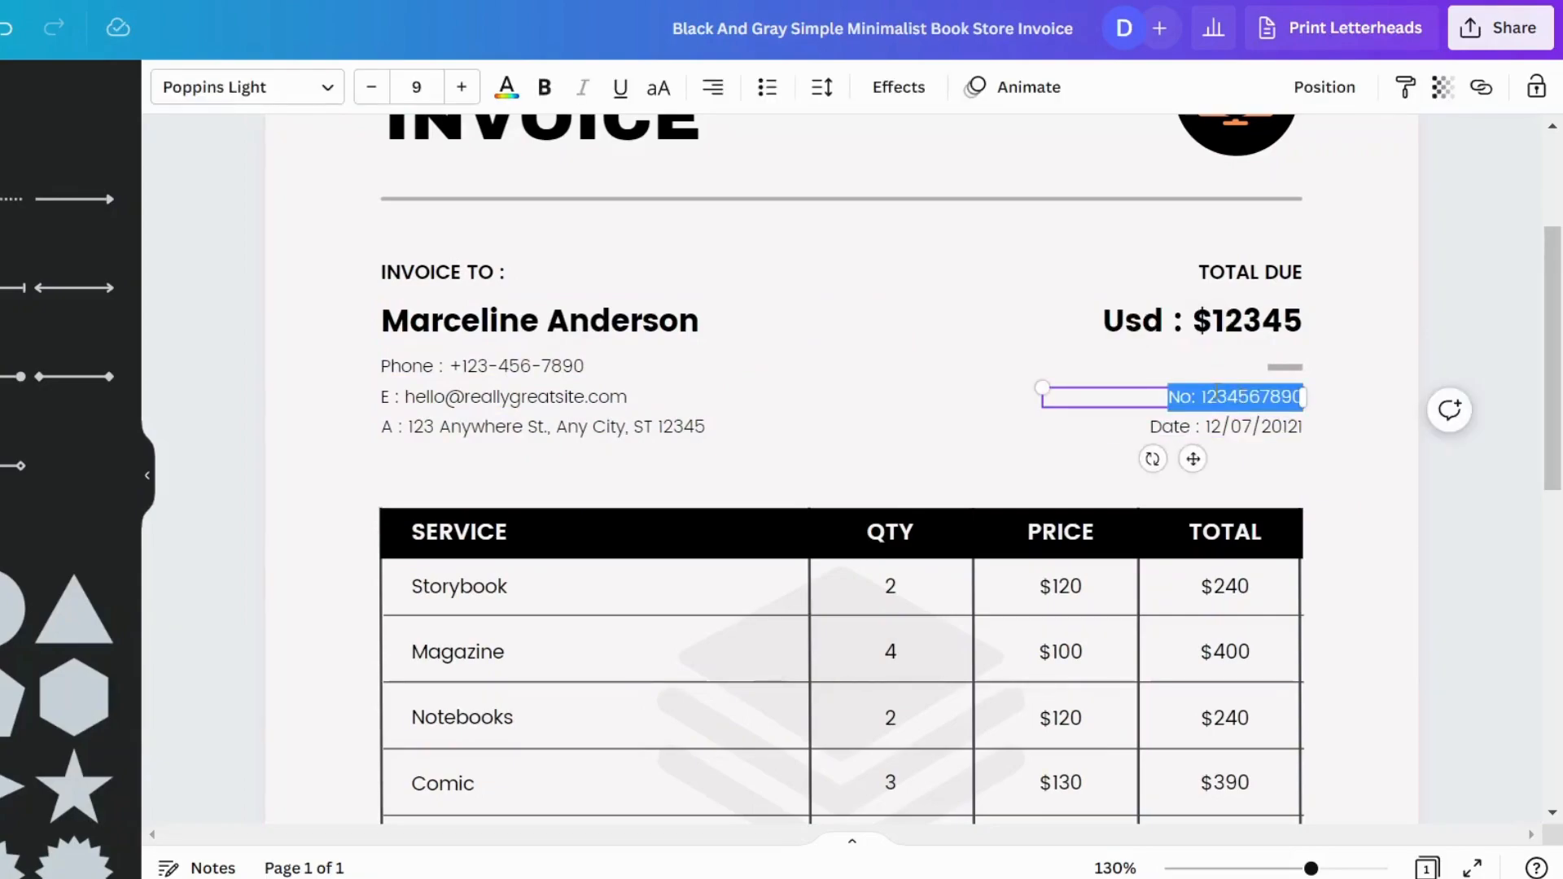
pyautogui.click(1205, 397)
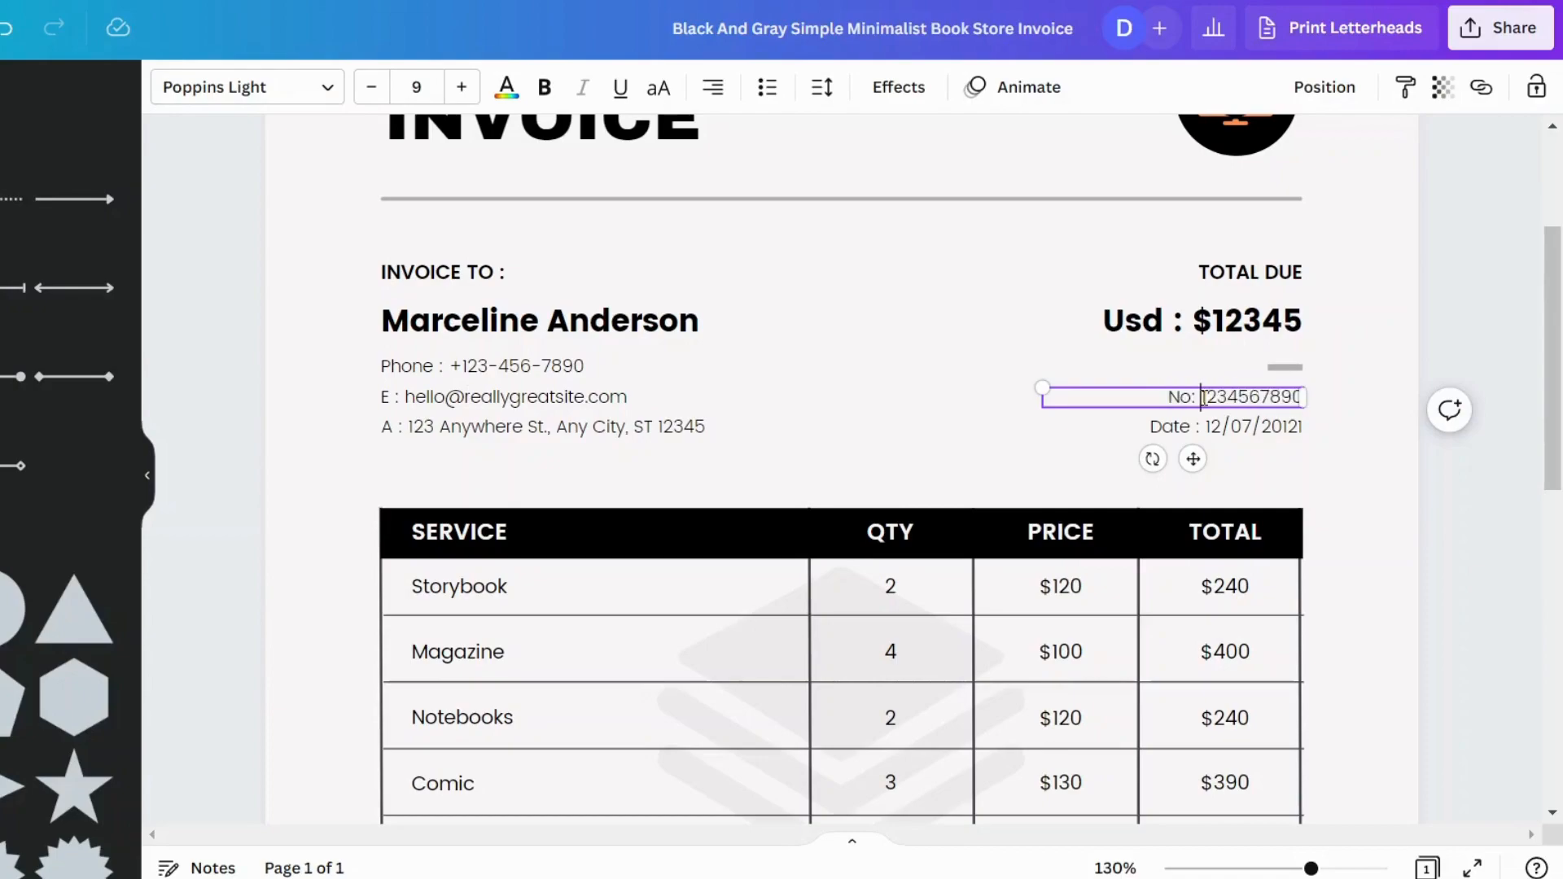
pyautogui.moveTo(1207, 397); pyautogui.dragTo(1304, 397)
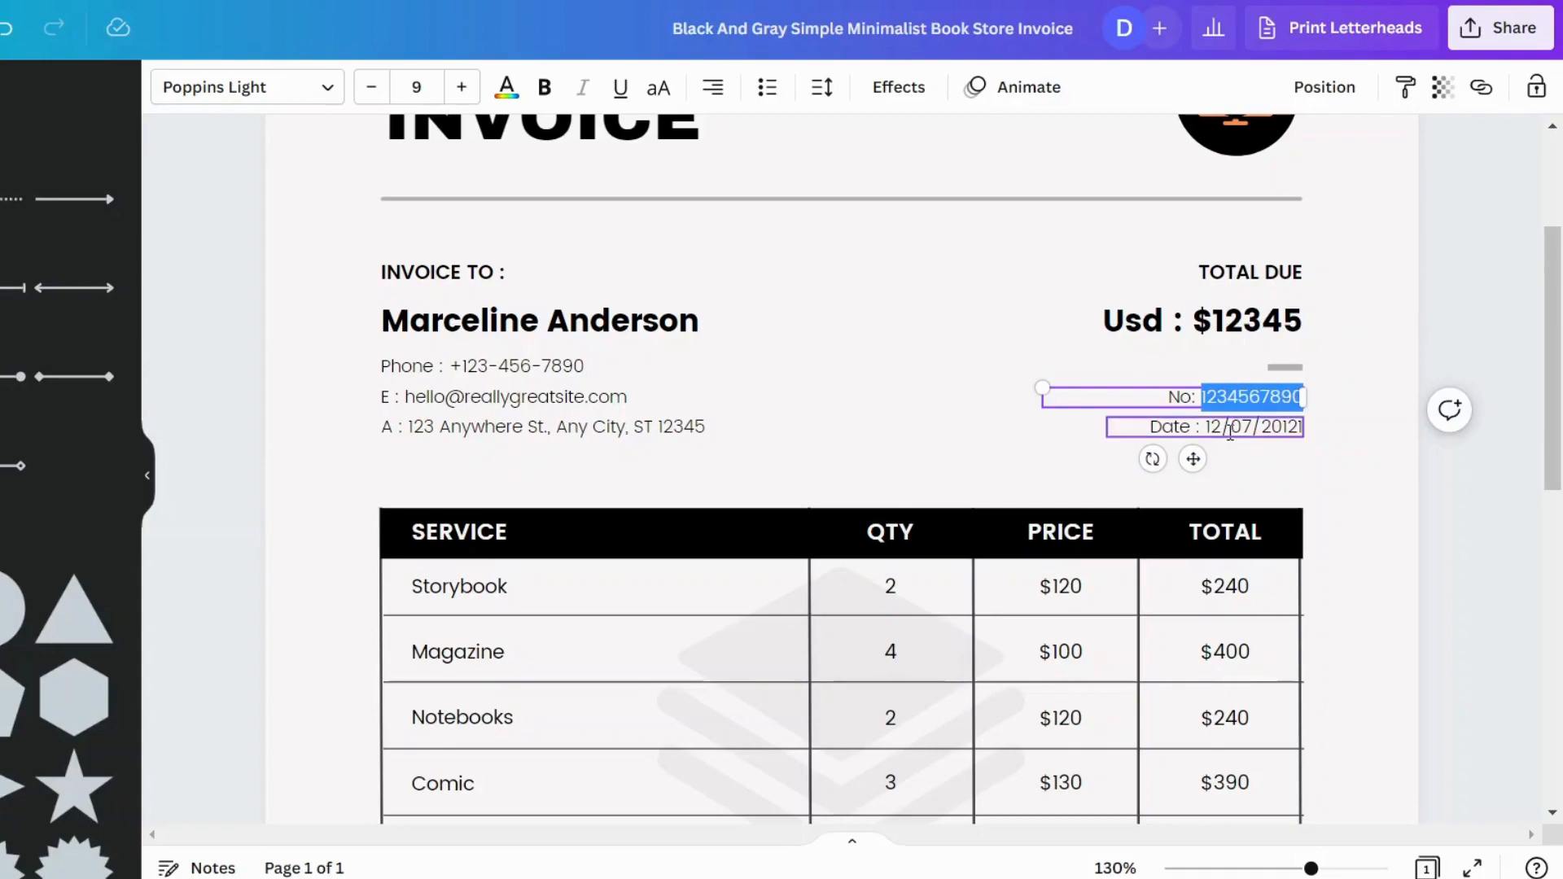
pyautogui.write('00')
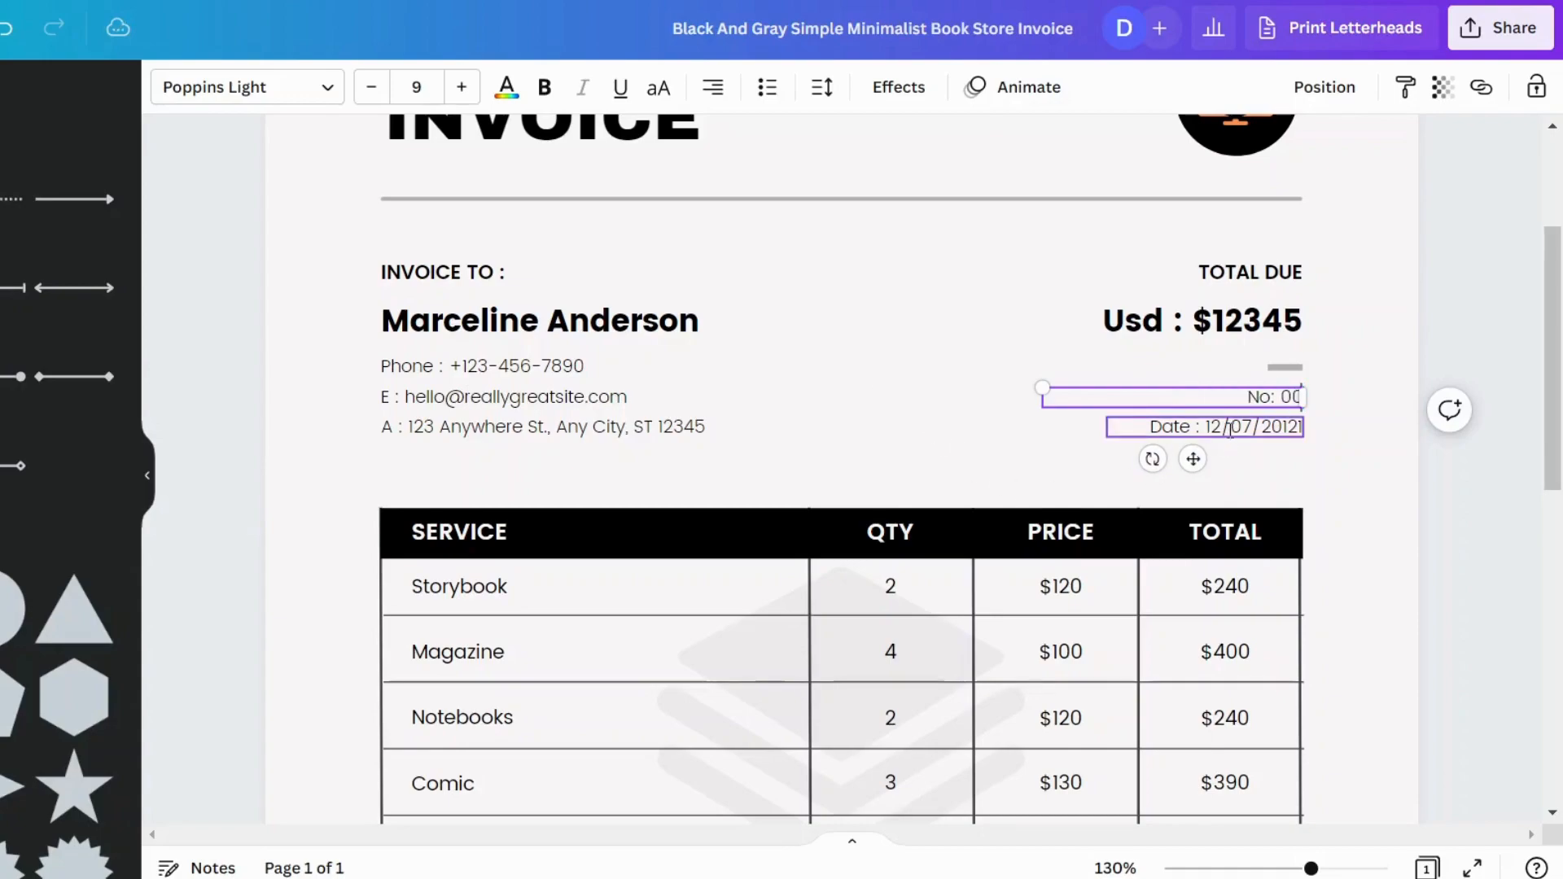
pyautogui.write('01')
pyautogui.click(1349, 466)
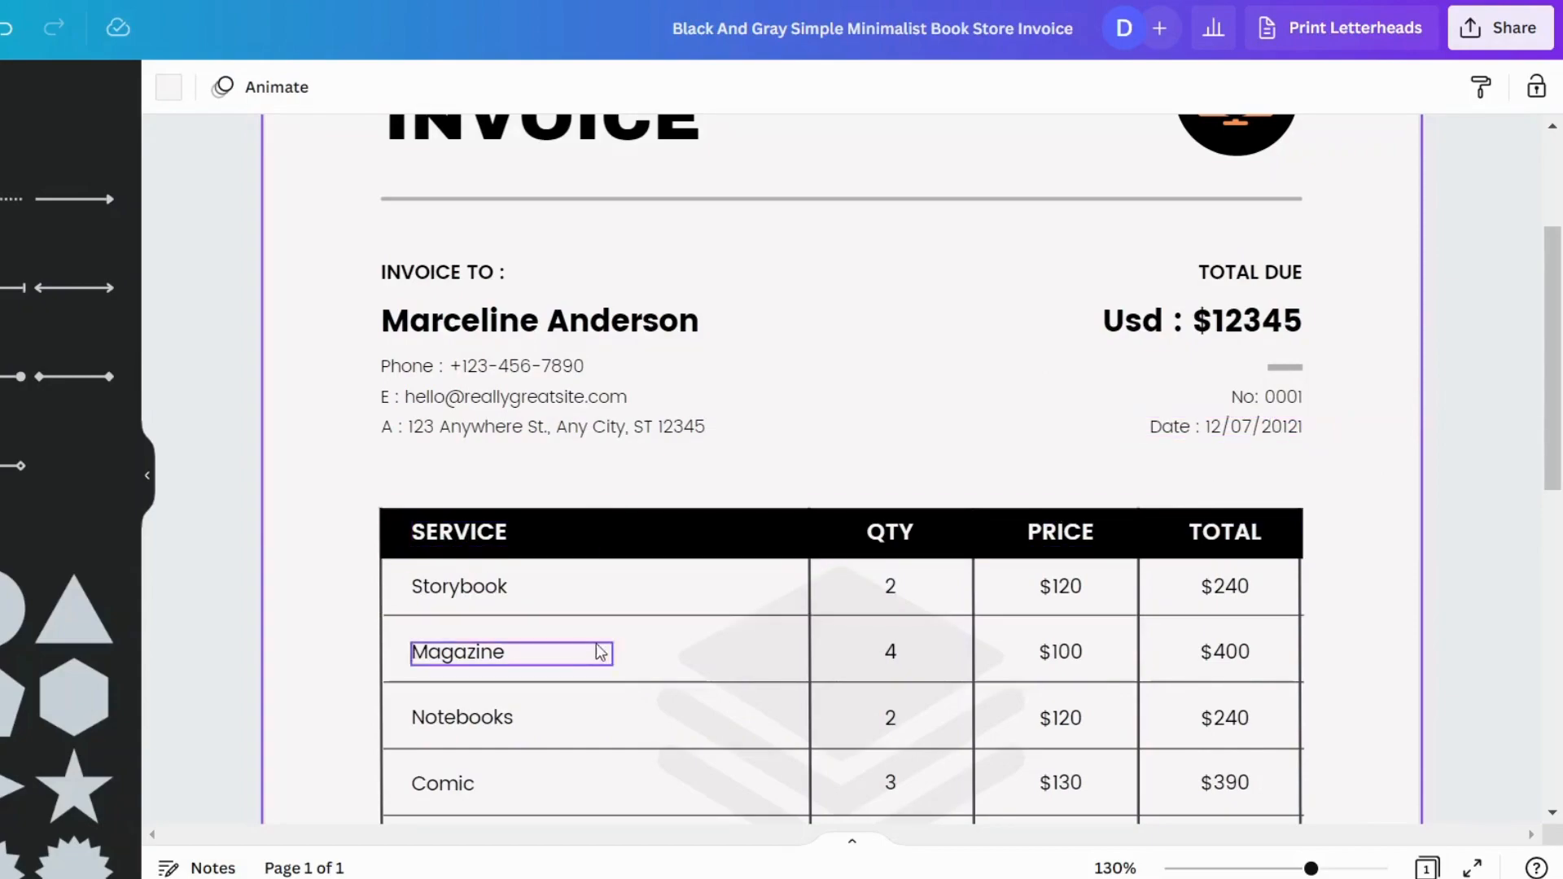
# Set the Magazine row's quantity to 2 and its total to $200
pyautogui.scroll(-3, 684, 474)
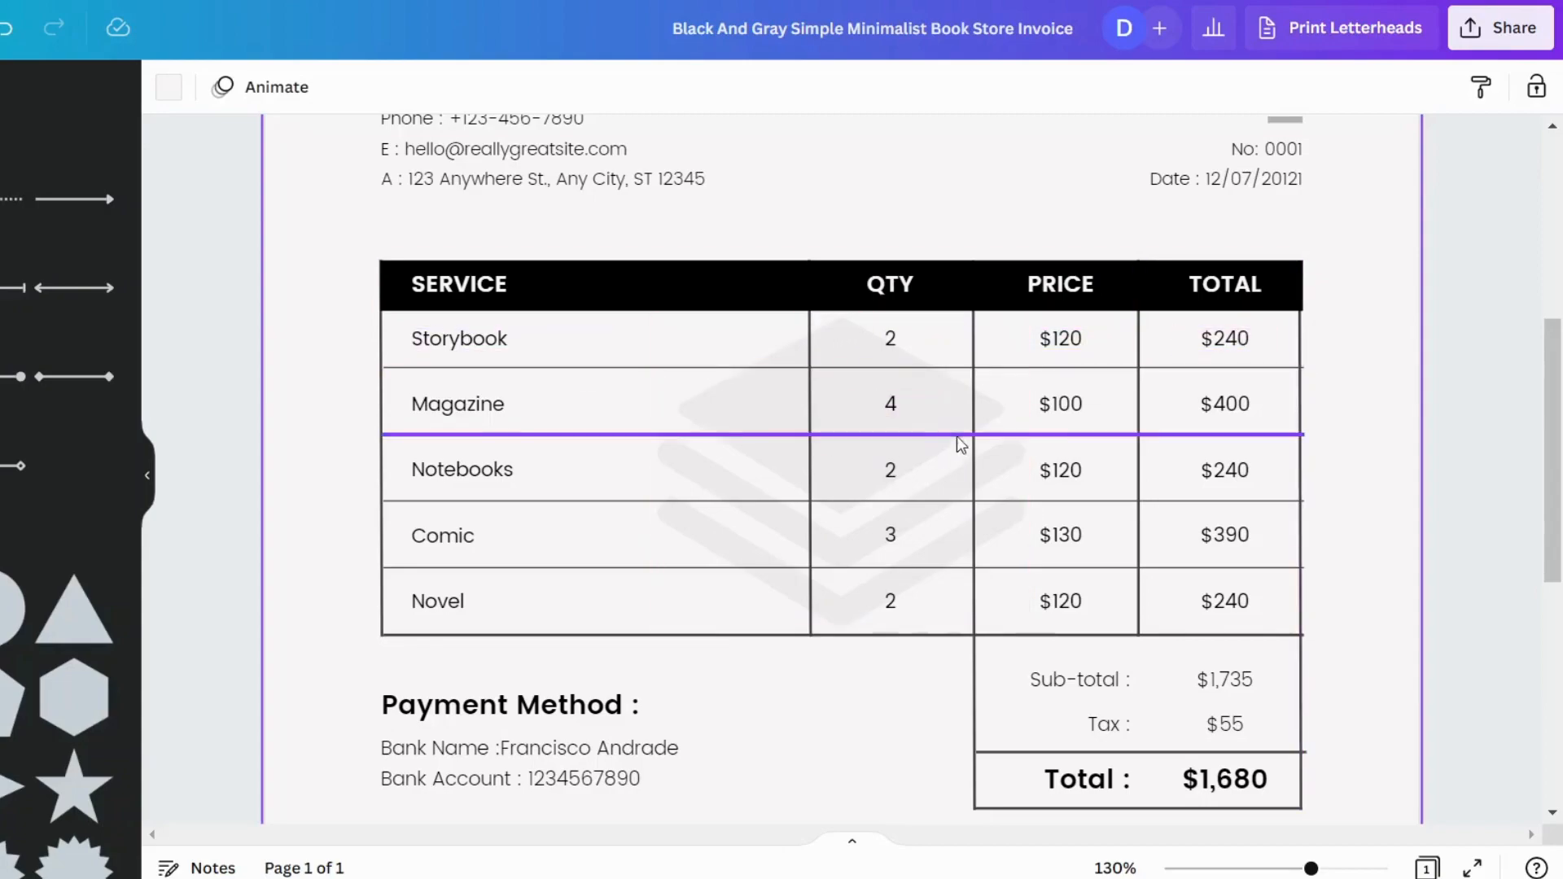
pyautogui.click(900, 407)
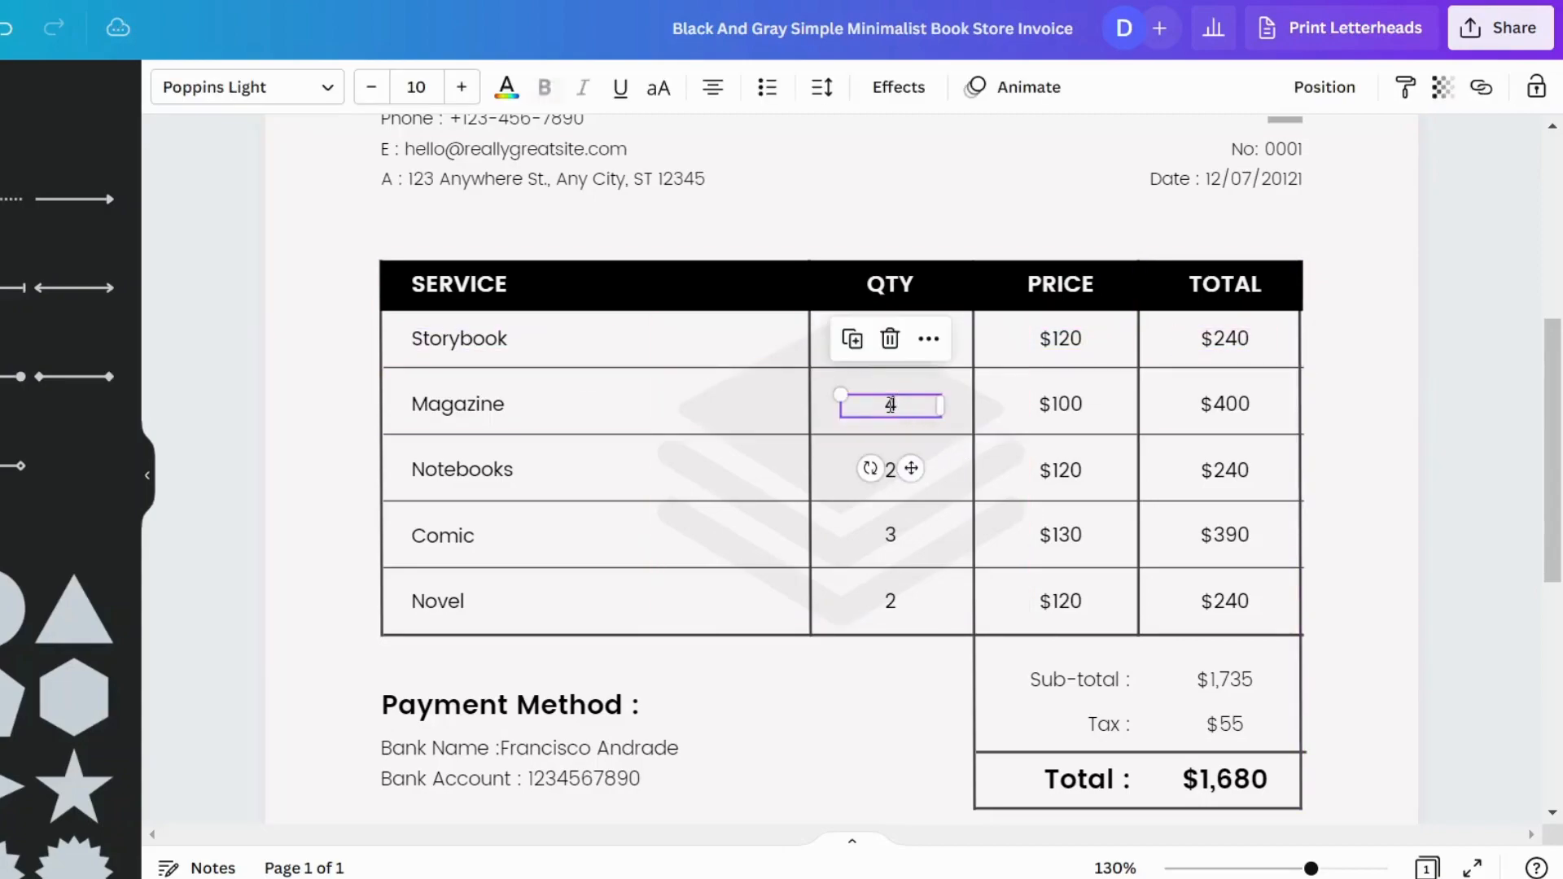
pyautogui.doubleClick(892, 404)
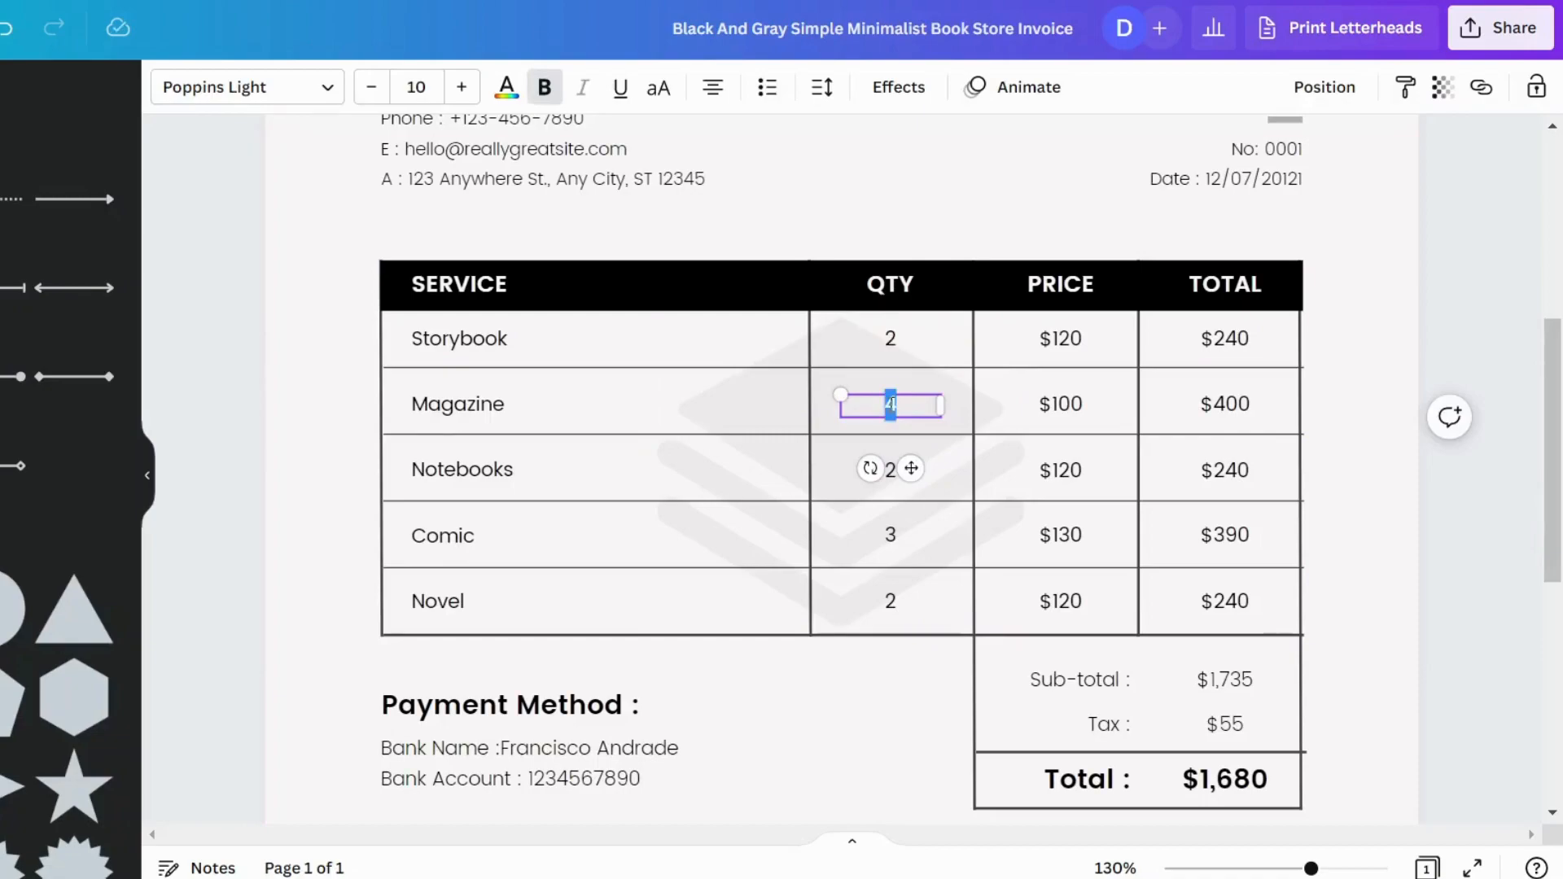
pyautogui.write('2')
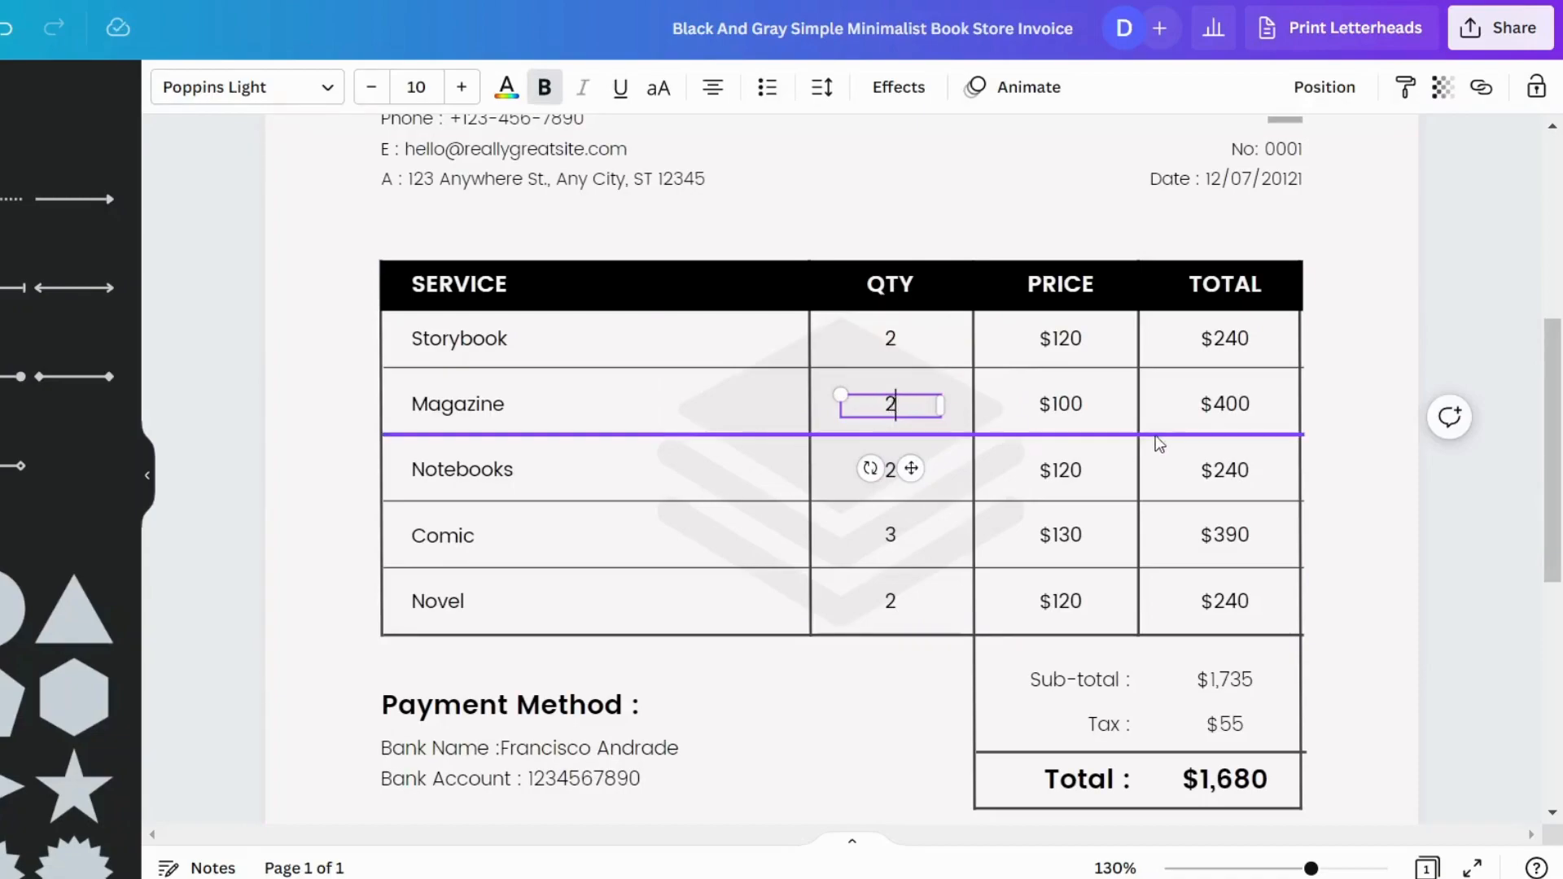
pyautogui.doubleClick(1223, 399)
pyautogui.click(1224, 400)
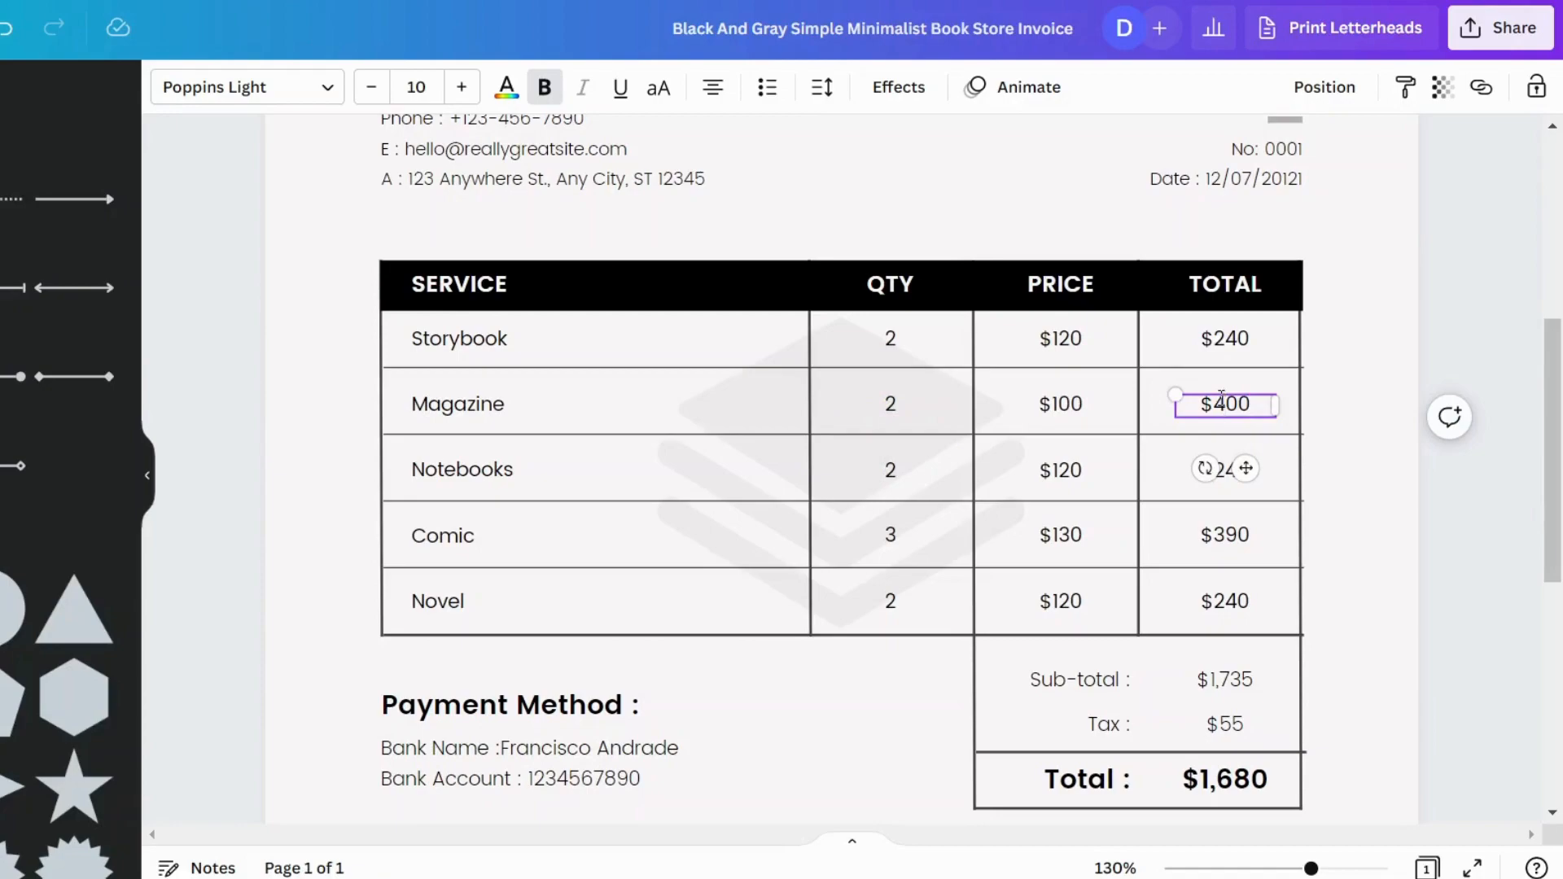
pyautogui.press('BackSpace')
pyautogui.write('2')
pyautogui.click(1325, 440)
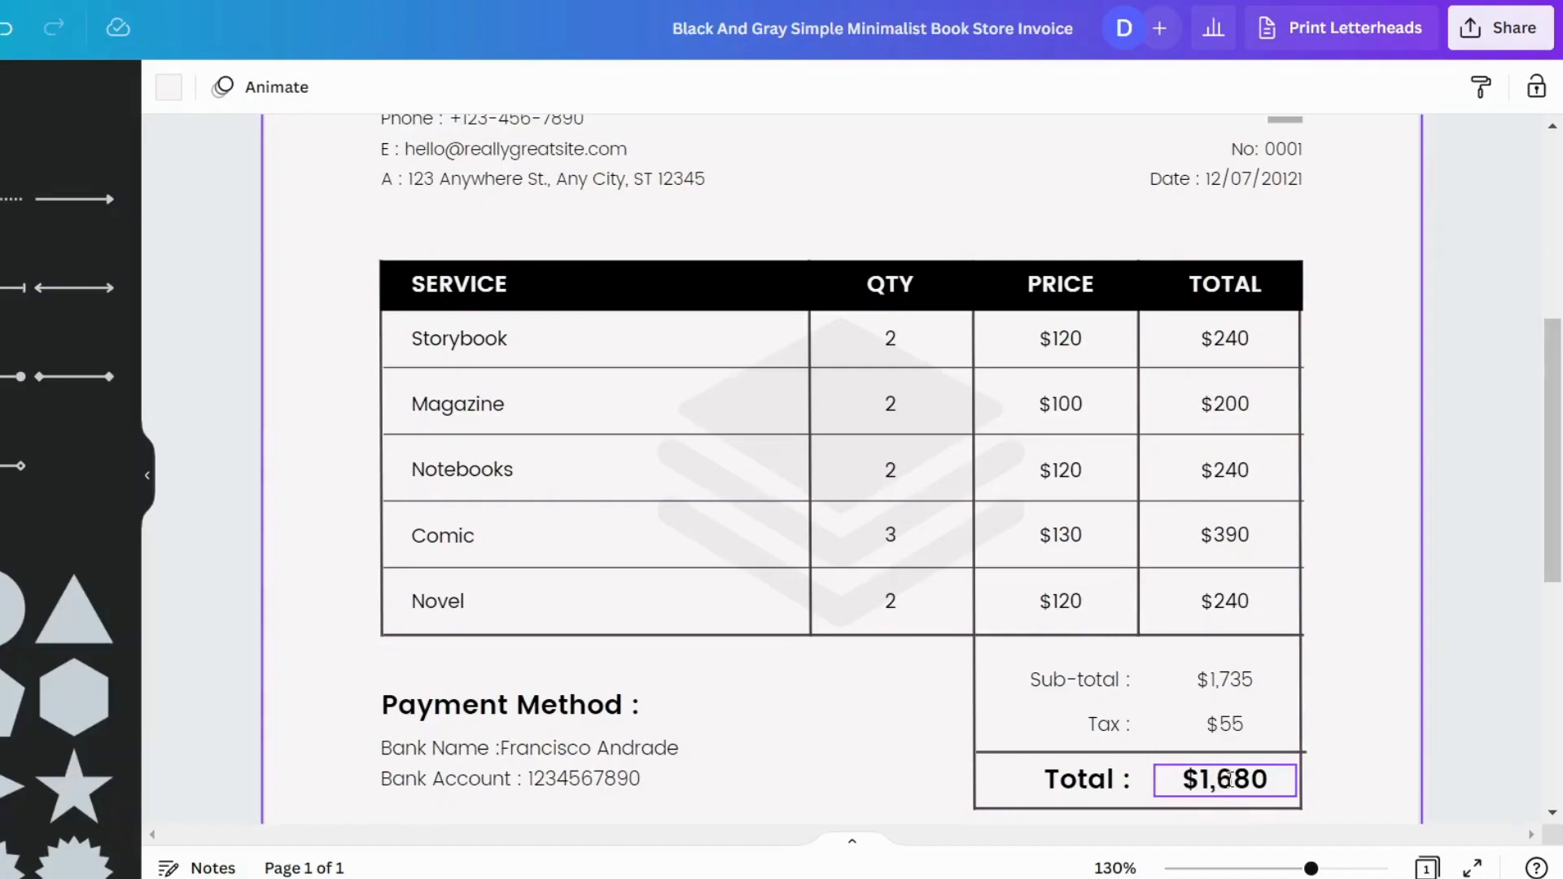
# Change the invoice's grand total below the tax line to $1,480
pyautogui.click(1230, 780)
pyautogui.click(1232, 774)
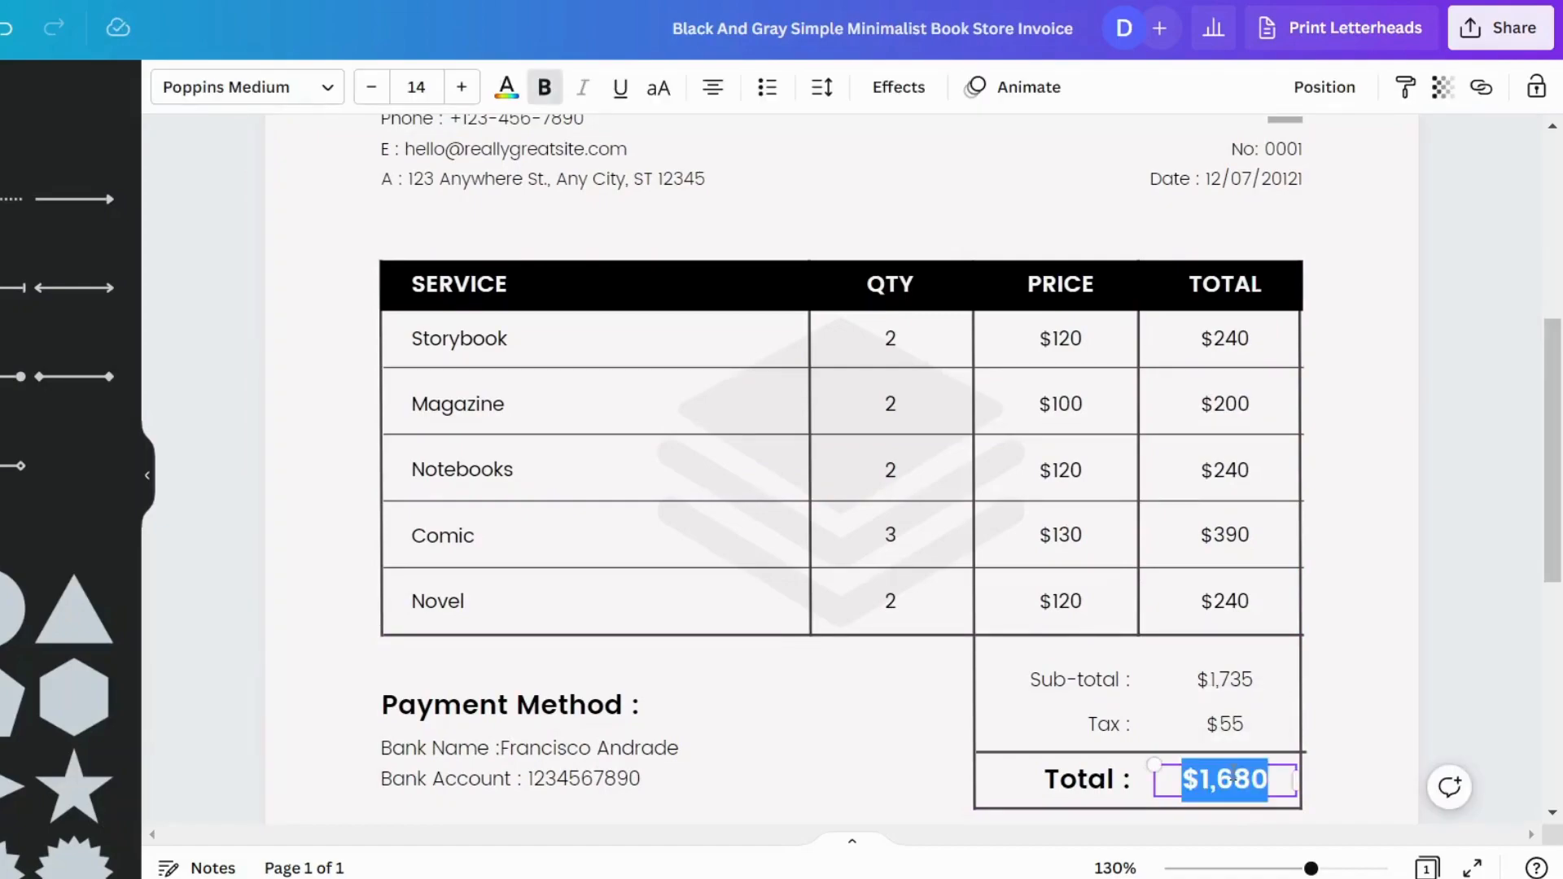
pyautogui.click(1232, 773)
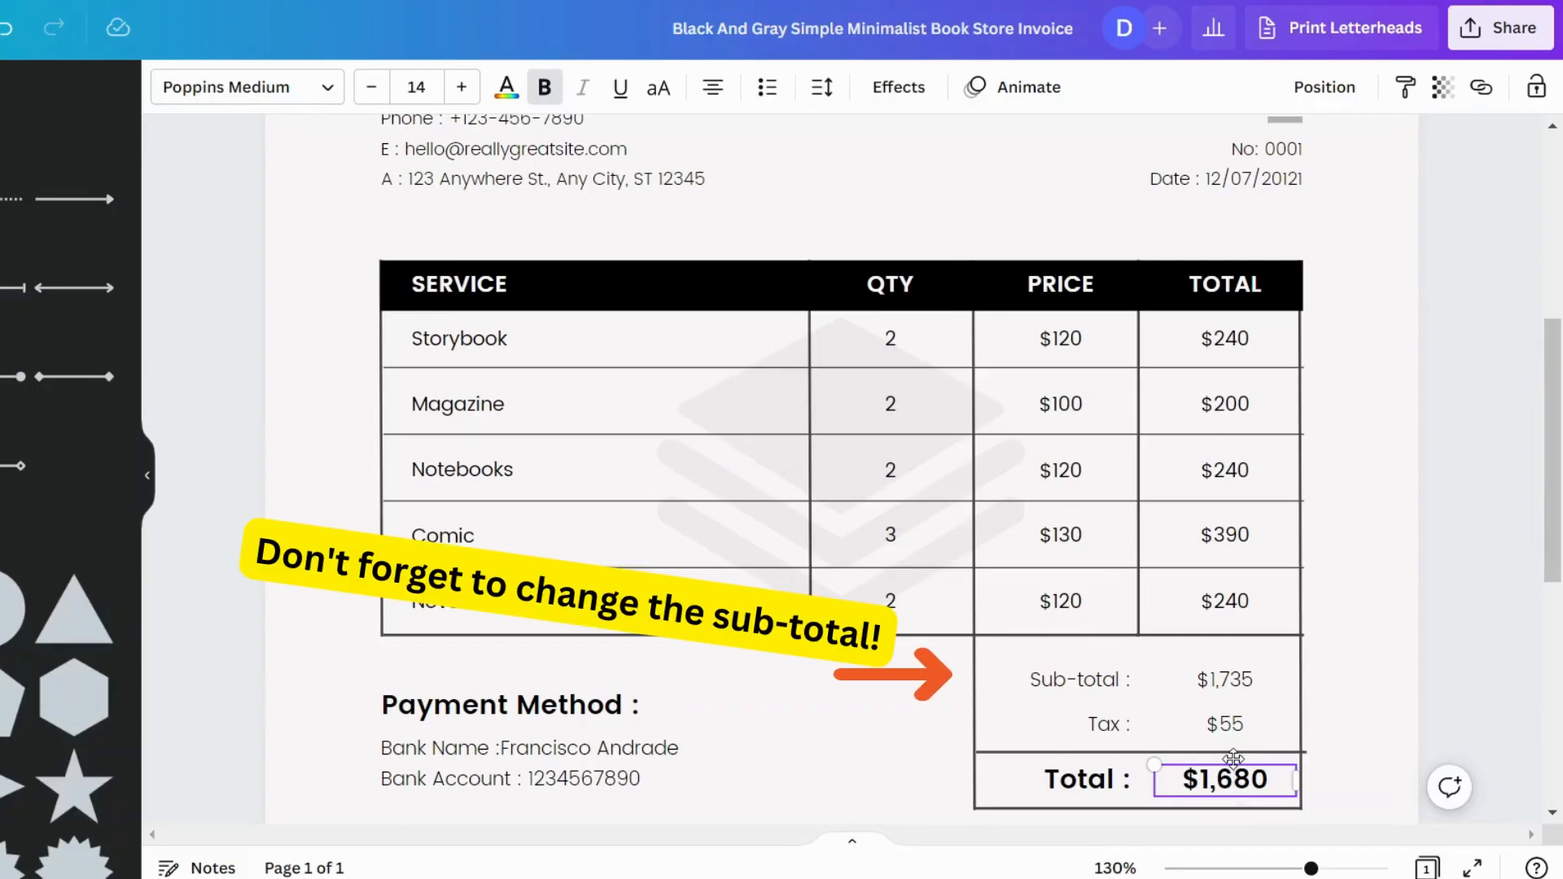
pyautogui.press('BackSpace')
pyautogui.write('4')
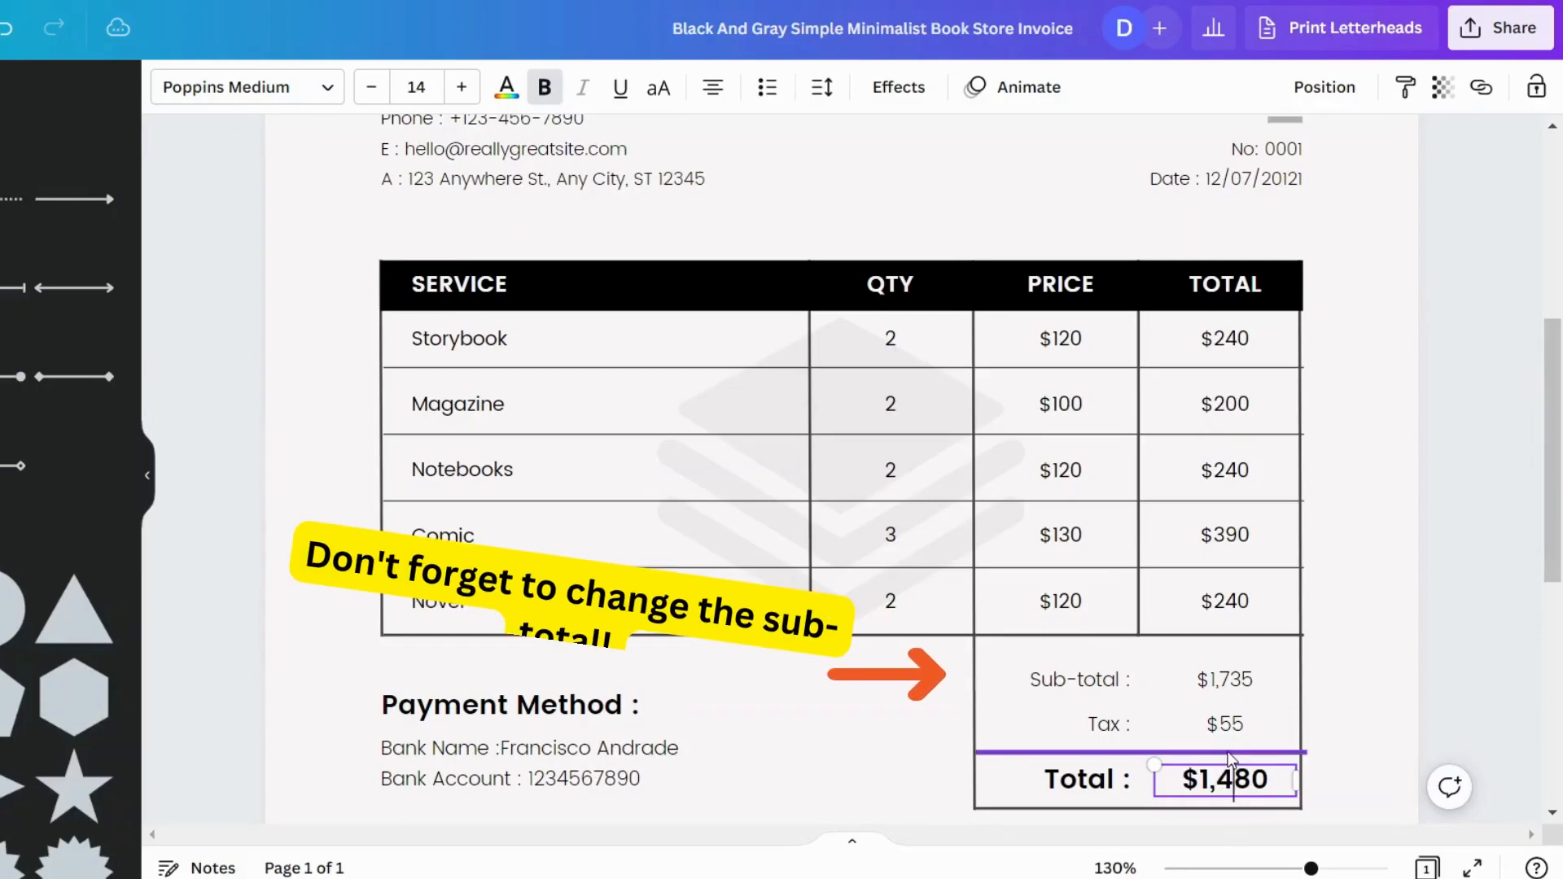
pyautogui.click(1366, 635)
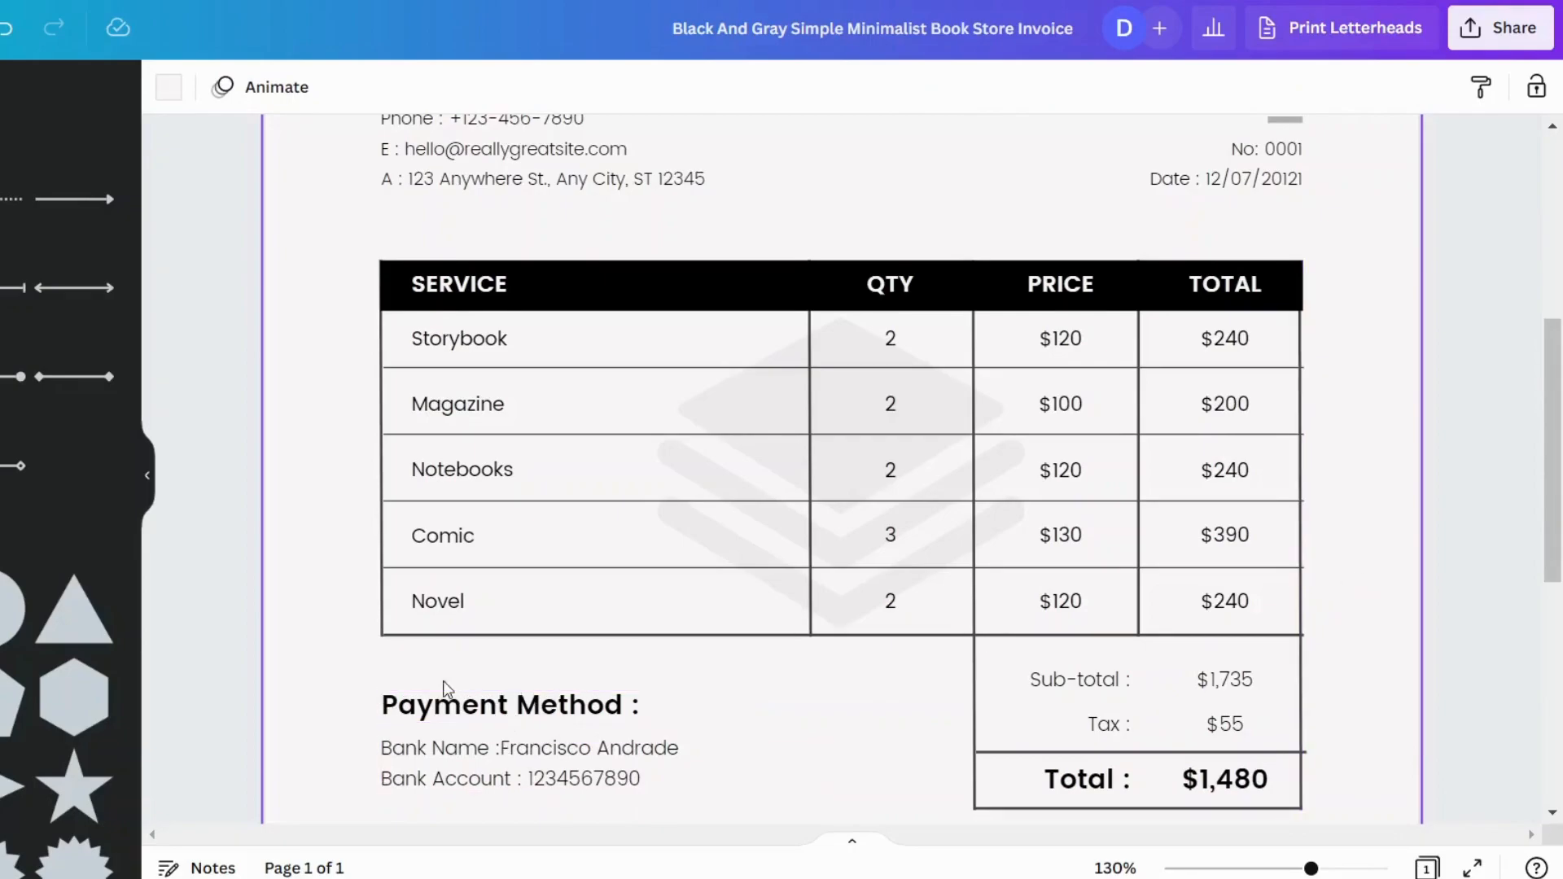
# Replace the signatory's name above the signature line and delete the "Administrator" label beneath it
pyautogui.scroll(-2, 488, 635)
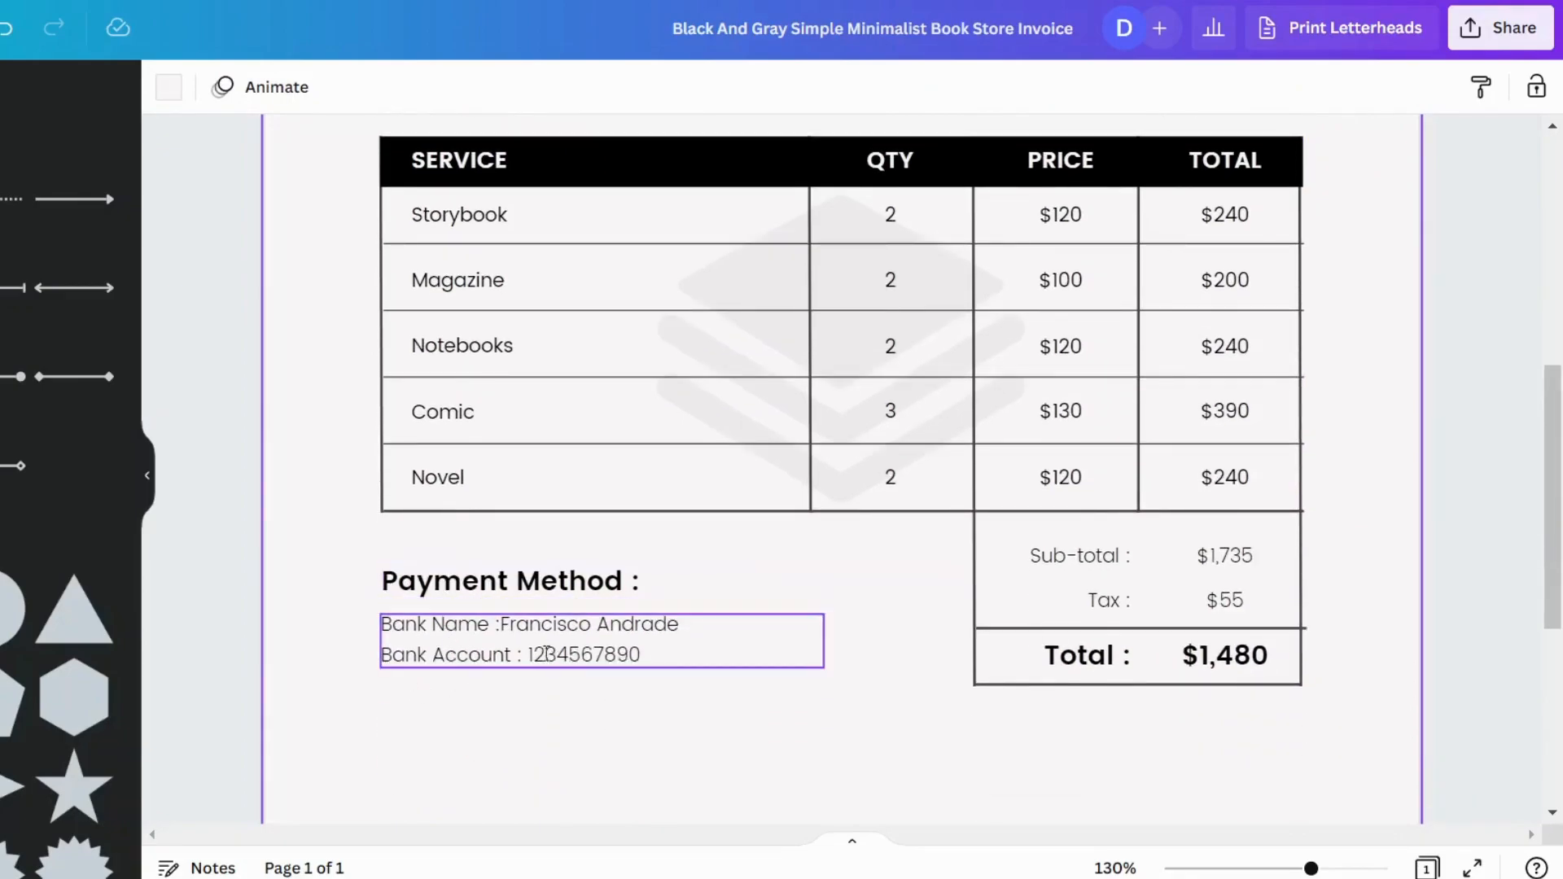
pyautogui.scroll(-5, 733, 661)
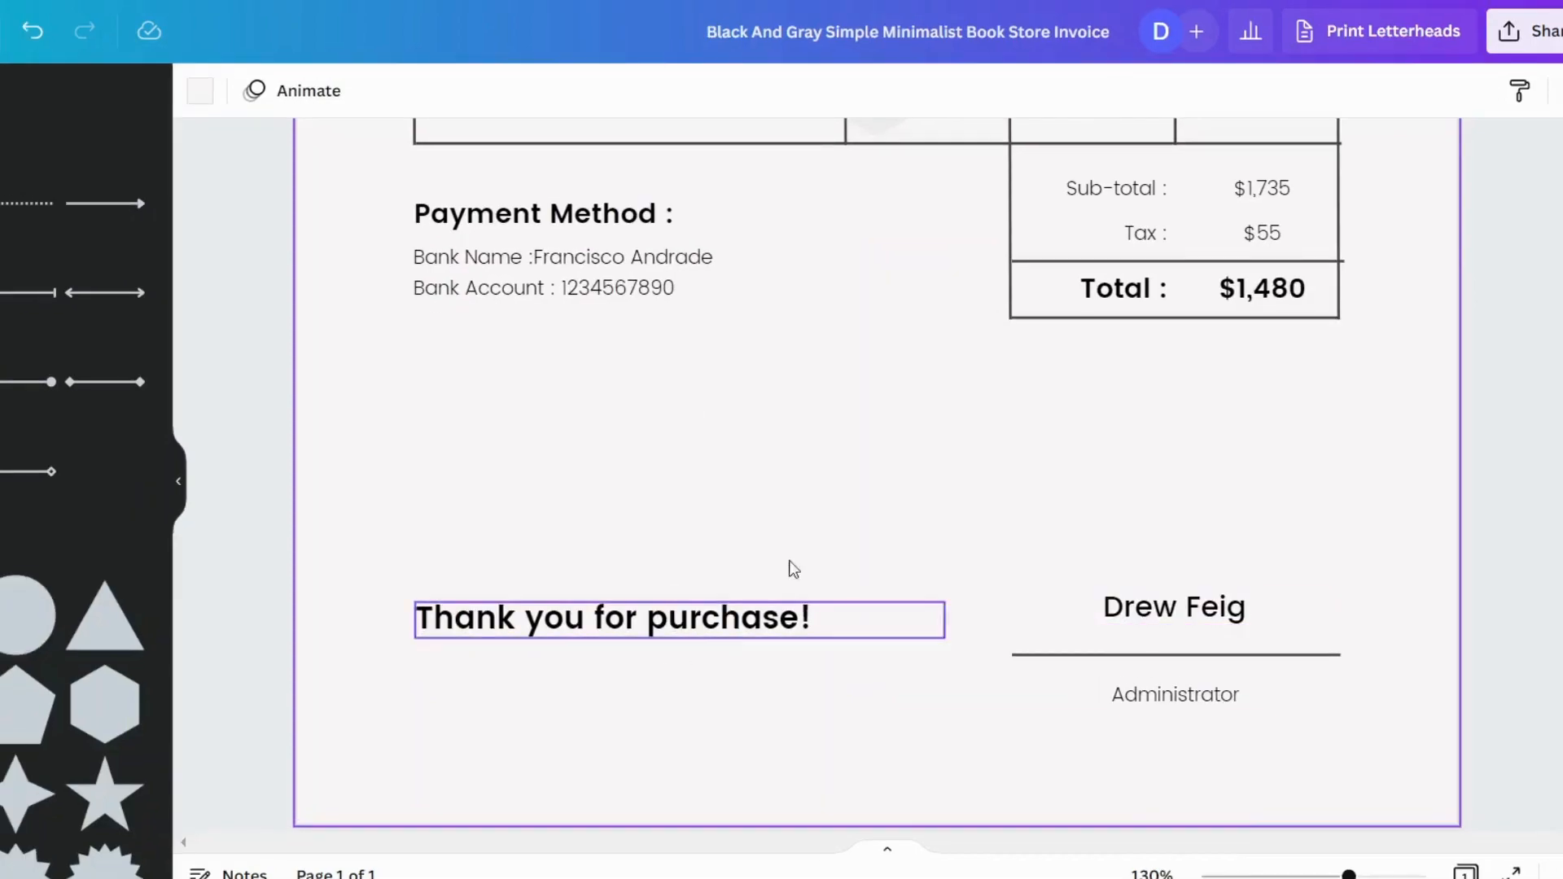
pyautogui.click(1207, 600)
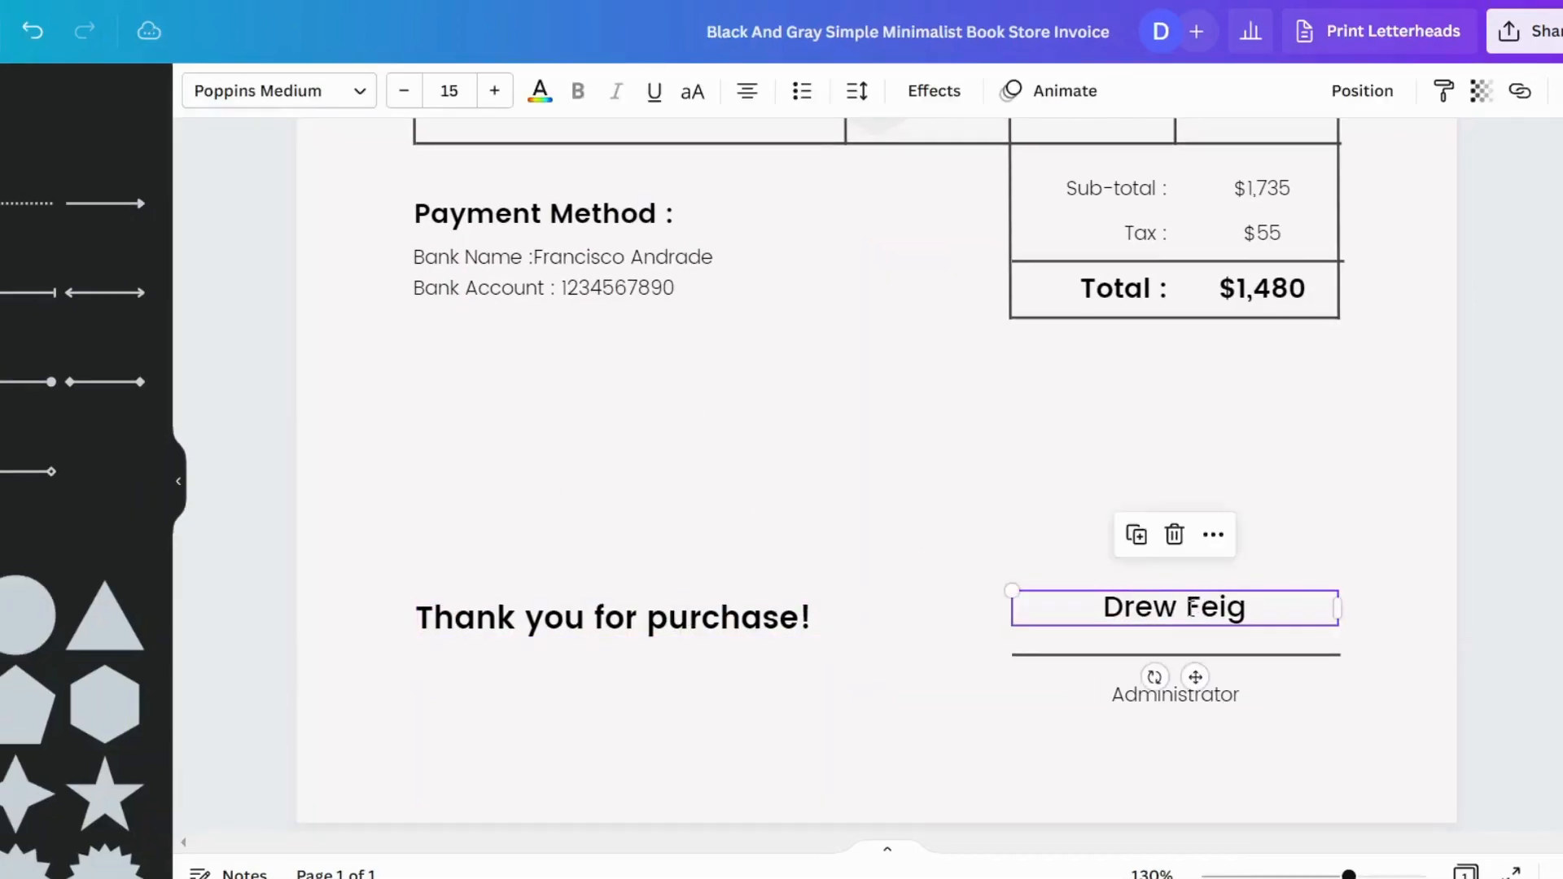
pyautogui.doubleClick(1191, 606)
pyautogui.write('JOn')
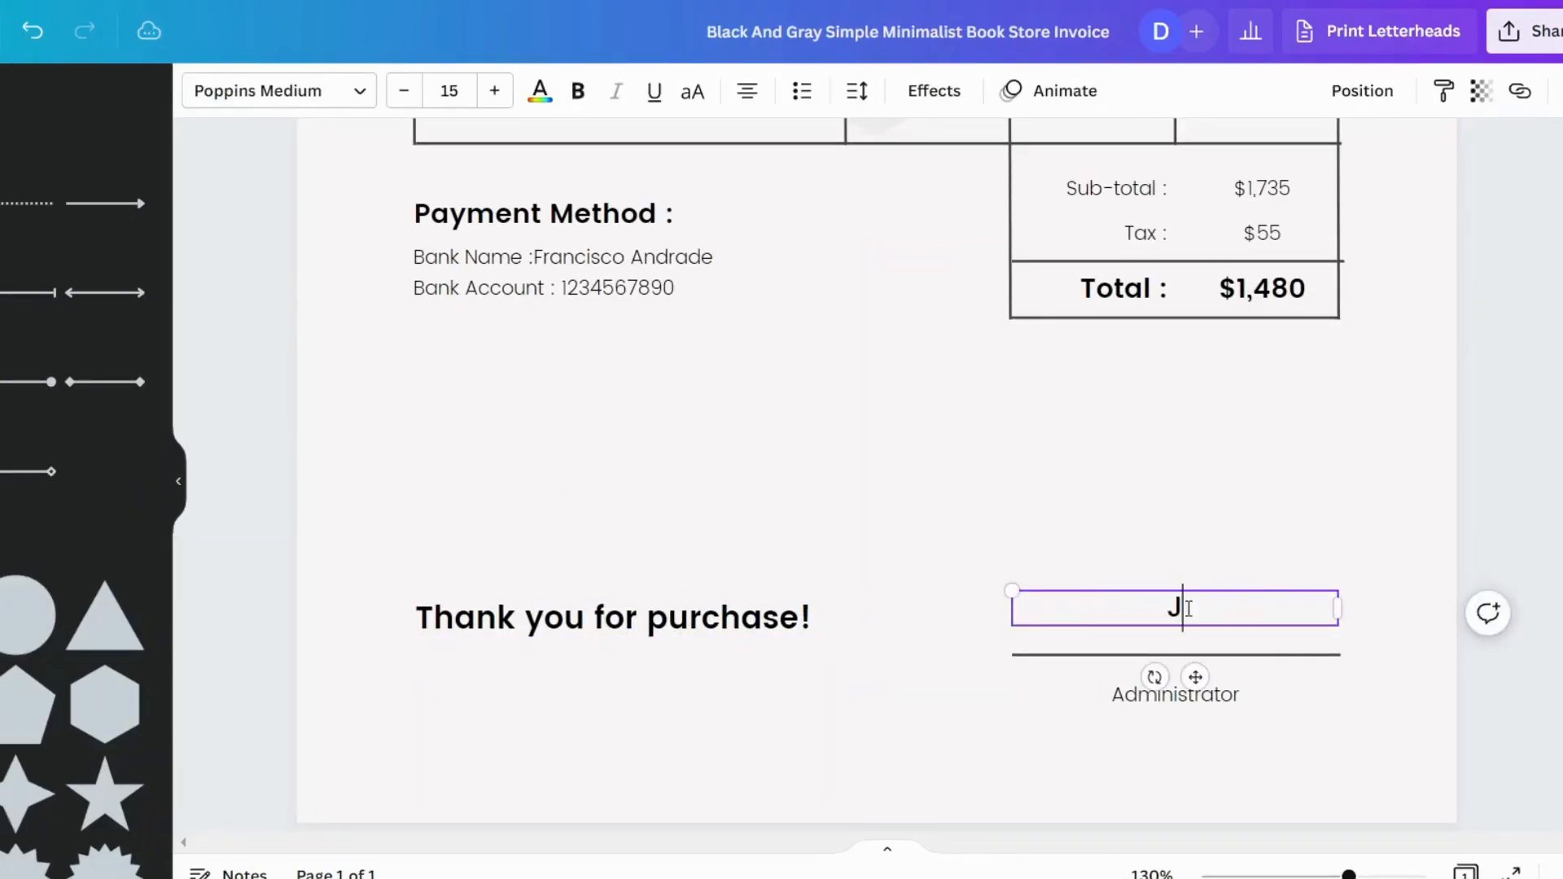
pyautogui.press('BackSpace')
pyautogui.press('BackSpace')
pyautogui.write('ohn Doe')
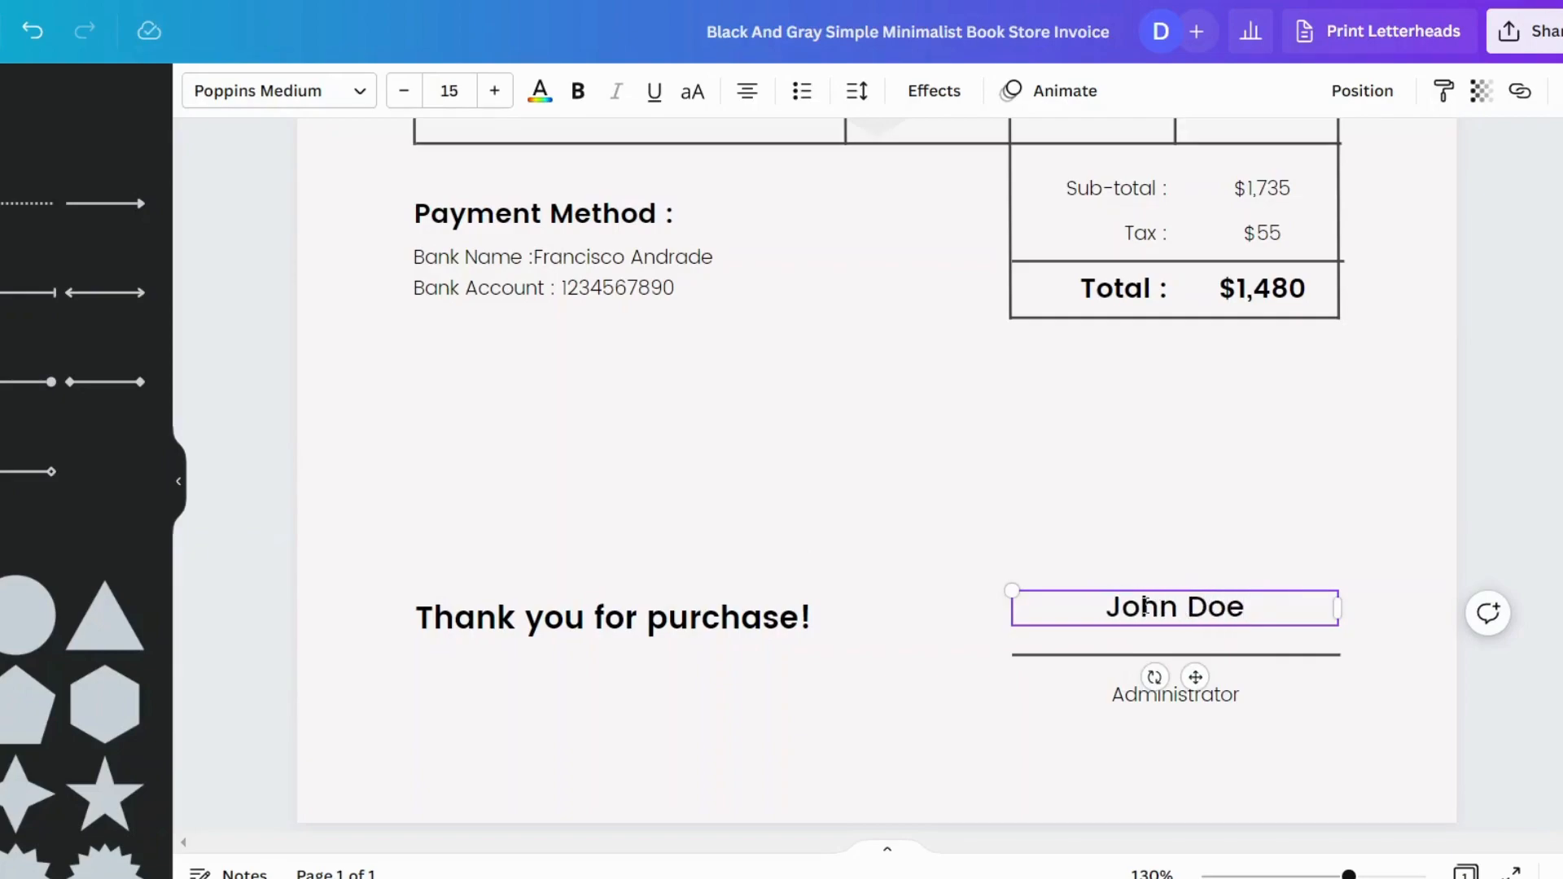
pyautogui.click(1205, 694)
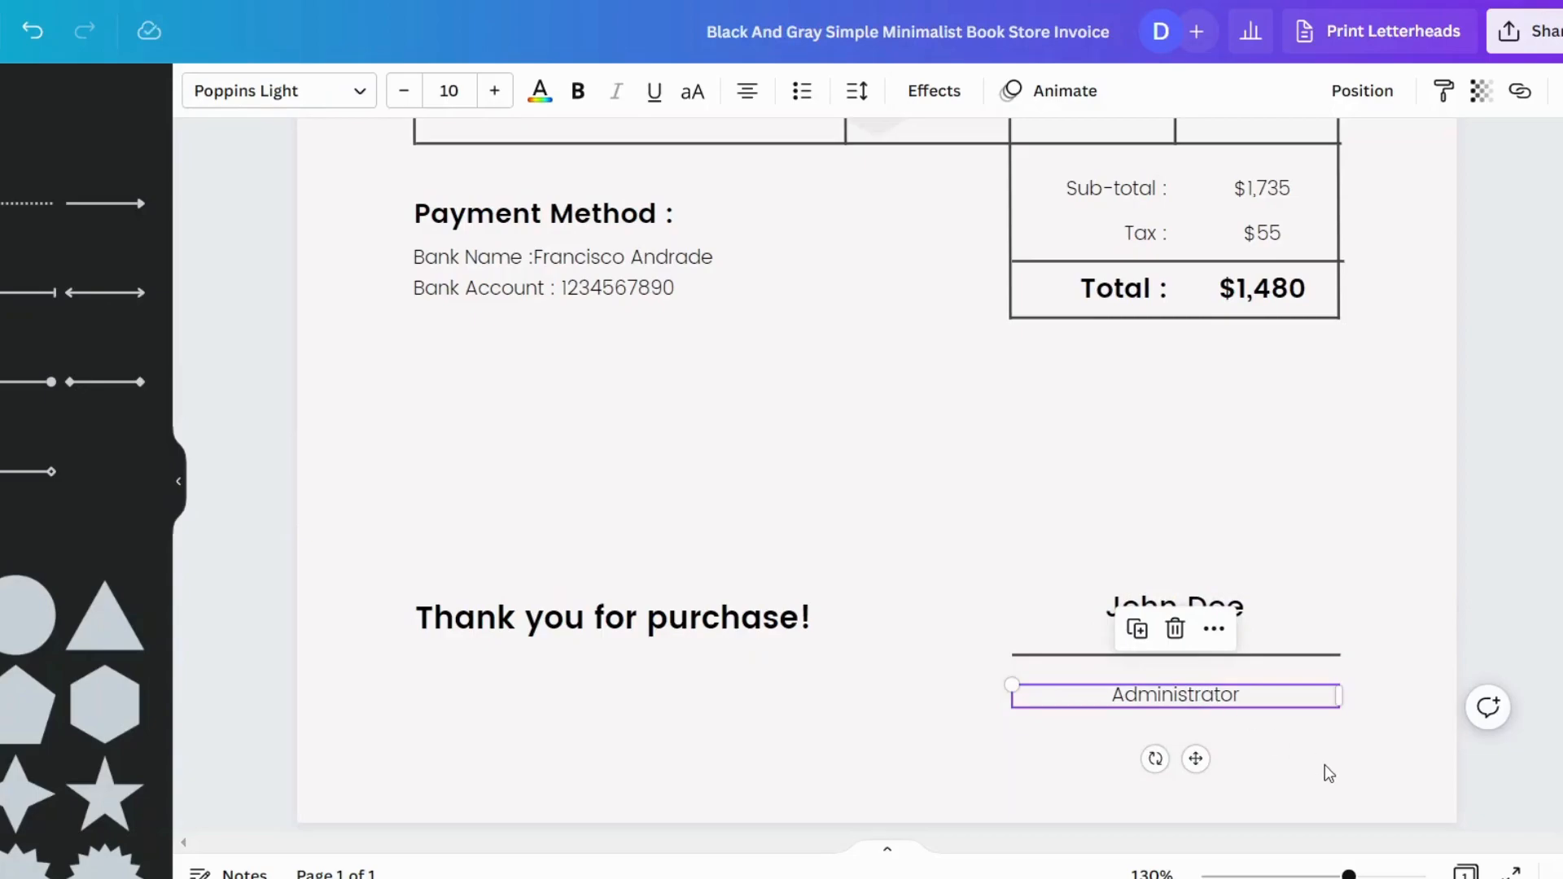
pyautogui.press('Delete')
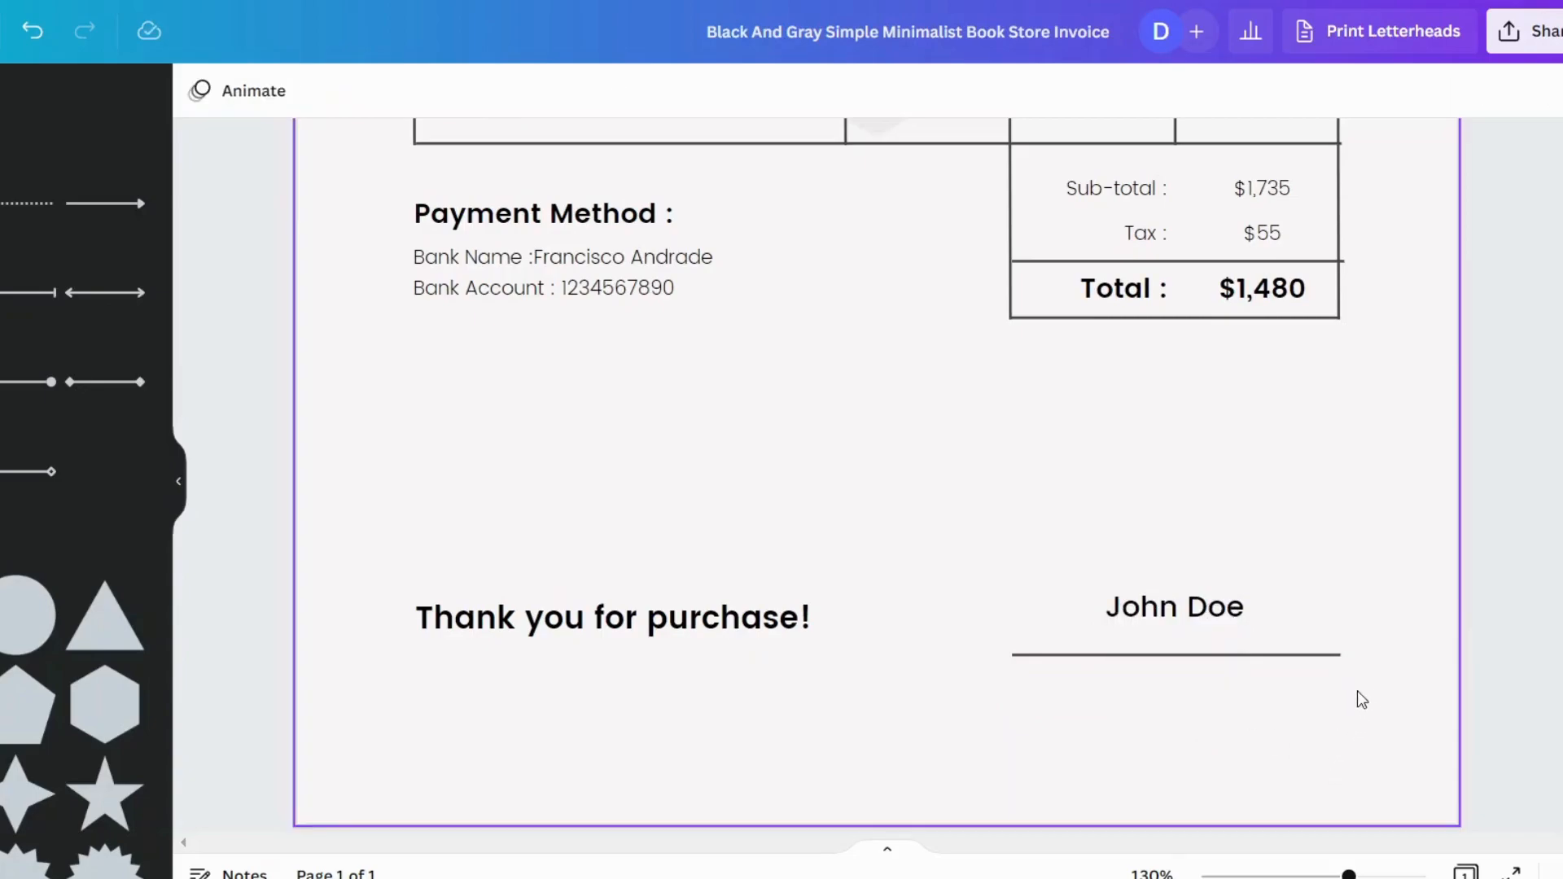
# Preview the edited invoice in full-screen presentation mode and return to the editor
pyautogui.scroll(10, 1112, 704)
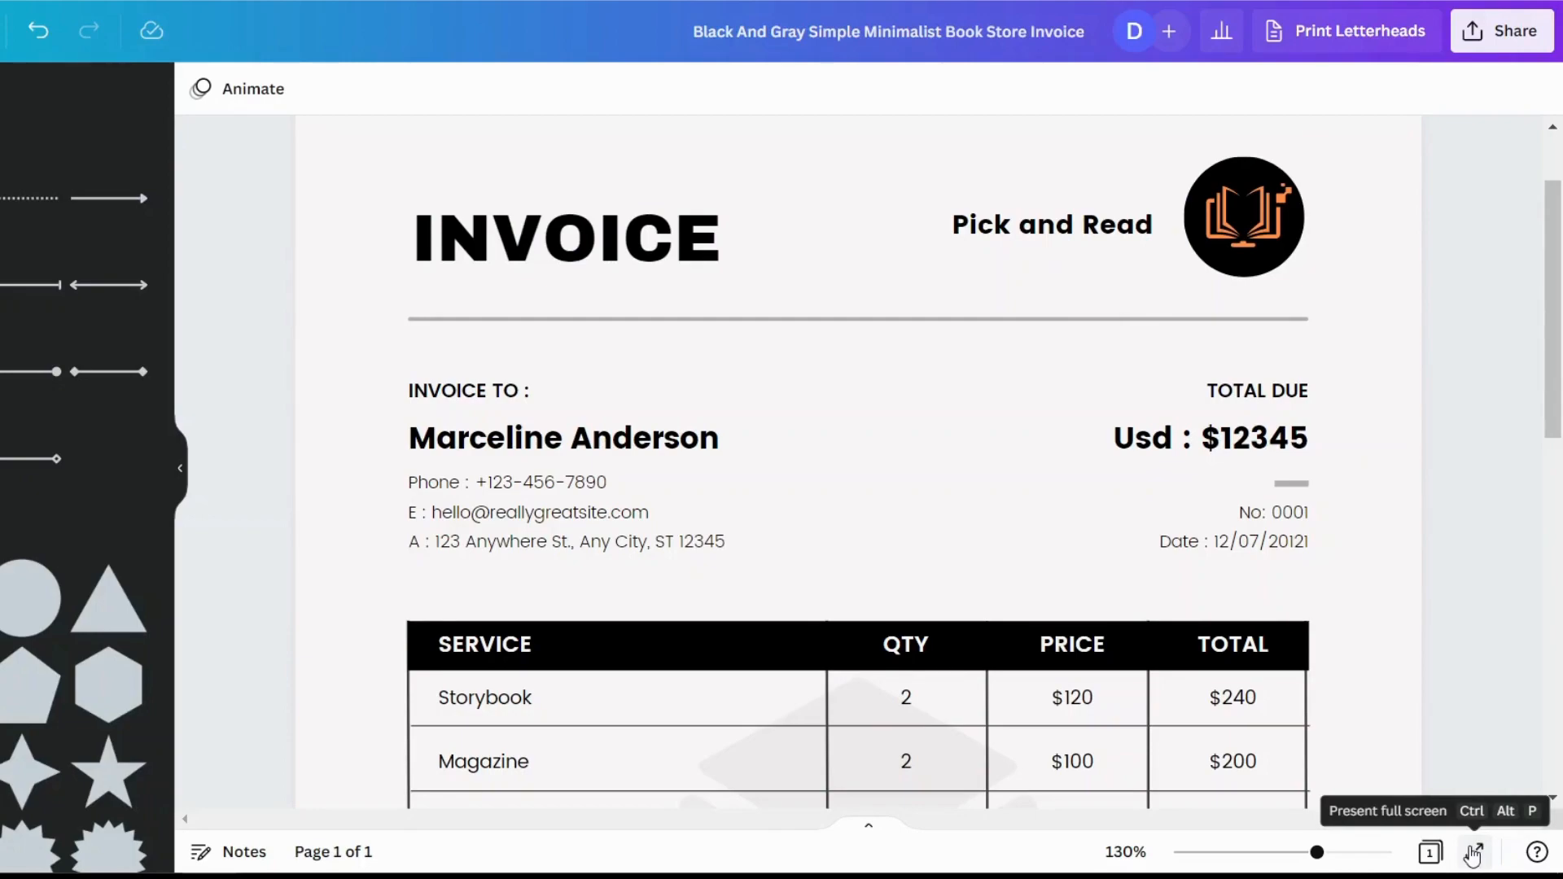
pyautogui.click(1476, 856)
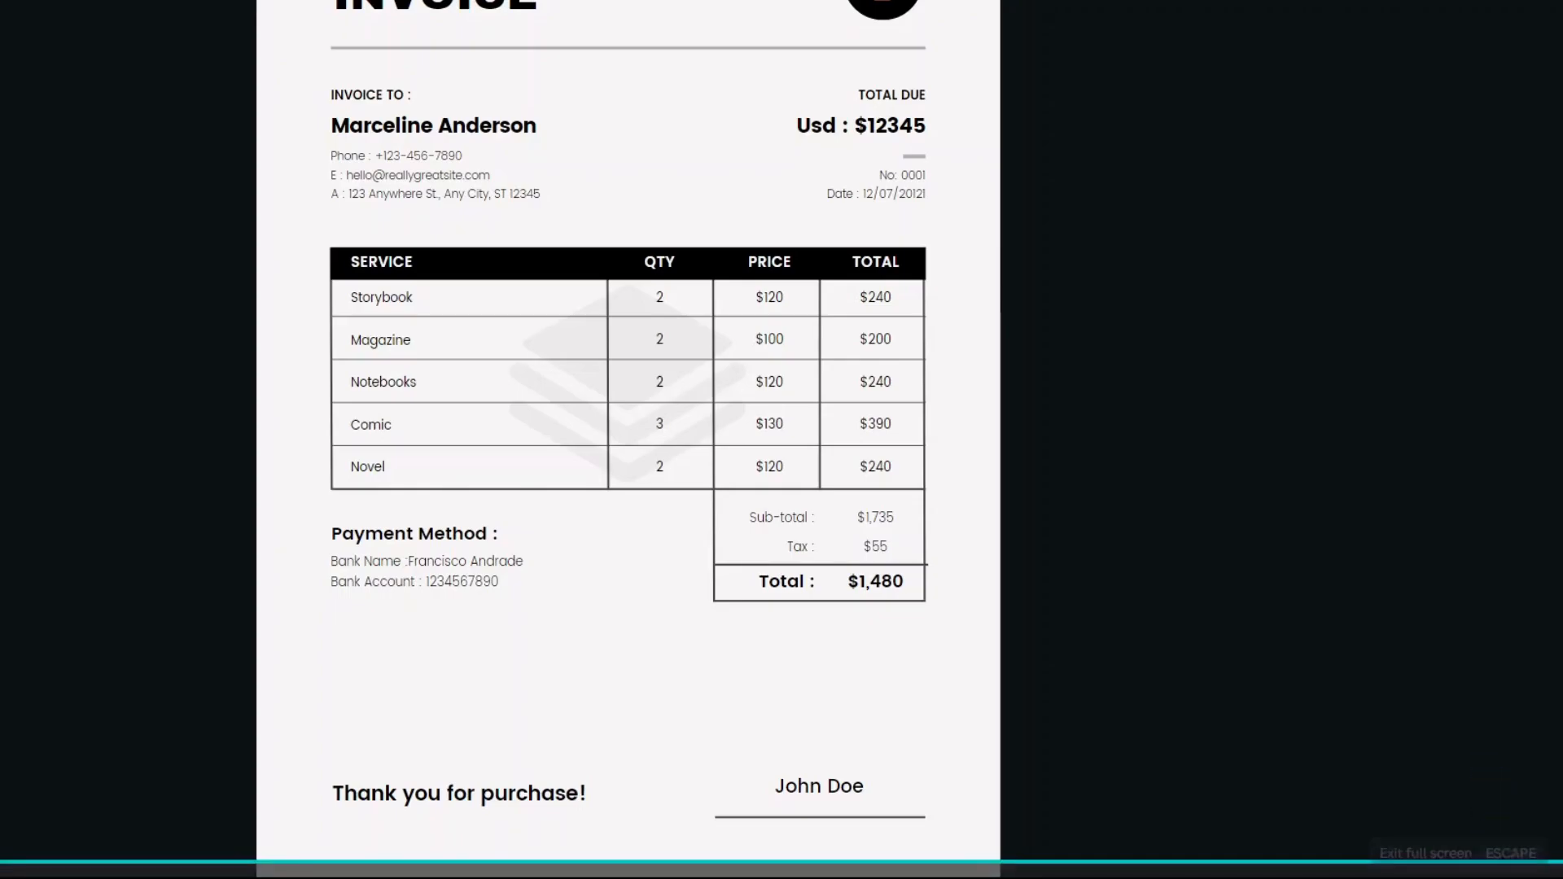
pyautogui.press('Escape')
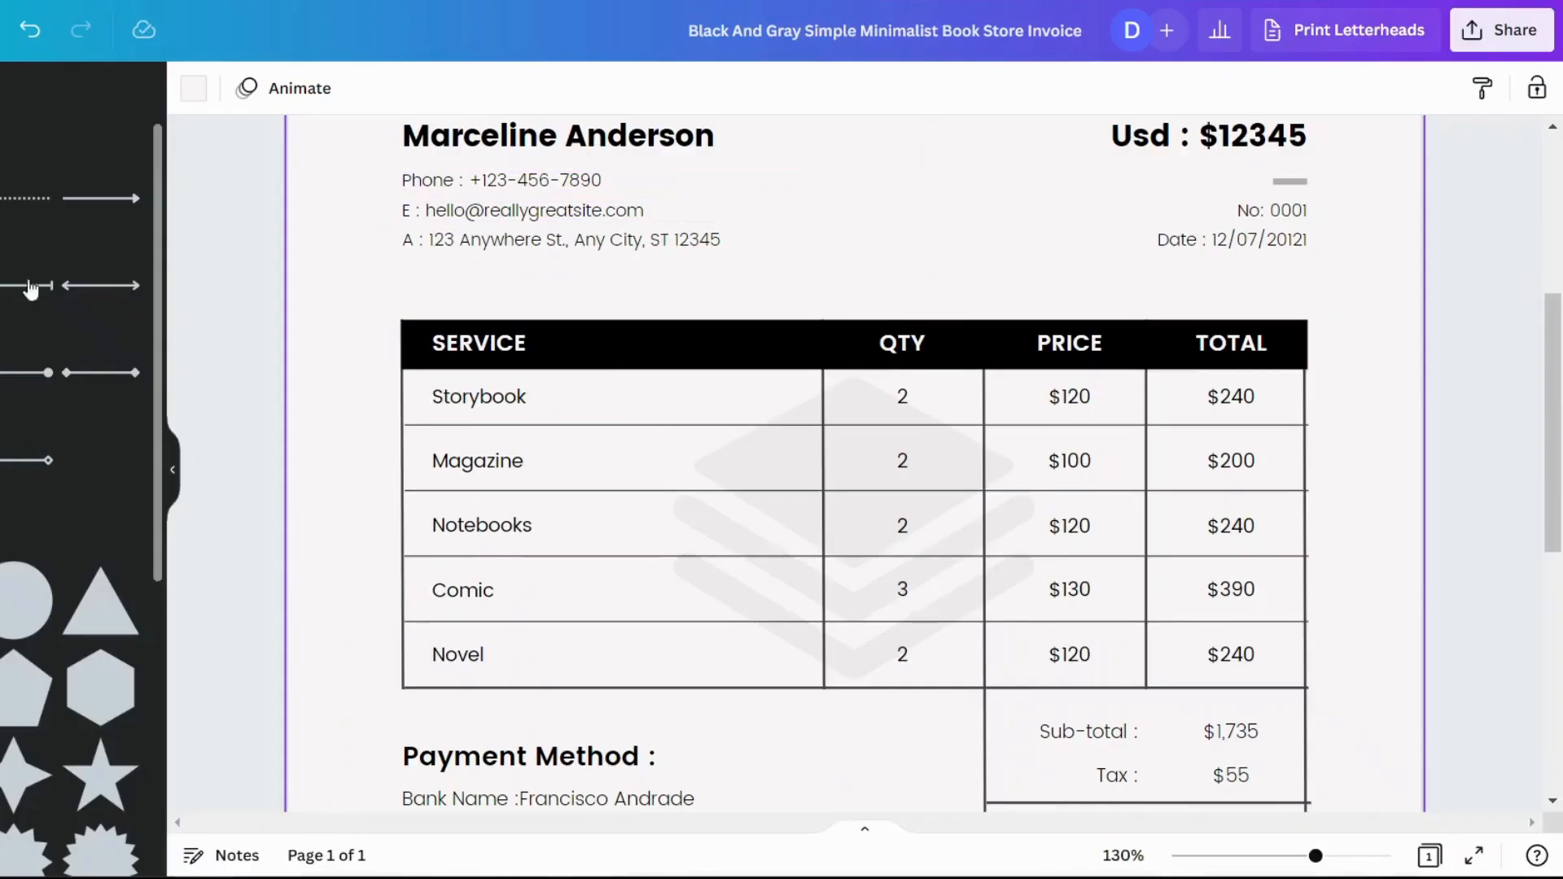
# Collapse the elements side panel and review the invoice page from header to signature
pyautogui.click(172, 470)
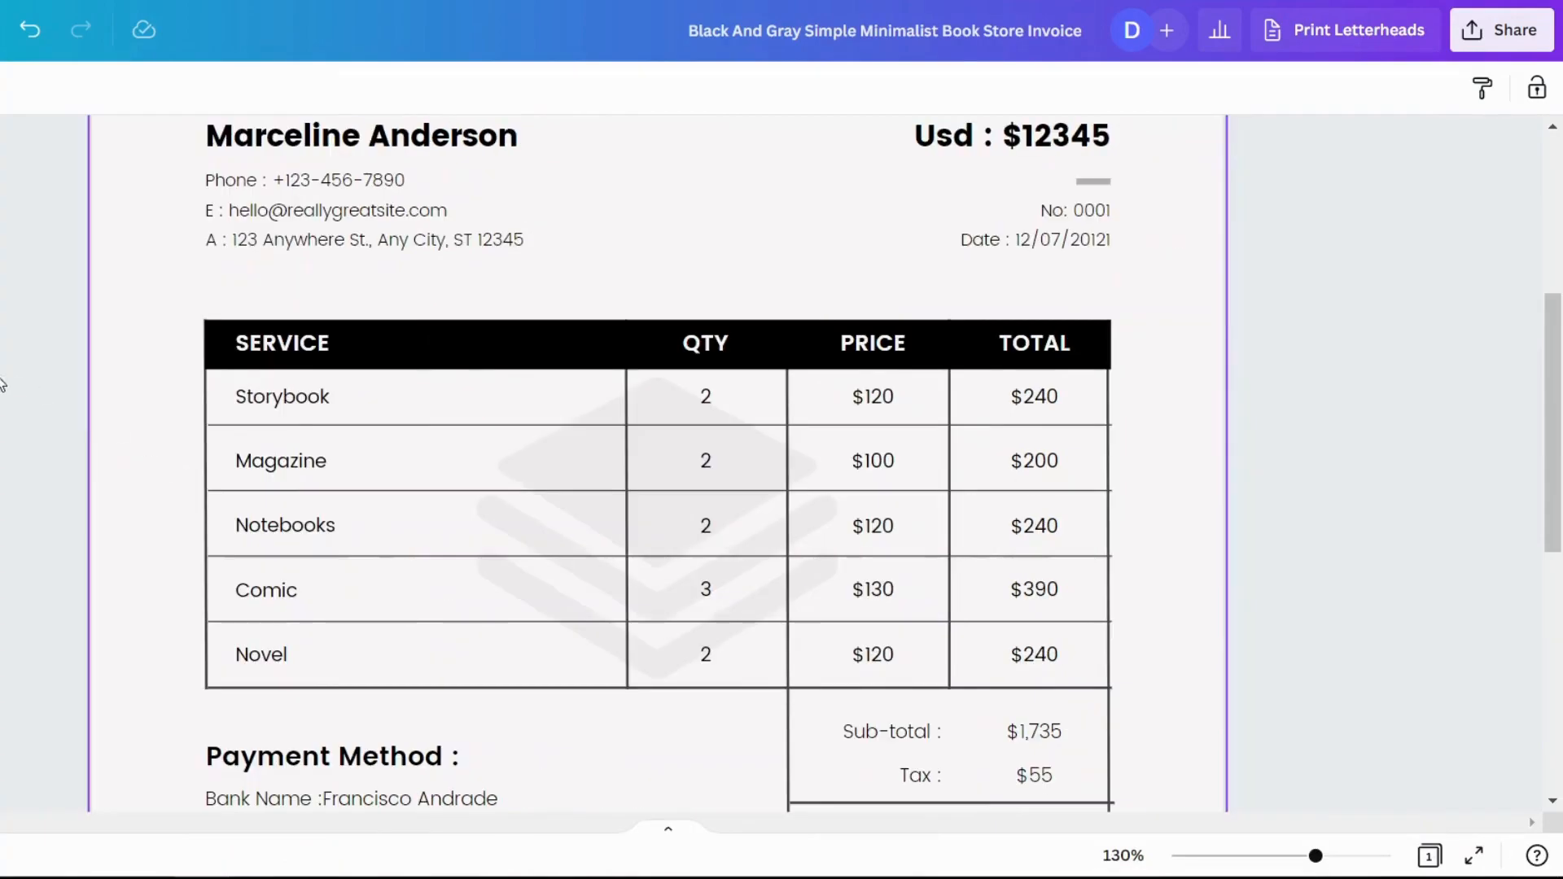
pyautogui.scroll(3, 1500, 552)
pyautogui.scroll(-5, 1490, 565)
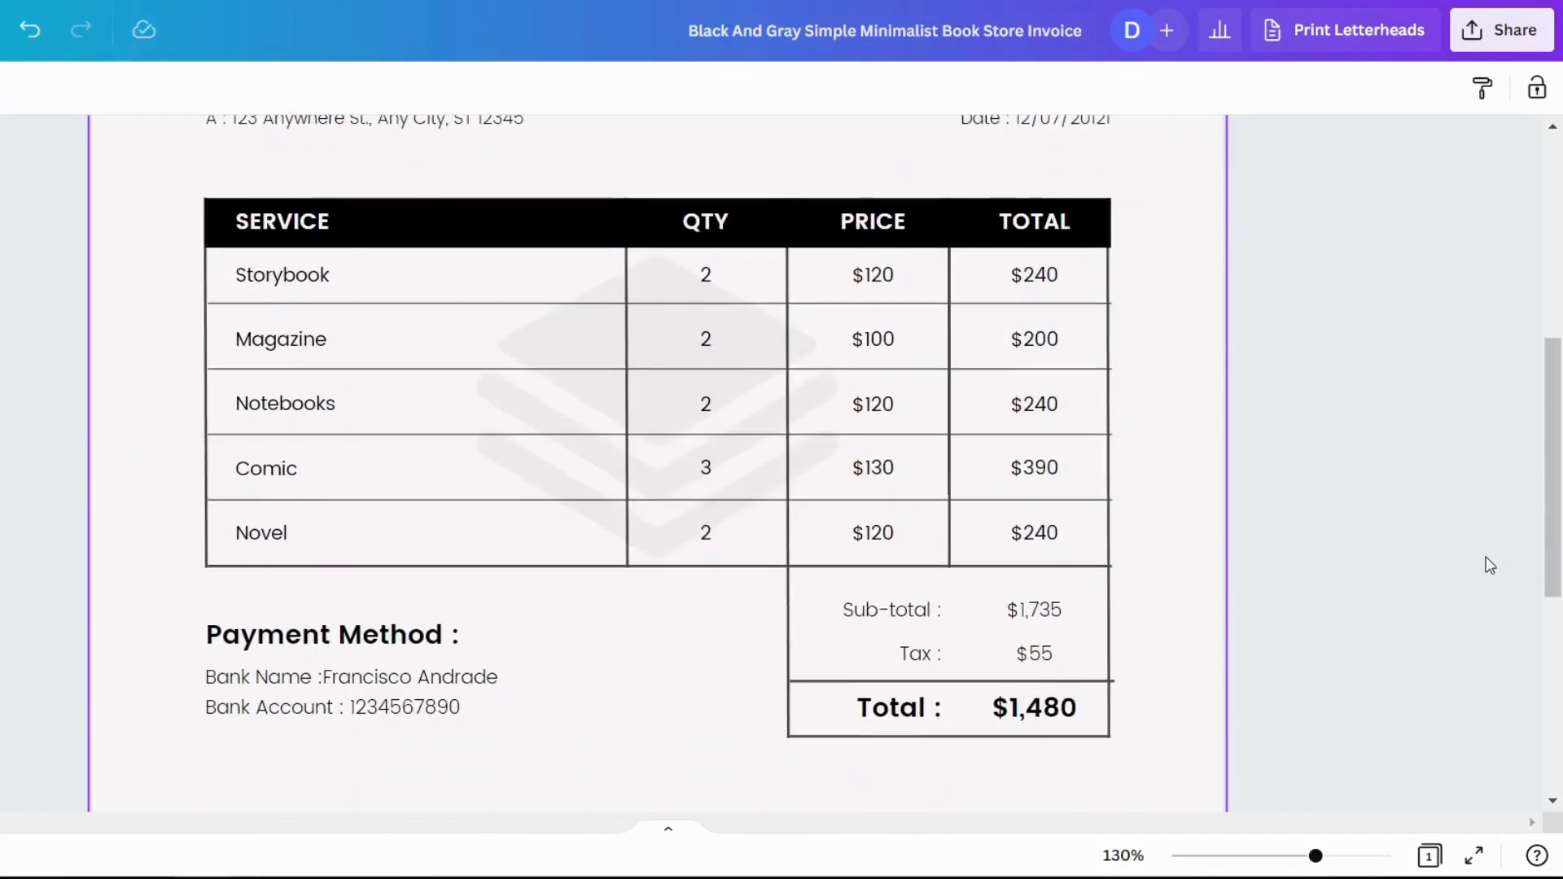
pyautogui.scroll(-4, 1490, 565)
pyautogui.scroll(-2, 1484, 566)
pyautogui.scroll(8, 1484, 565)
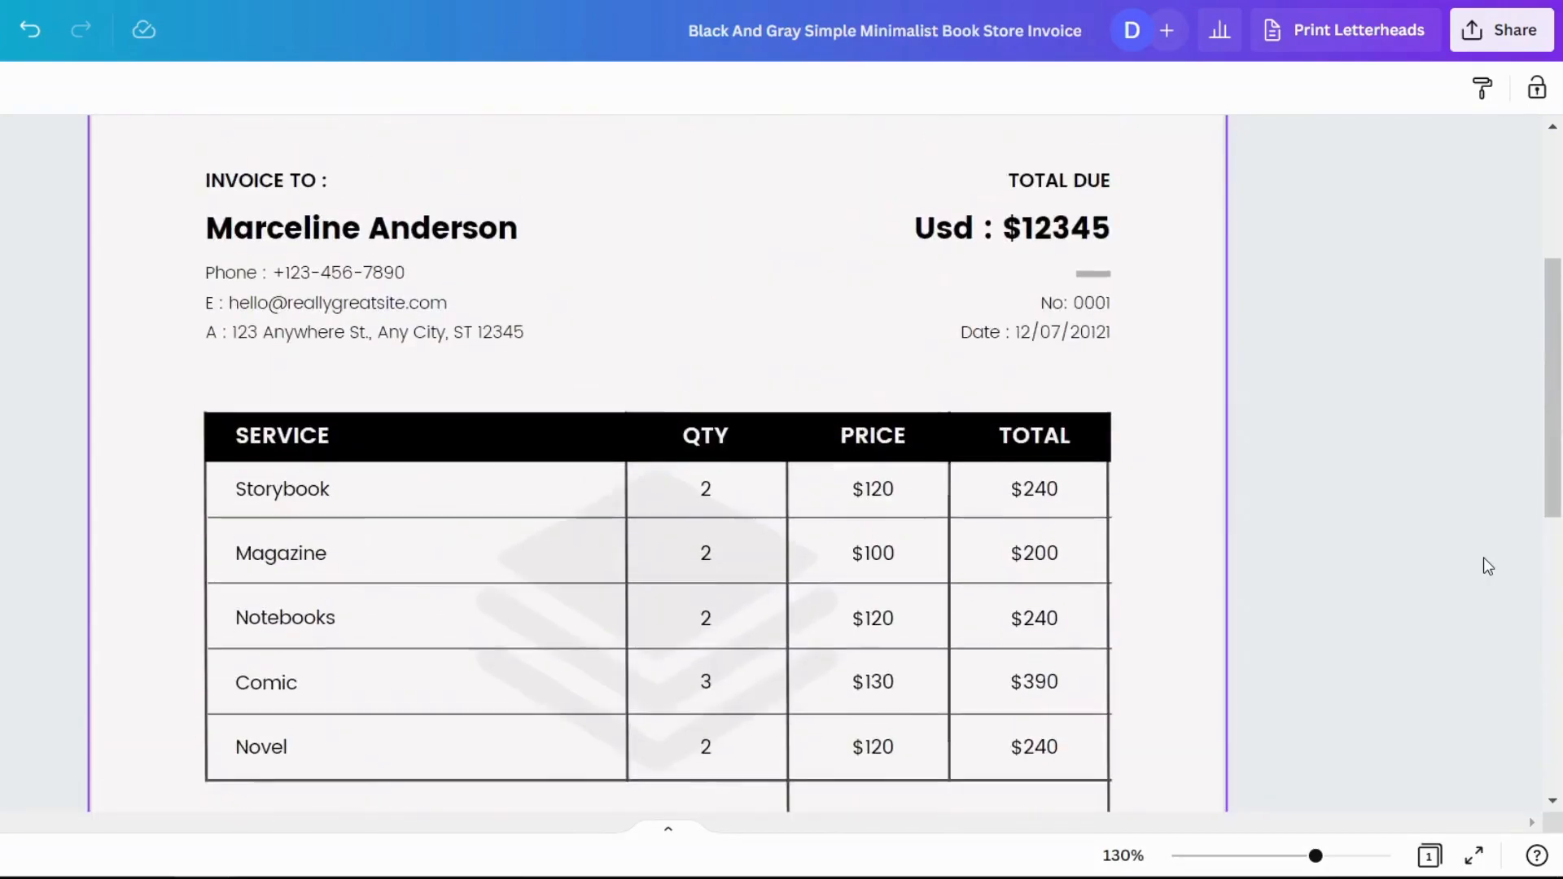
pyautogui.scroll(4, 1483, 556)
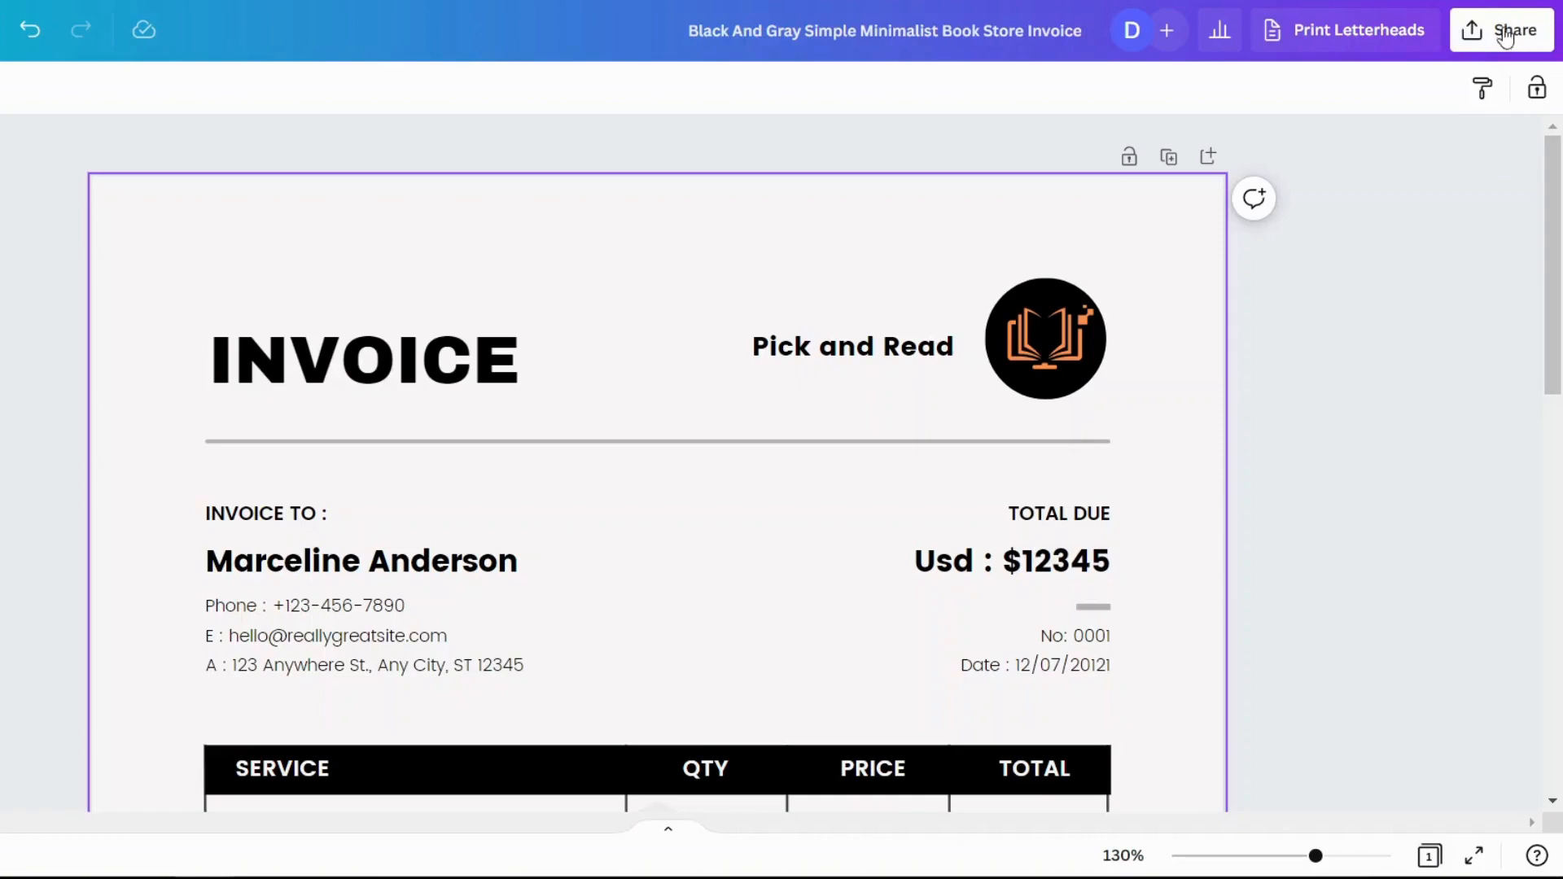
# Rename the design as "Invoice"
pyautogui.click(853, 32)
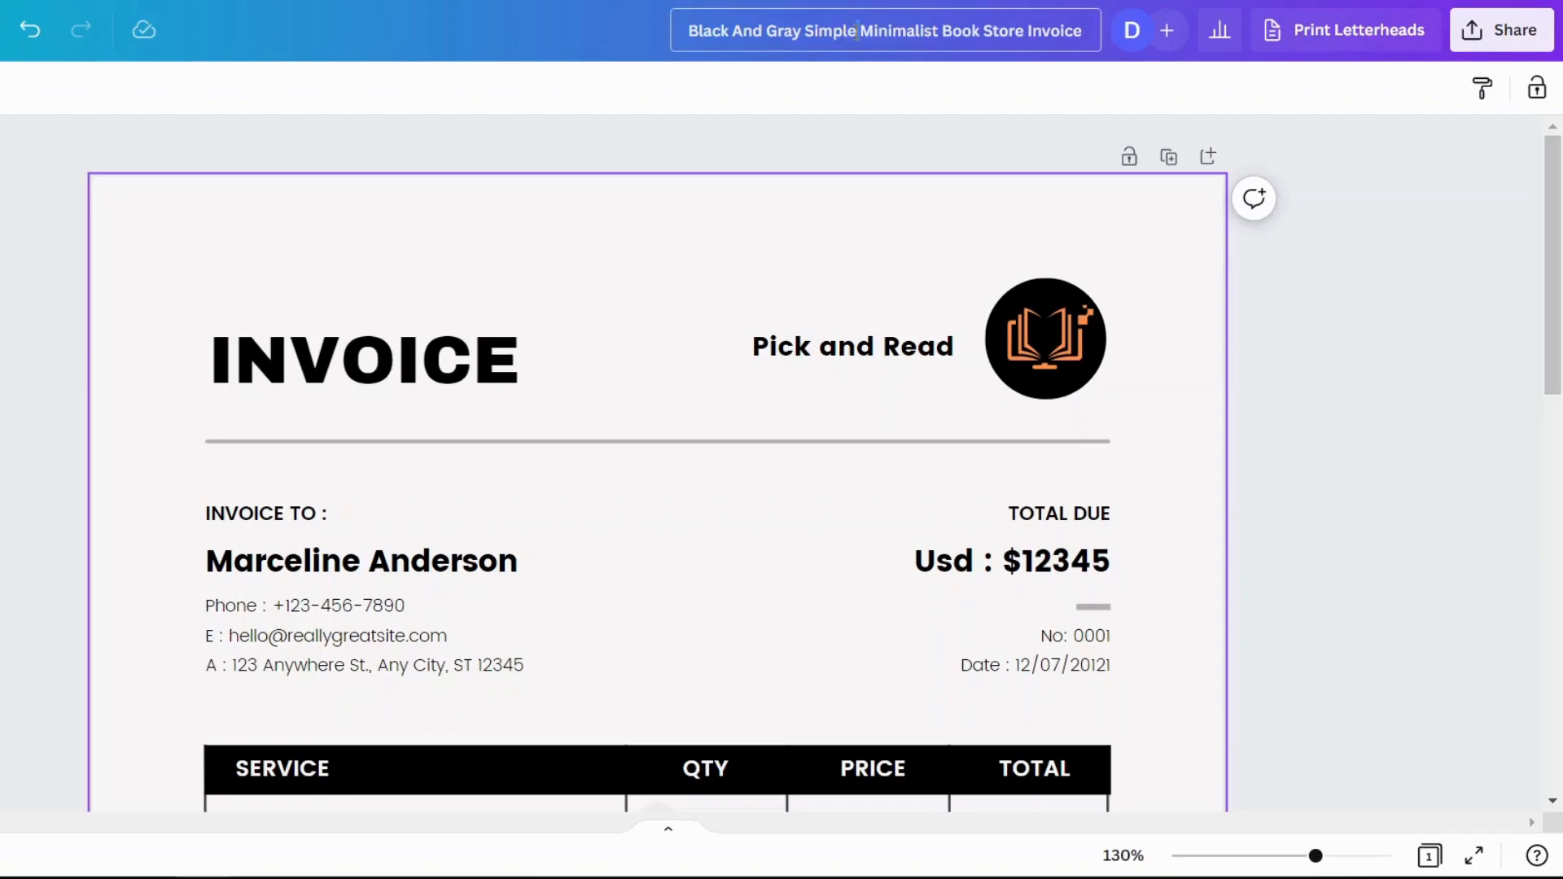
pyautogui.hotkey('ctrl', 'a')
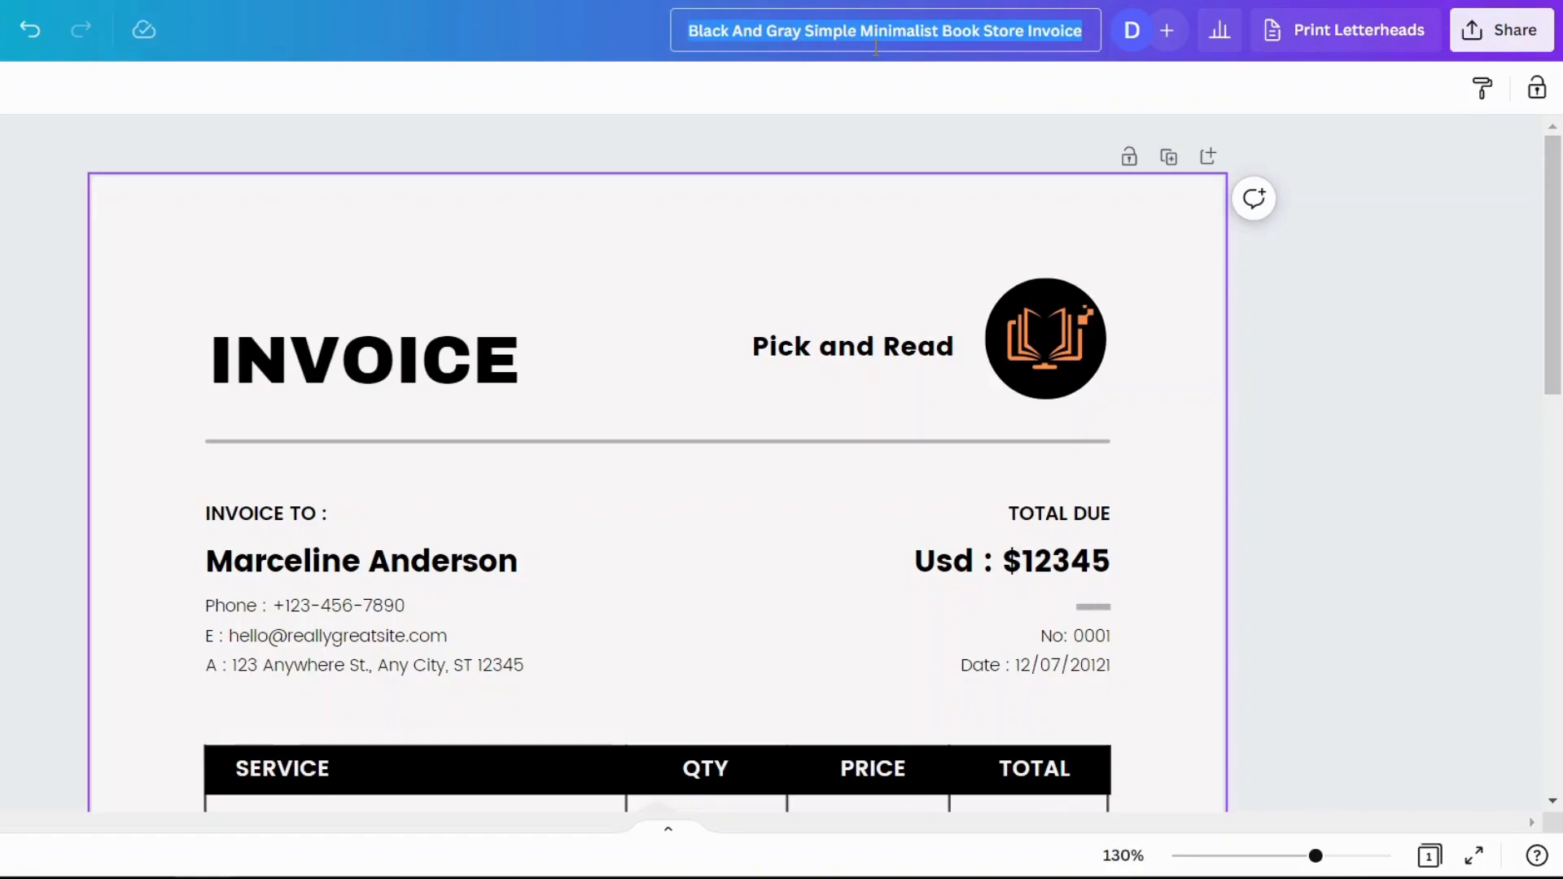
pyautogui.write('Invoice')
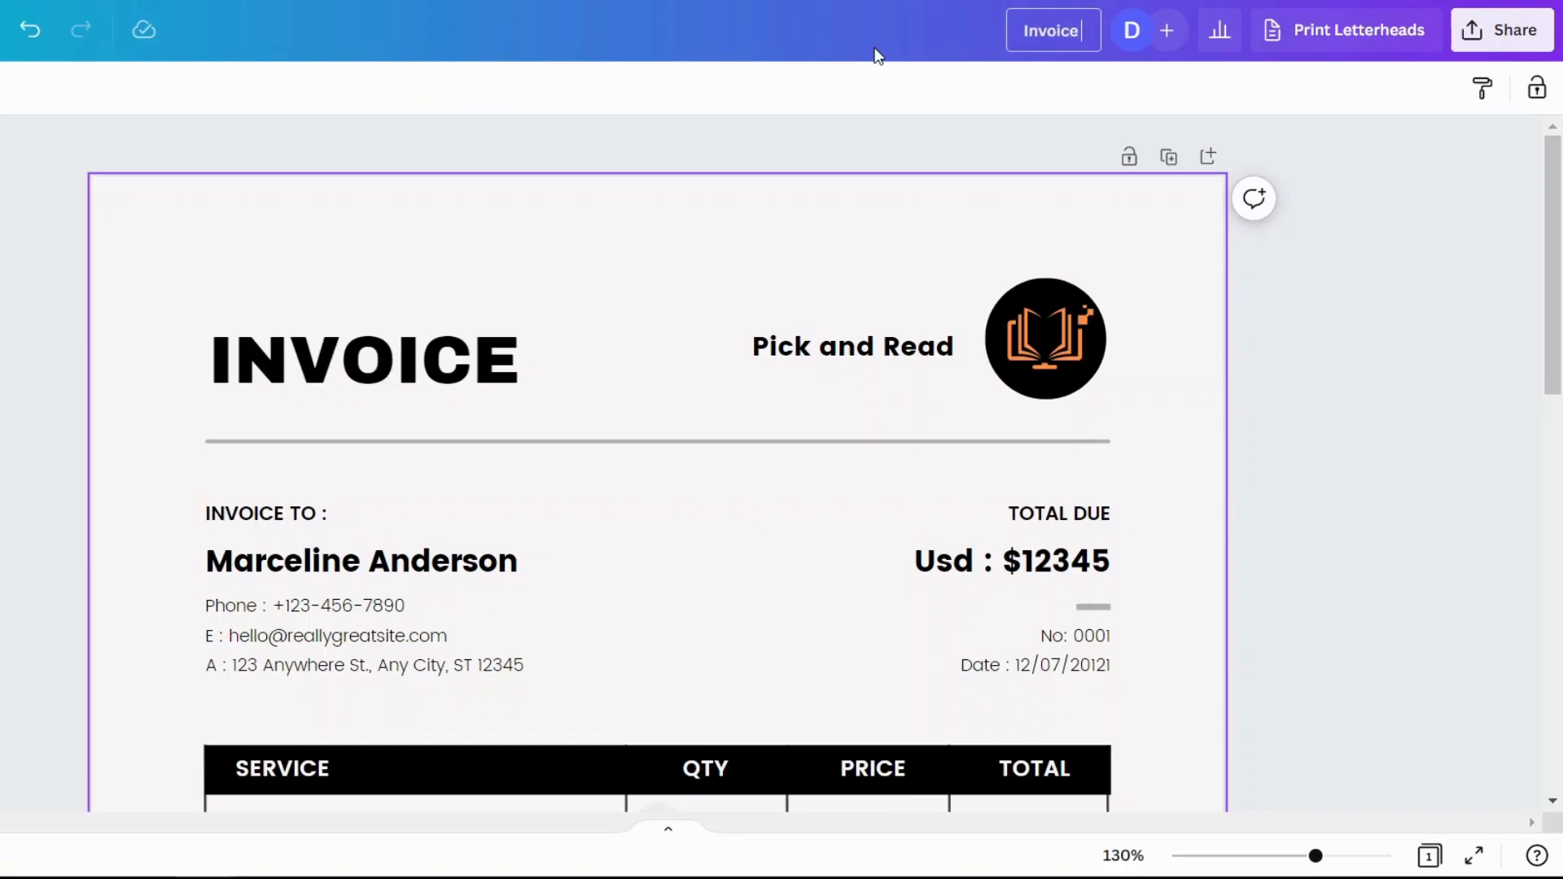
# Extend the design's name to "Invoice Pick and Read"
pyautogui.write(' Pick an')
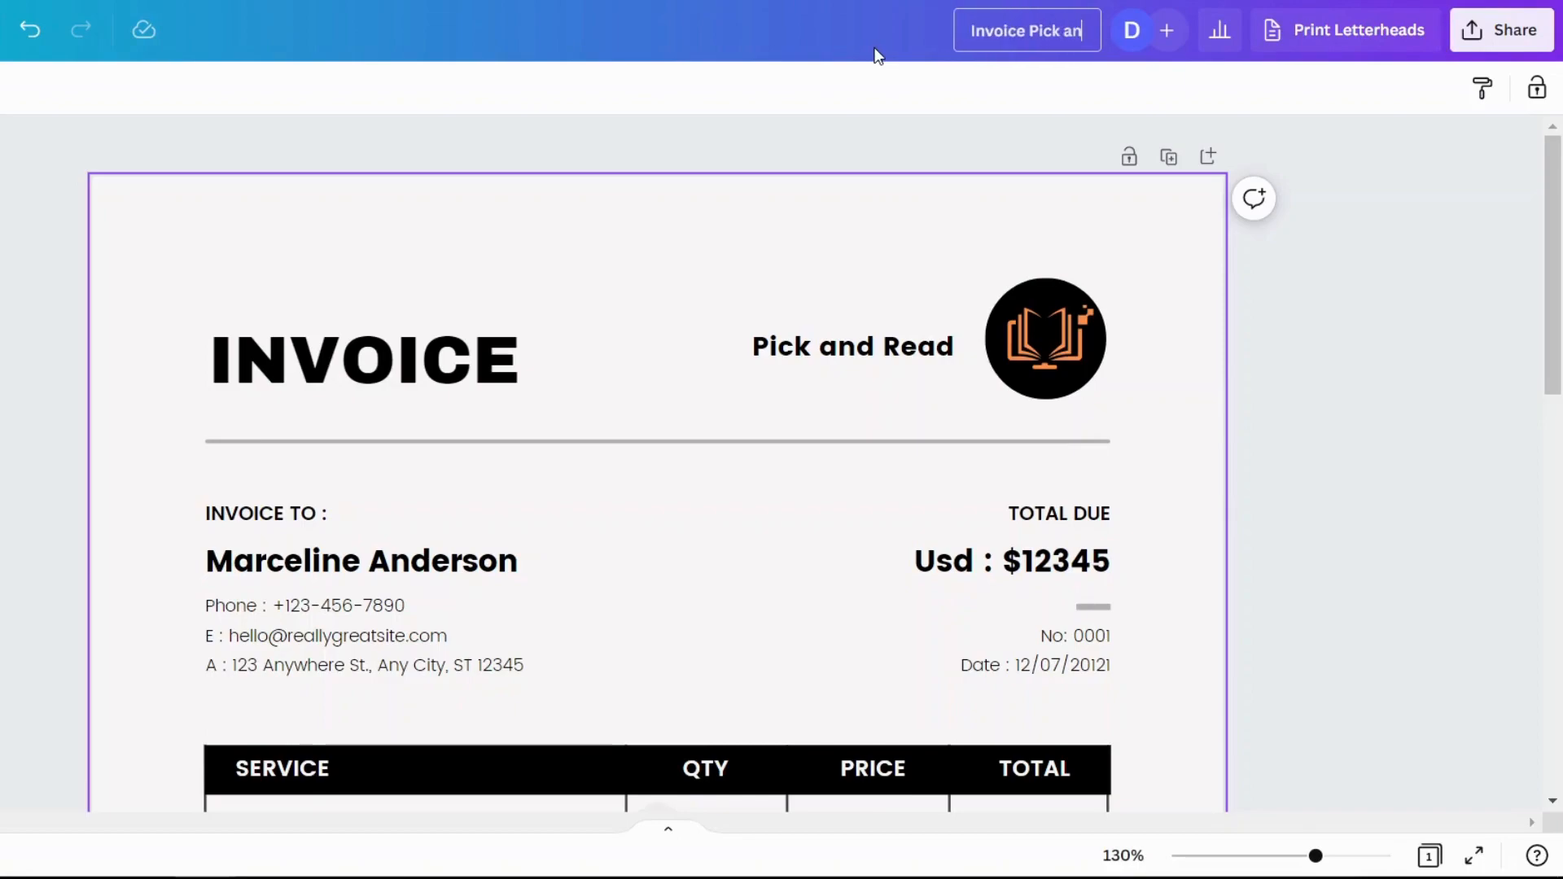
pyautogui.write('d read')
pyautogui.press('BackSpace')
pyautogui.press('BackSpace')
pyautogui.press('BackSpace')
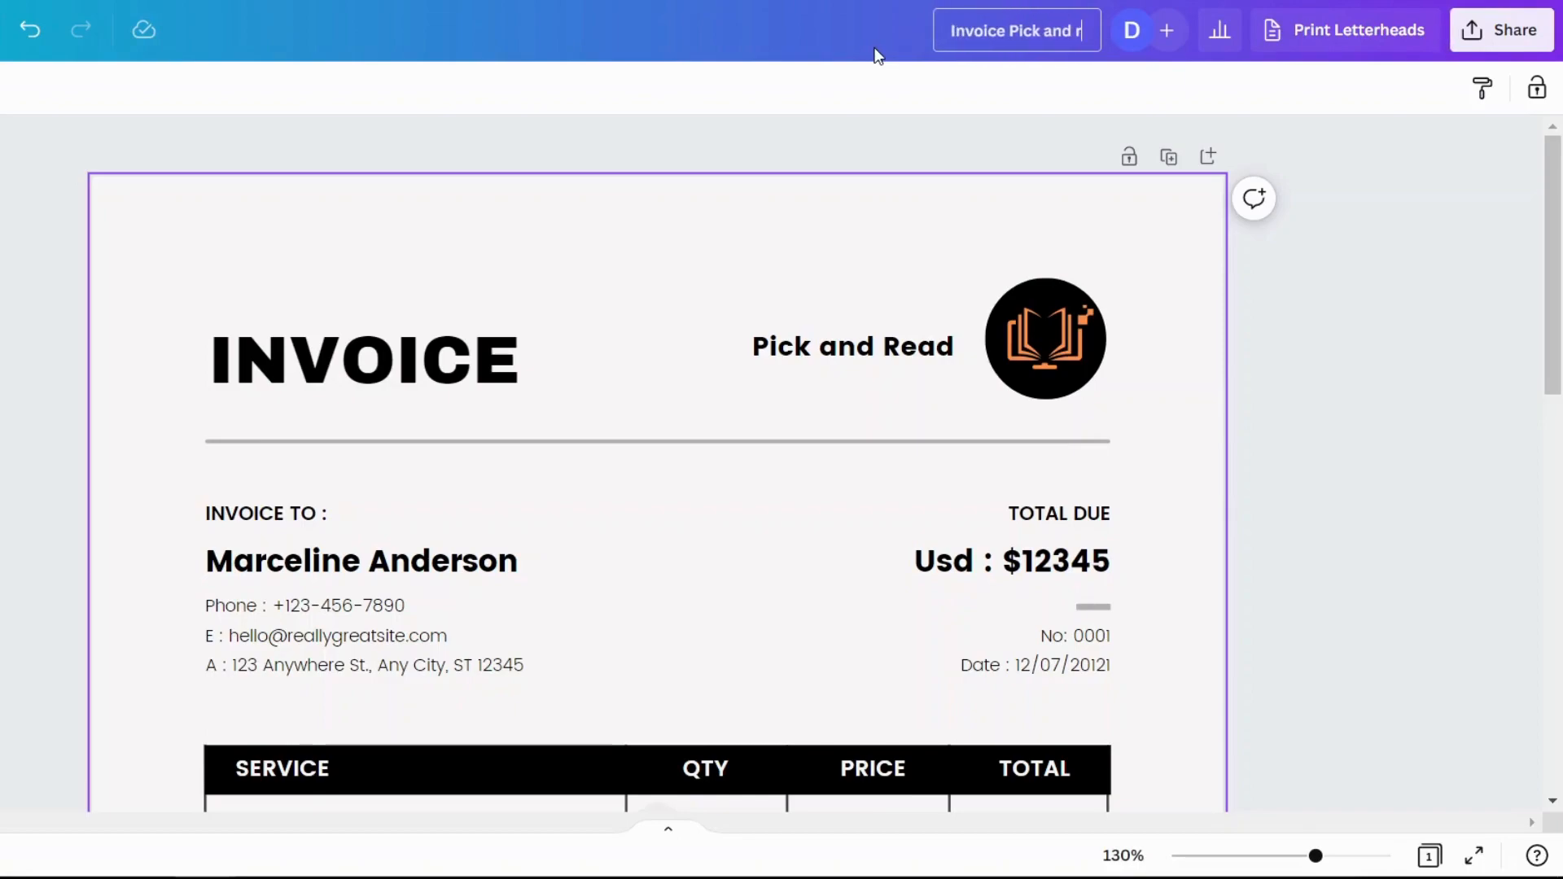
pyautogui.press('BackSpace')
pyautogui.write('Read')
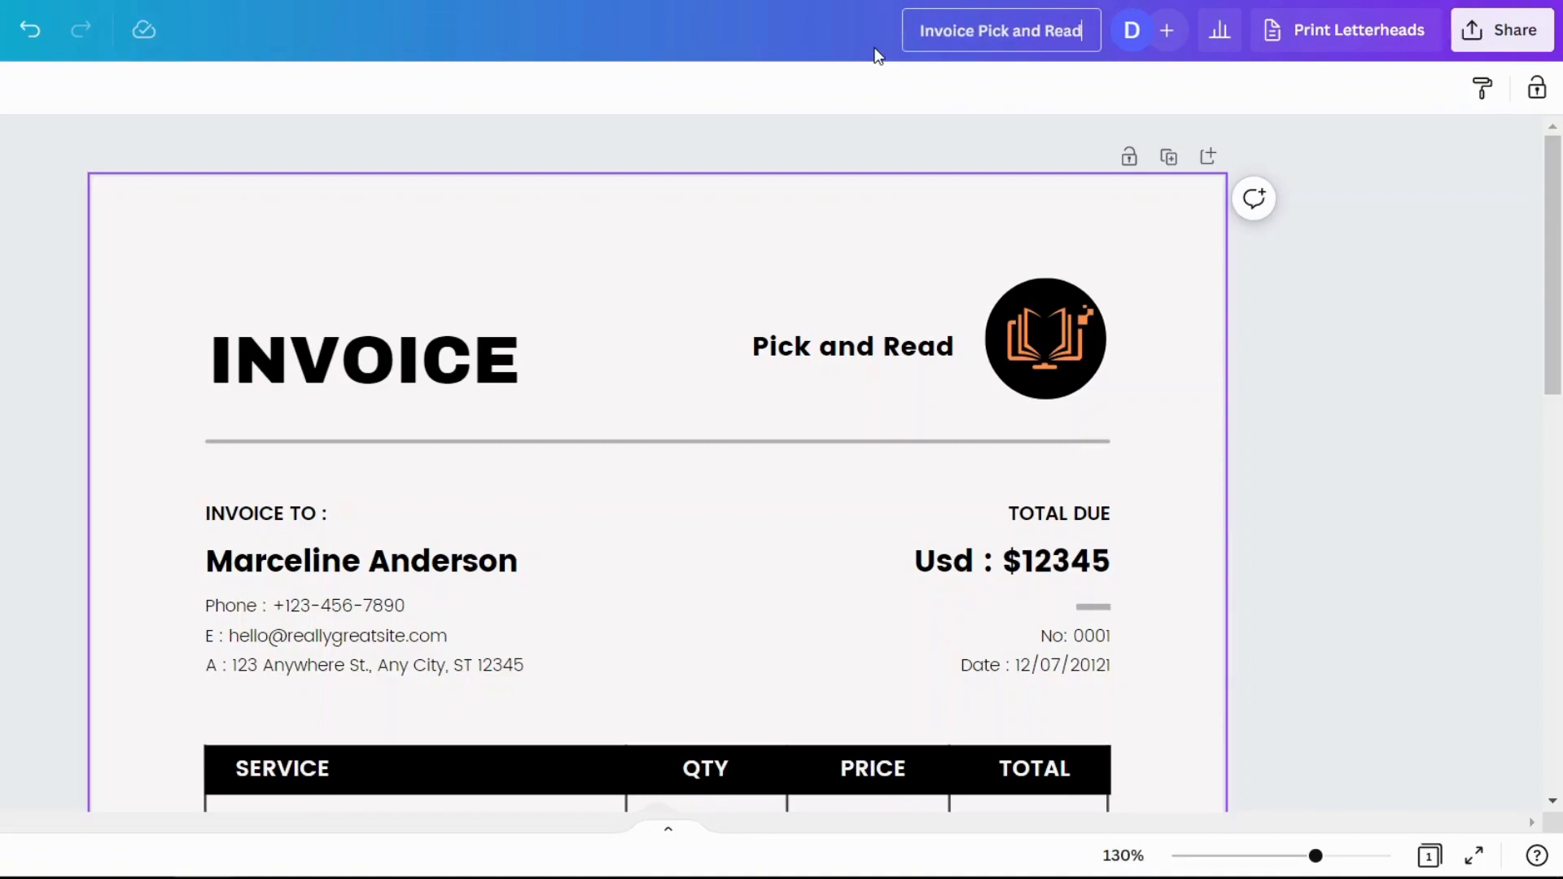
pyautogui.click(900, 96)
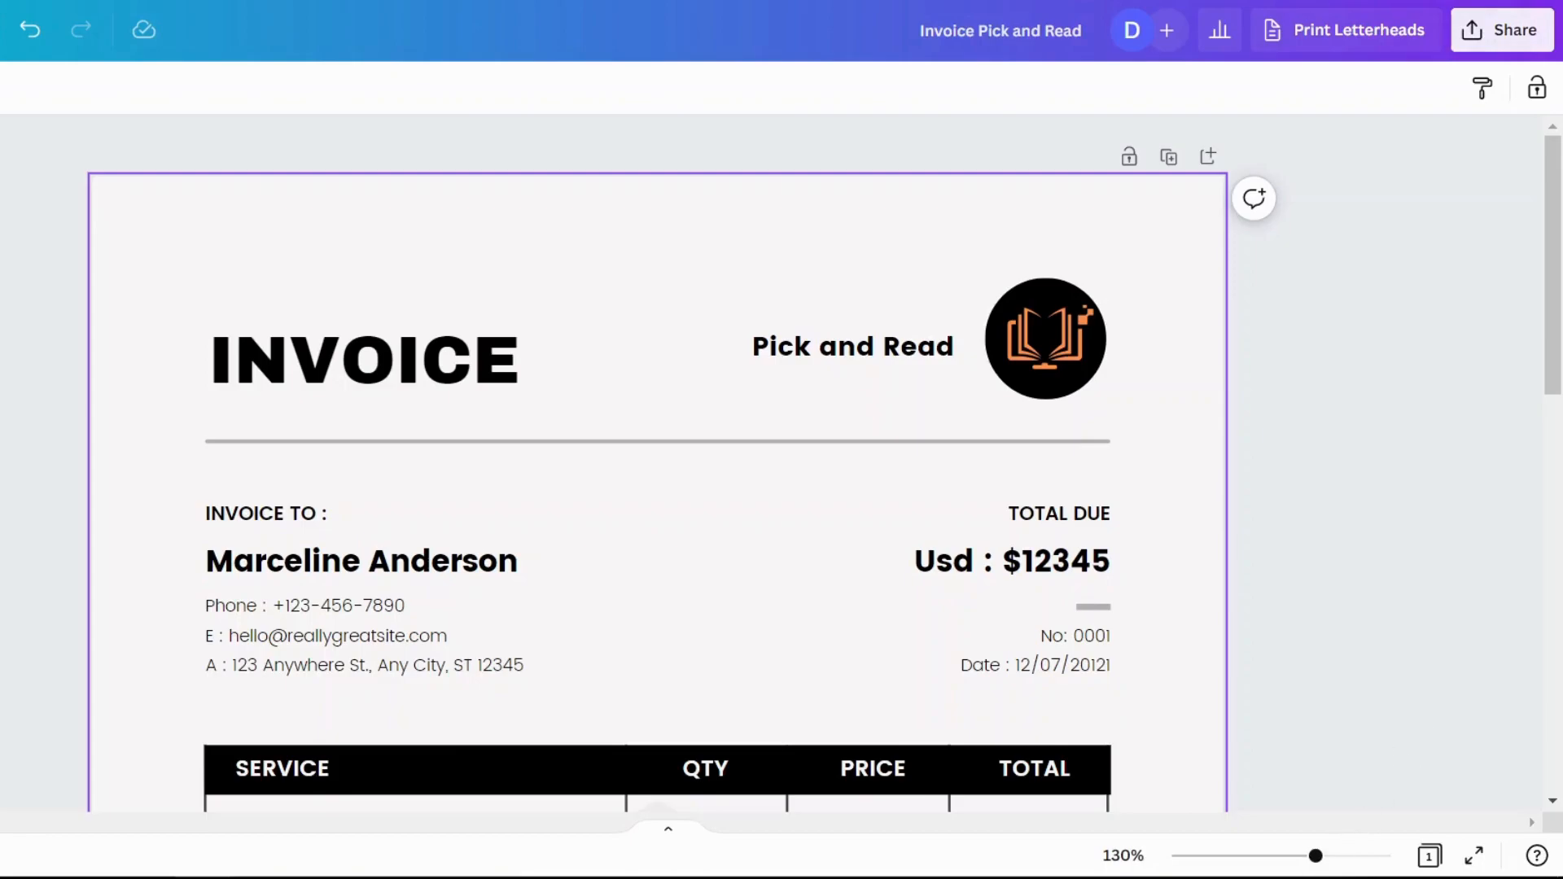
# Duplicate the invoice page to create a second invoice
pyautogui.moveTo(1316, 856); pyautogui.dragTo(1272, 856)
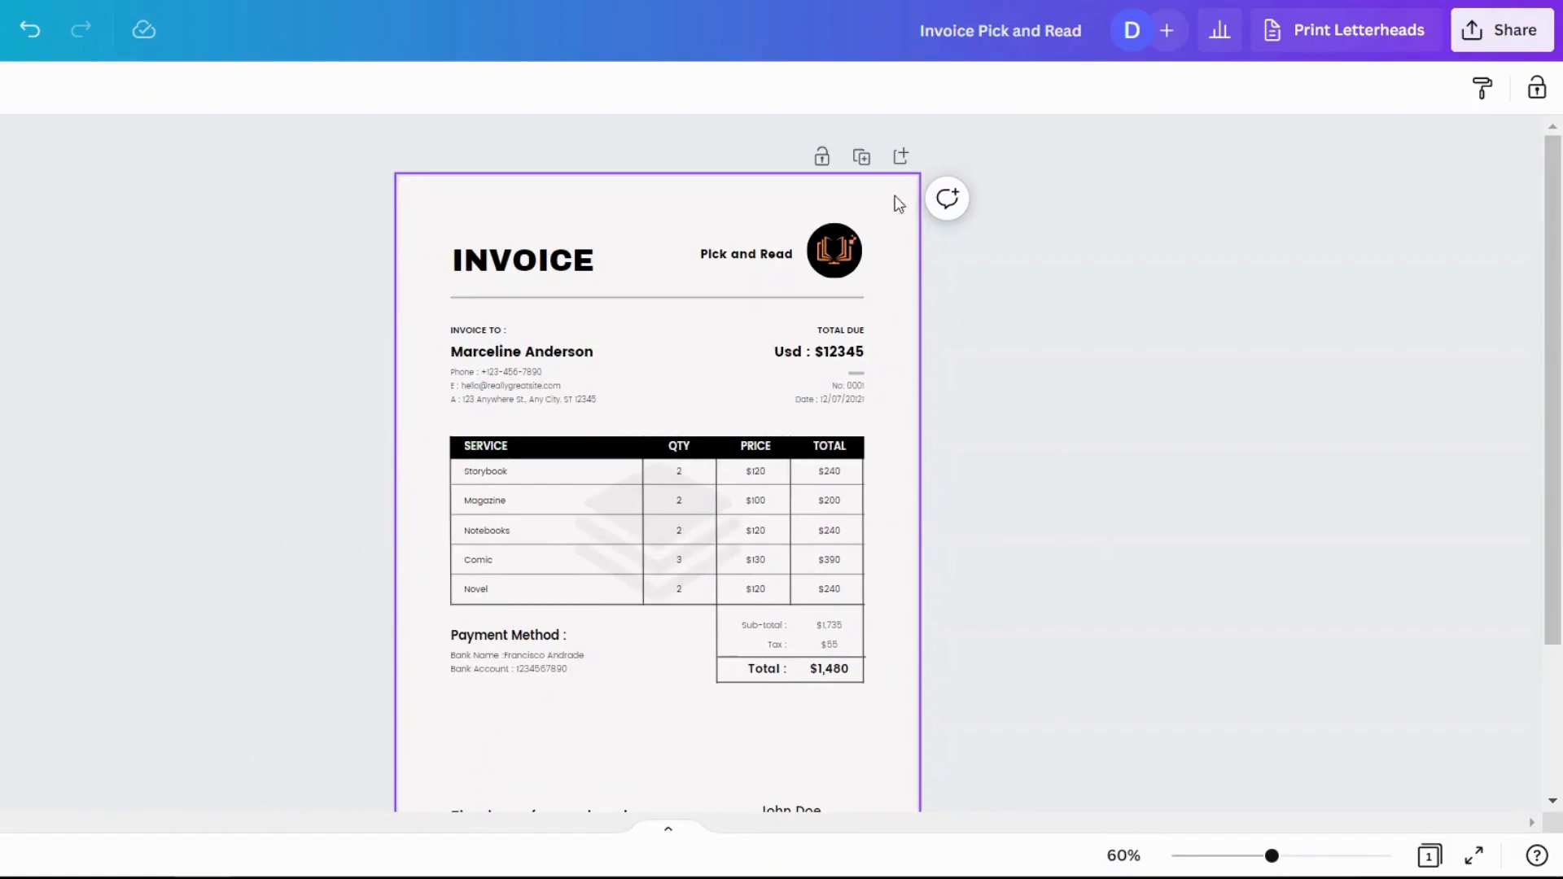
pyautogui.click(860, 156)
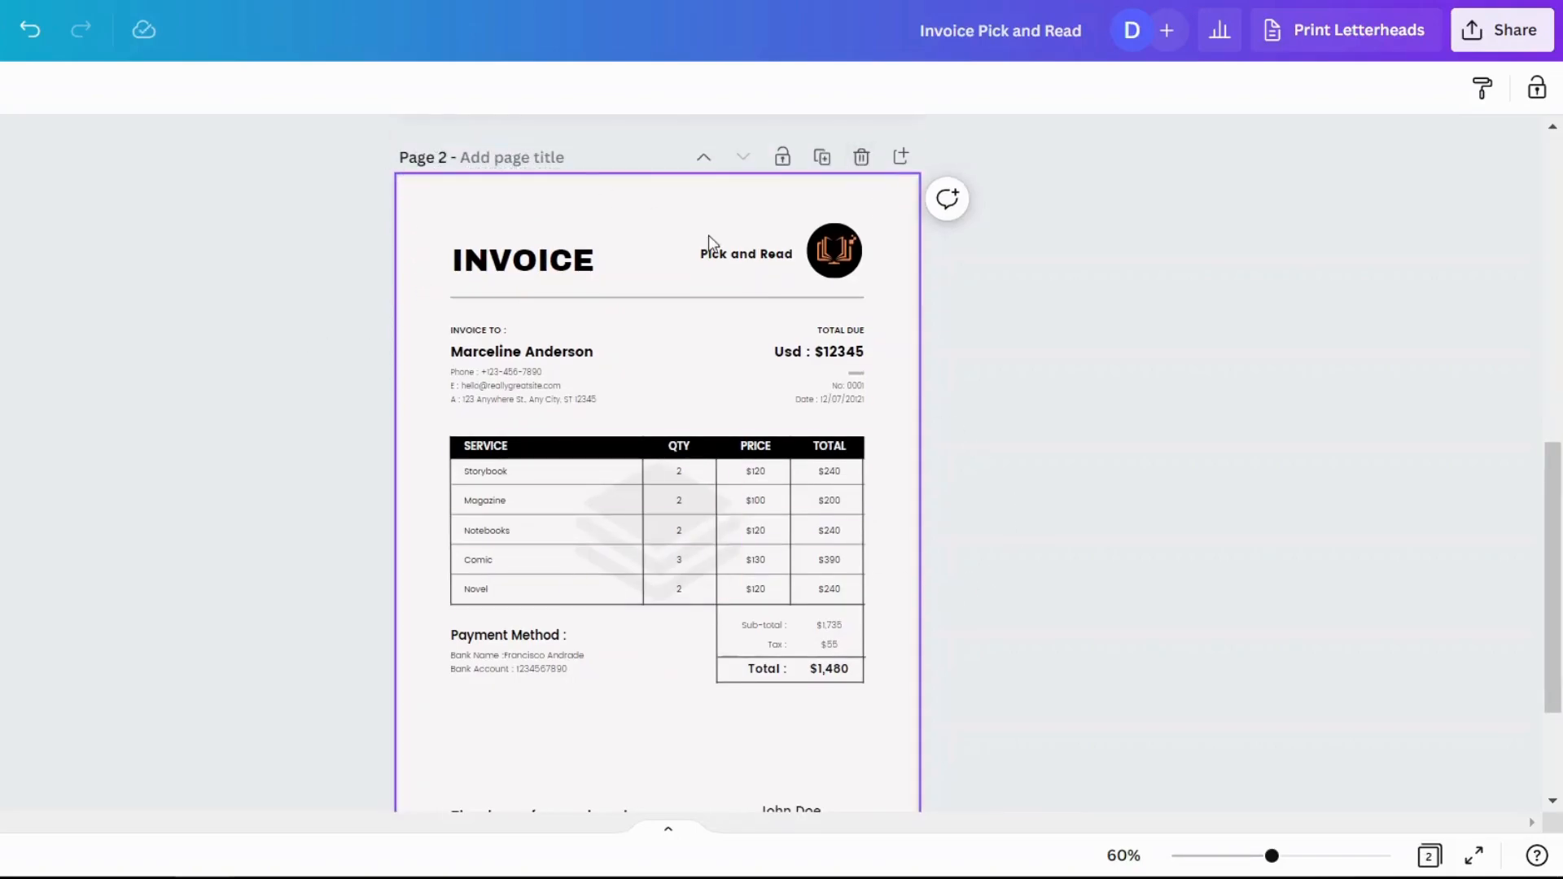
pyautogui.scroll(10, 1144, 453)
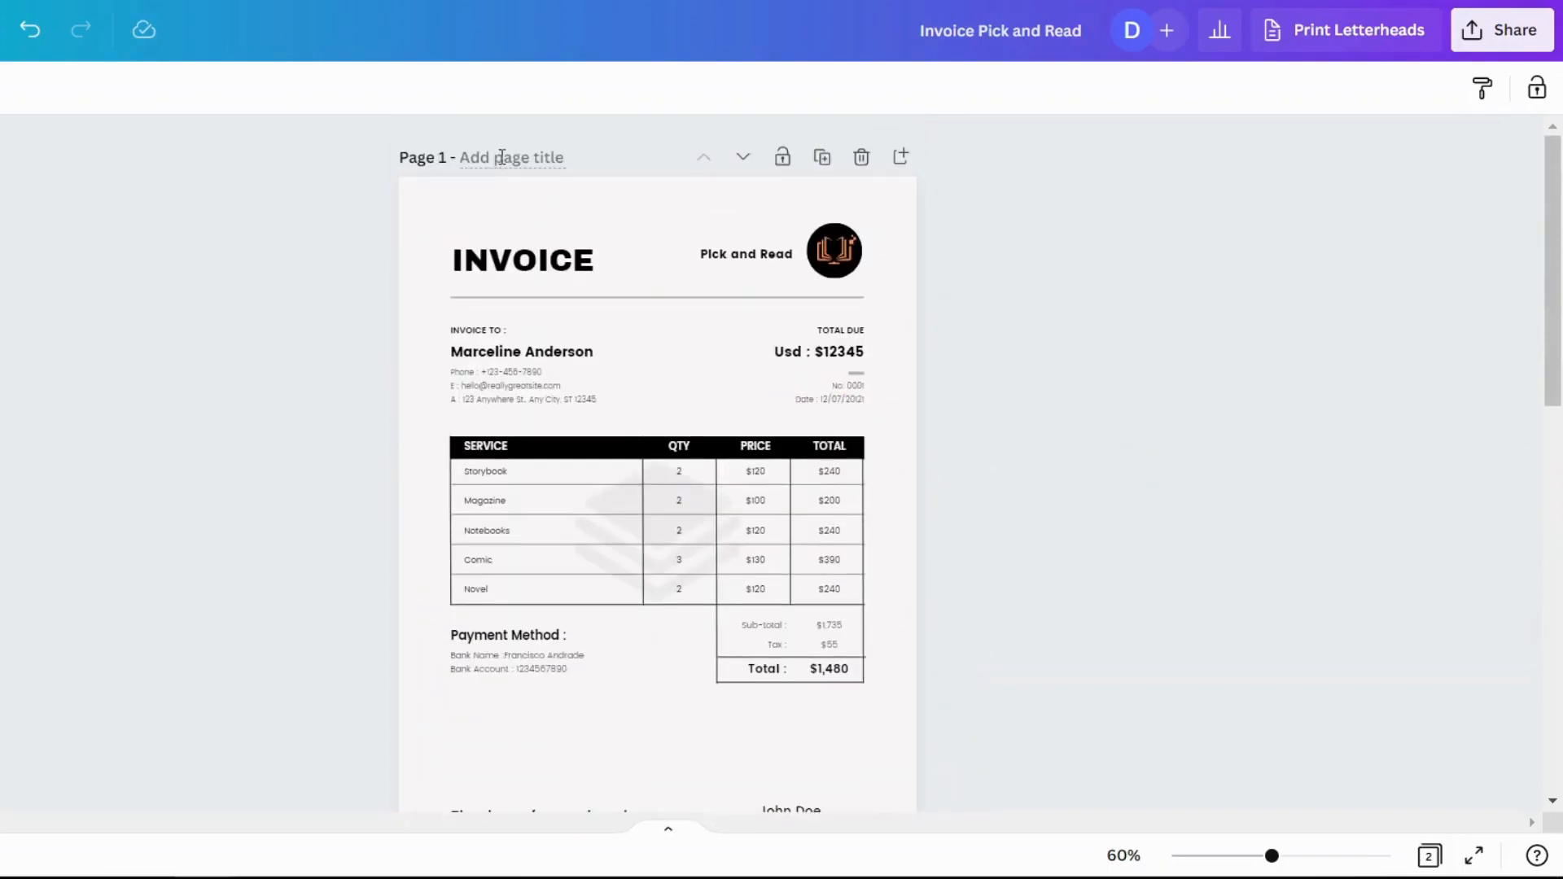
# Title page 1 and page 2 each with a customer's first name
pyautogui.click(502, 157)
pyautogui.write('frankie')
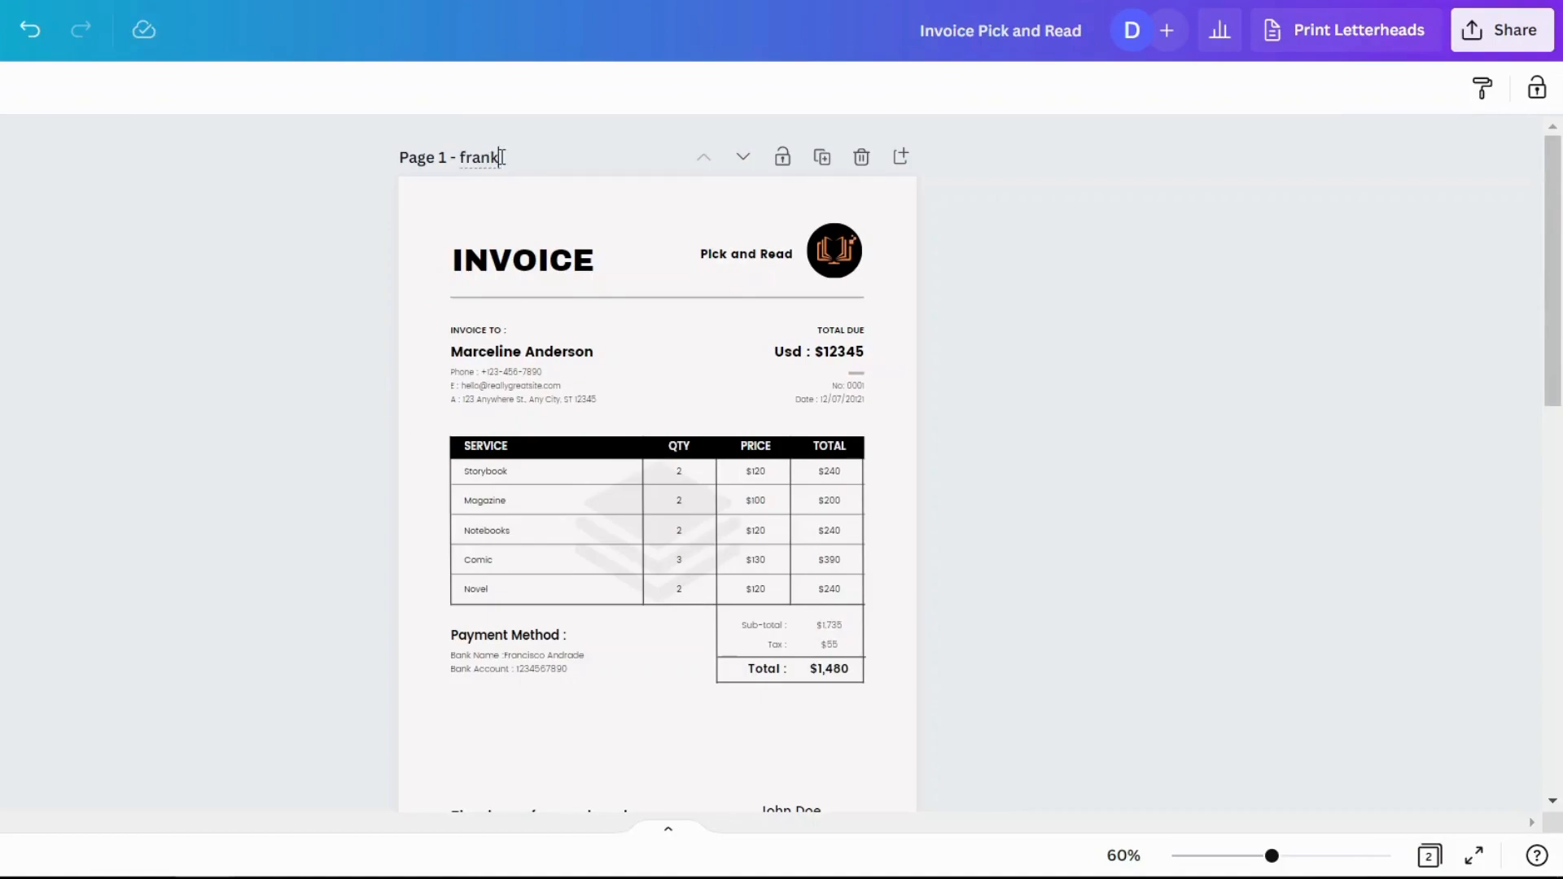
pyautogui.press('BackSpace')
pyautogui.press('BackSpace')
pyautogui.write('ankie')
pyautogui.scroll(-5, 604, 548)
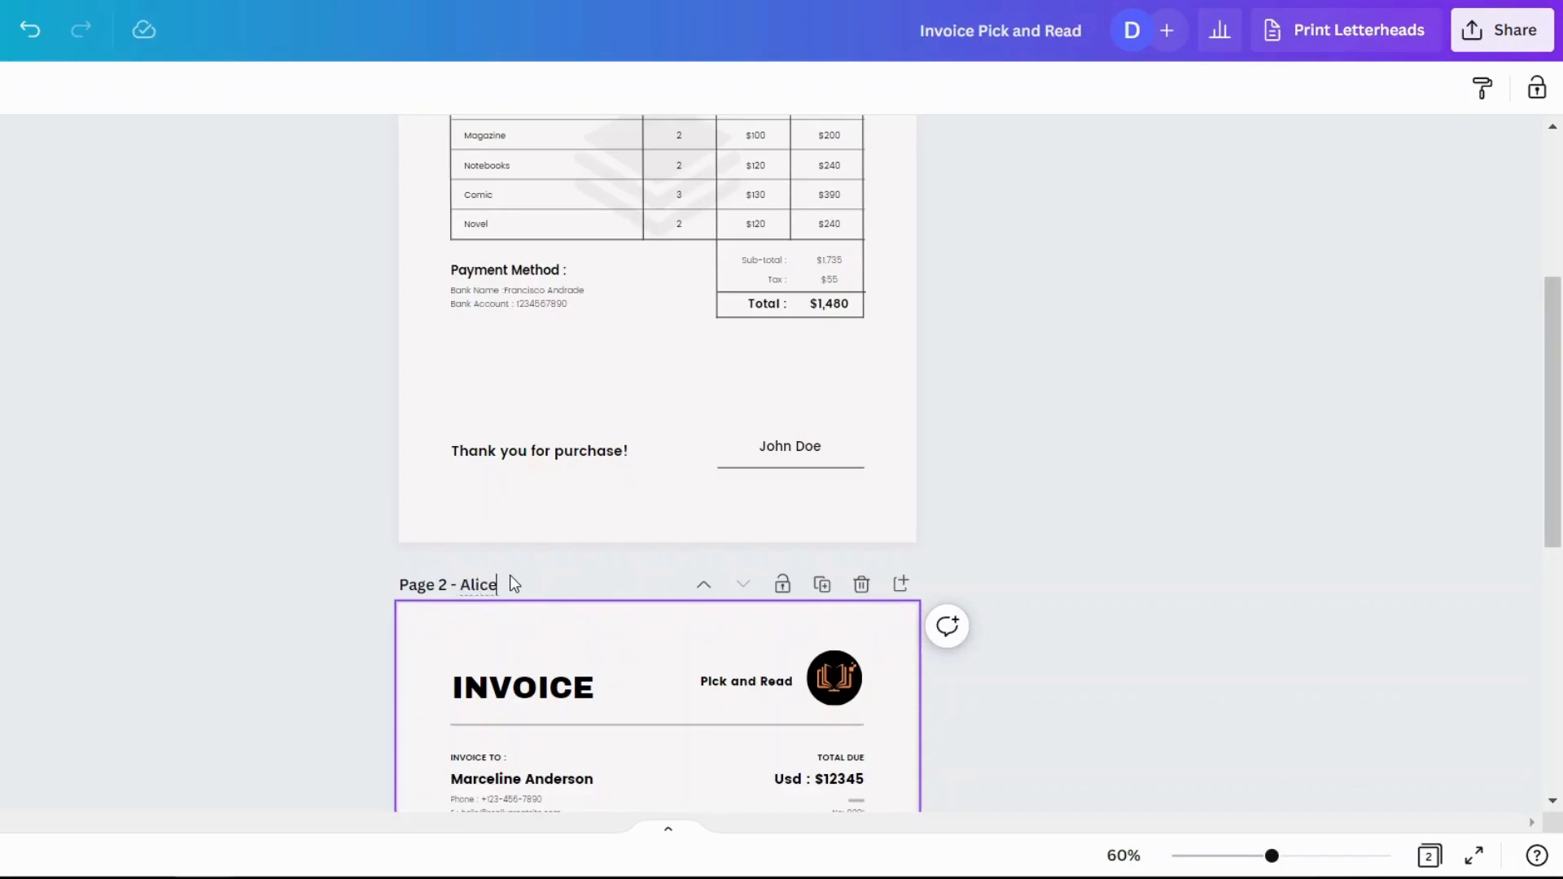
# Replace the page 1 title with the first name of the customer shown under INVOICE TO on that page
pyautogui.scroll(-6, 1162, 530)
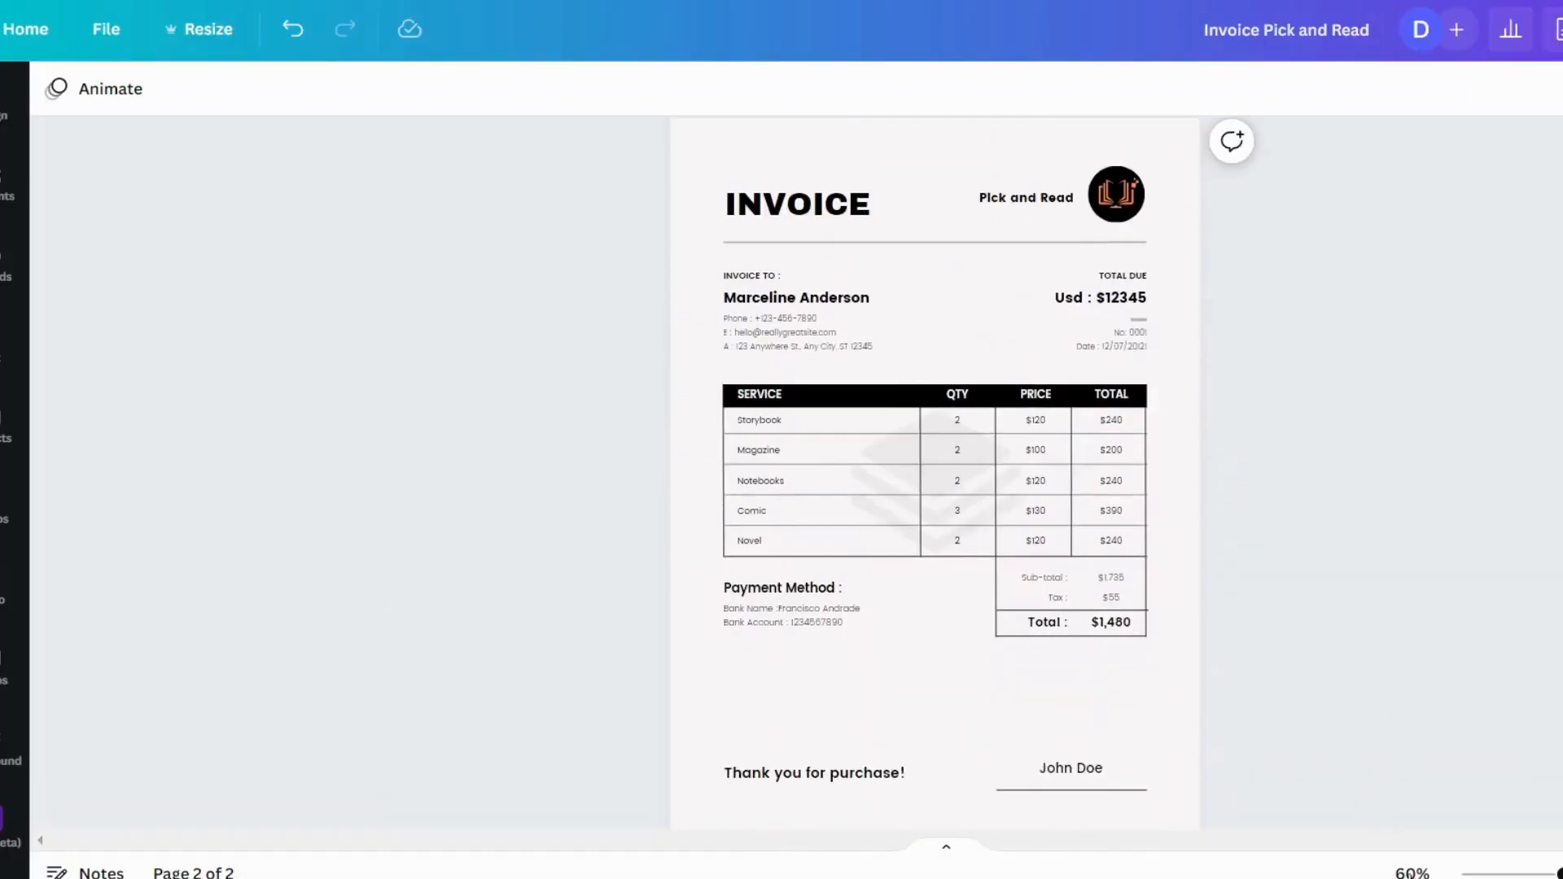
pyautogui.moveTo(1557, 874); pyautogui.dragTo(1562, 874)
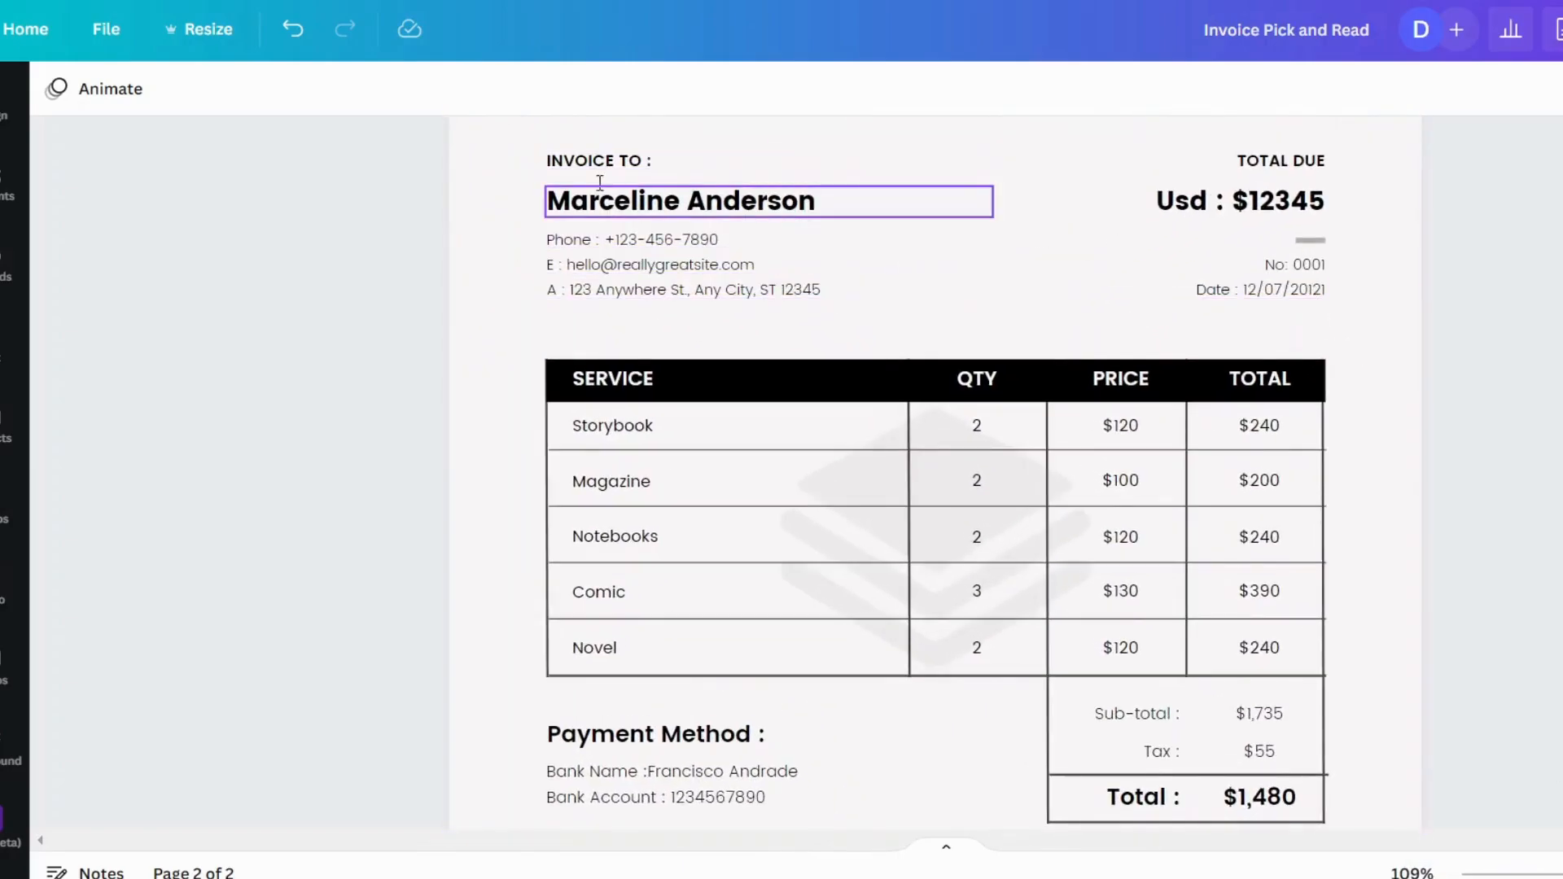
pyautogui.scroll(5, 770, 231)
pyautogui.scroll(15, 770, 230)
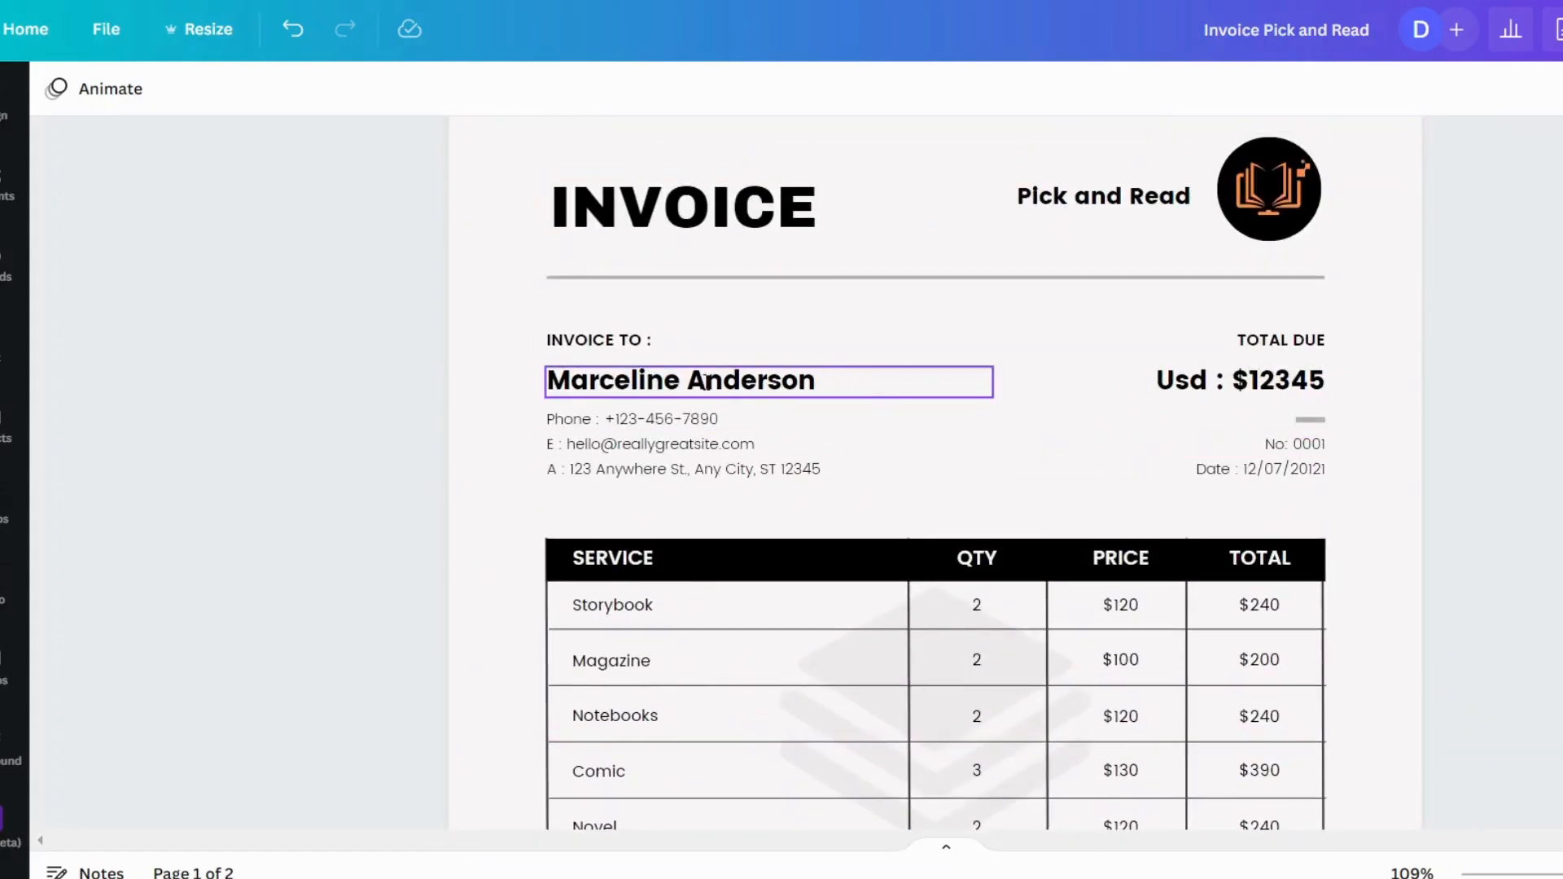
pyautogui.scroll(2, 733, 310)
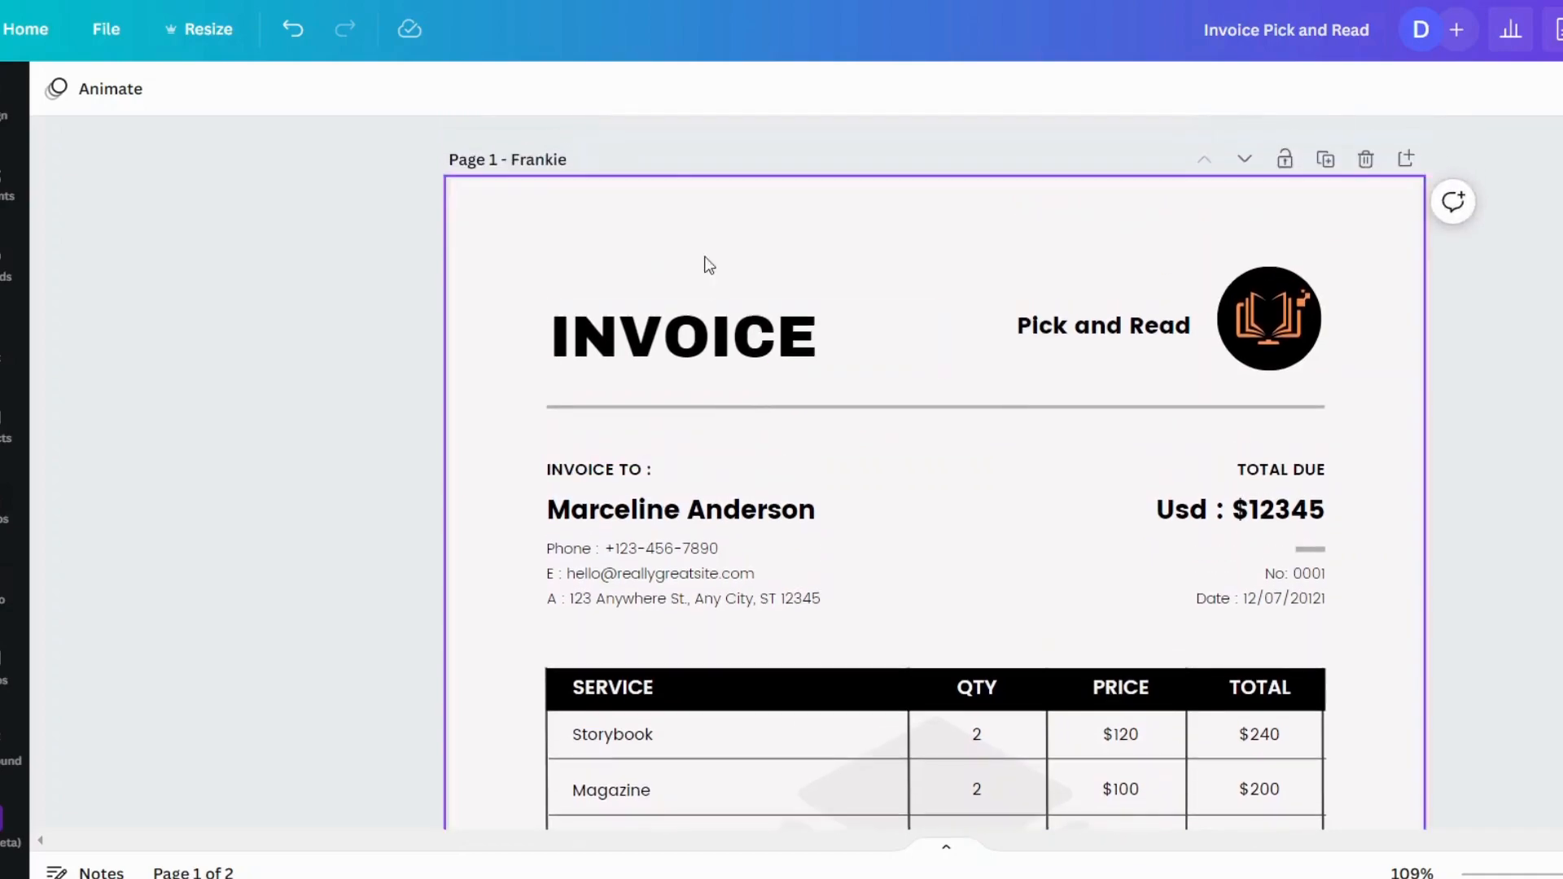
pyautogui.doubleClick(527, 158)
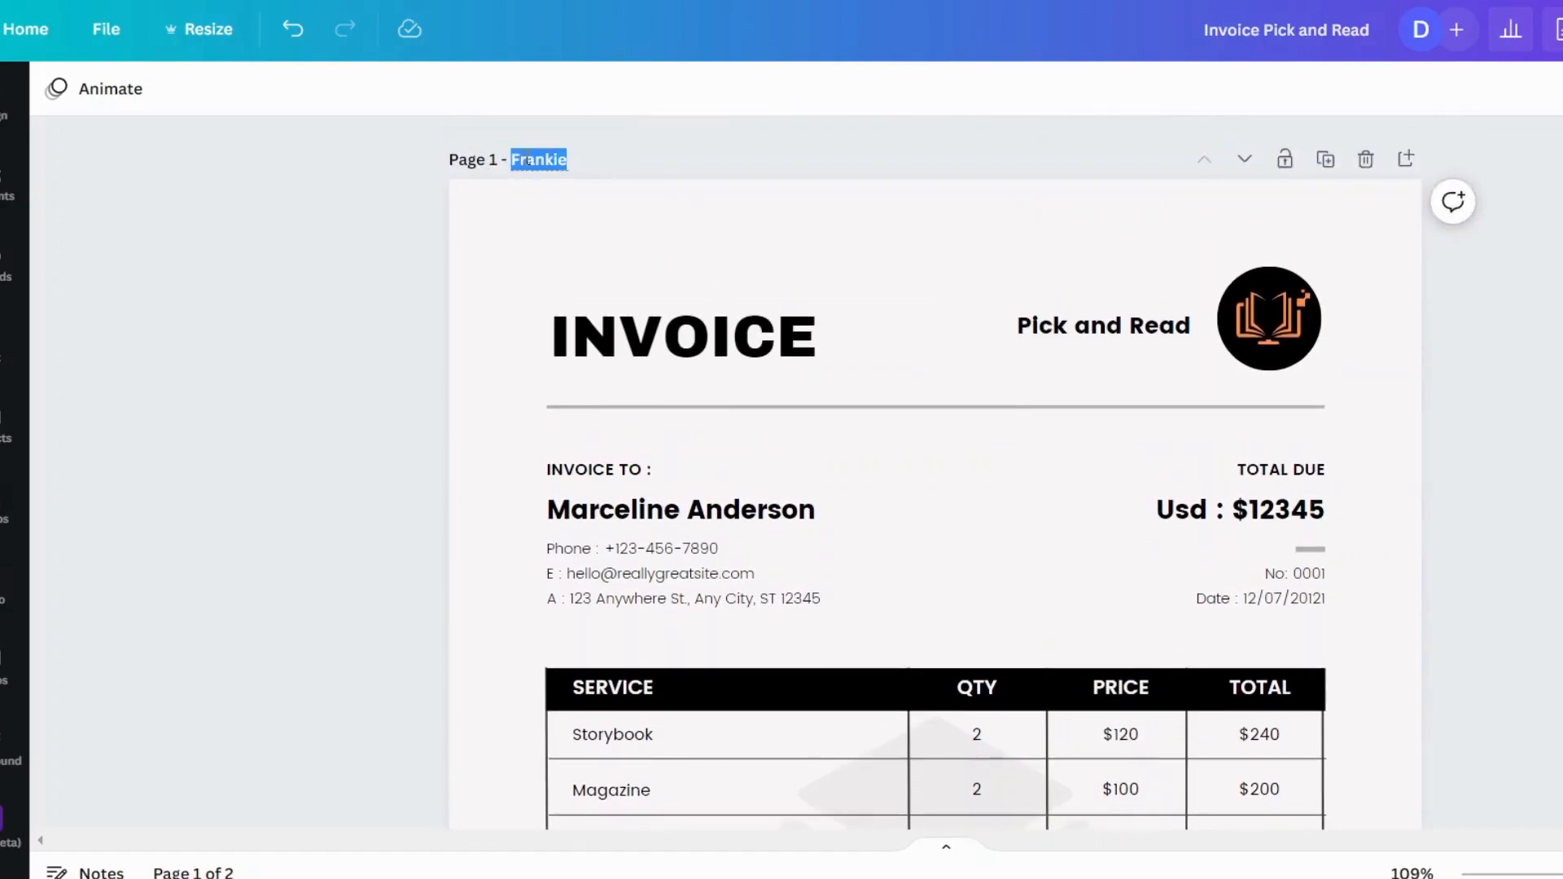
pyautogui.write('Marceline')
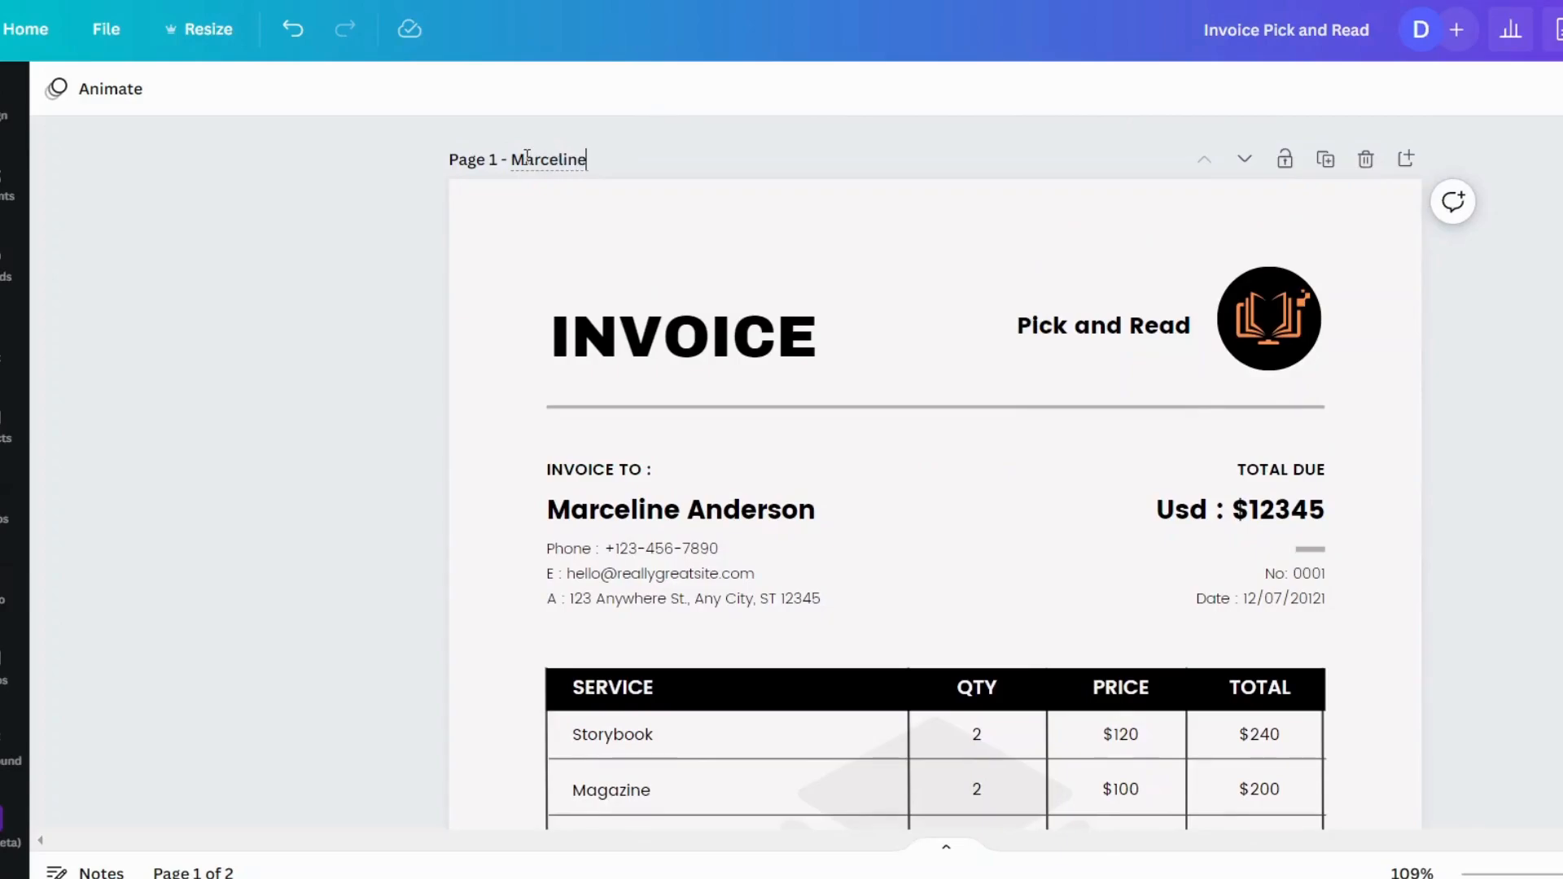
# Replace the customer's full name under INVOICE TO on page 2 with the name matching that page's title
pyautogui.scroll(-9, 1500, 464)
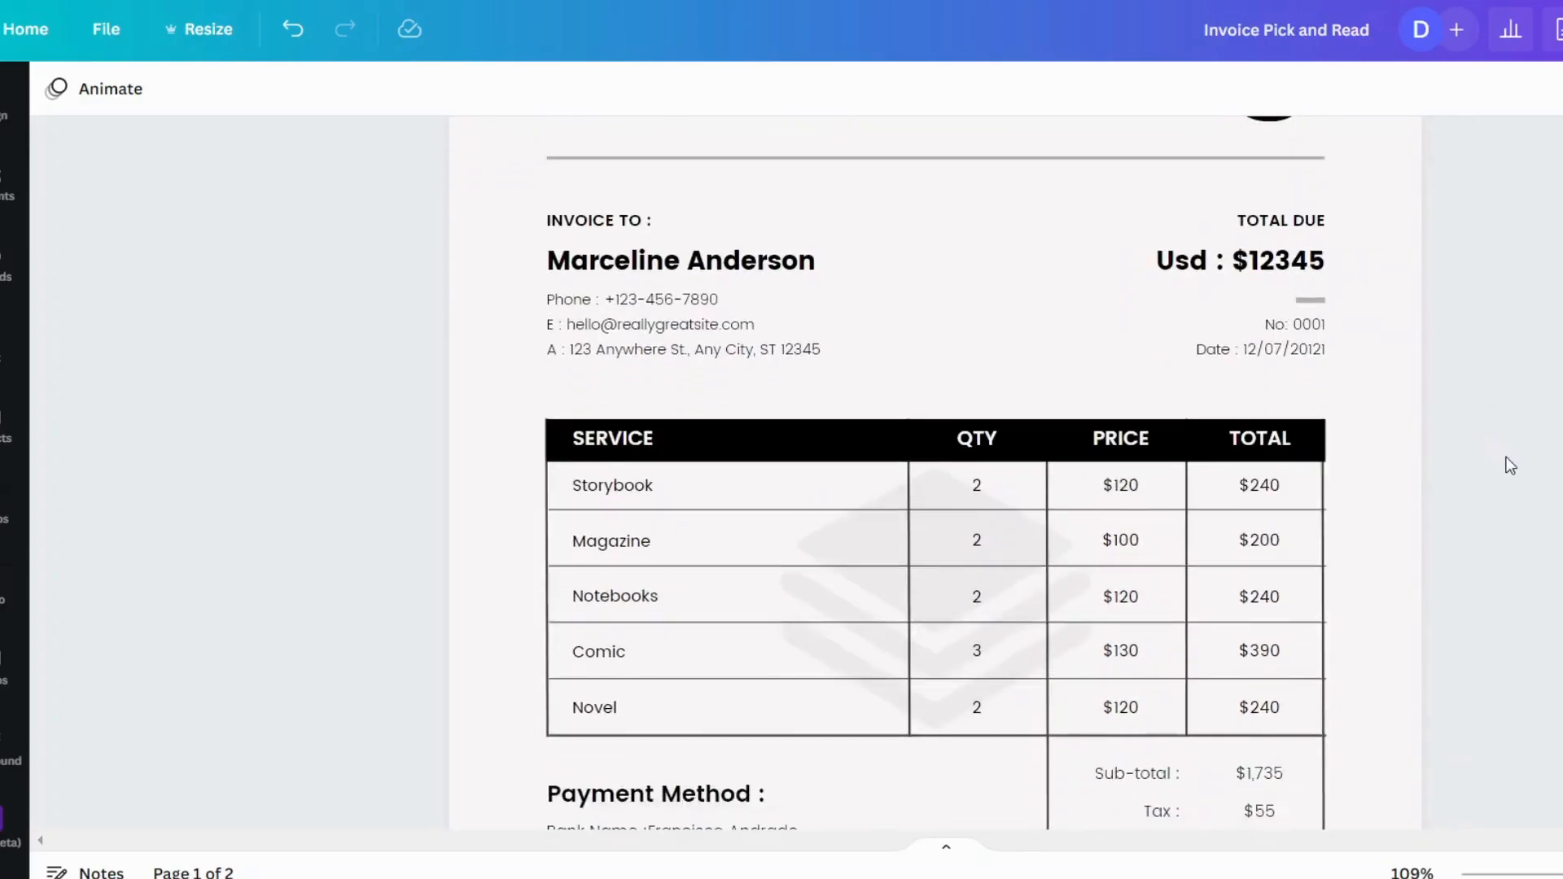
pyautogui.scroll(-6, 1510, 466)
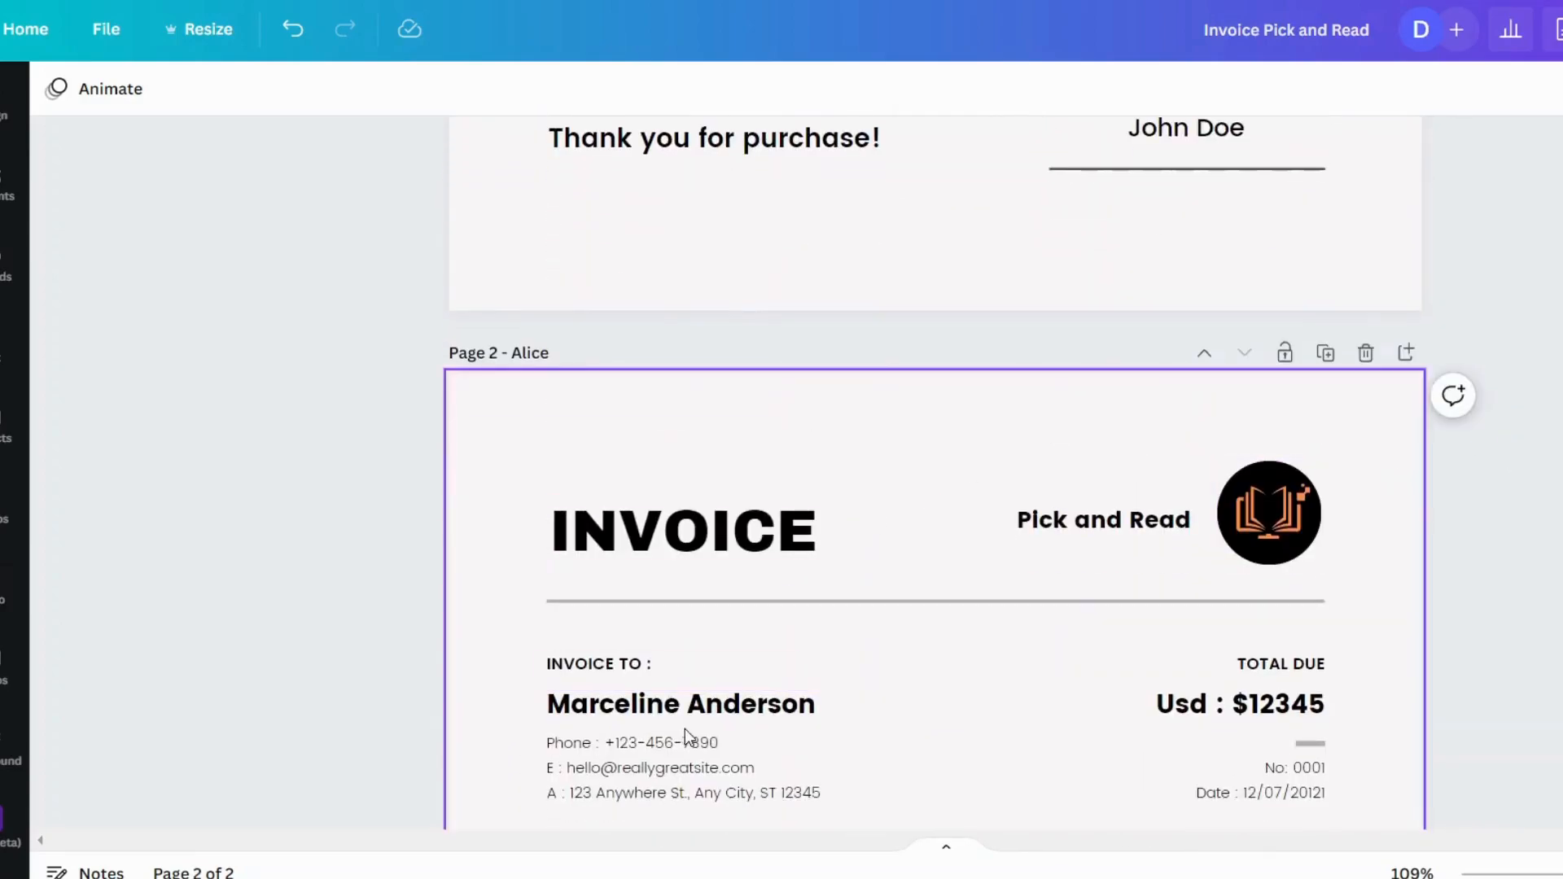
pyautogui.click(660, 704)
pyautogui.click(657, 704)
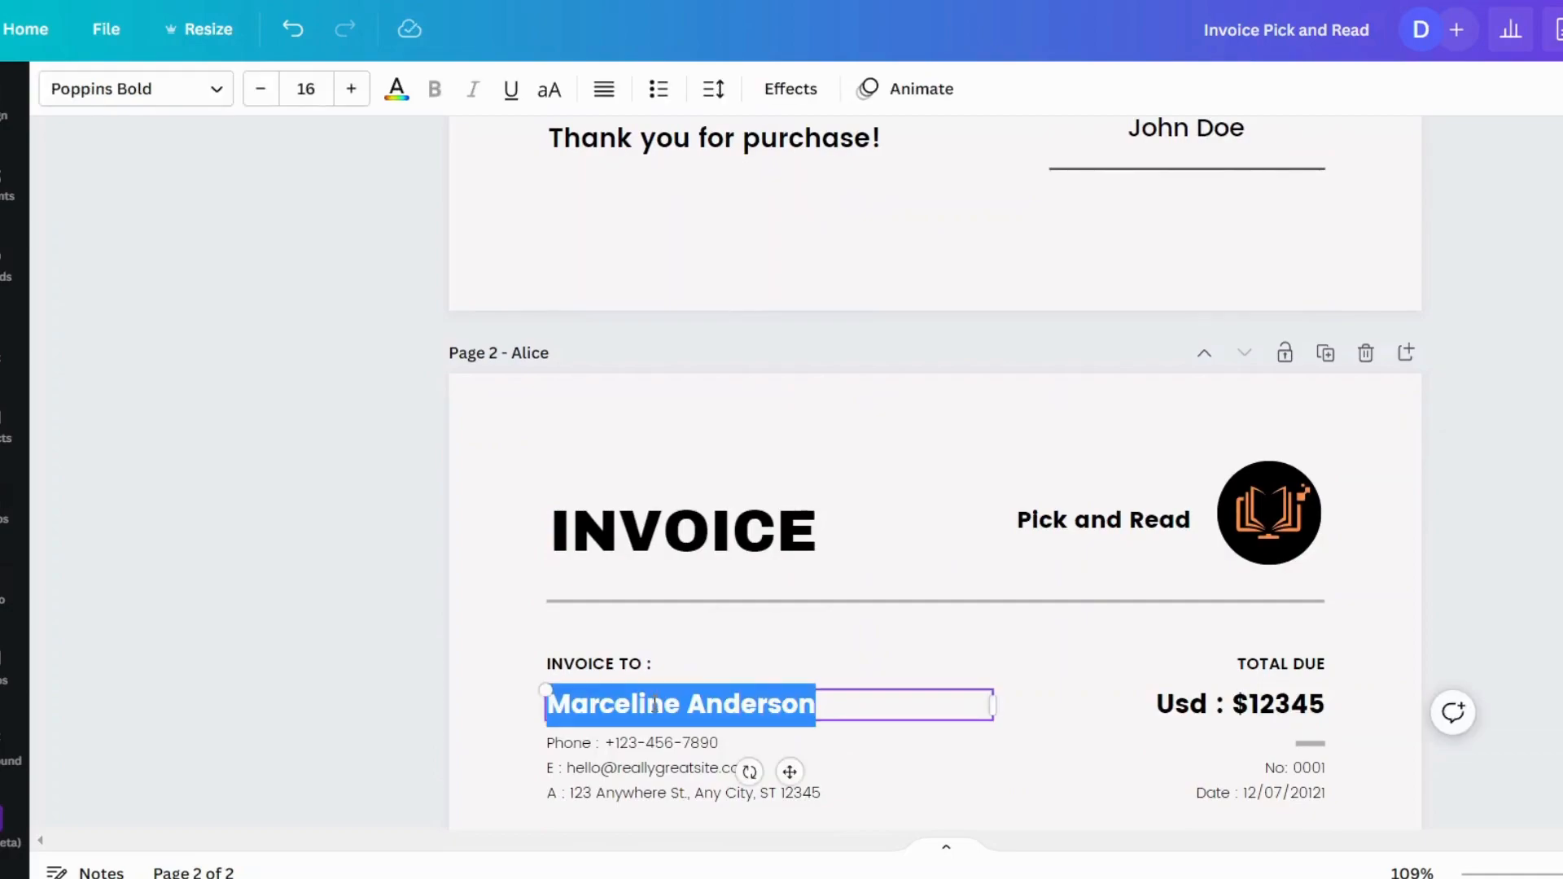
pyautogui.write('Alice Joy')
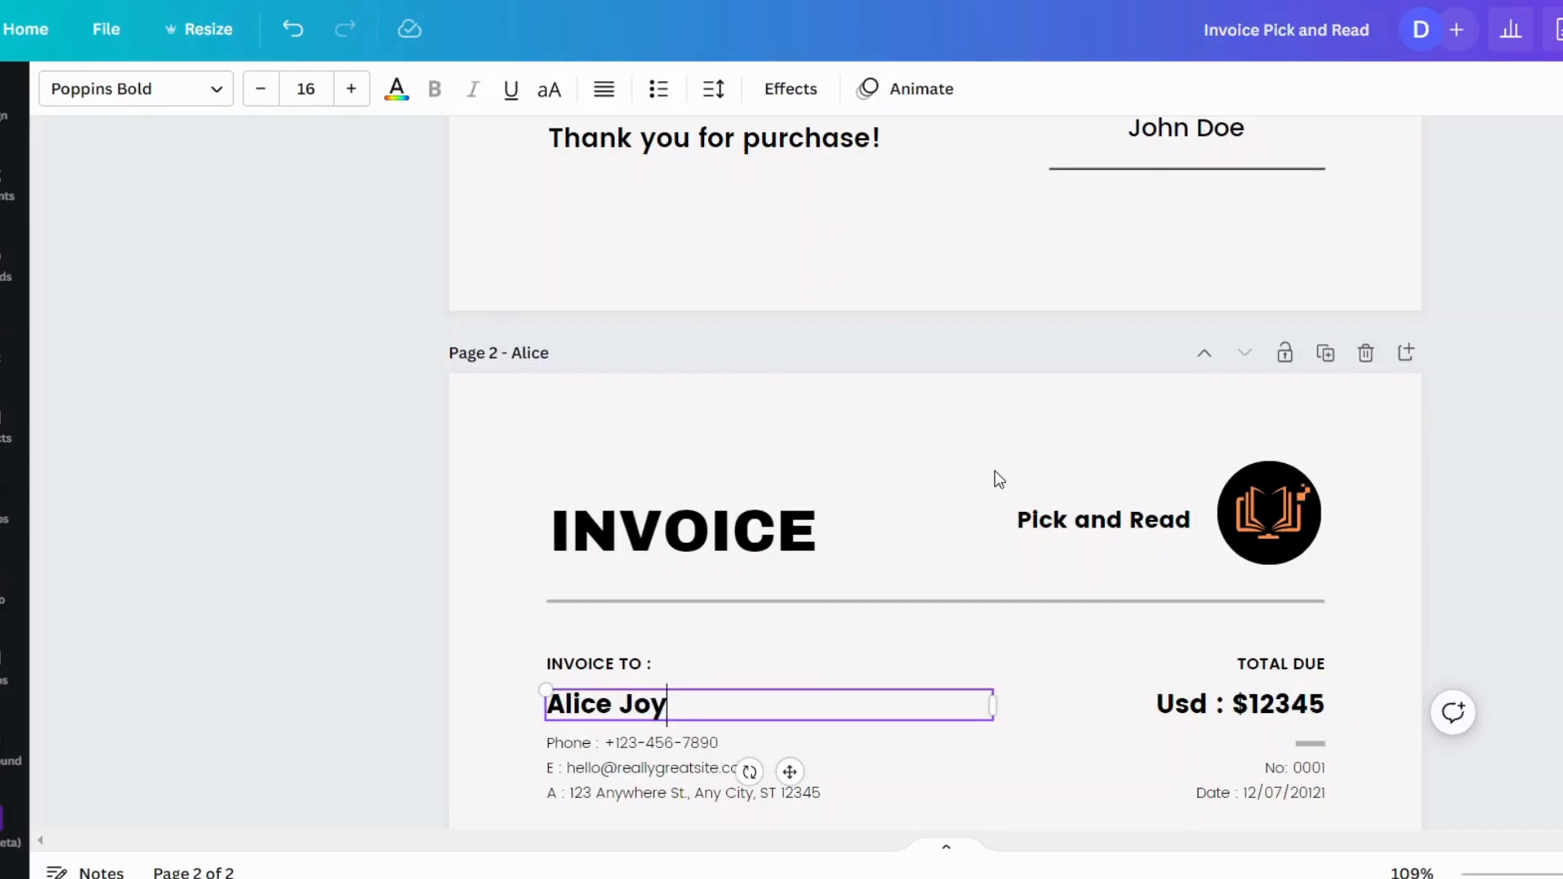
pyautogui.scroll(-3, 985, 474)
pyautogui.click(1343, 374)
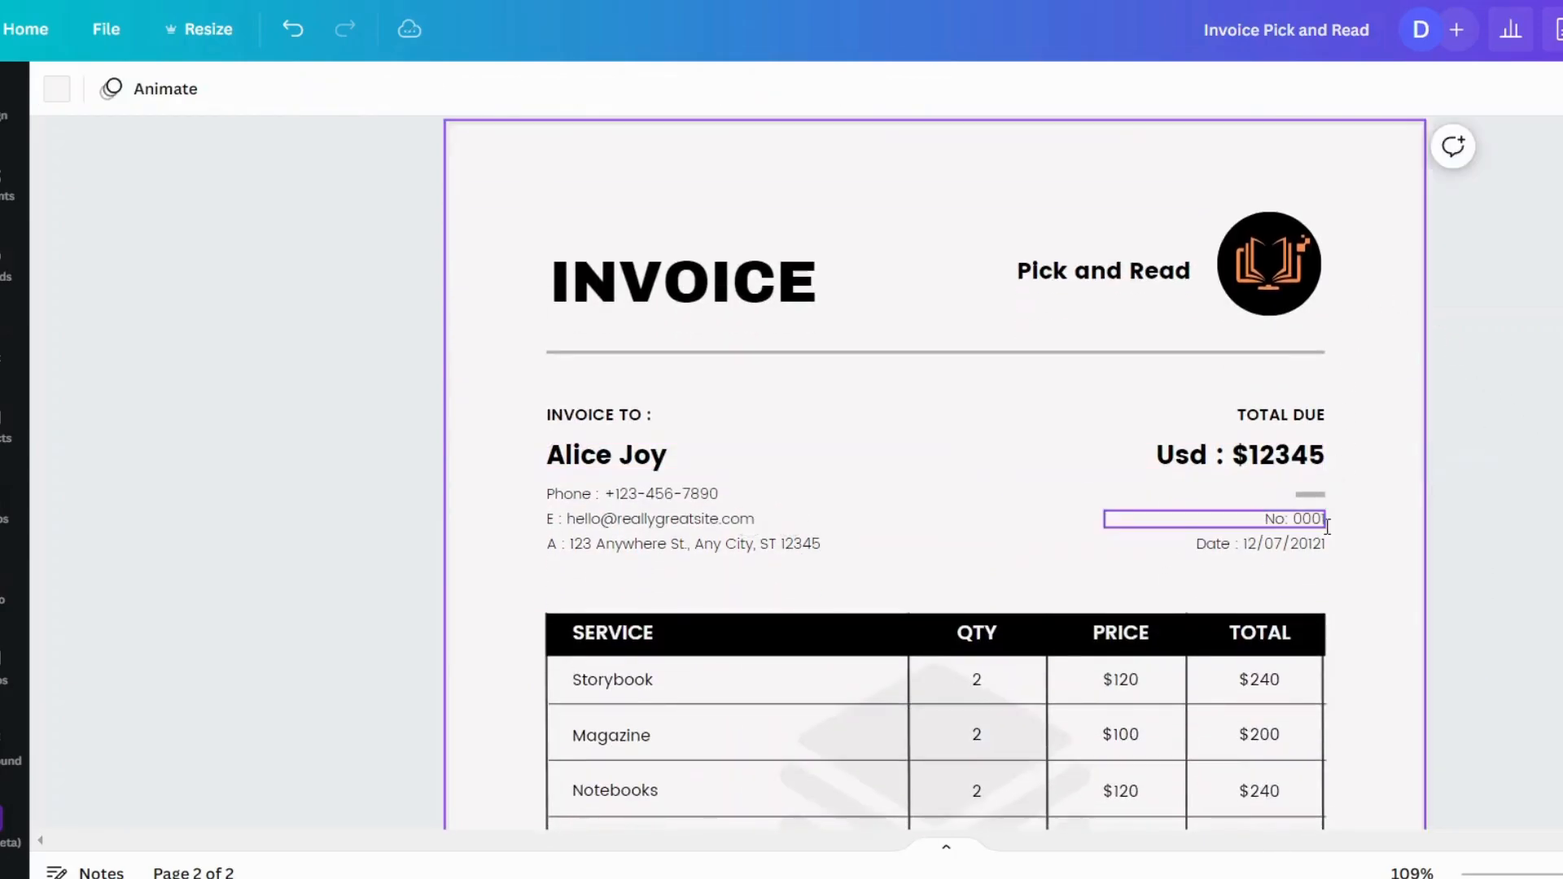
# Set the TOTAL DUE amount on page 1 to "Usd : $1480"
pyautogui.scroll(1, 1335, 462)
pyautogui.scroll(6, 1336, 463)
pyautogui.scroll(3, 1256, 530)
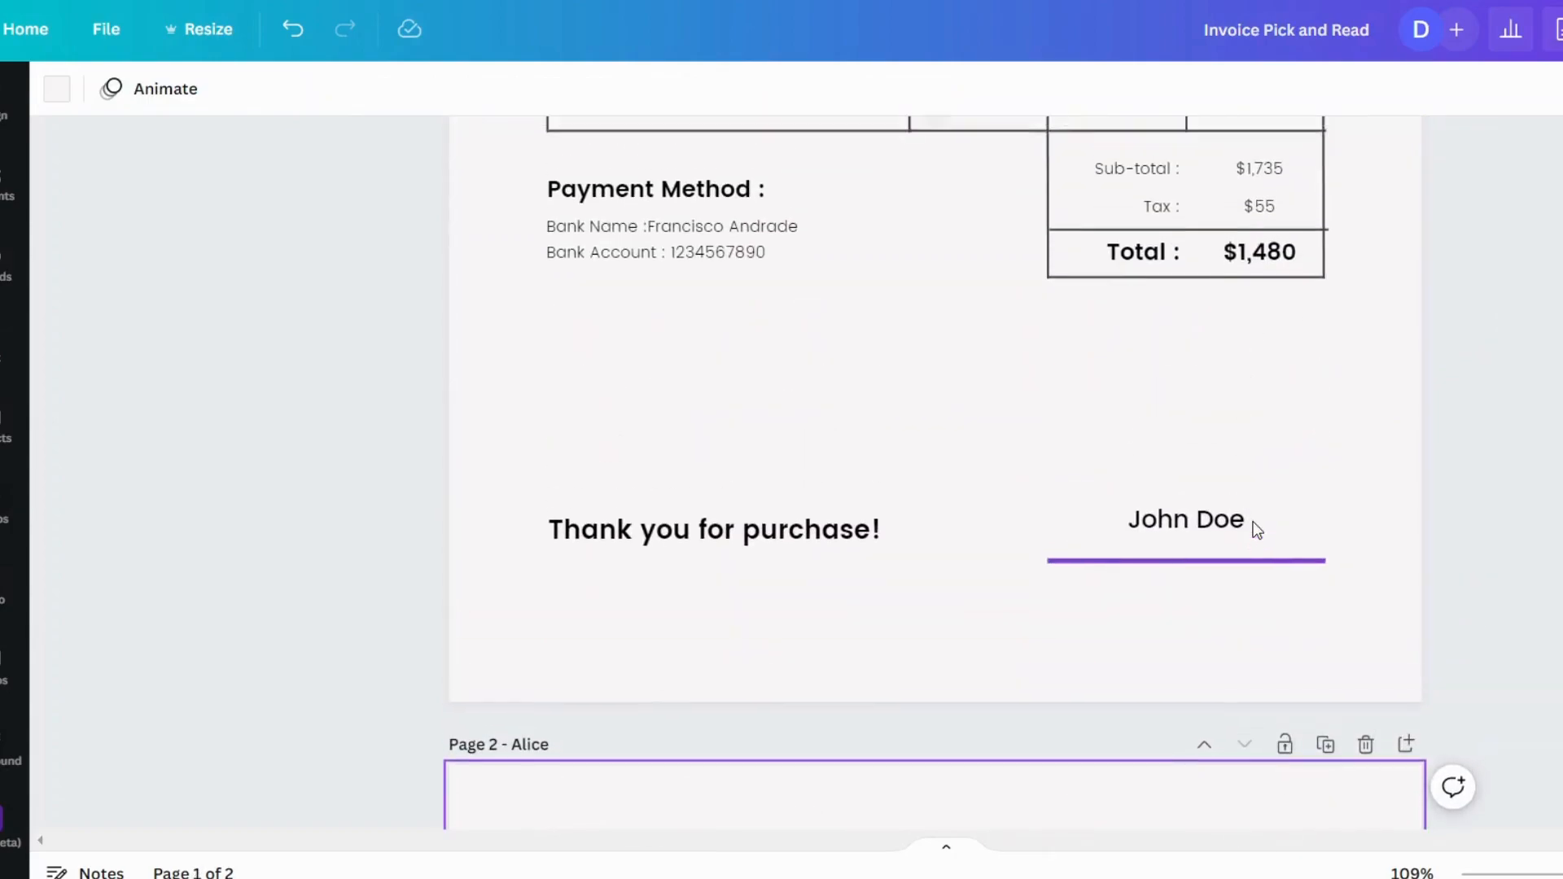
pyautogui.scroll(8, 1311, 489)
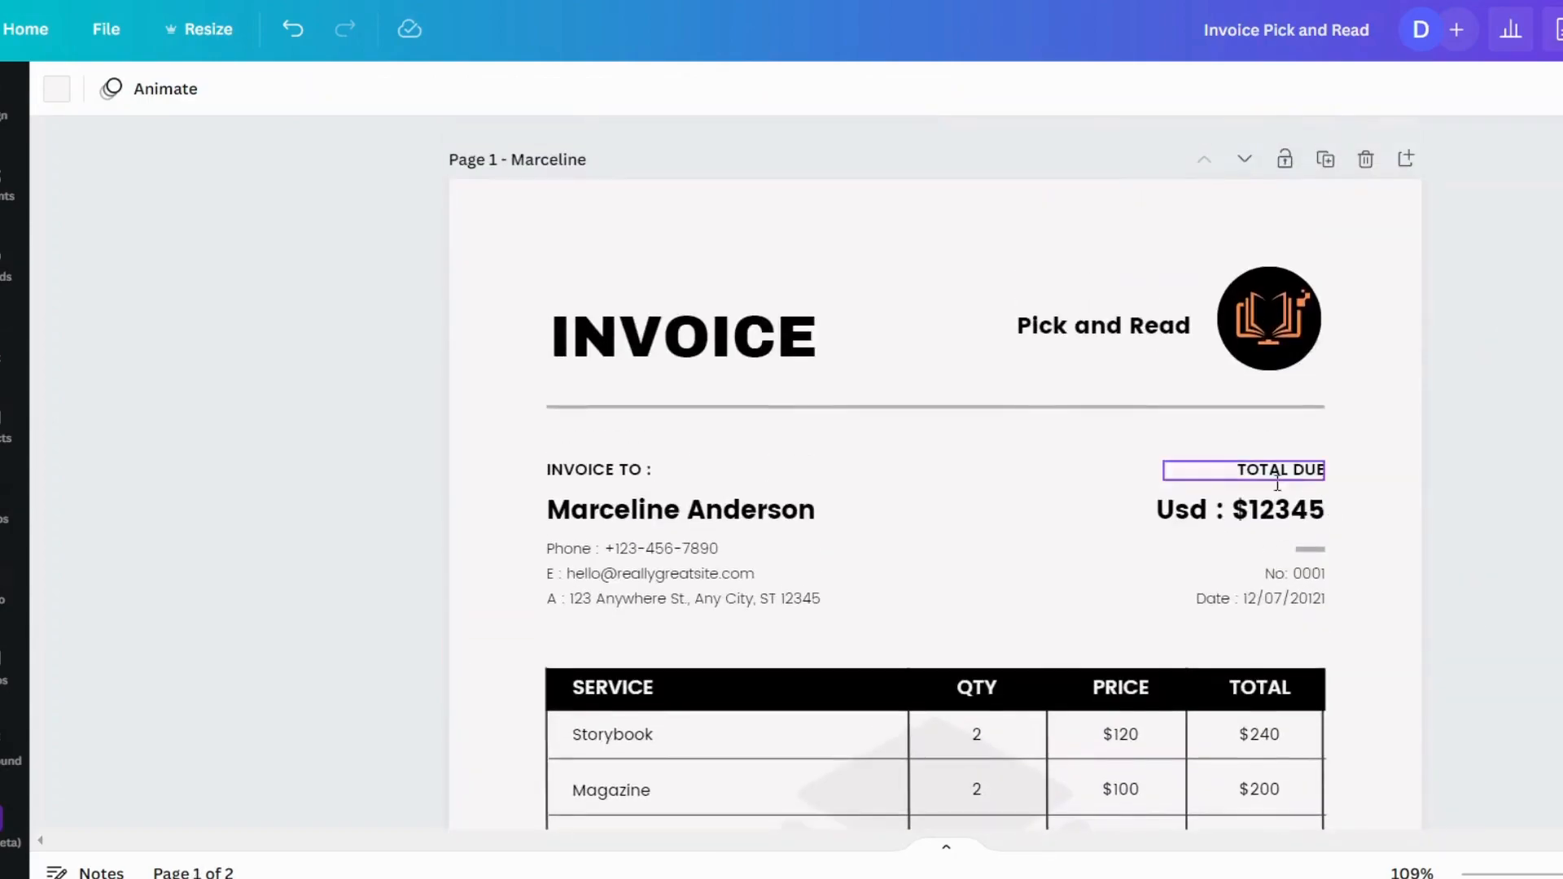
pyautogui.doubleClick(1275, 513)
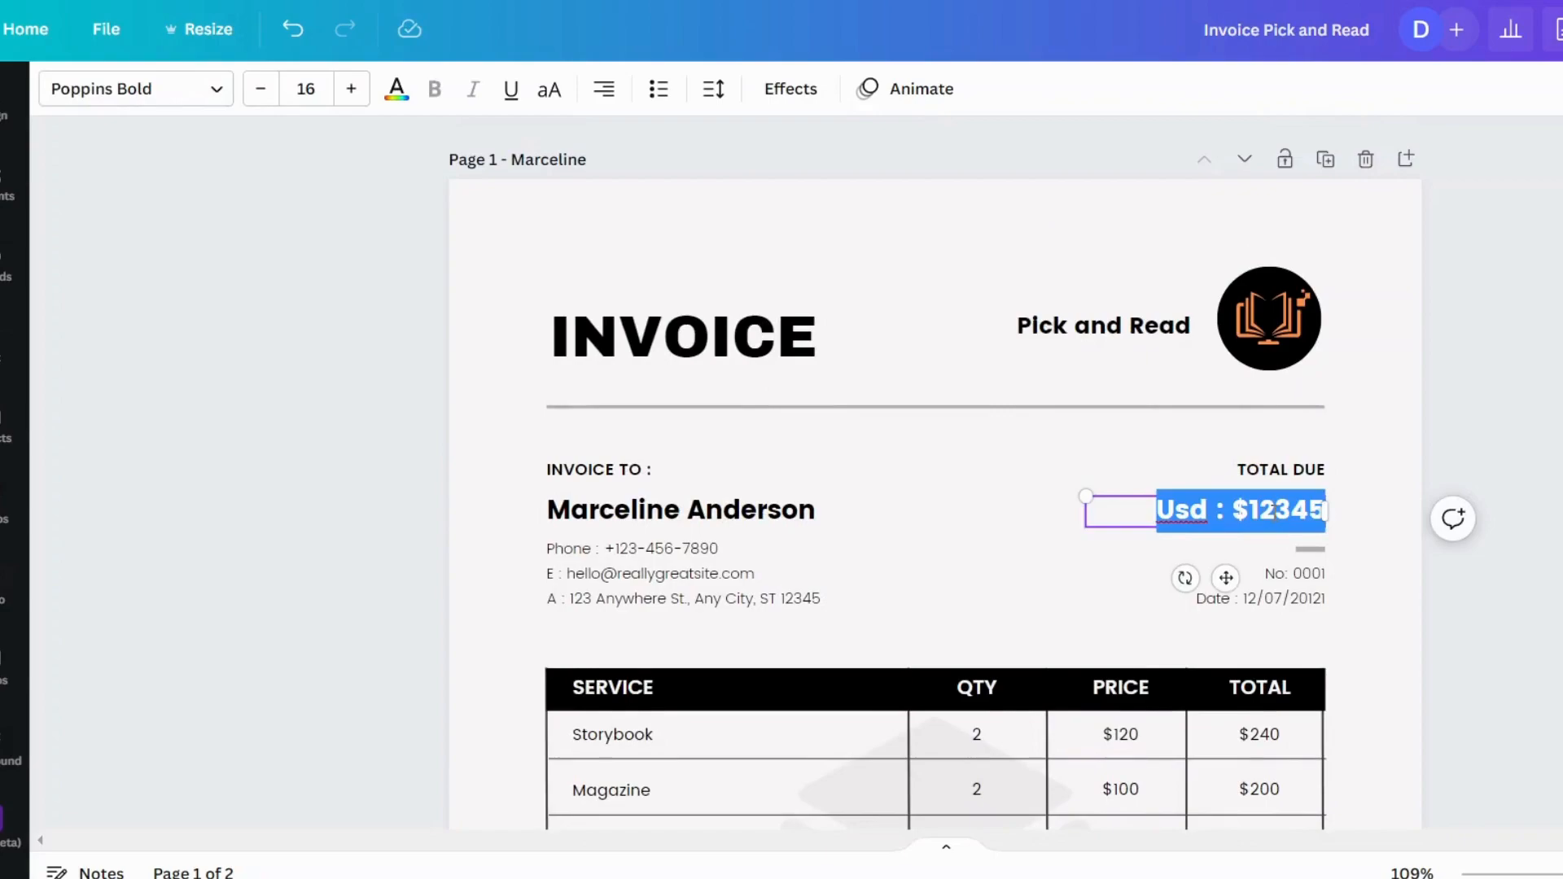
pyautogui.click(1266, 511)
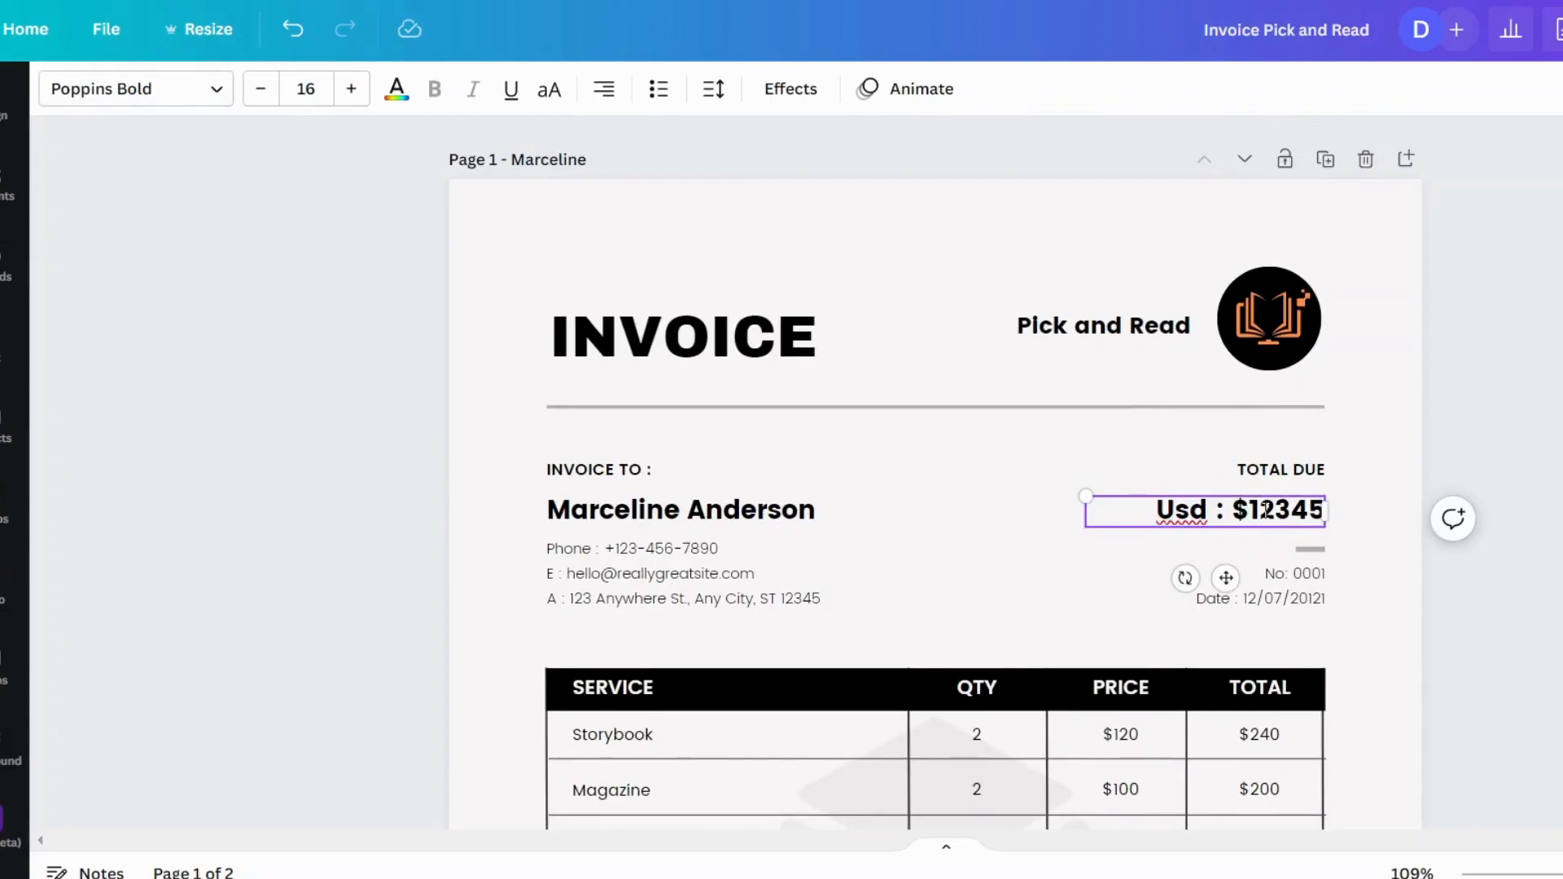
pyautogui.moveTo(1265, 511); pyautogui.dragTo(1327, 511)
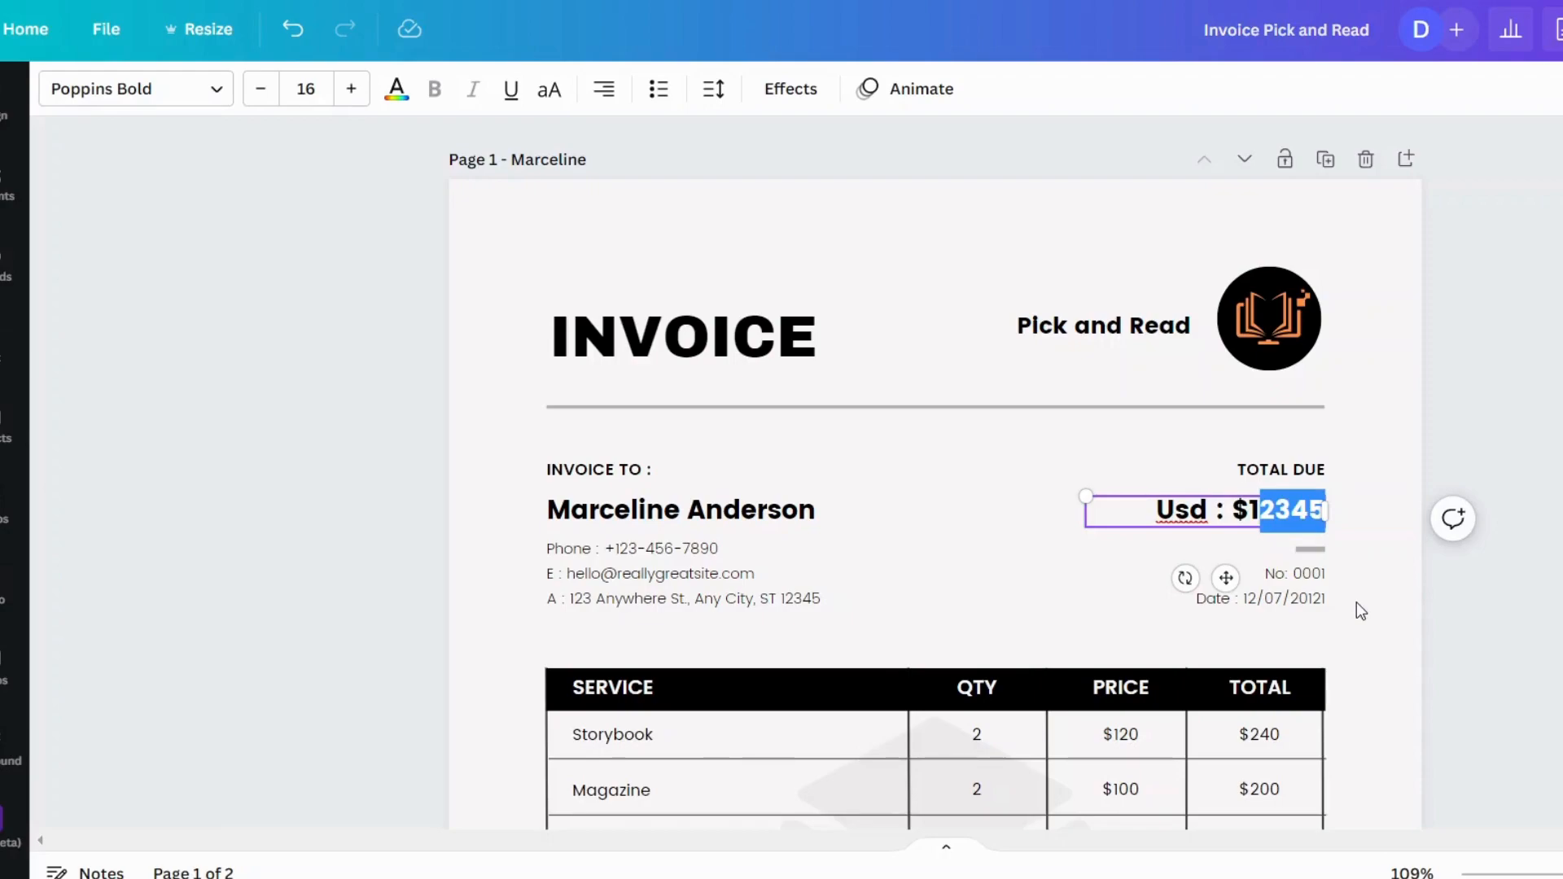
pyautogui.write('480')
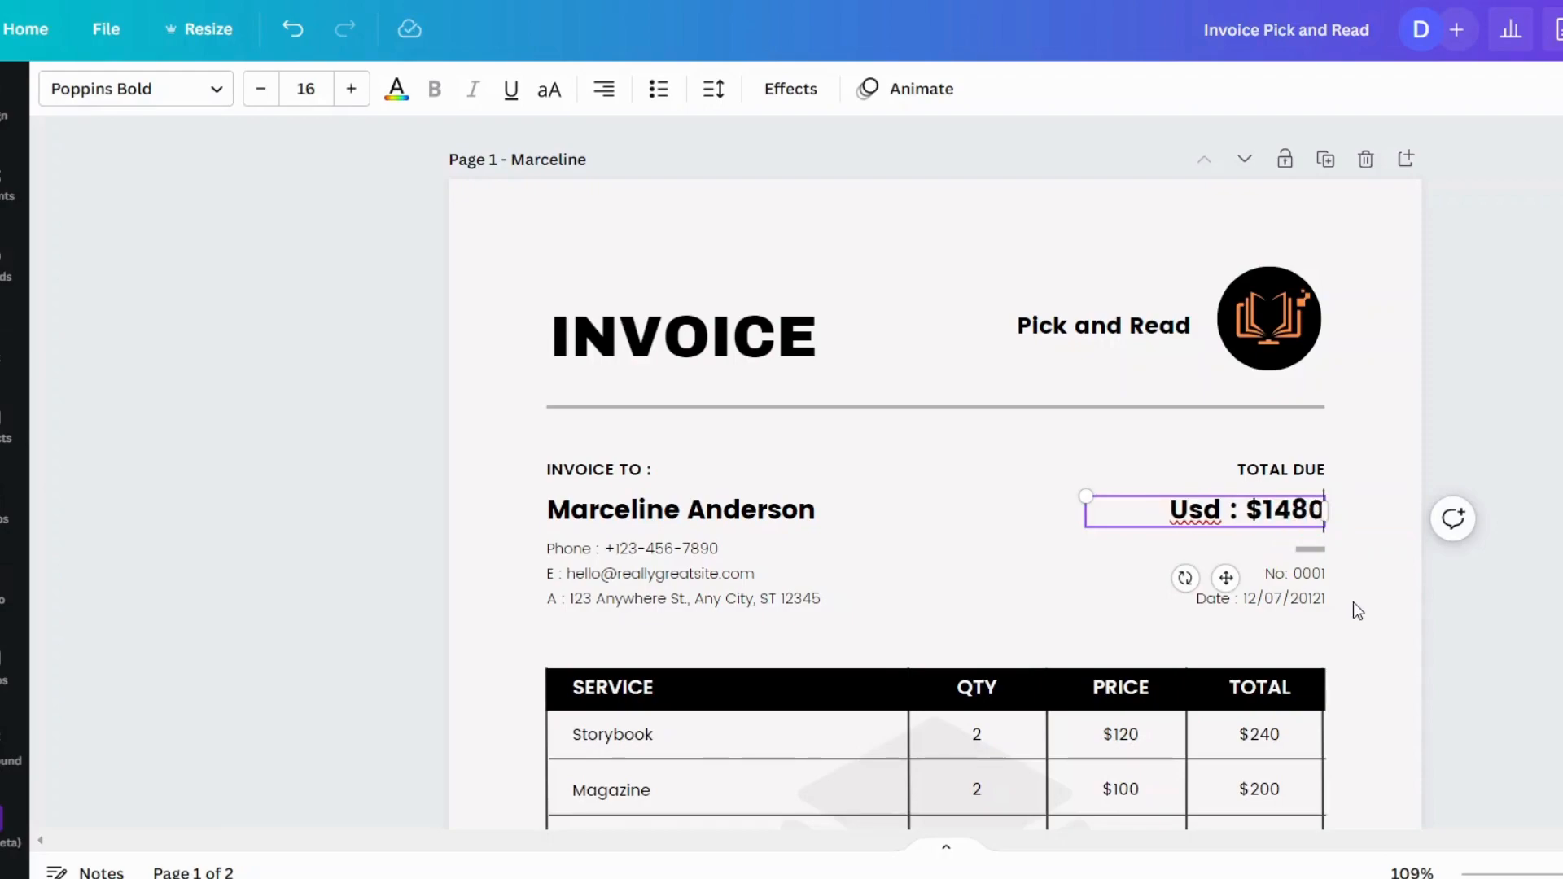
pyautogui.click(1353, 602)
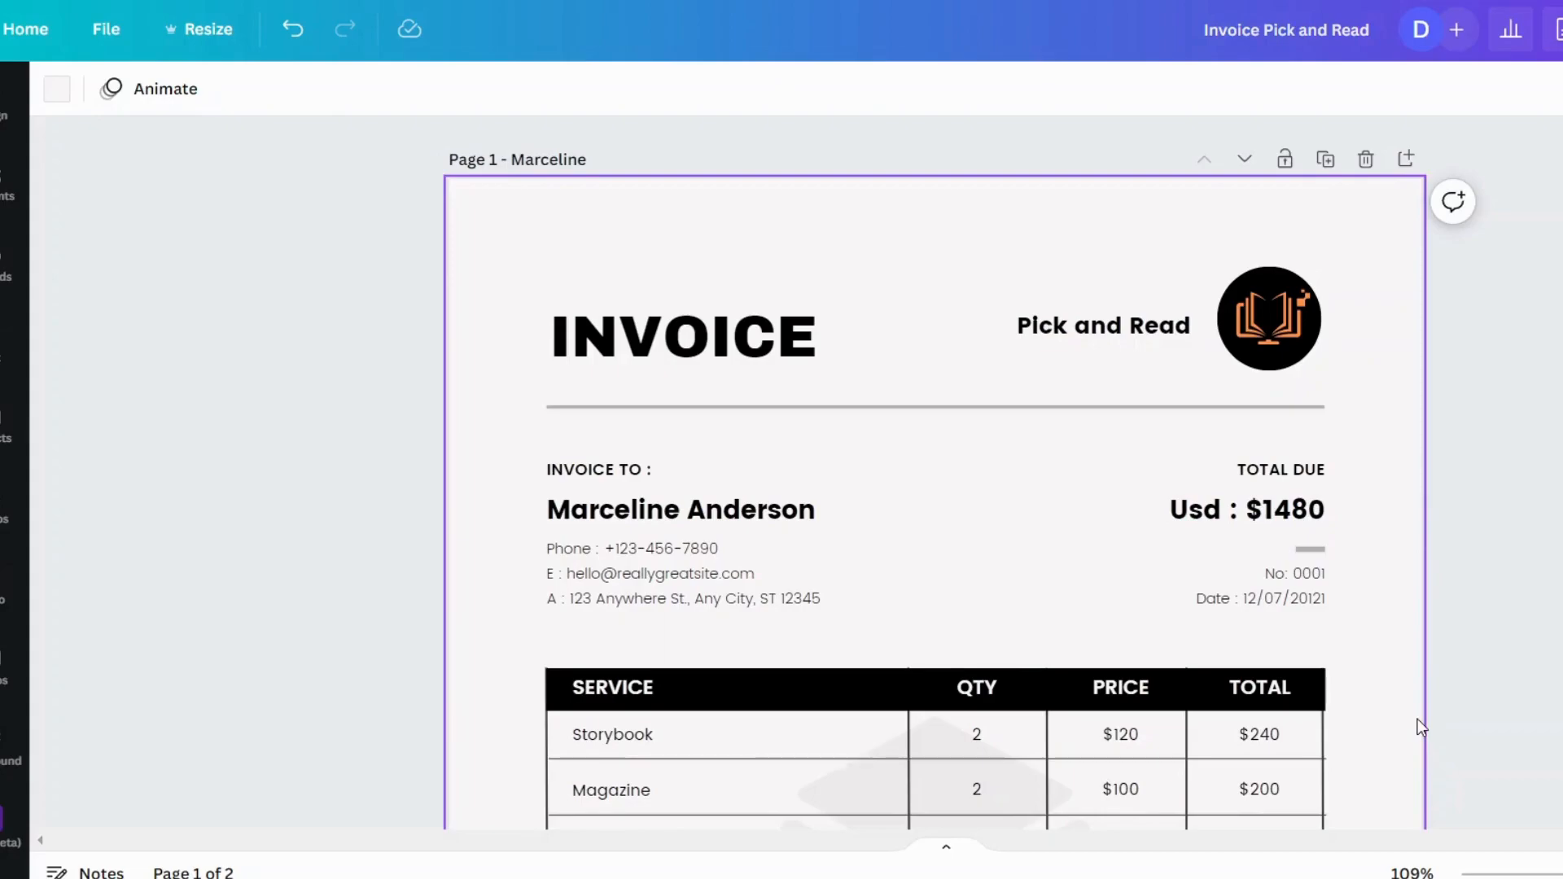
# Change the invoice number on page 2 to 0002
pyautogui.scroll(-5, 1385, 717)
pyautogui.scroll(-6, 1384, 710)
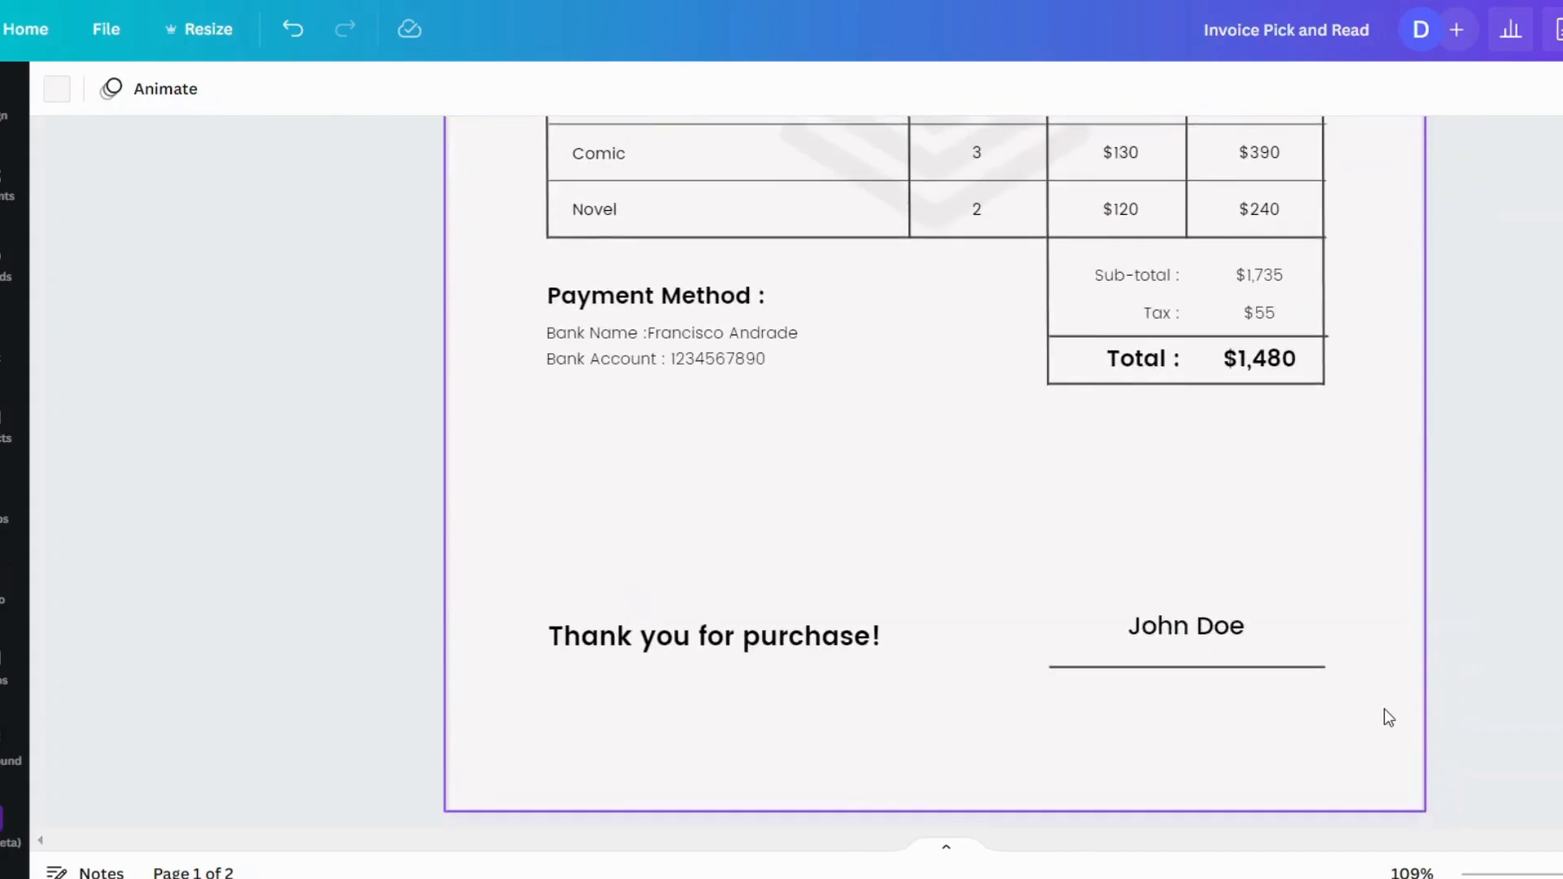
pyautogui.scroll(-6, 1371, 693)
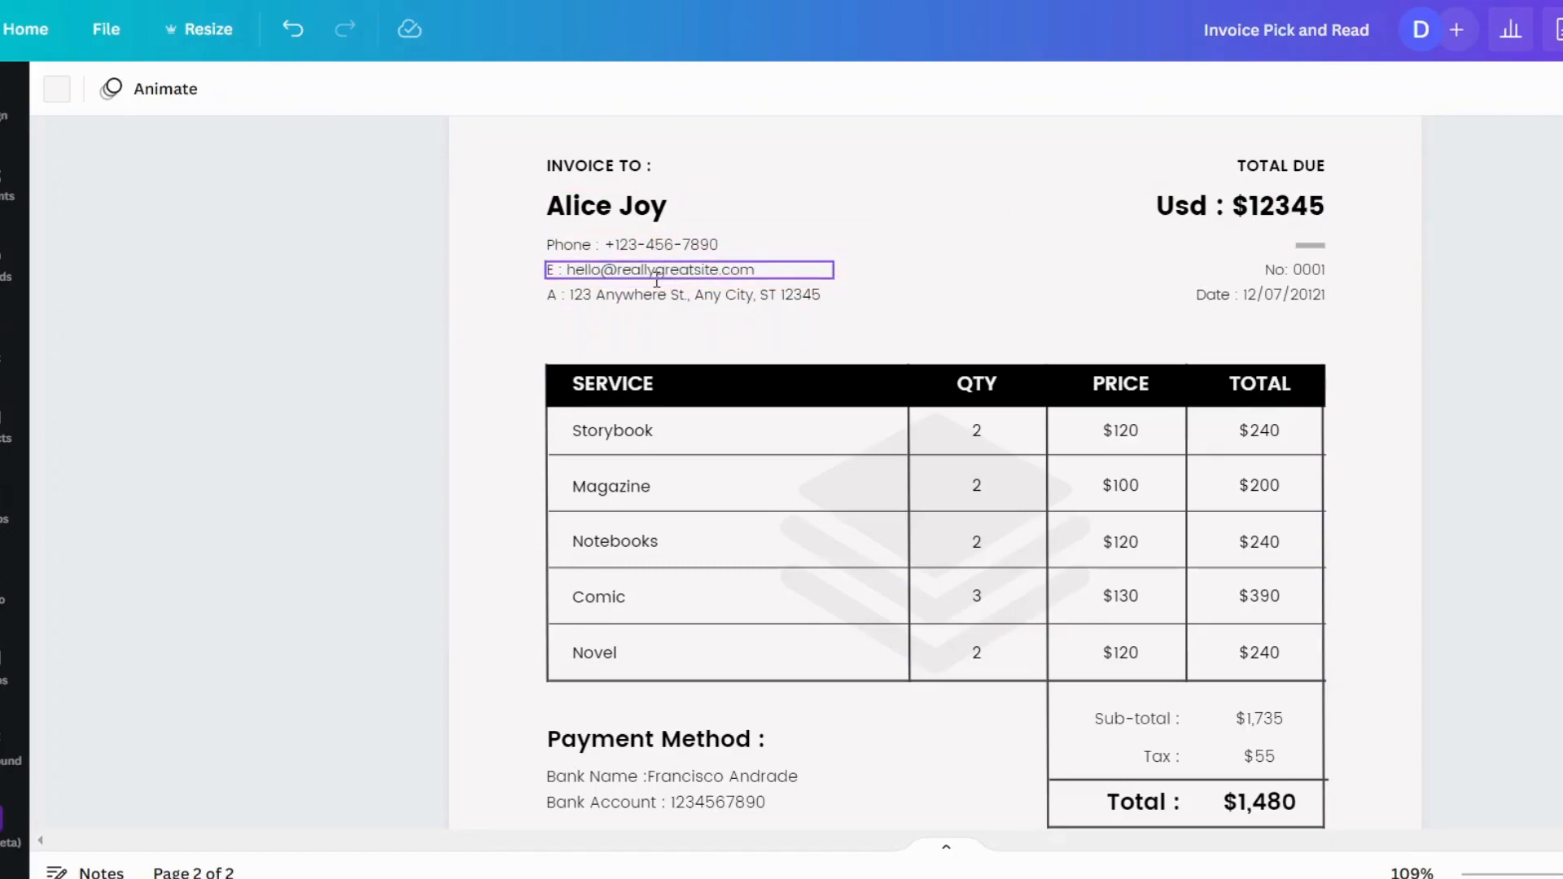
pyautogui.doubleClick(1323, 271)
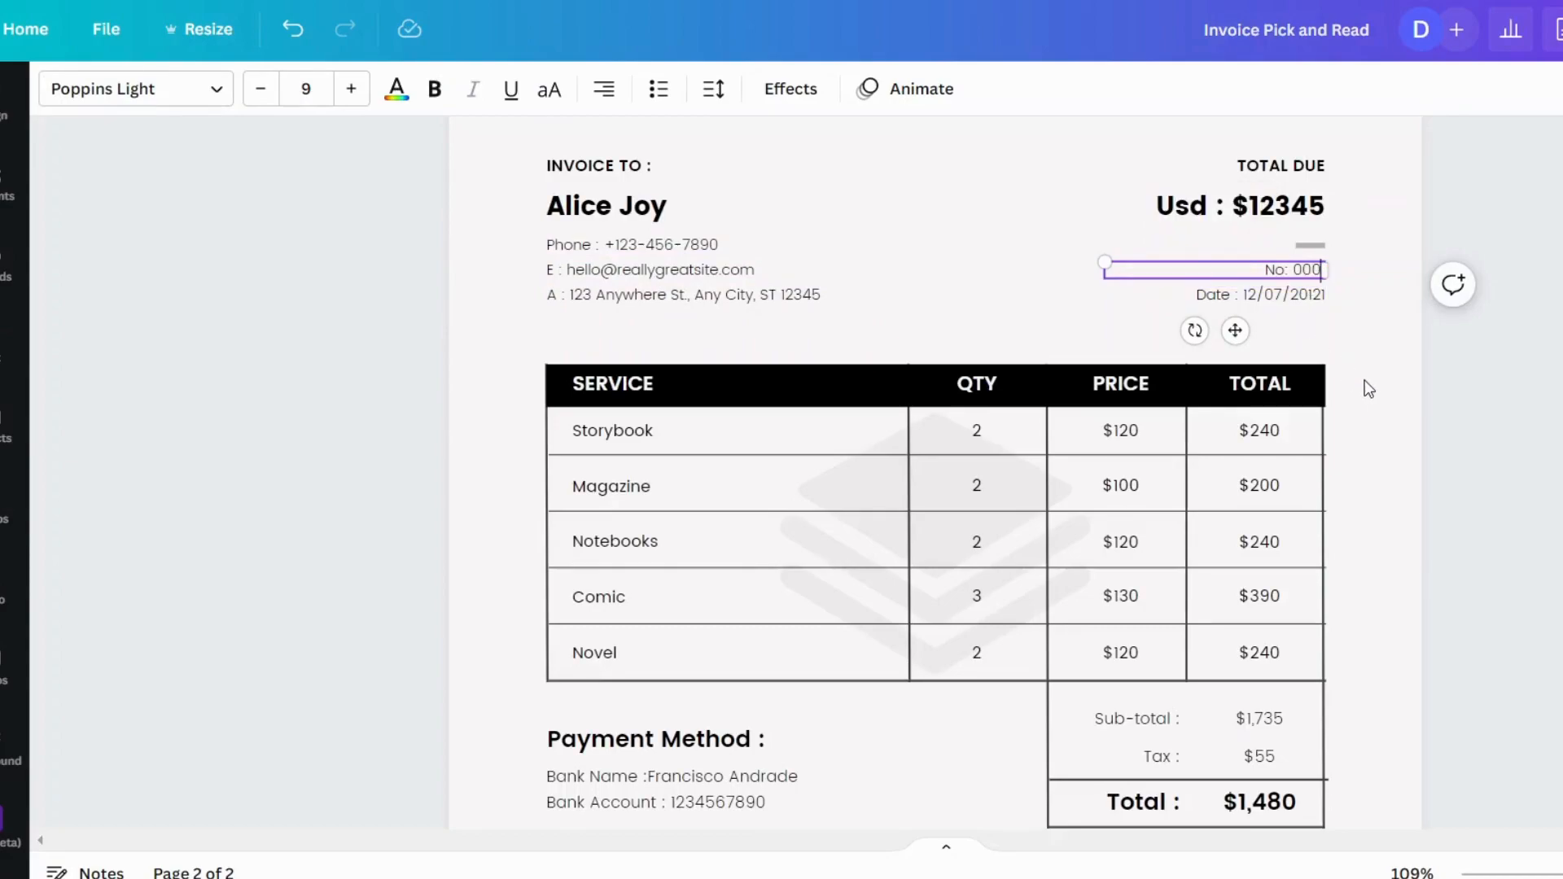
pyautogui.press('BackSpace')
pyautogui.write('02')
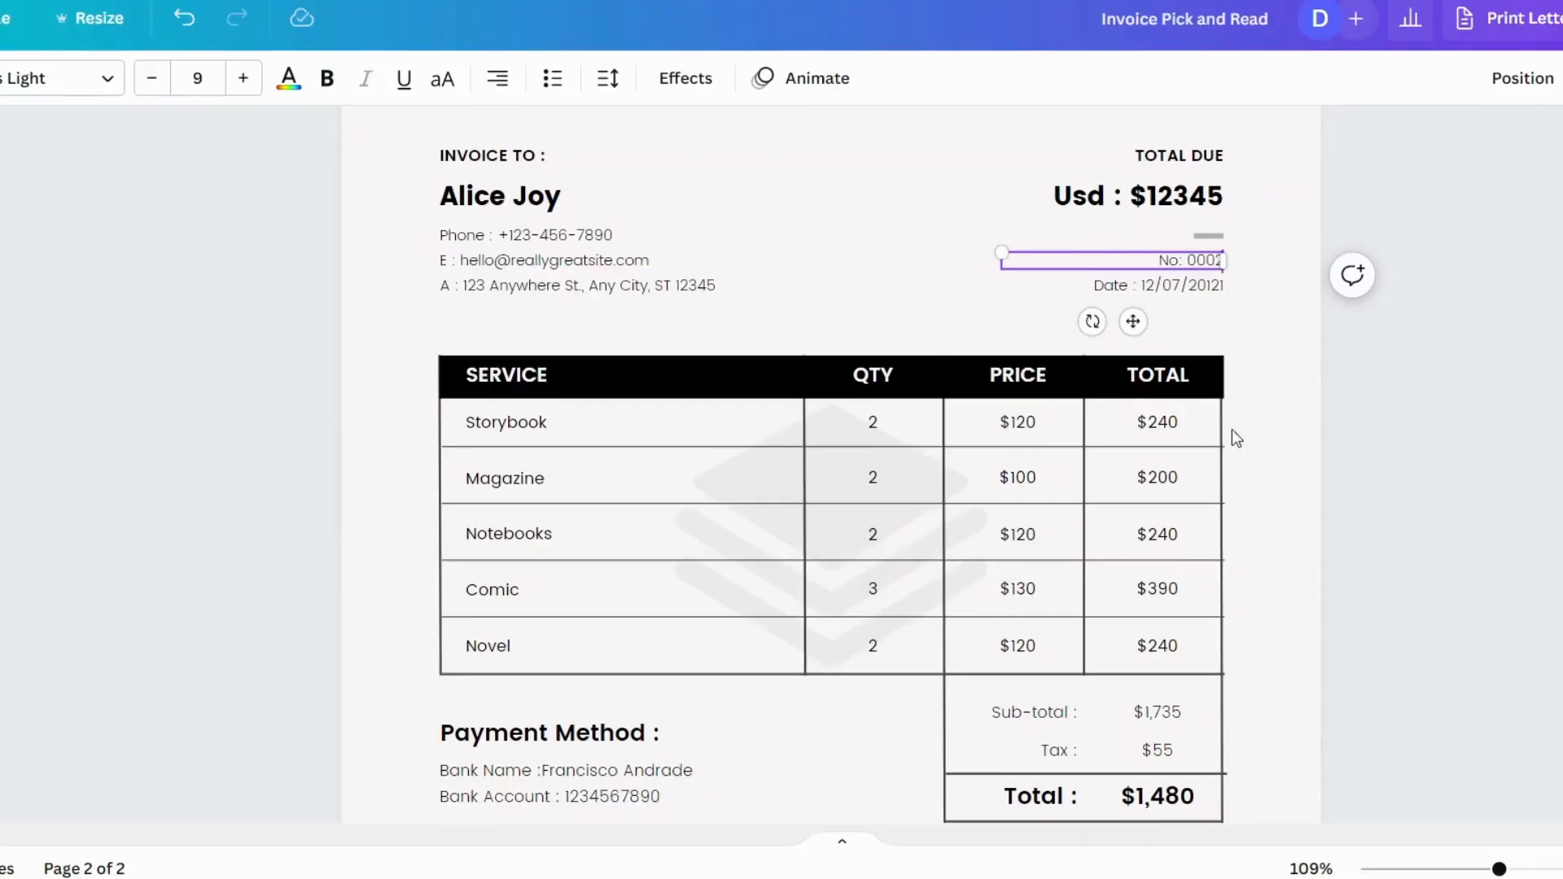
pyautogui.click(1275, 381)
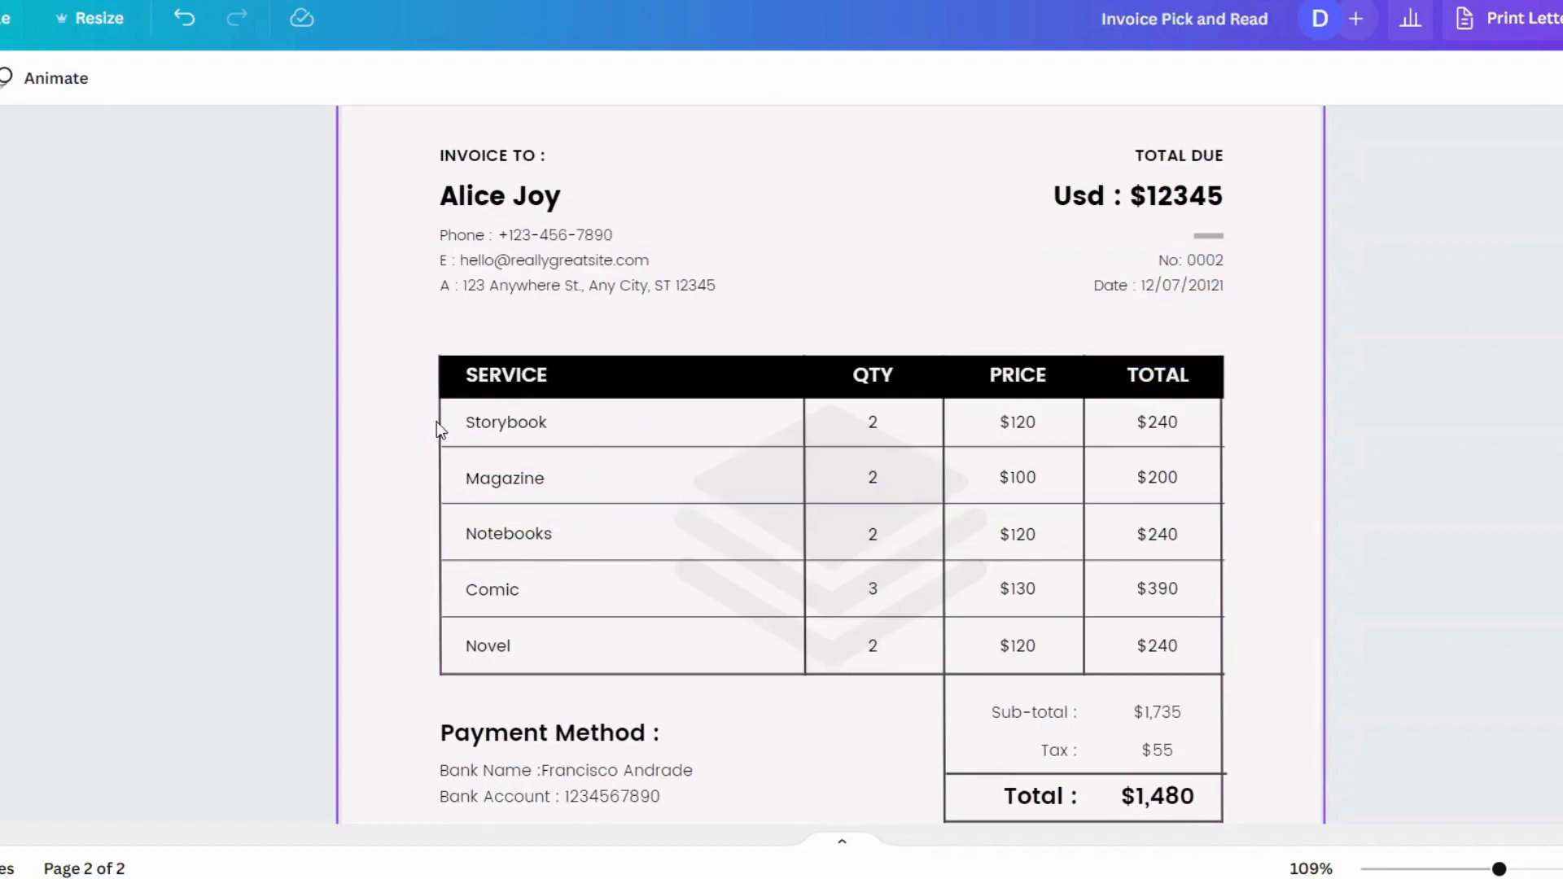
# Rename the first service item on page 2 to "Planner" and set its price to $60
pyautogui.doubleClick(479, 421)
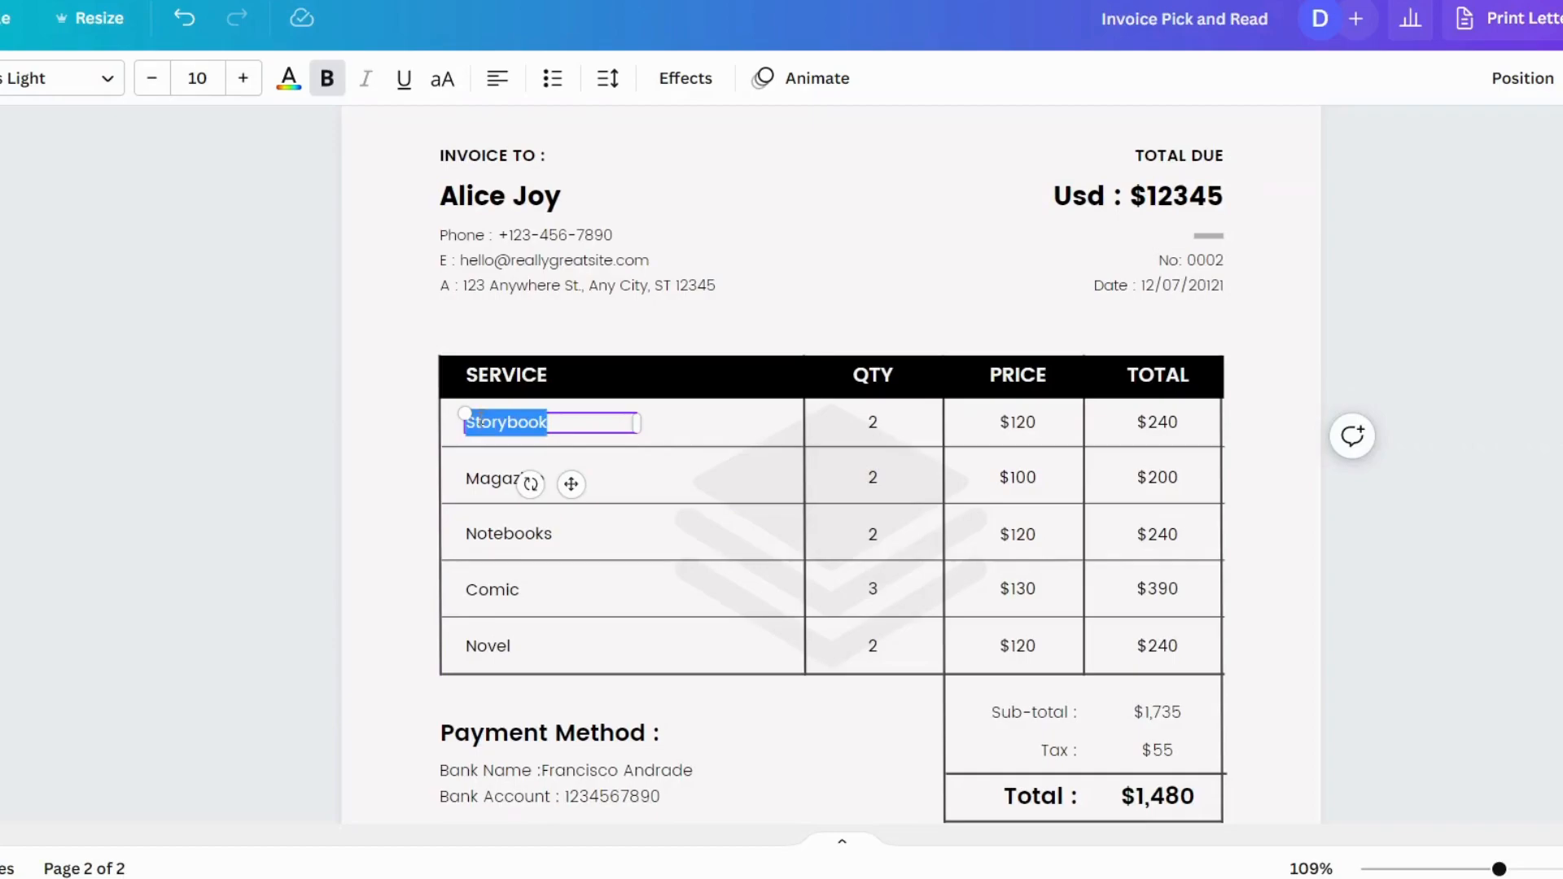
pyautogui.write('Planner')
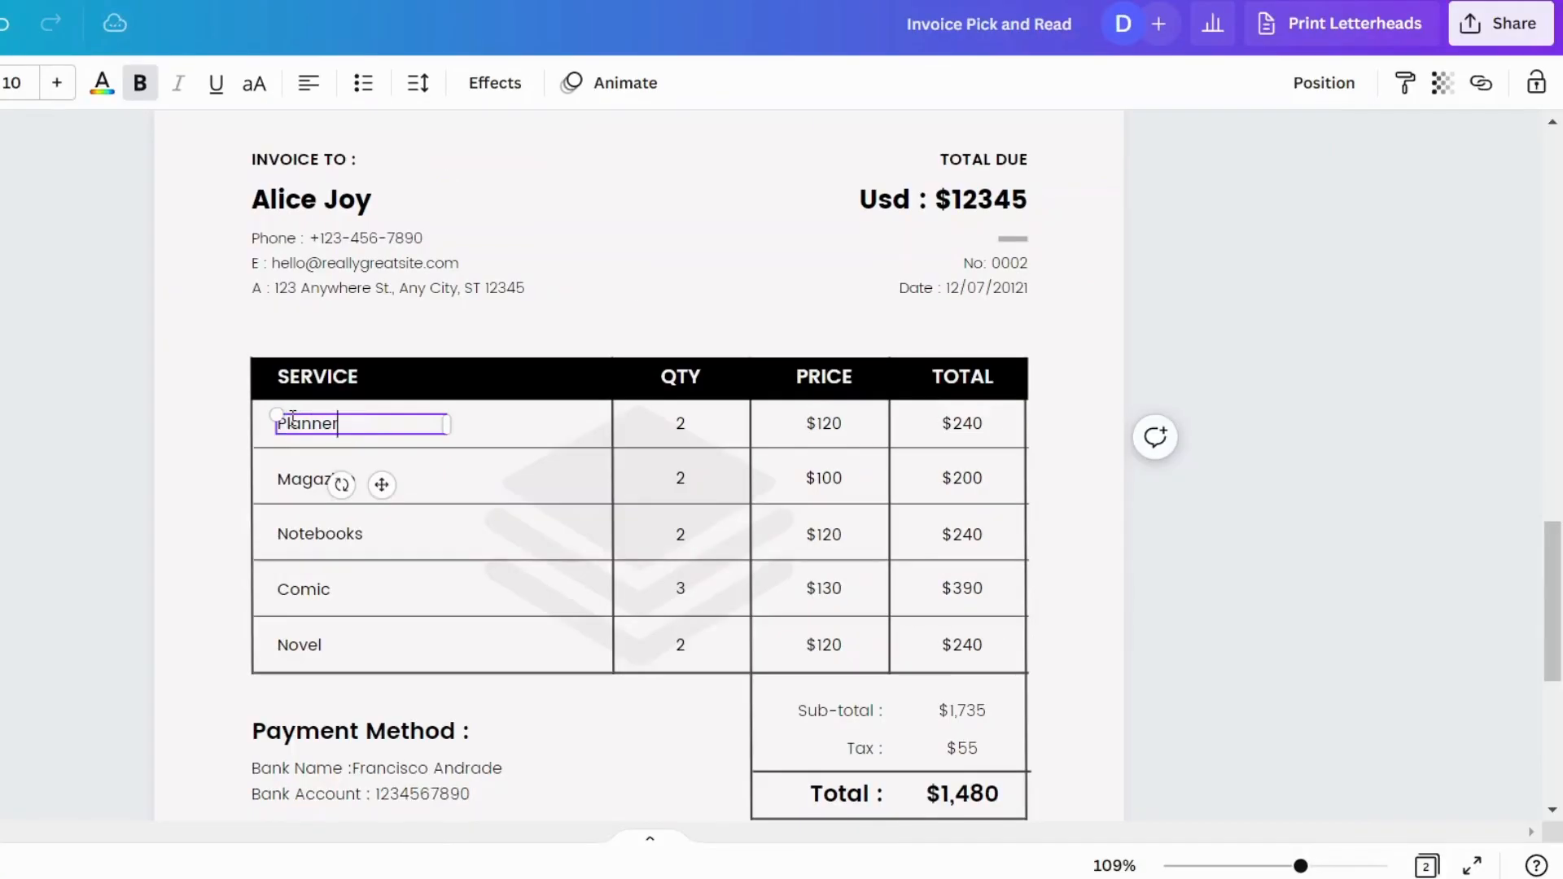
pyautogui.click(828, 421)
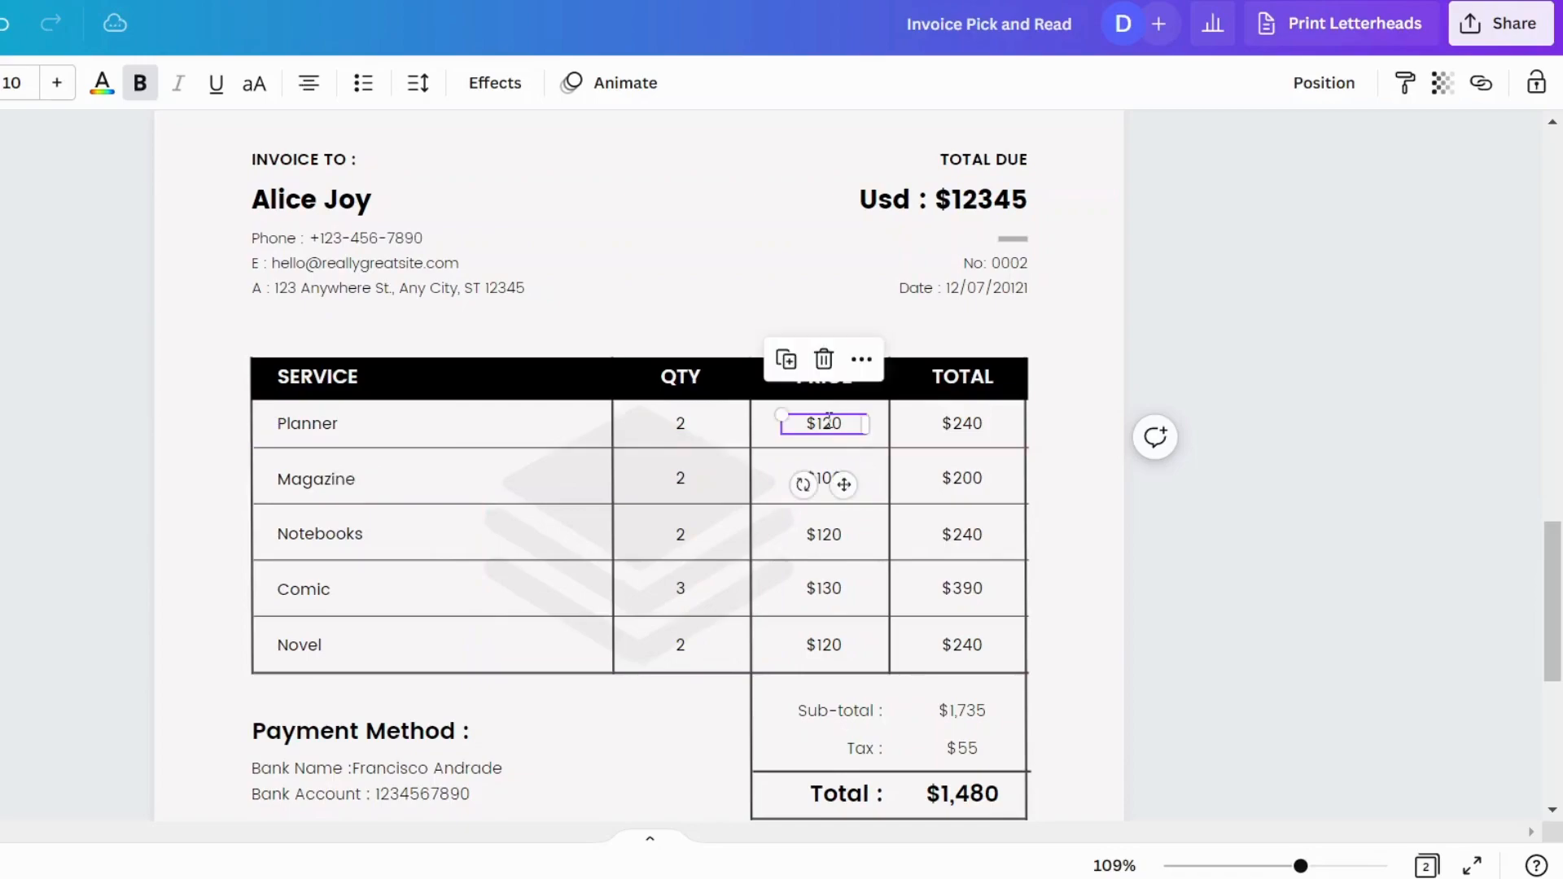
pyautogui.doubleClick(828, 421)
pyautogui.moveTo(817, 423); pyautogui.dragTo(845, 423)
pyautogui.write('60')
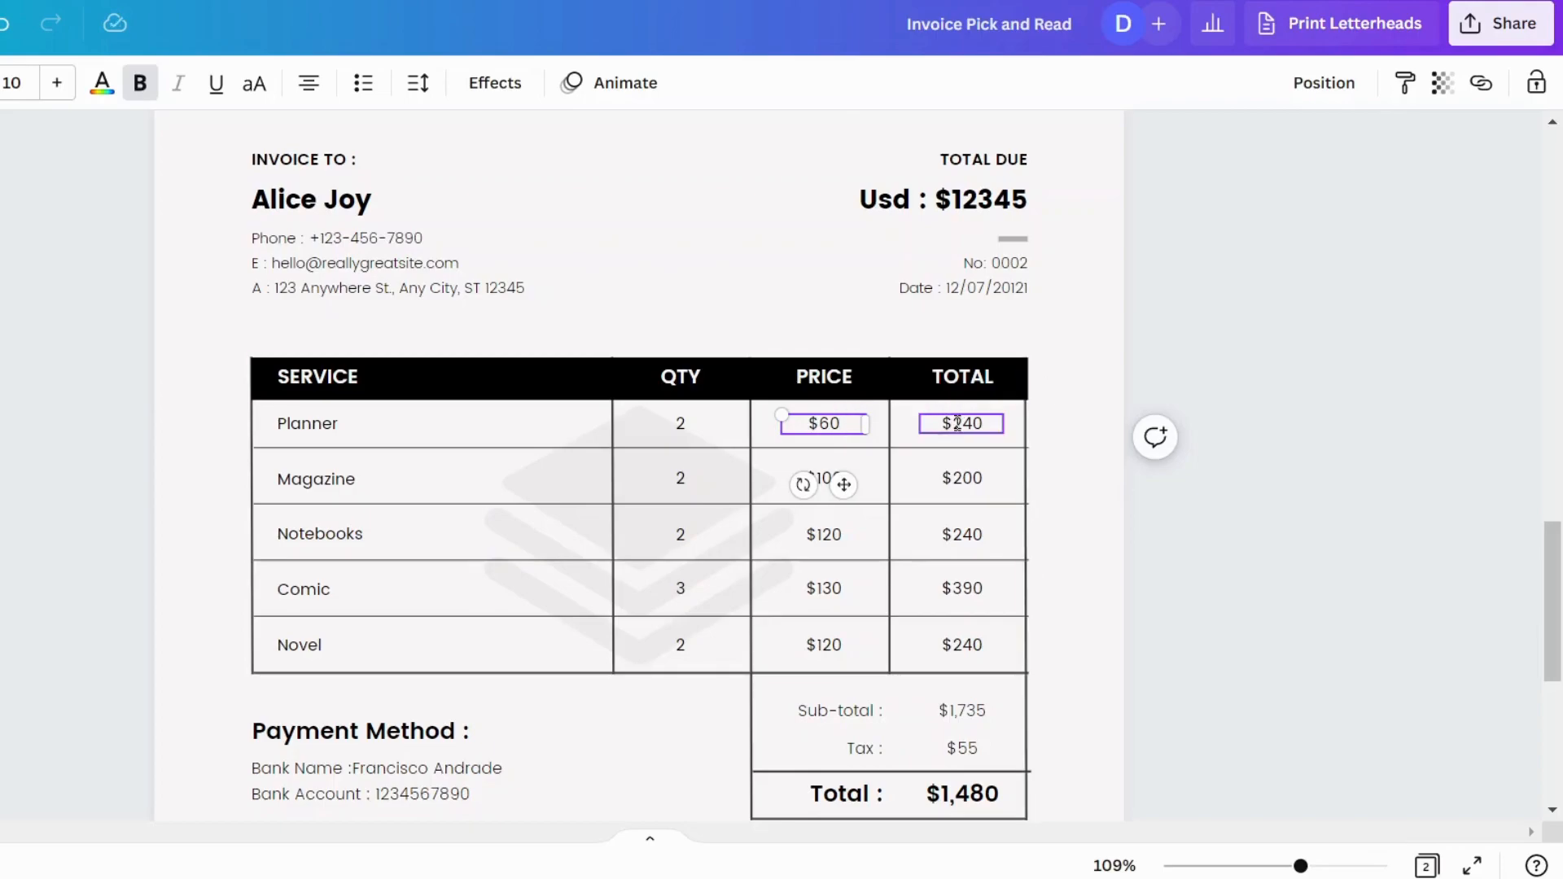
# Set the TOTAL of the Planner row on page 2 to $120
pyautogui.moveTo(958, 422)
pyautogui.mouseDown()
pyautogui.moveTo(981, 419)
pyautogui.moveTo(959, 419)
pyautogui.mouseUp()
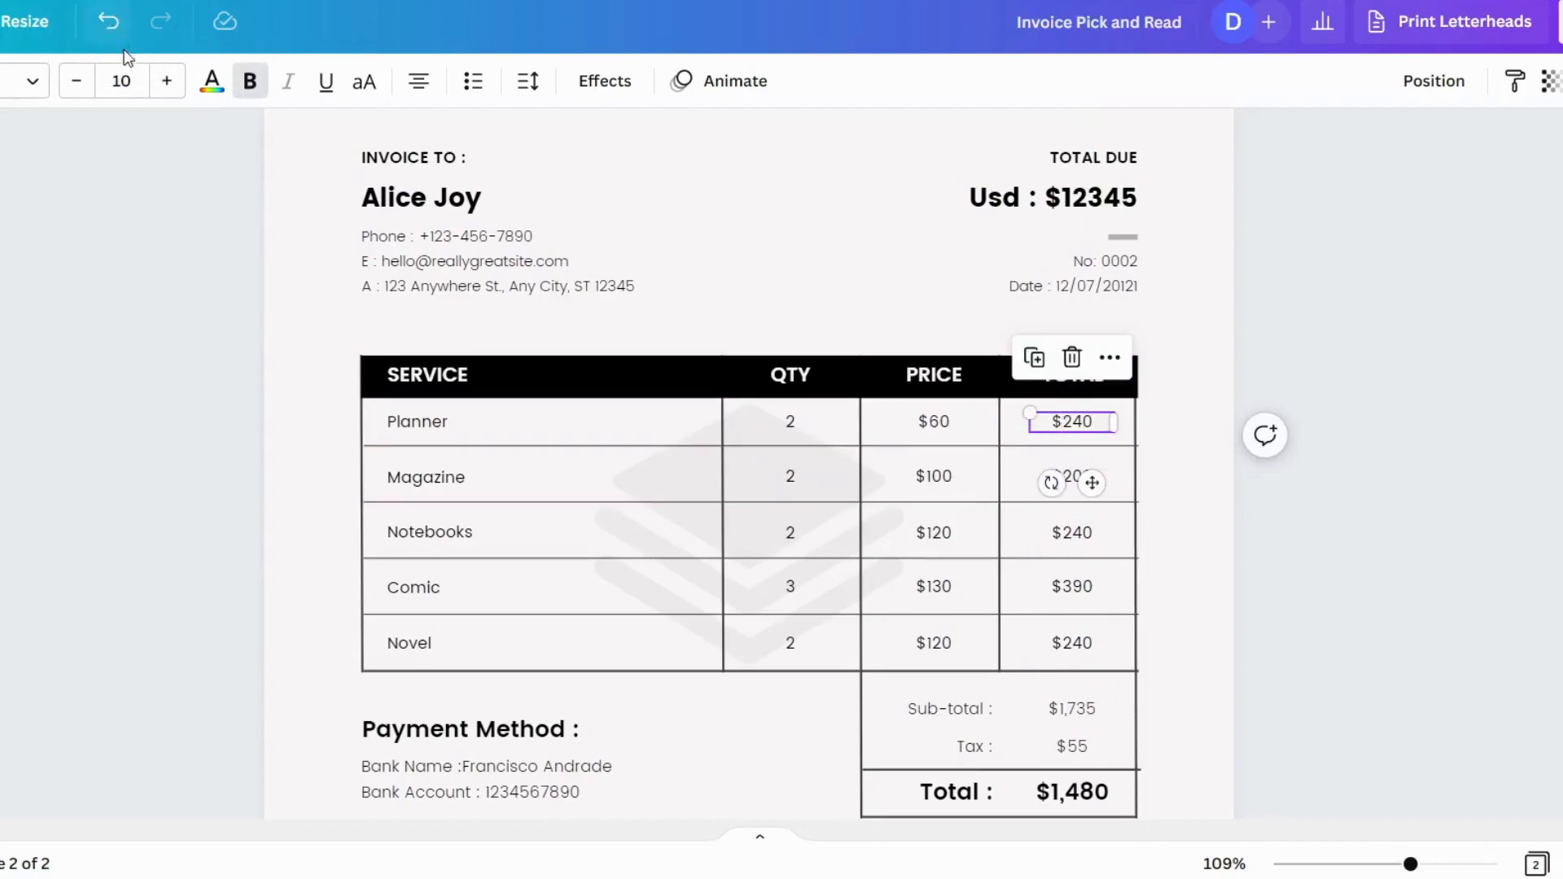
pyautogui.click(110, 20)
pyautogui.doubleClick(1075, 421)
pyautogui.click(1063, 421)
pyautogui.moveTo(1062, 421); pyautogui.dragTo(1092, 416)
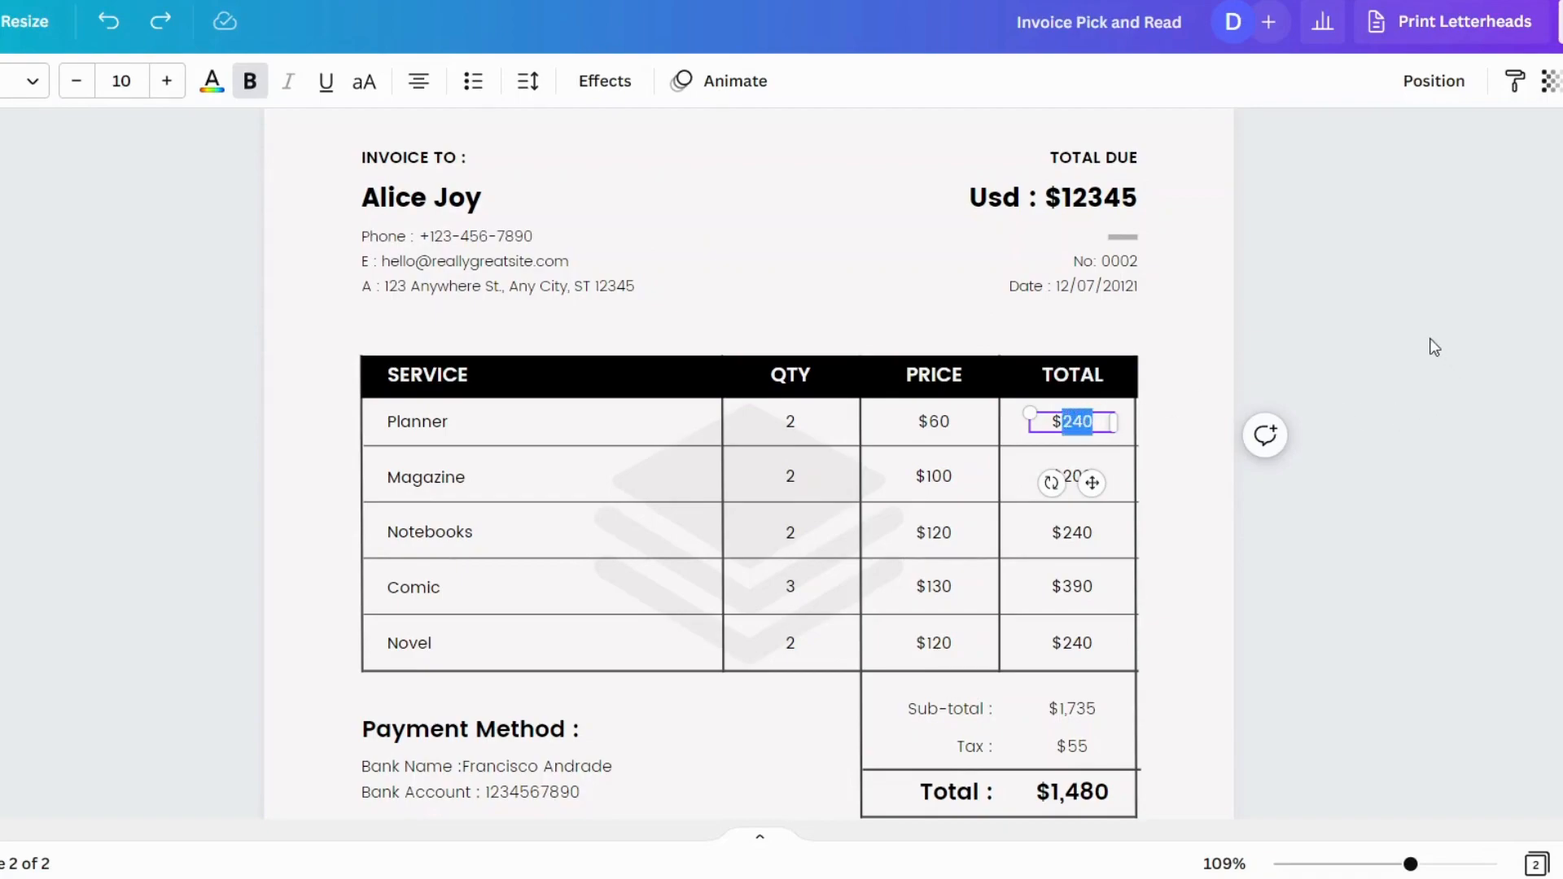
pyautogui.write('120')
pyautogui.click(1183, 555)
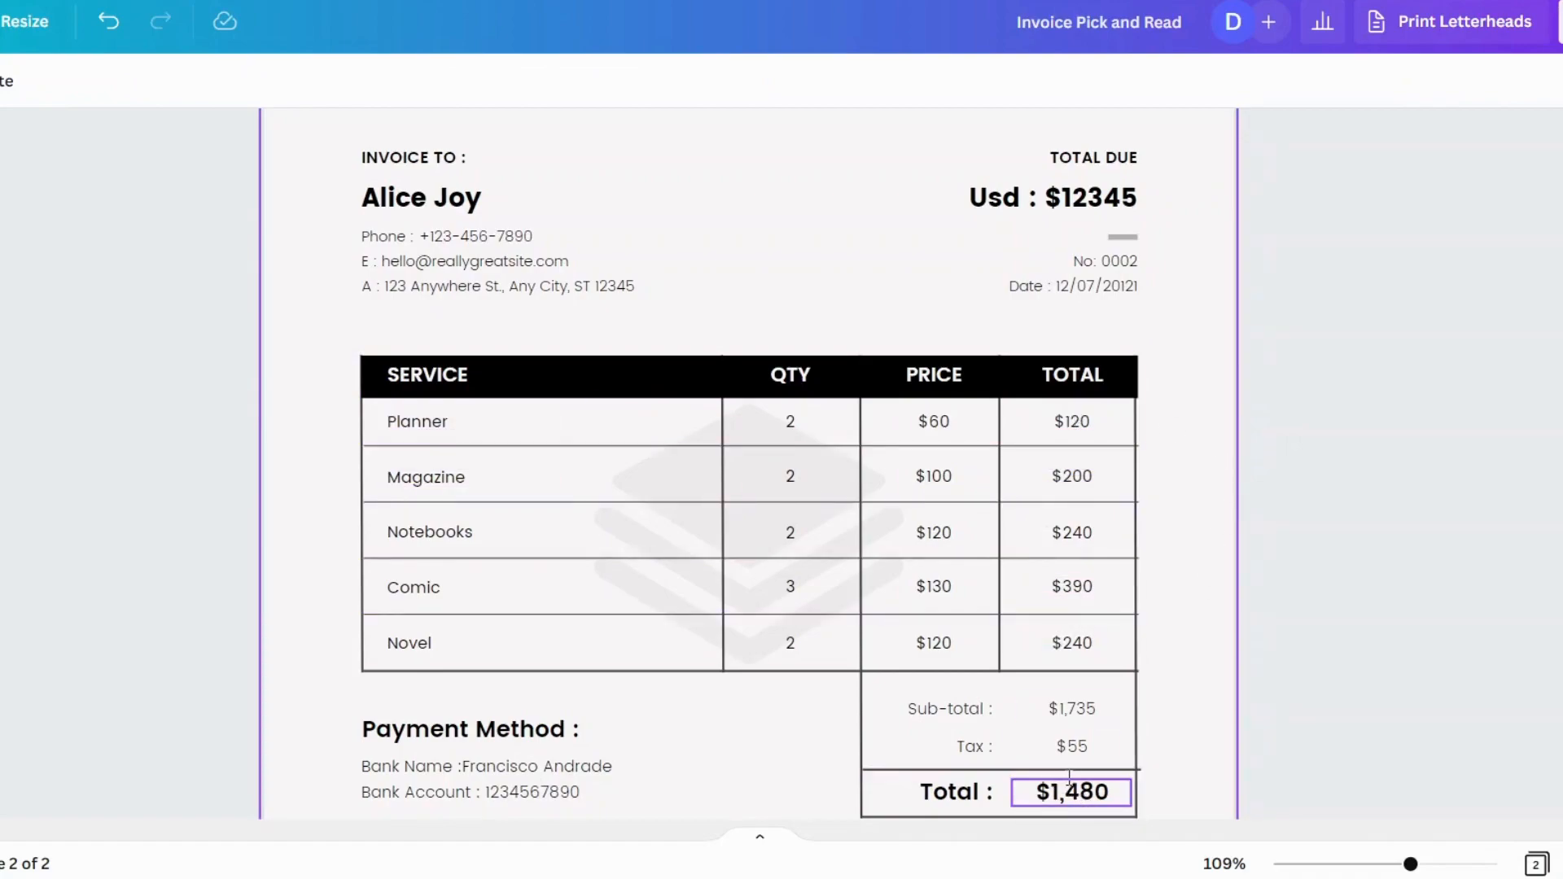
# Open the design's download settings and choose PDF Standard as the file type with Flatten PDF enabled
pyautogui.scroll(-2, 1171, 629)
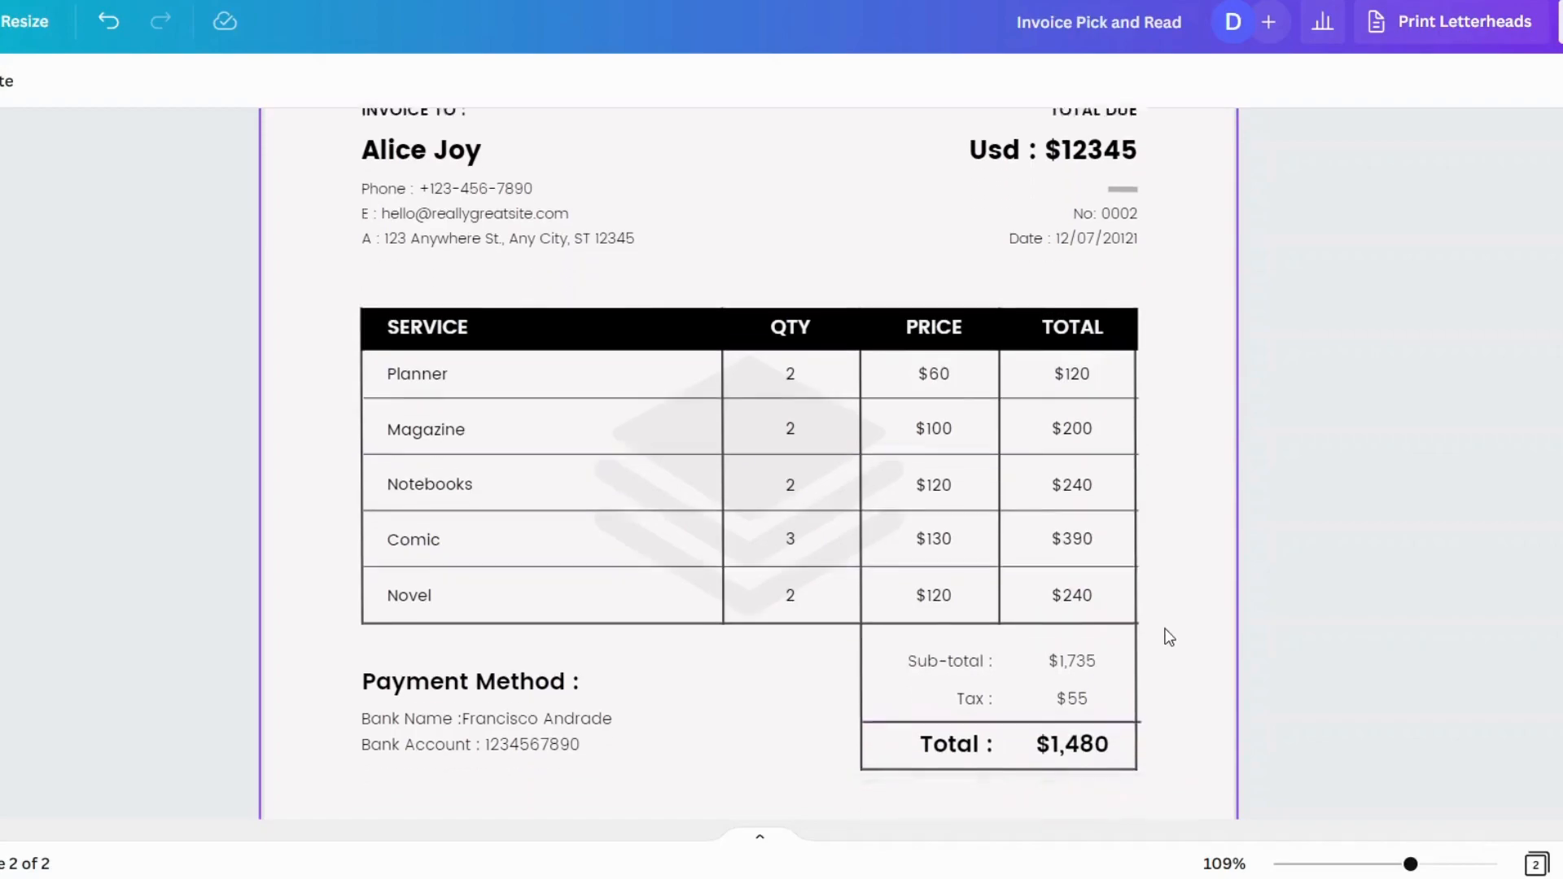
pyautogui.scroll(-4, 1170, 634)
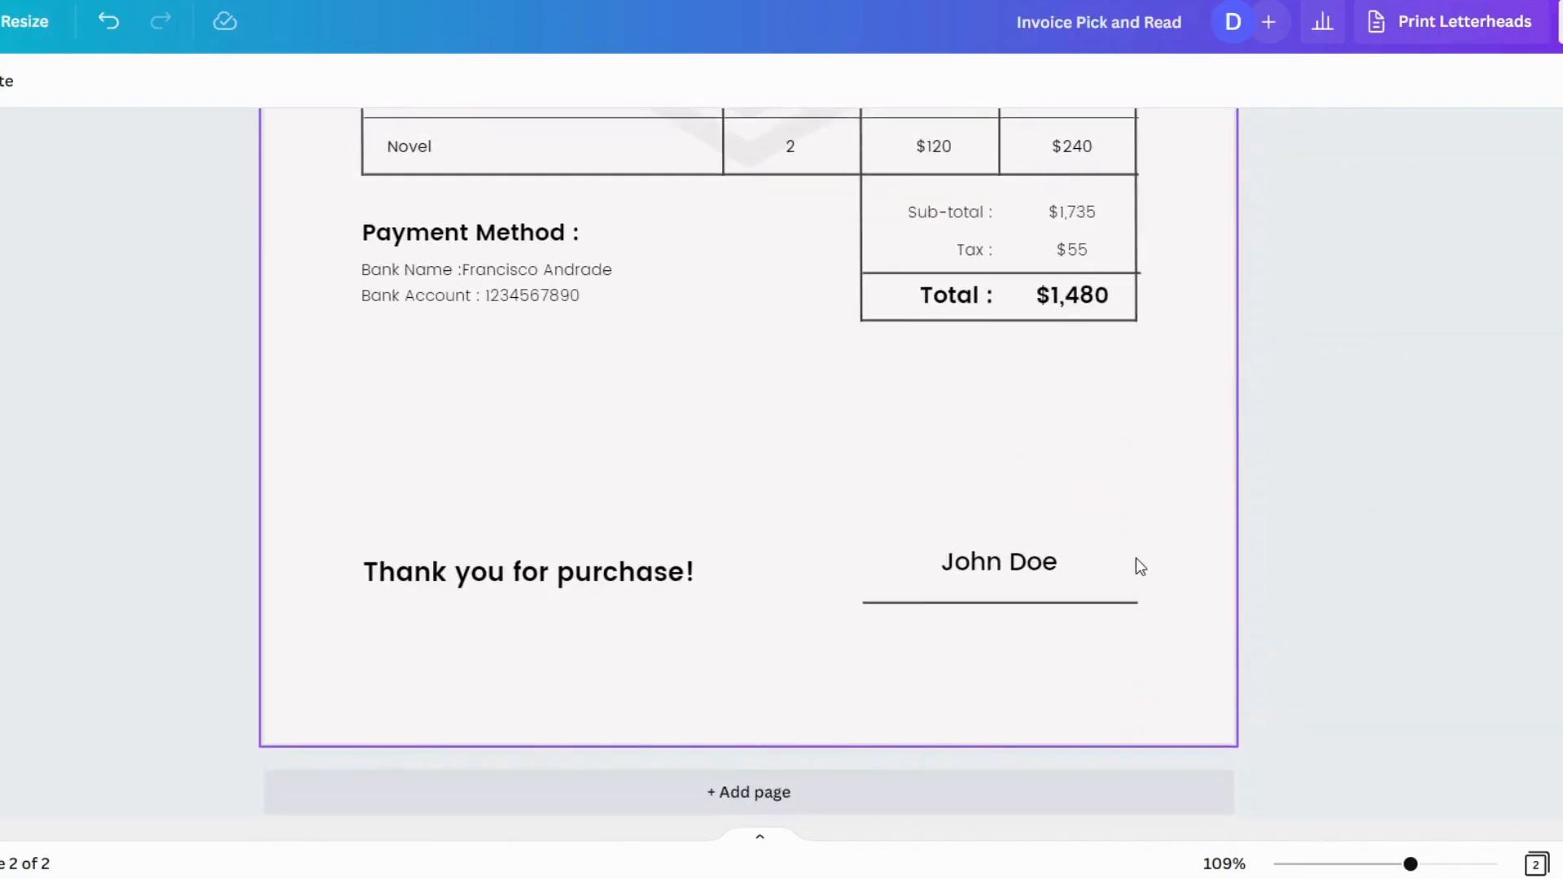
pyautogui.scroll(12, 1138, 562)
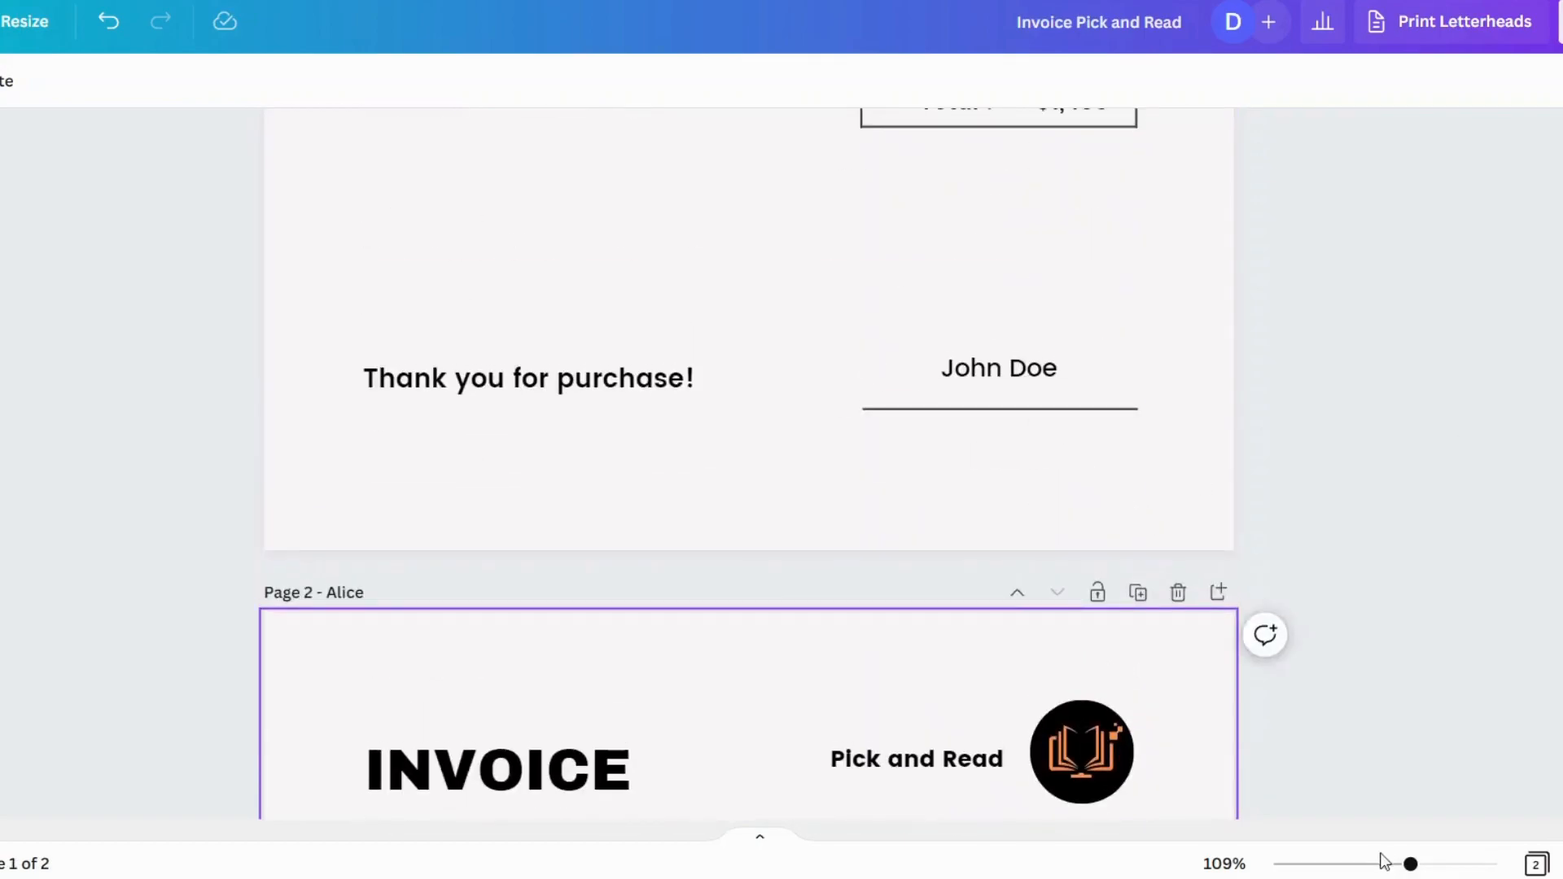
pyautogui.moveTo(1410, 864); pyautogui.dragTo(1374, 865)
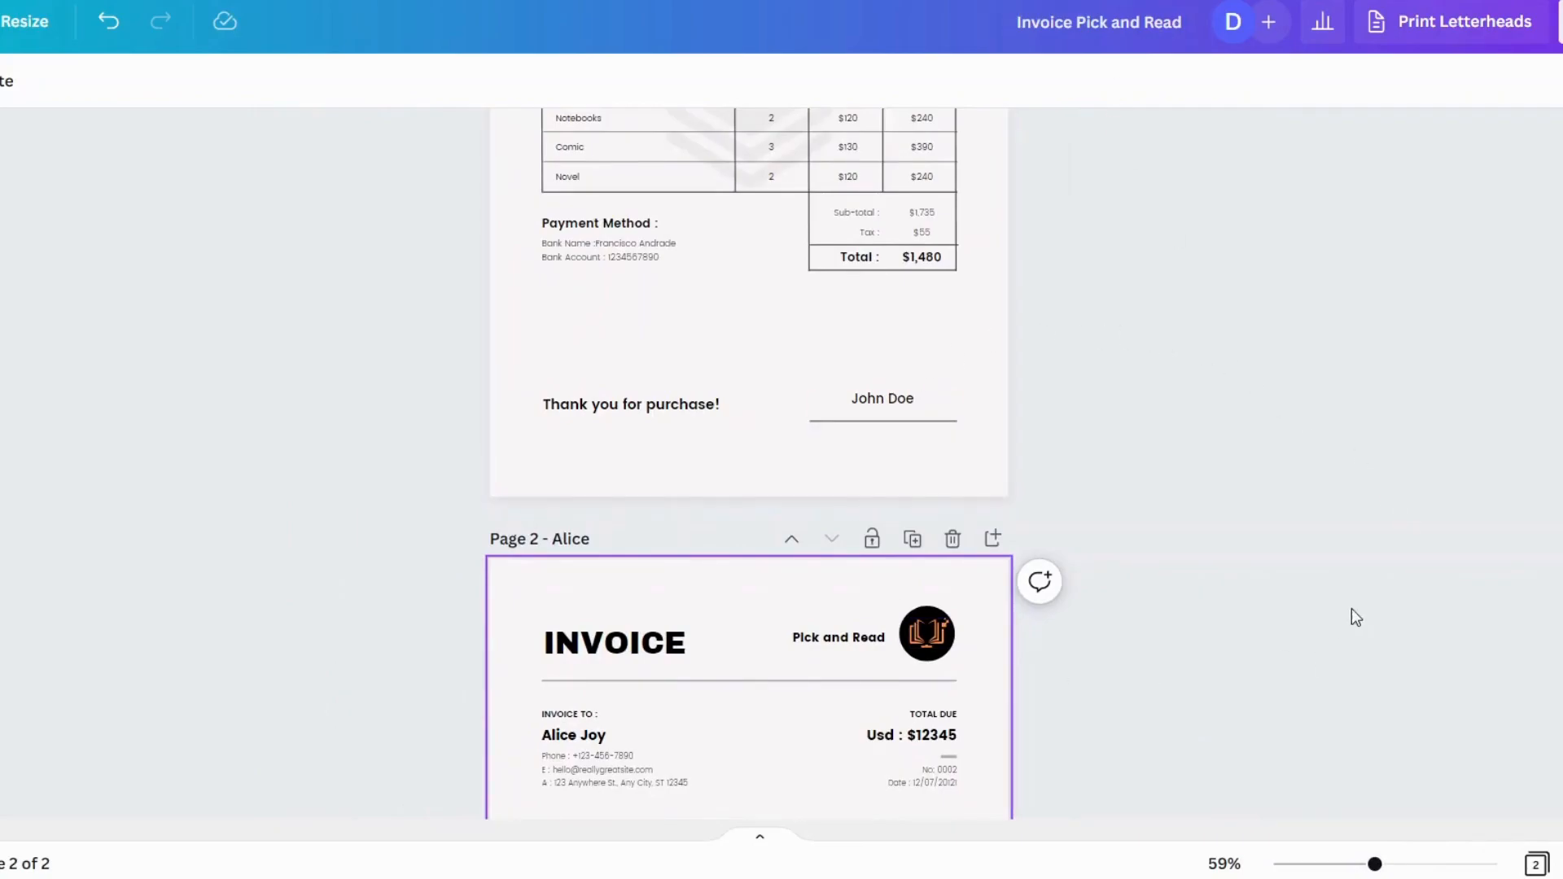
pyautogui.scroll(-5, 1180, 501)
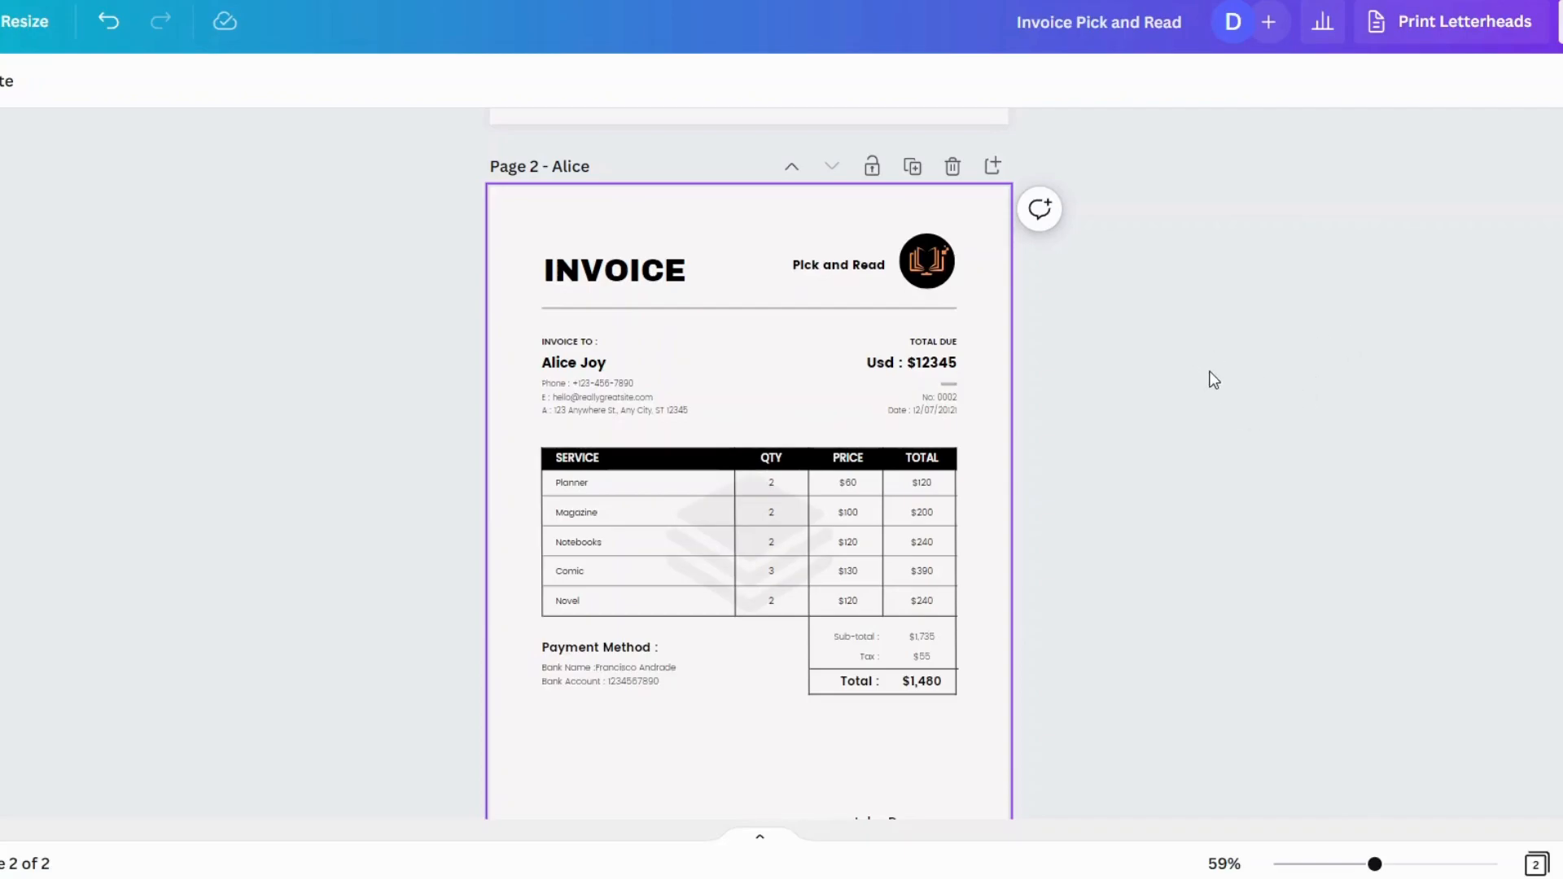
pyautogui.scroll(10, 1508, 273)
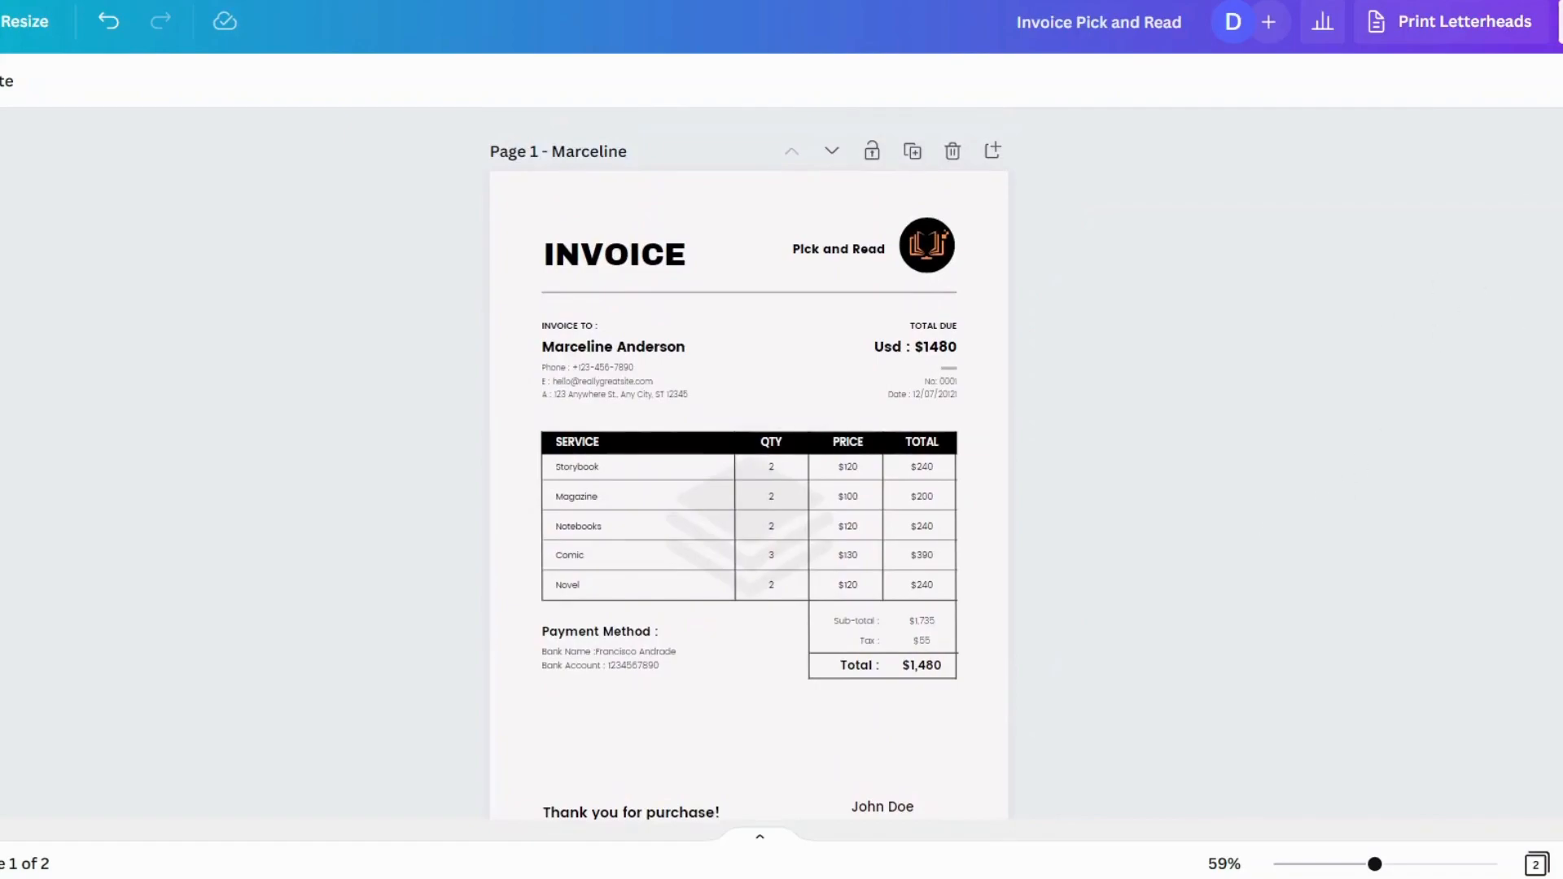
pyautogui.click(1559, 22)
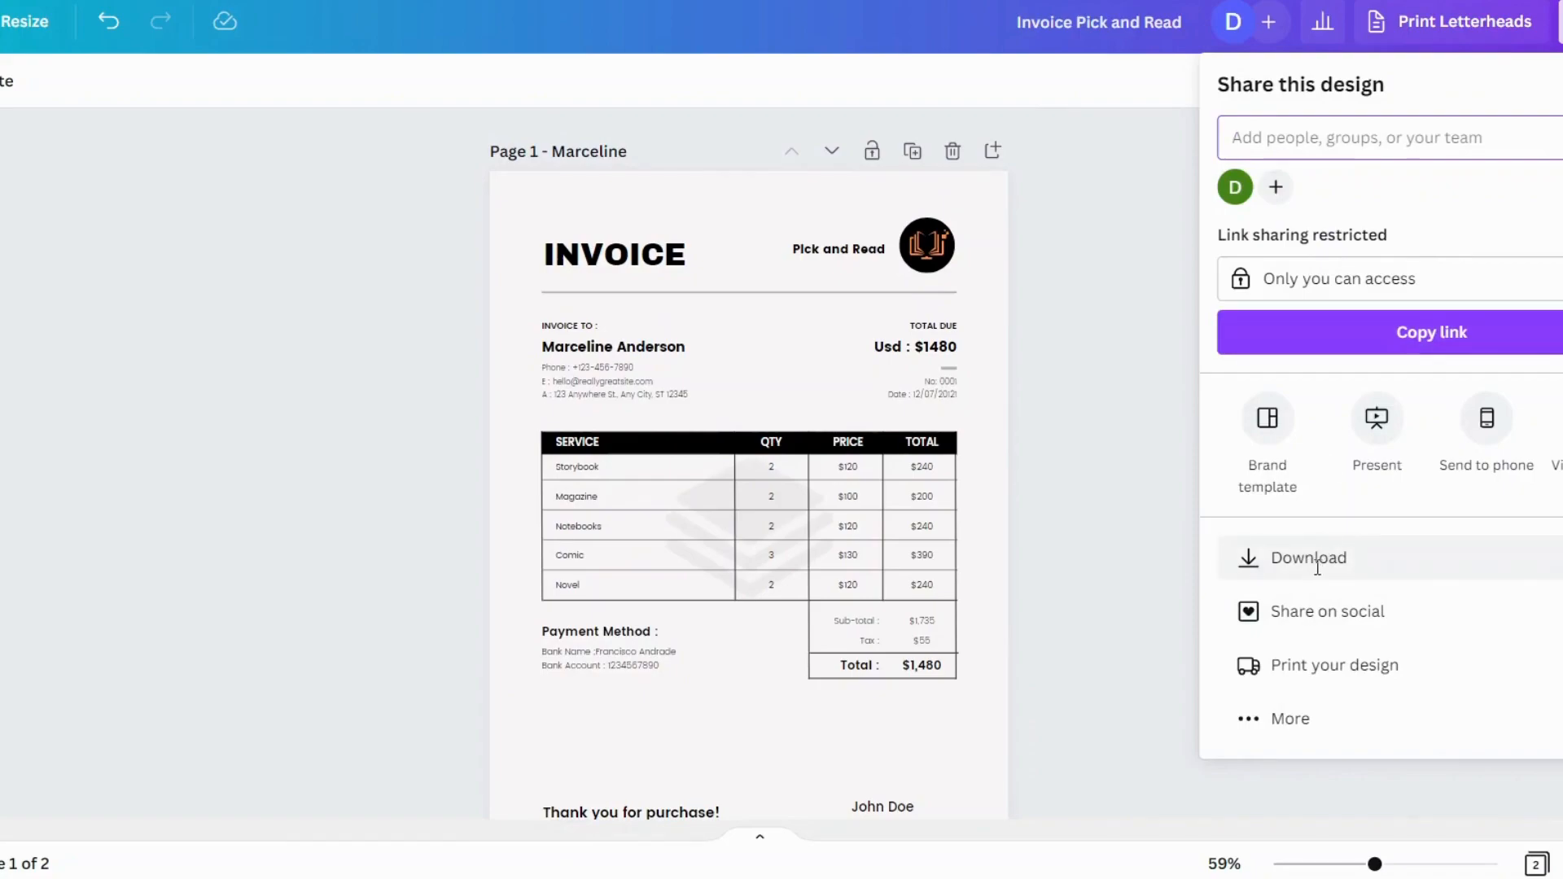
pyautogui.click(1326, 558)
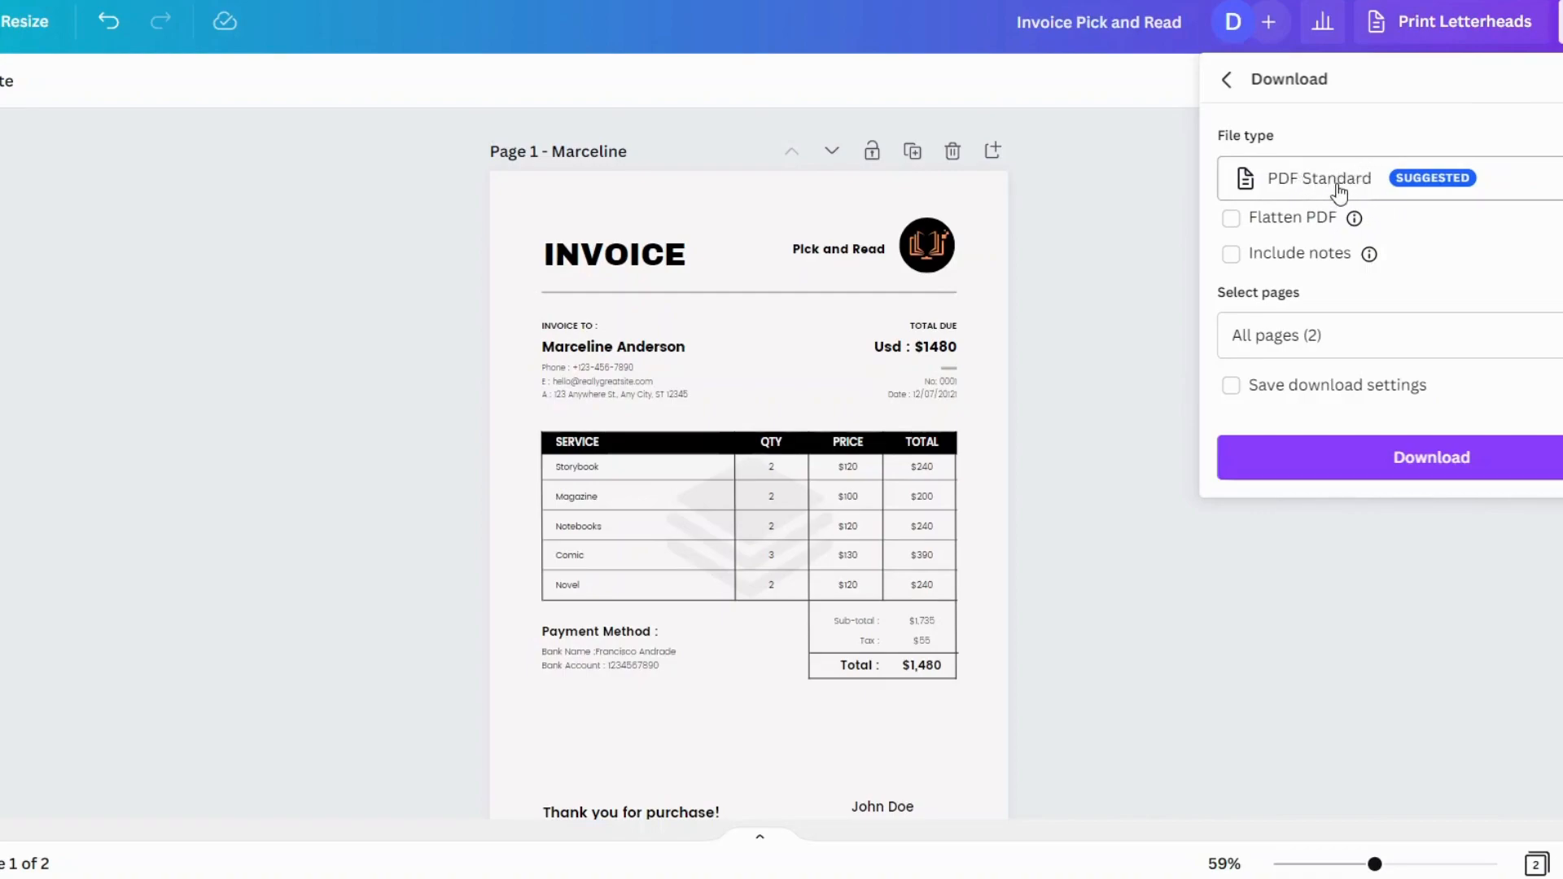
pyautogui.click(1339, 188)
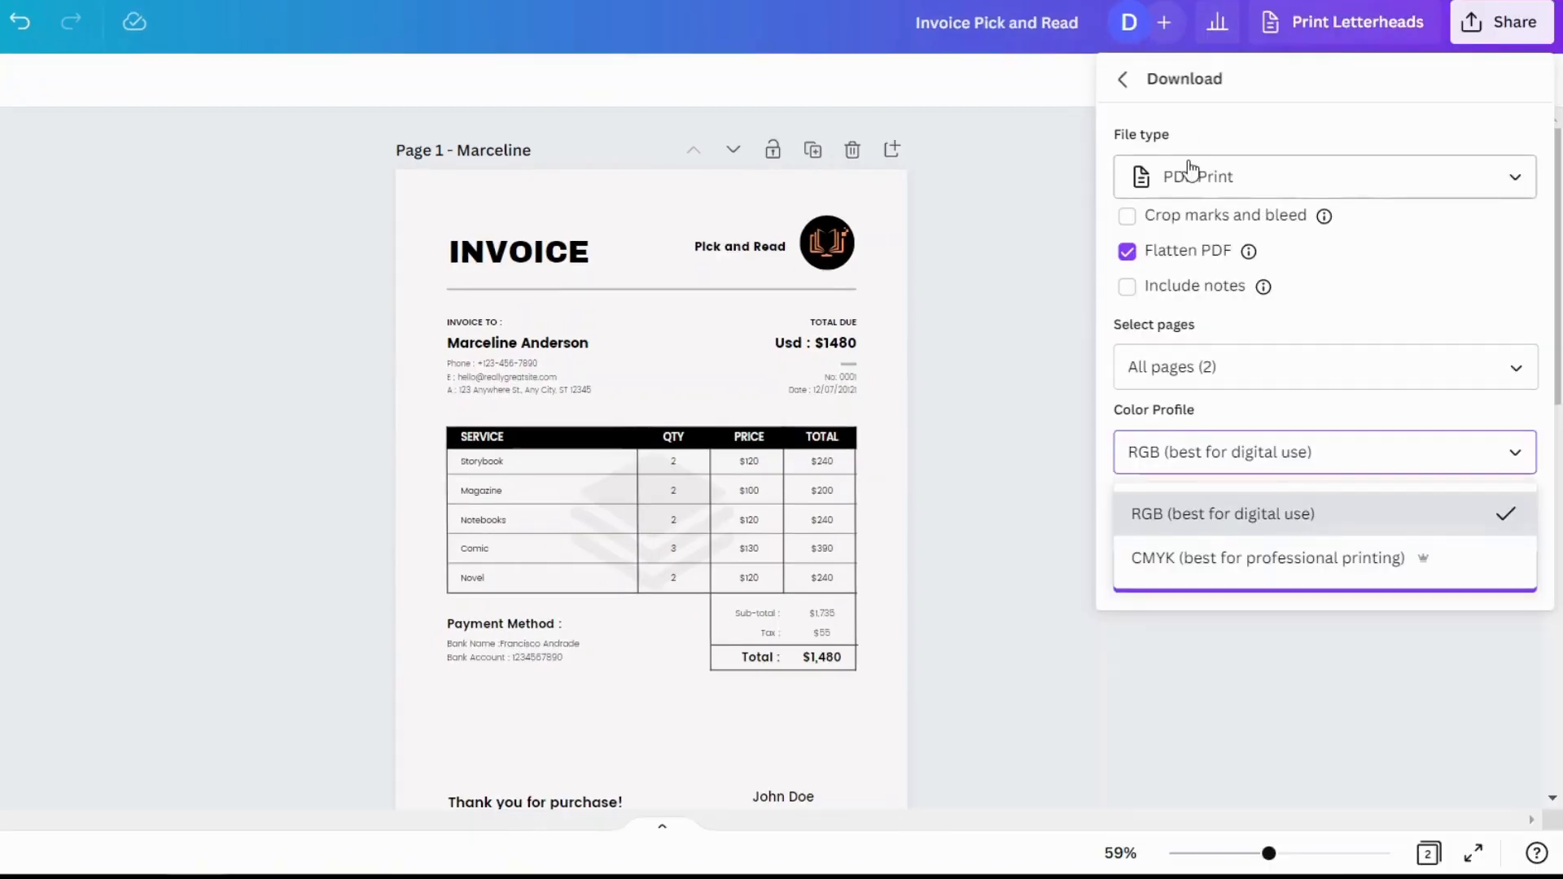
pyautogui.click(1360, 179)
pyautogui.click(1254, 179)
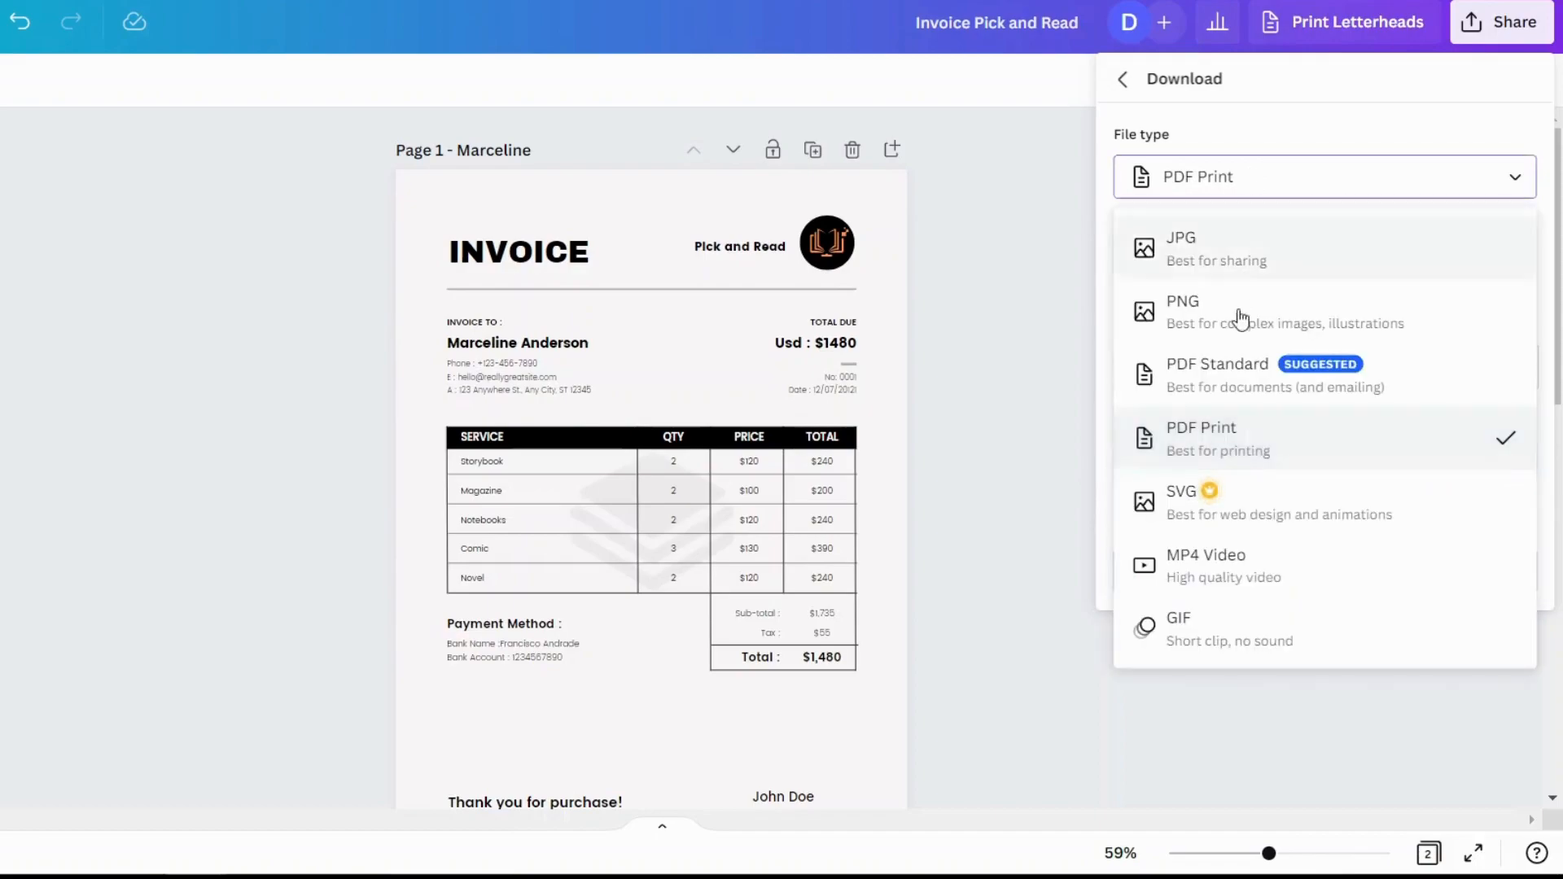
pyautogui.click(1224, 390)
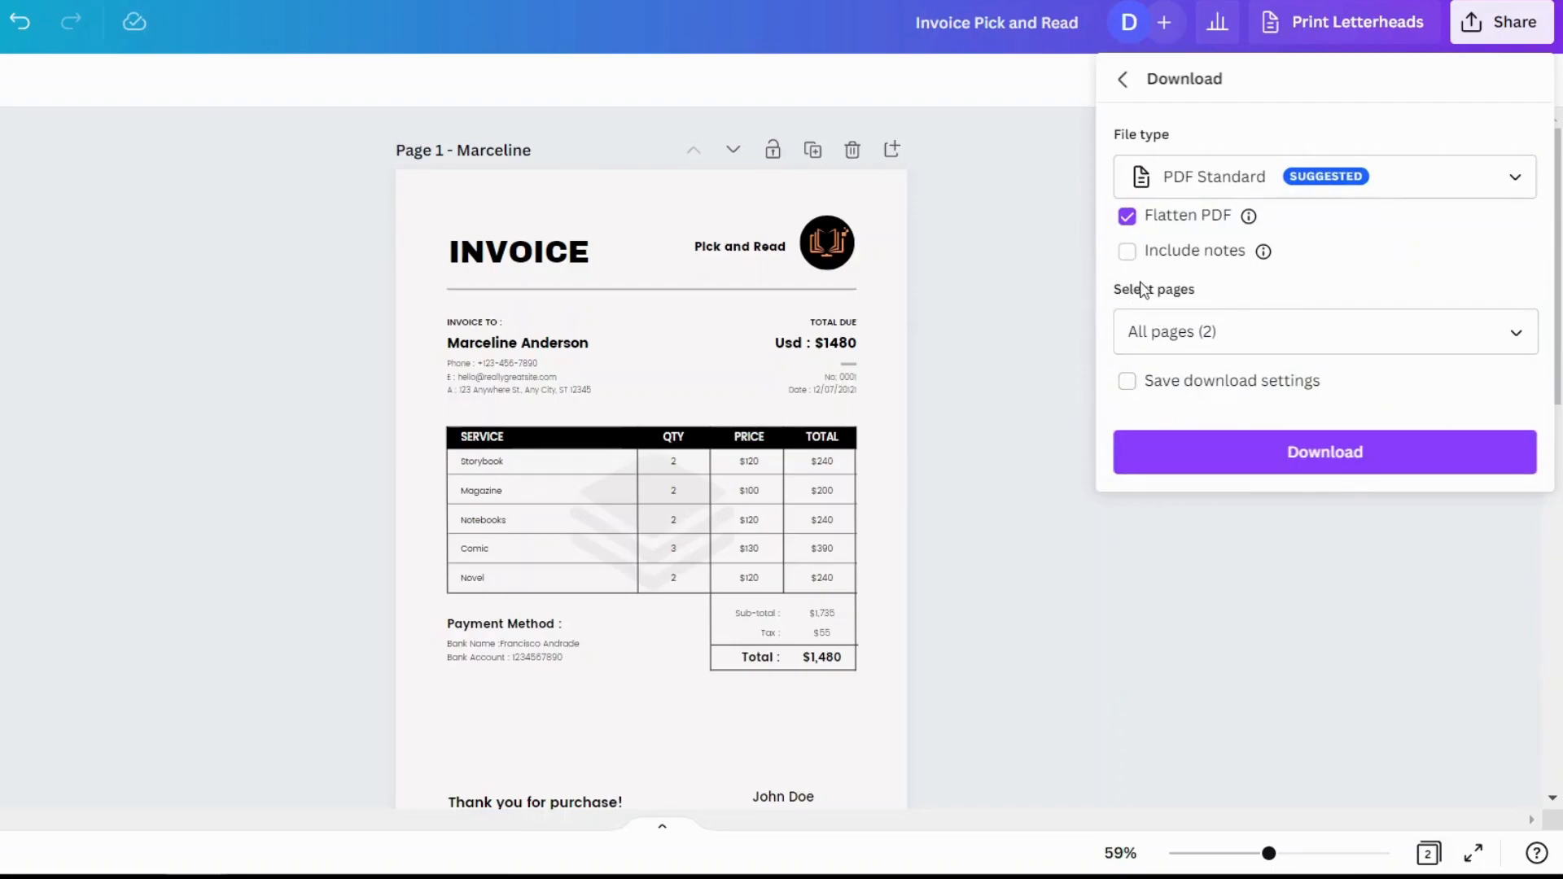
# Limit the page selection to page 1 and download that invoice
pyautogui.click(1517, 337)
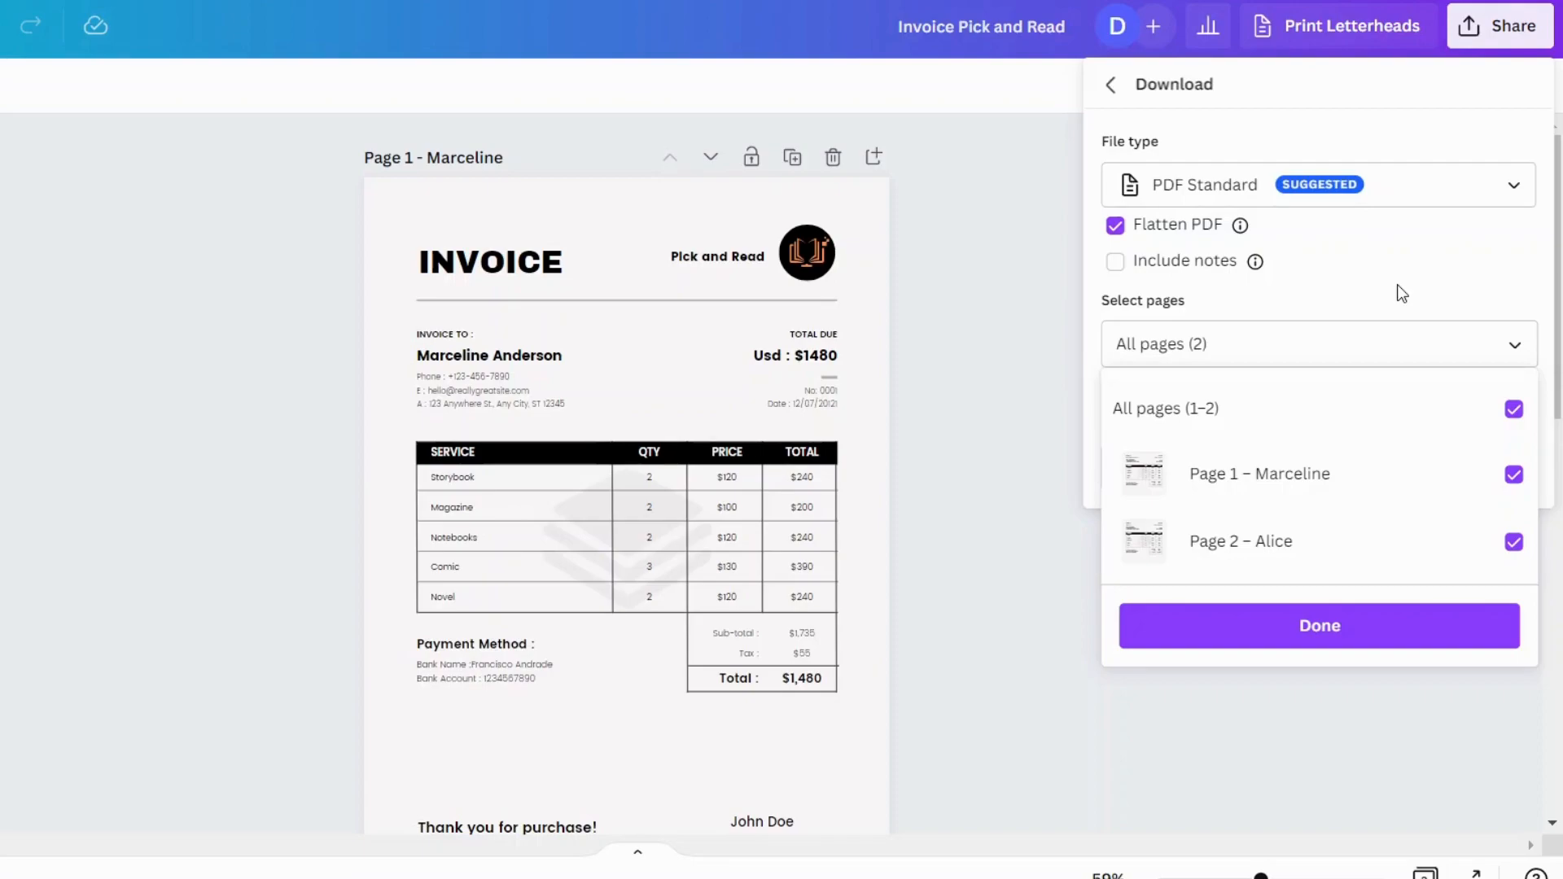
pyautogui.click(1512, 411)
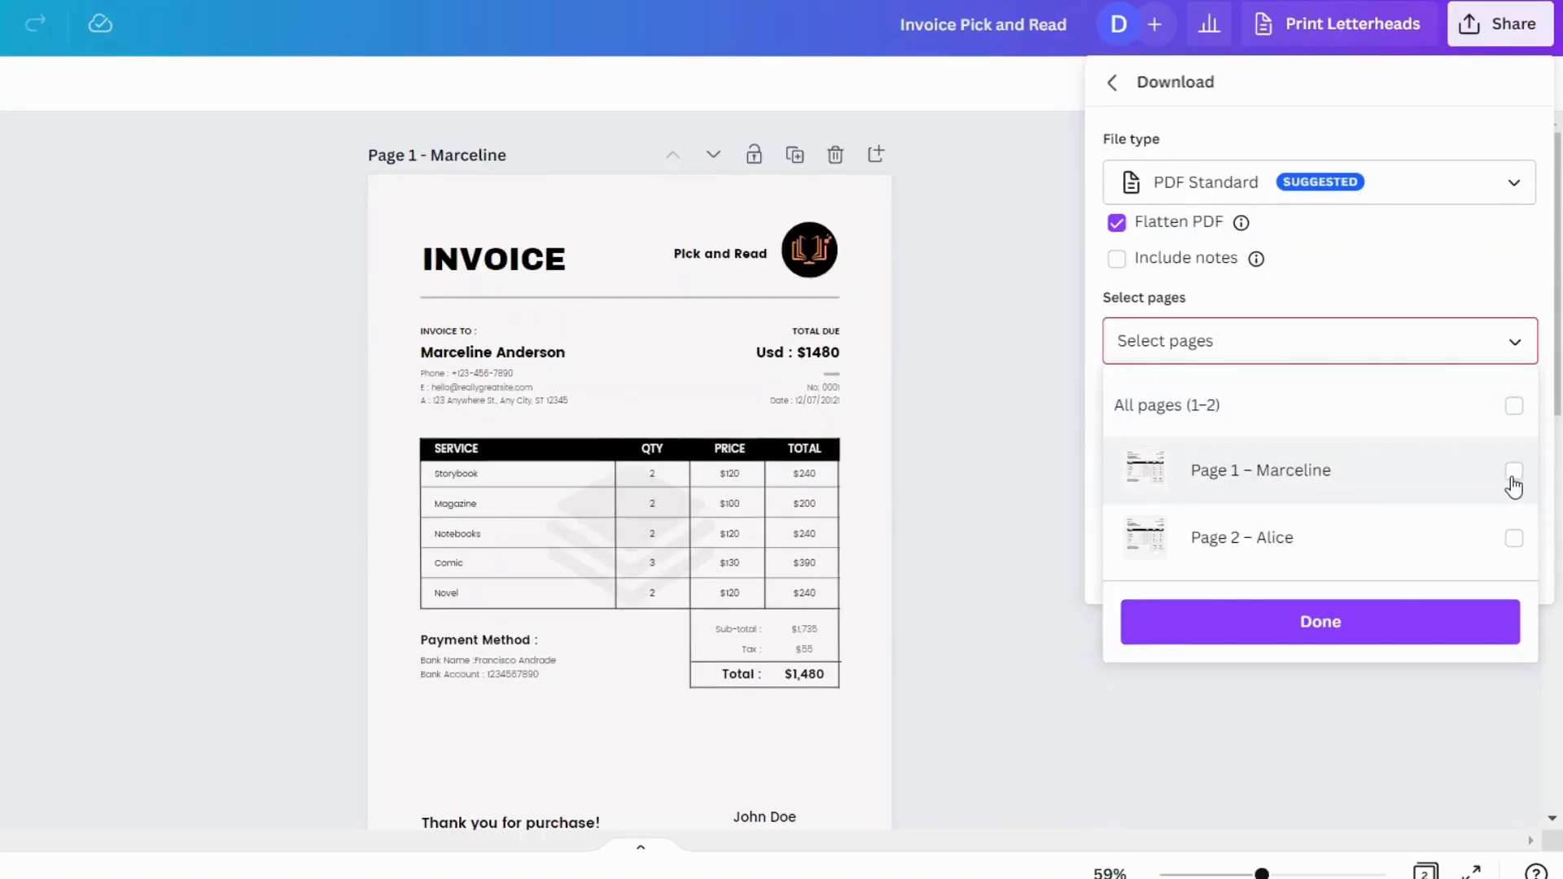
pyautogui.click(1512, 479)
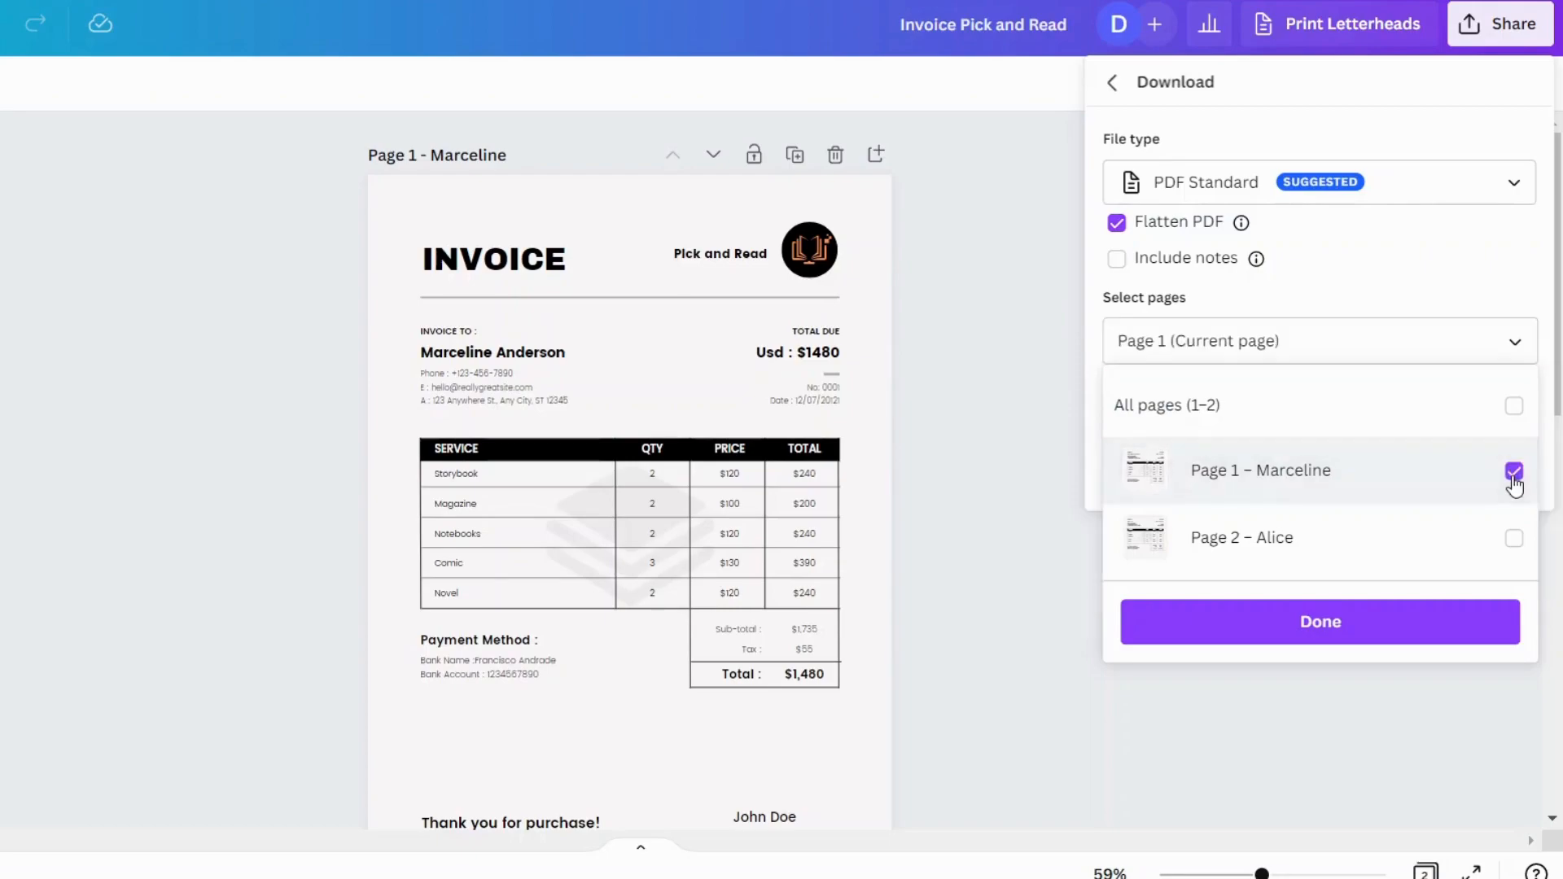
pyautogui.click(1338, 625)
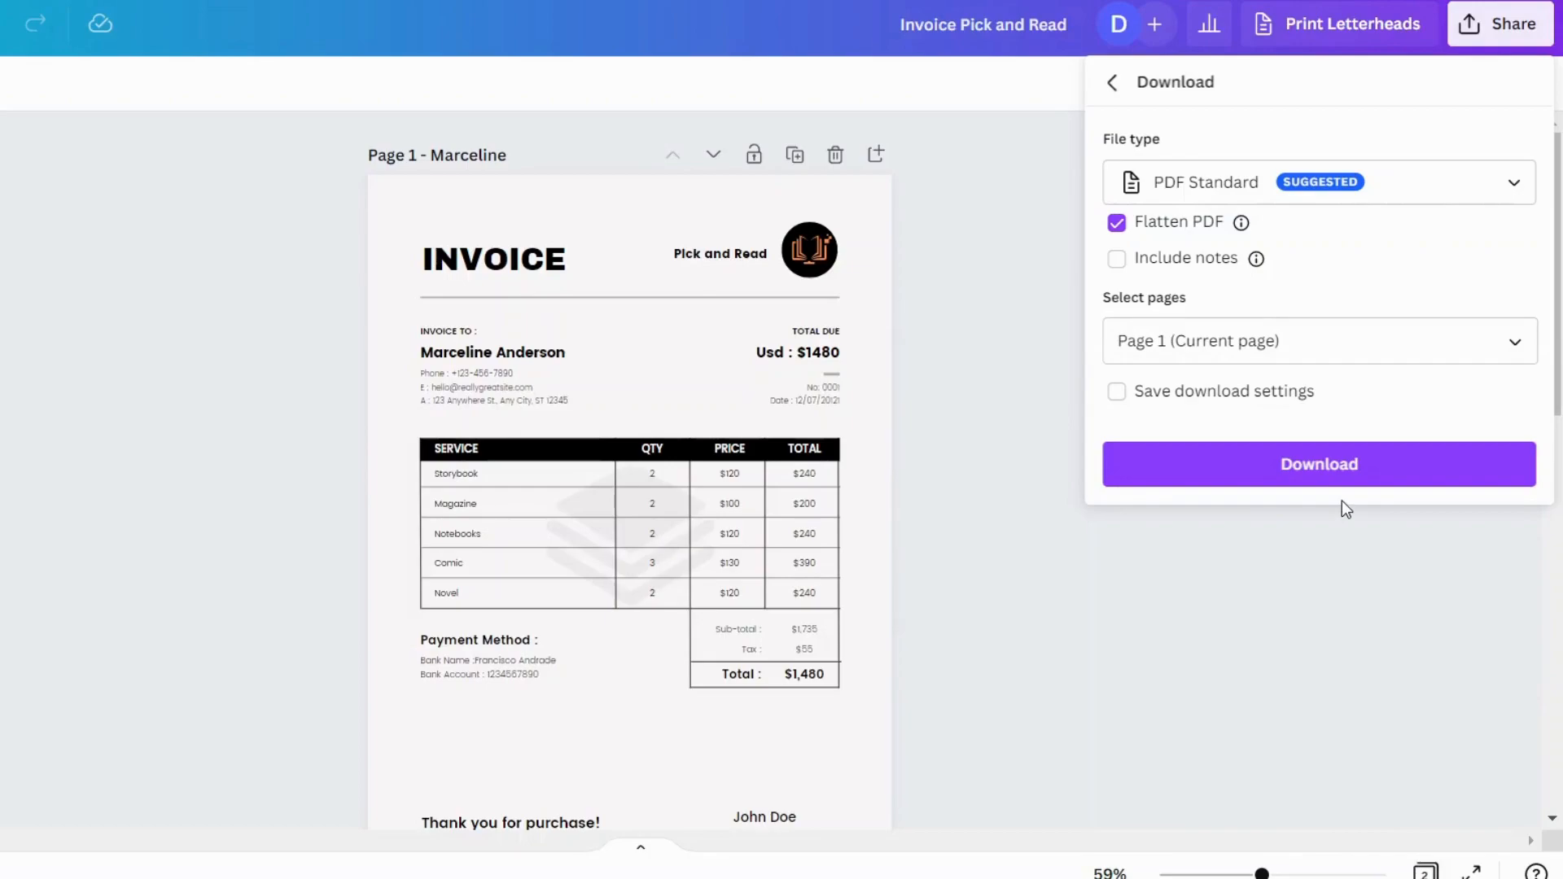
pyautogui.click(1337, 474)
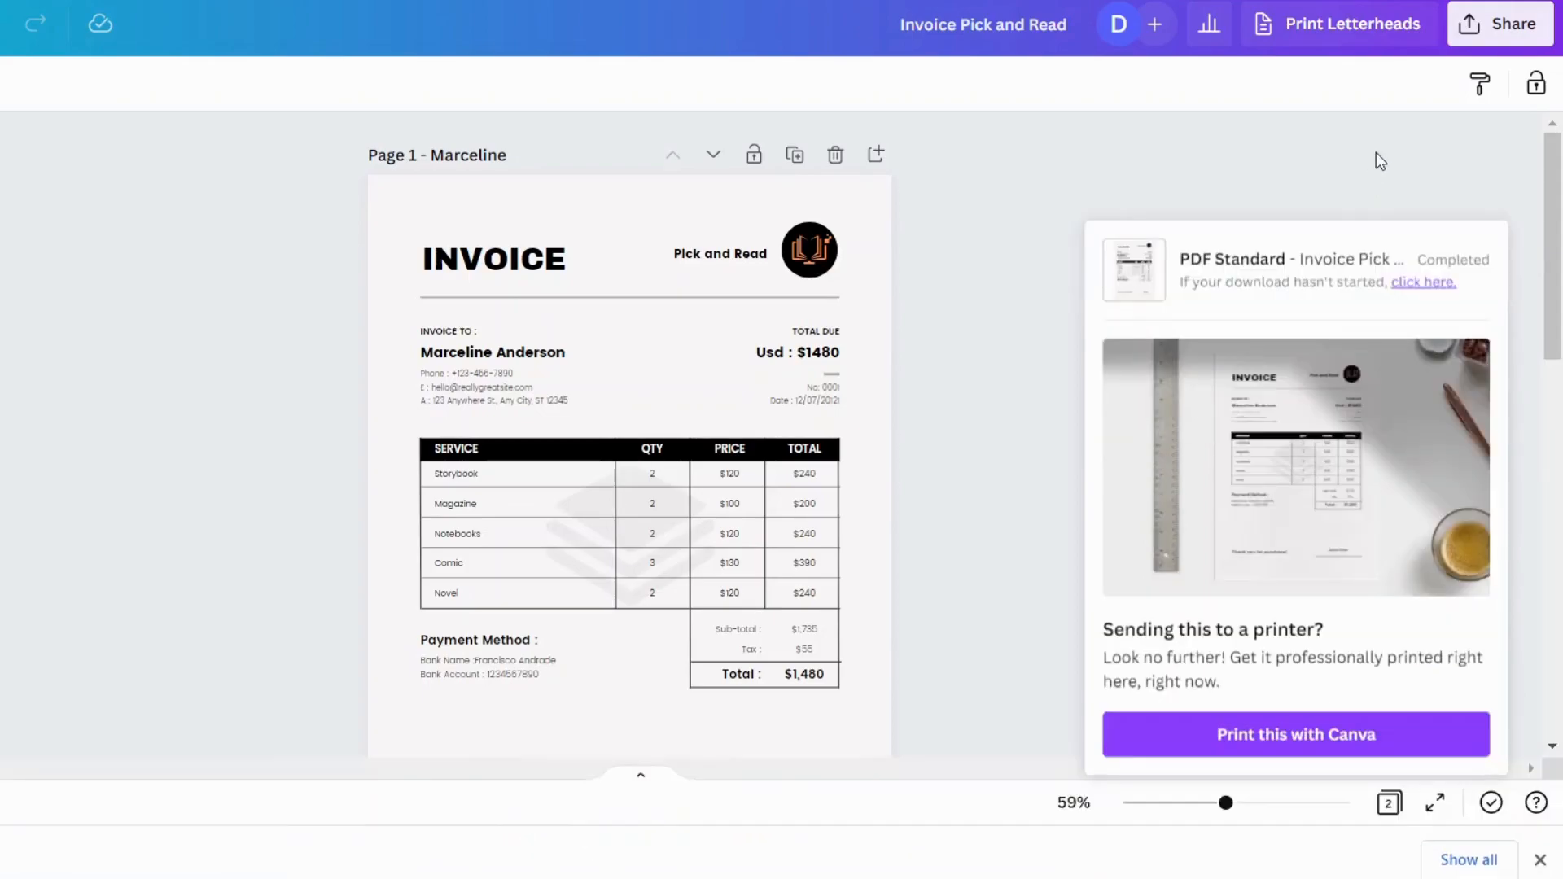
pyautogui.click(1344, 185)
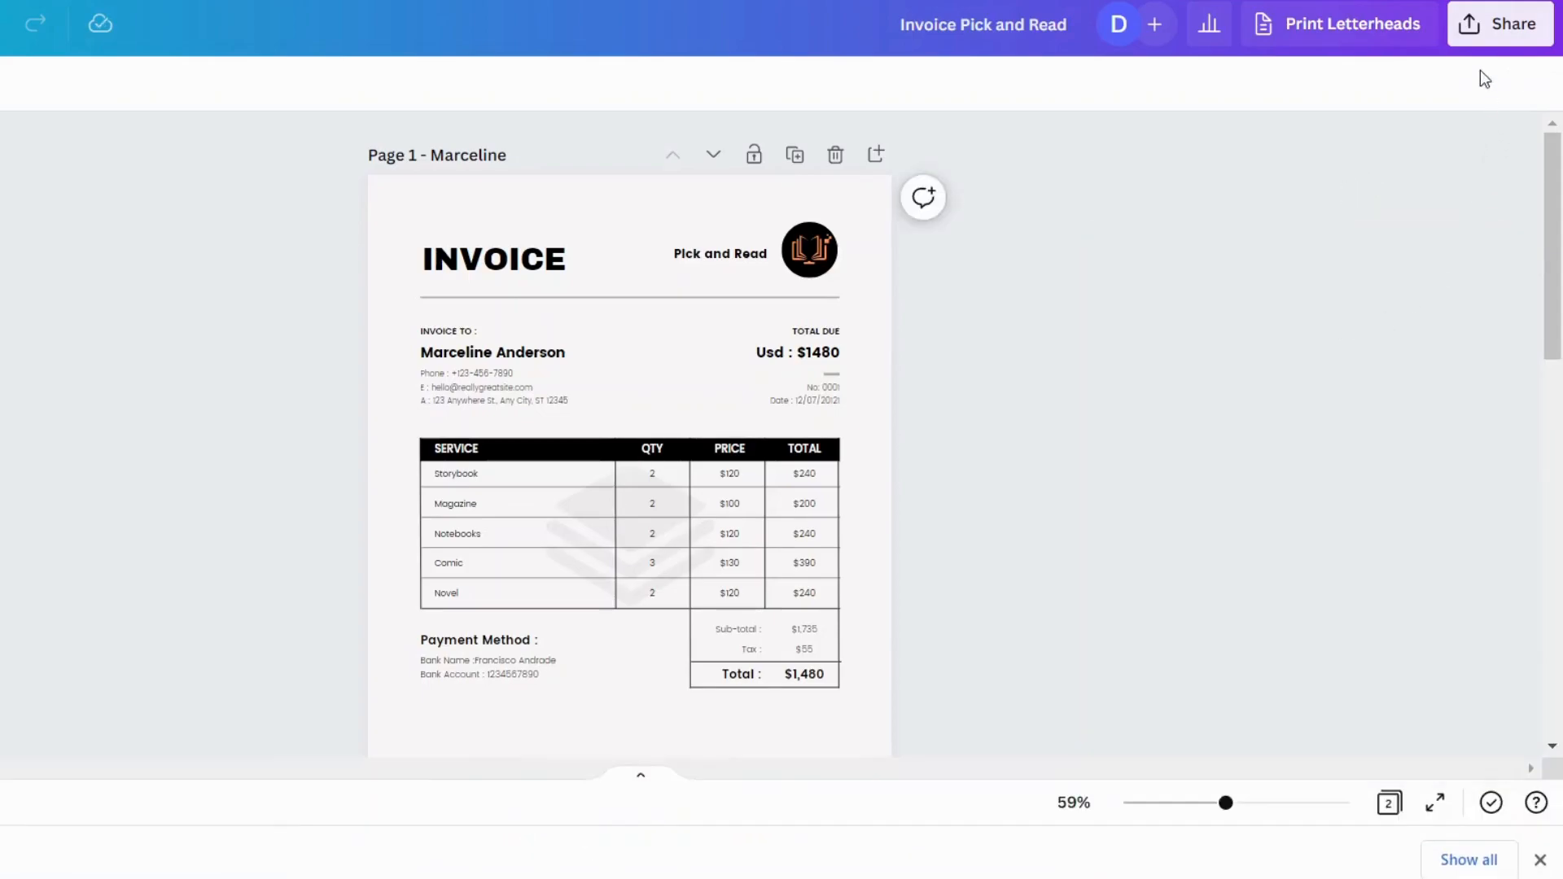
# Download only page 2 of the design as a PDF Standard file
pyautogui.click(1506, 25)
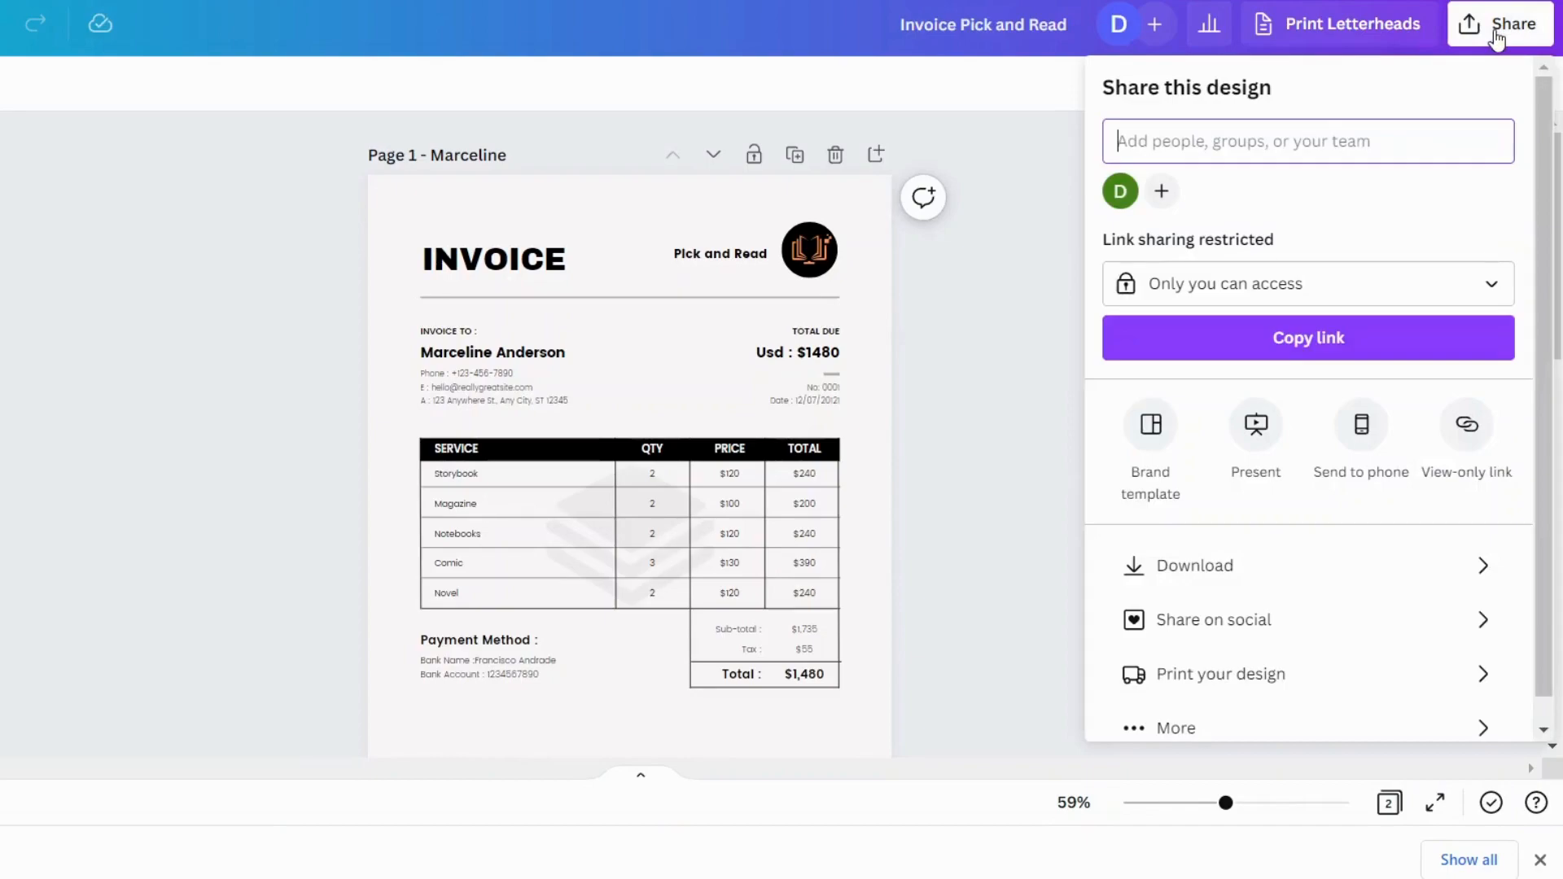
pyautogui.click(1241, 570)
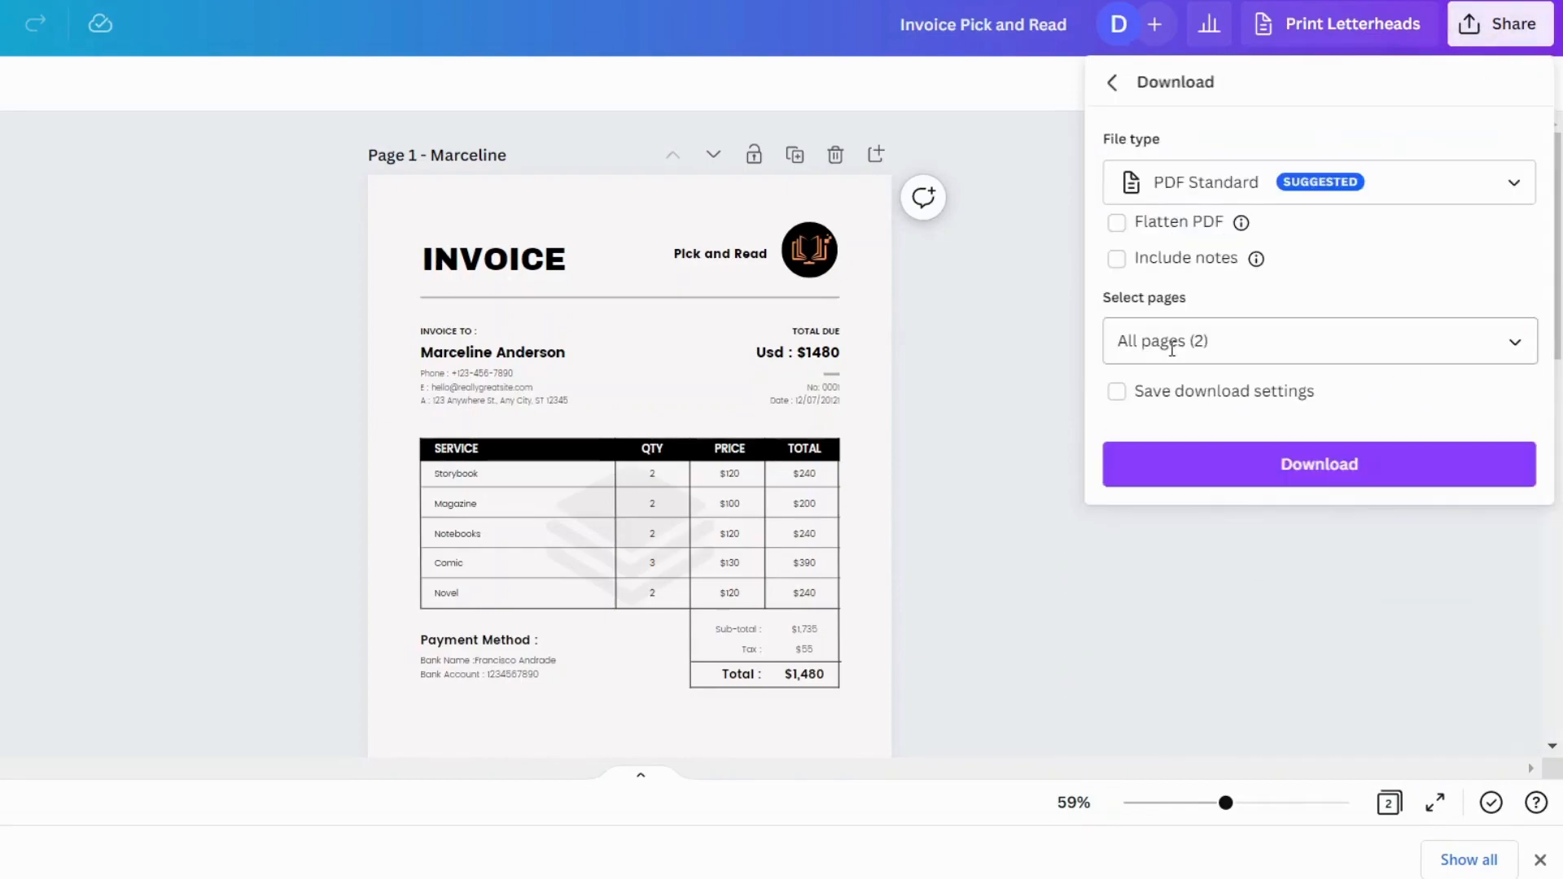
pyautogui.click(1298, 332)
pyautogui.write('1-2')
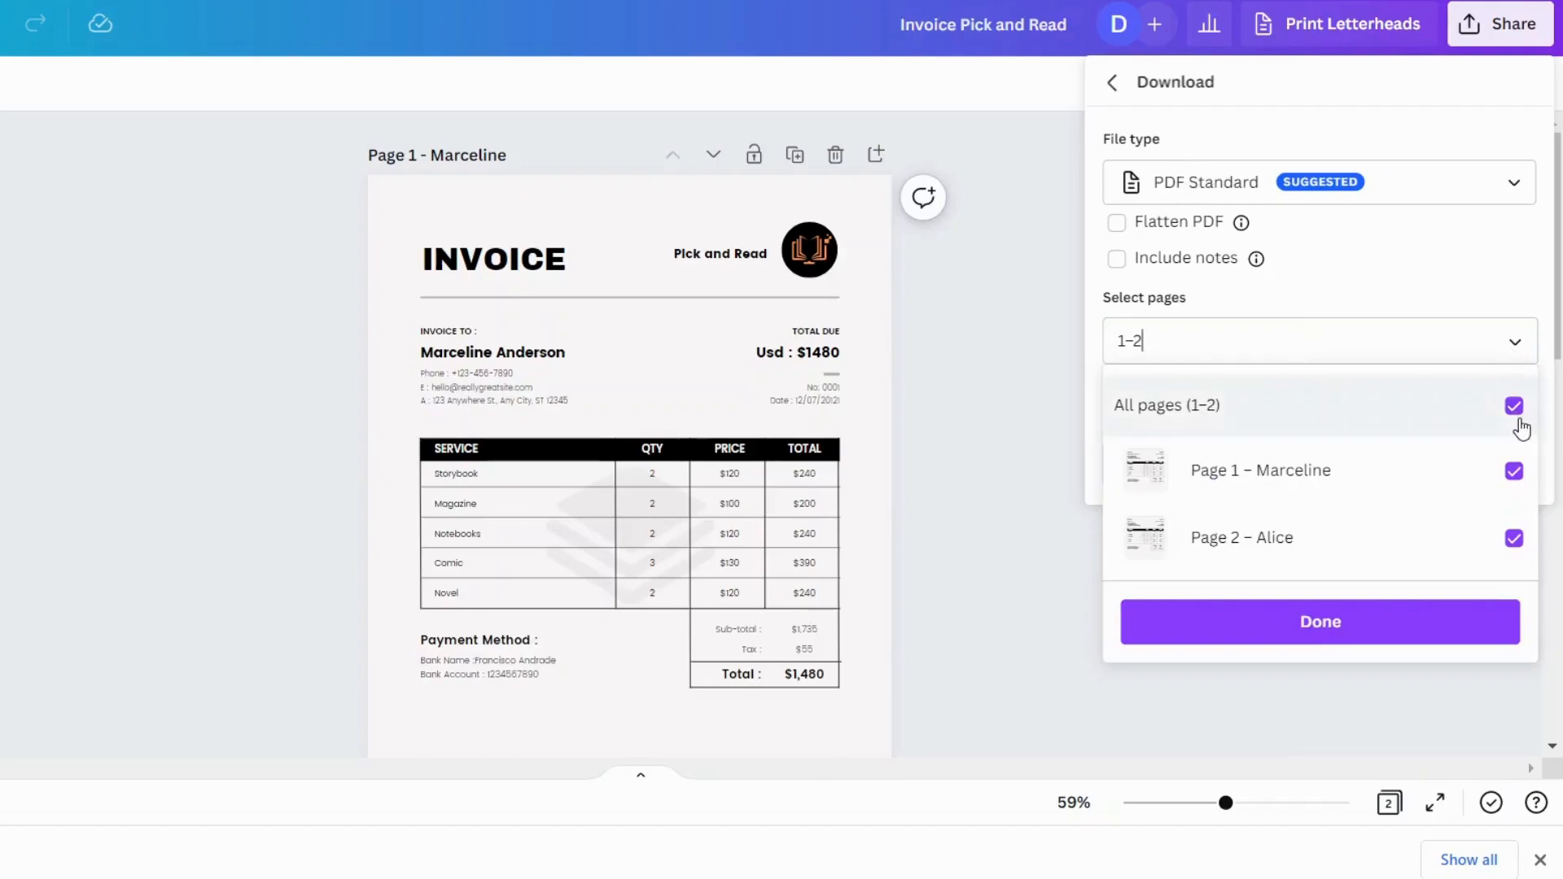
pyautogui.click(1513, 407)
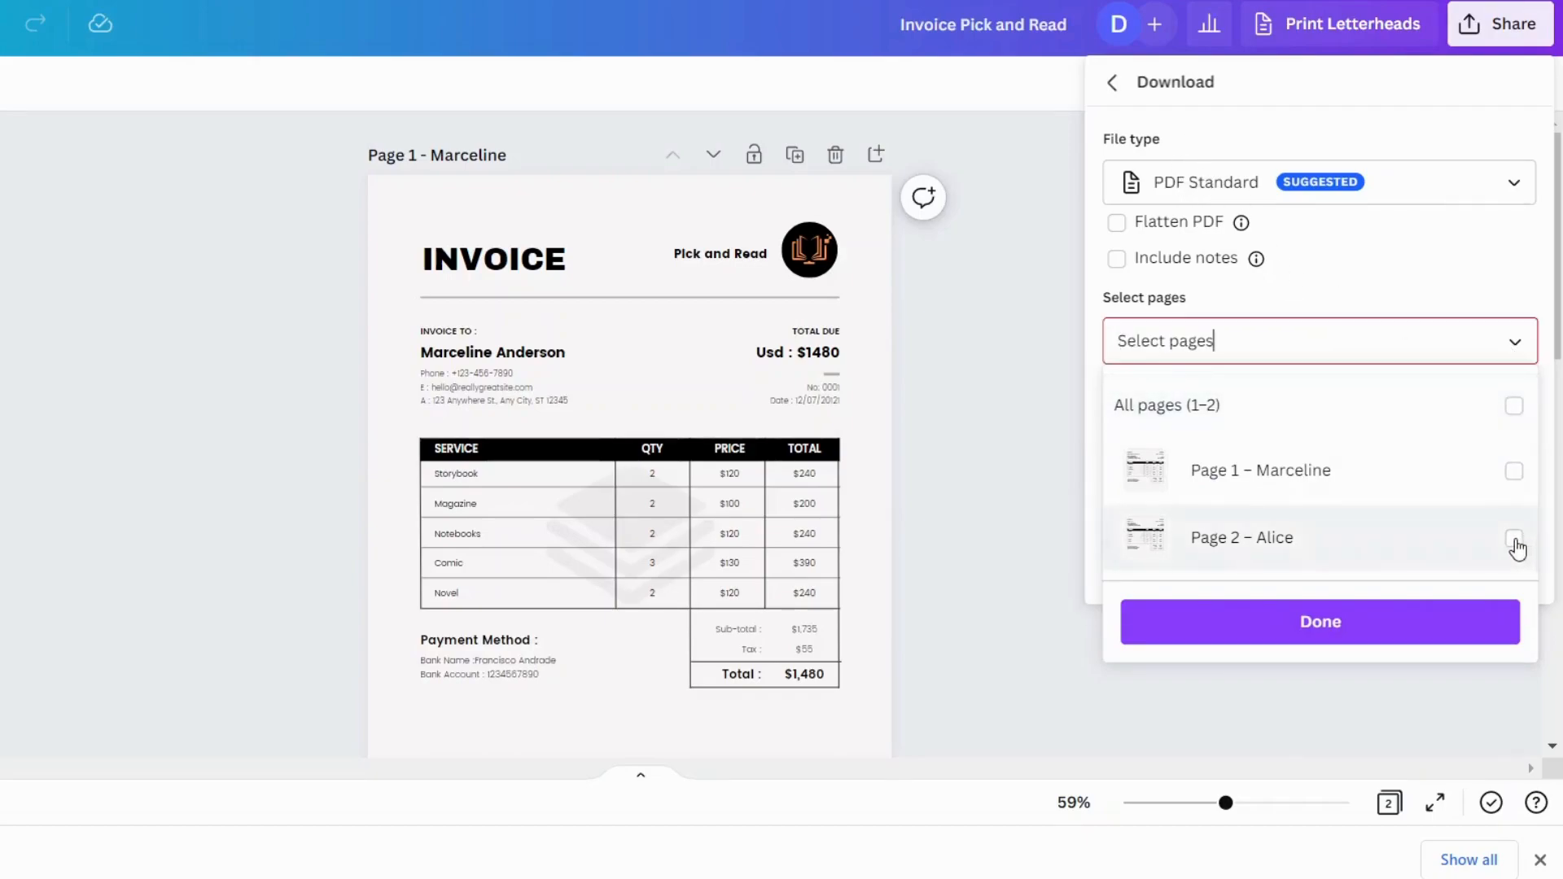
pyautogui.click(1516, 540)
pyautogui.click(1317, 628)
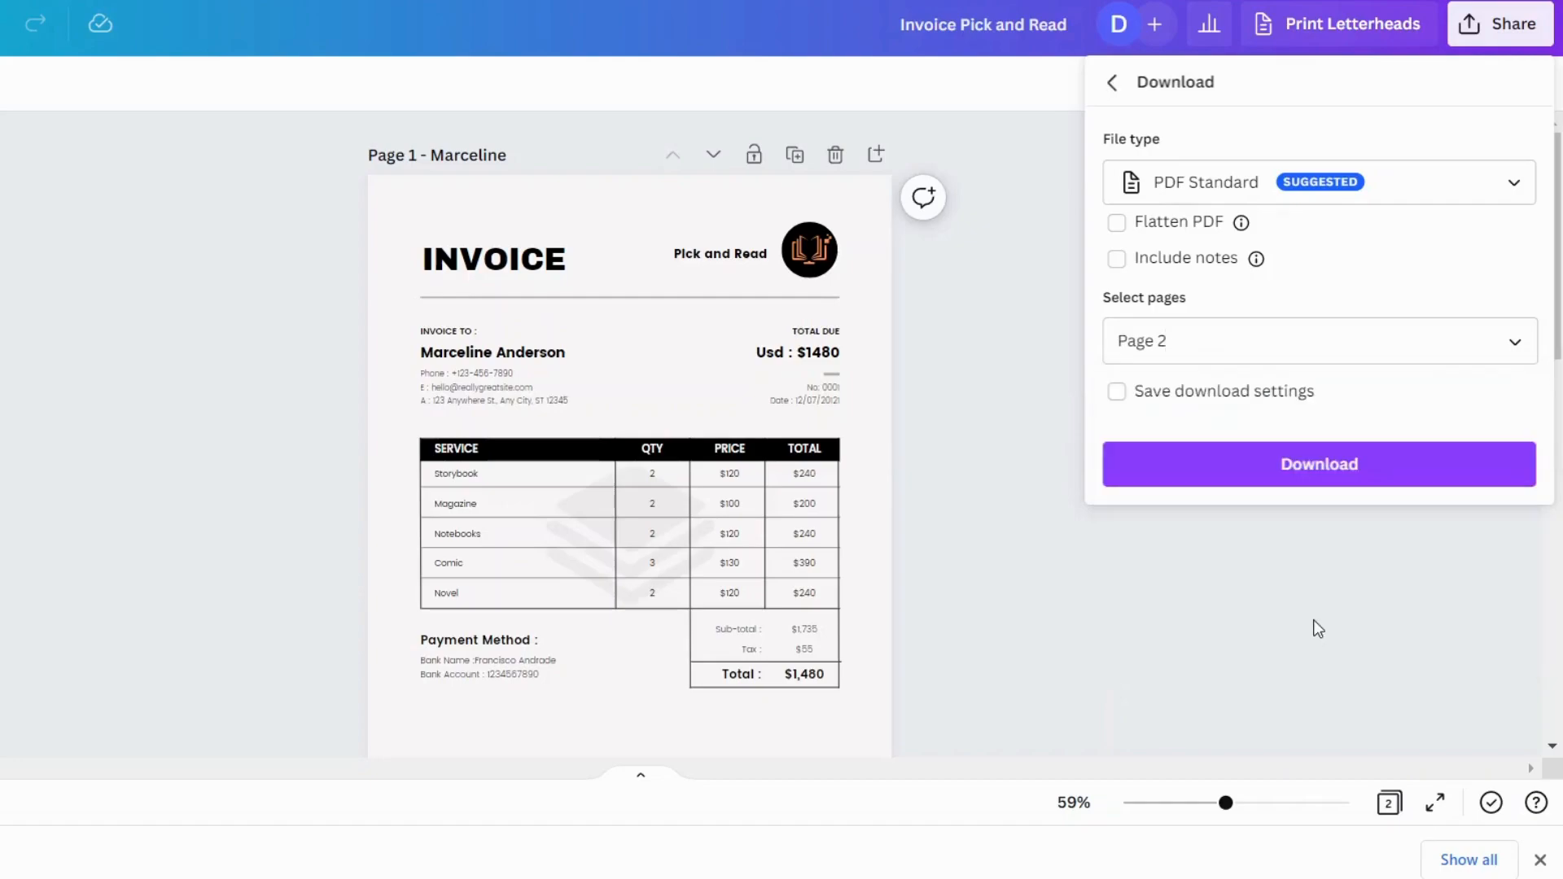
pyautogui.click(1344, 466)
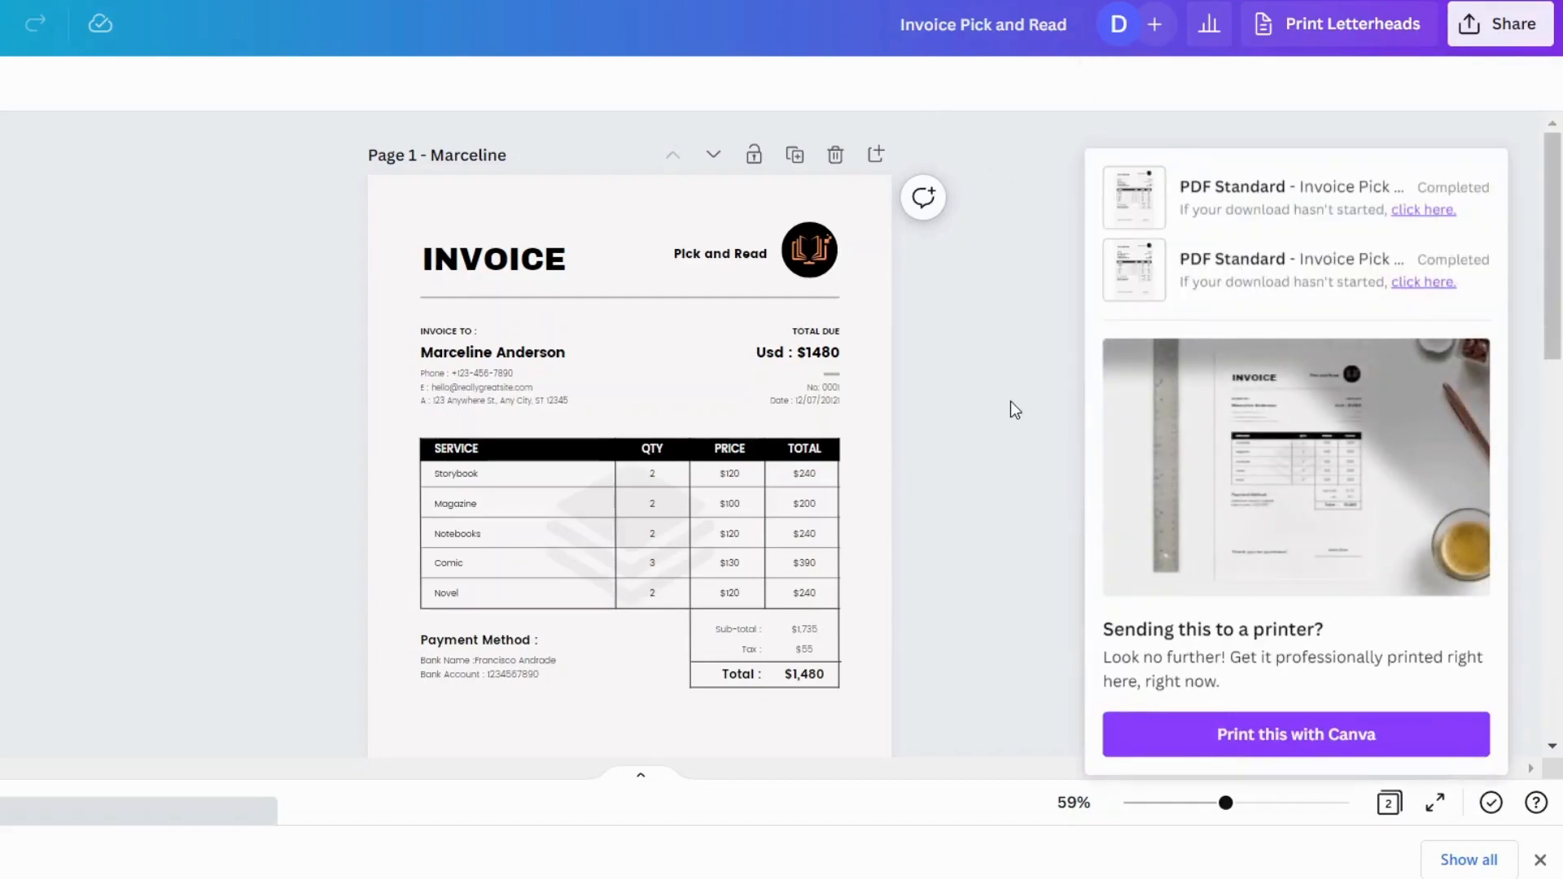
pyautogui.click(1003, 174)
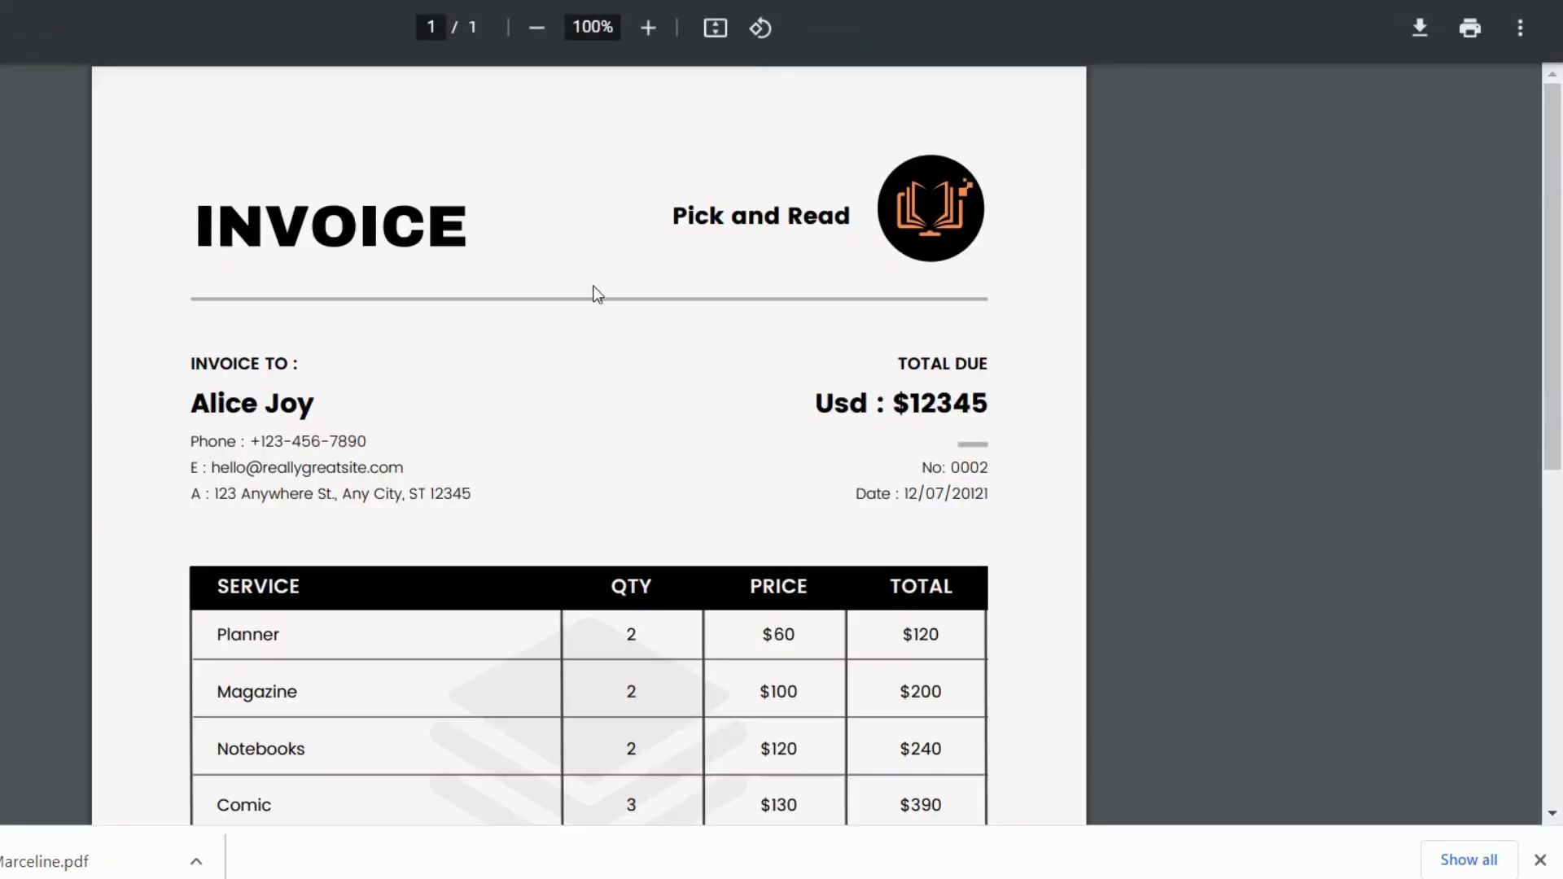
# Check the downloaded PDF of invoice 0002, and open and check the PDF of invoice 0001
pyautogui.scroll(-8, 616, 415)
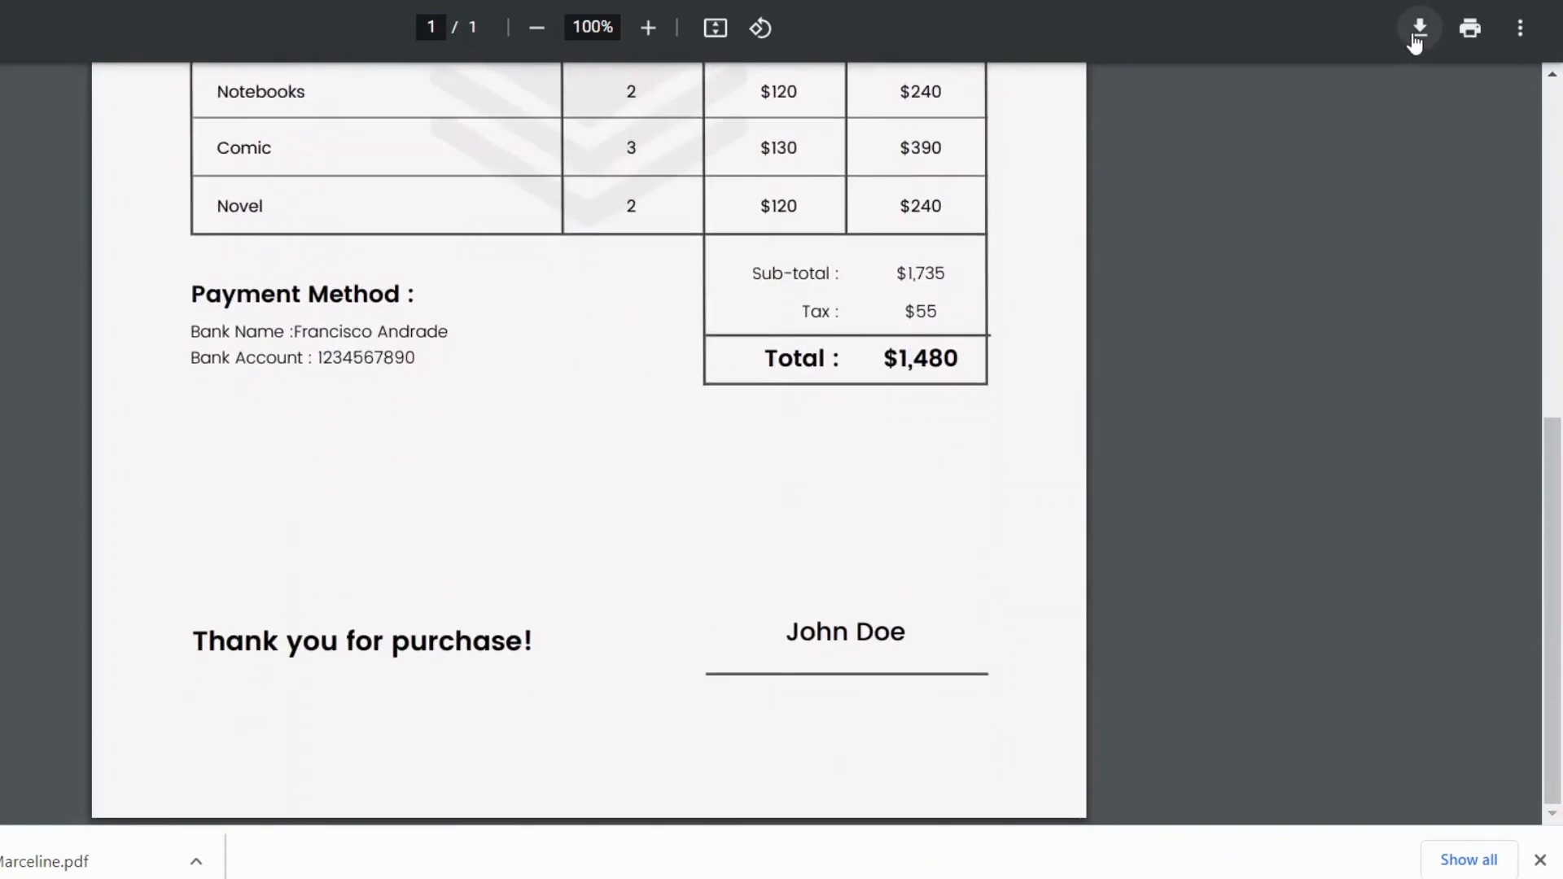
pyautogui.click(4, 868)
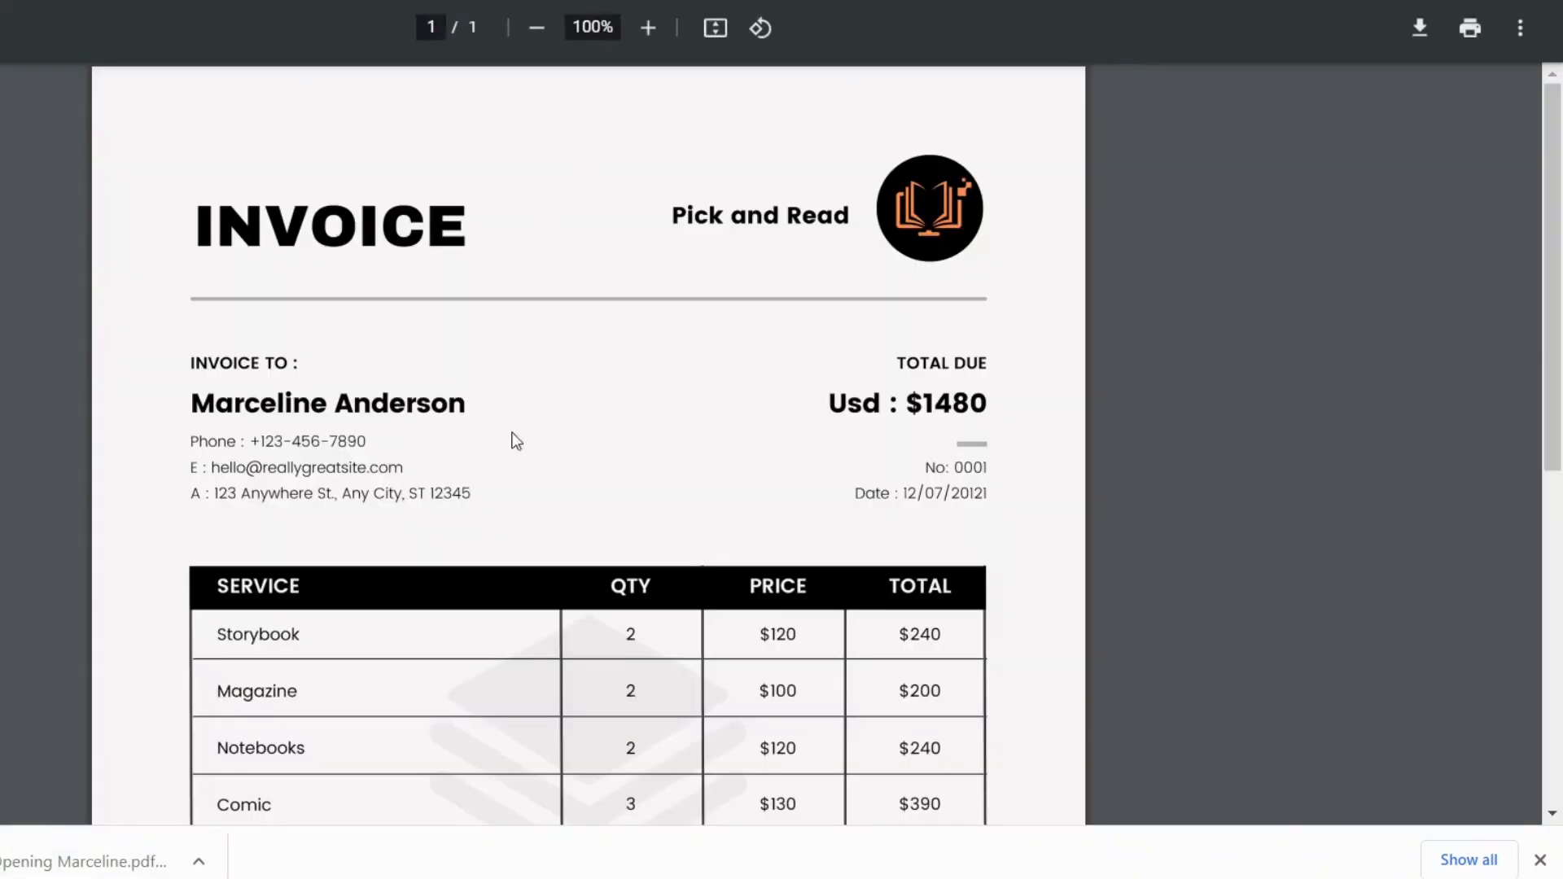
pyautogui.scroll(-7, 594, 426)
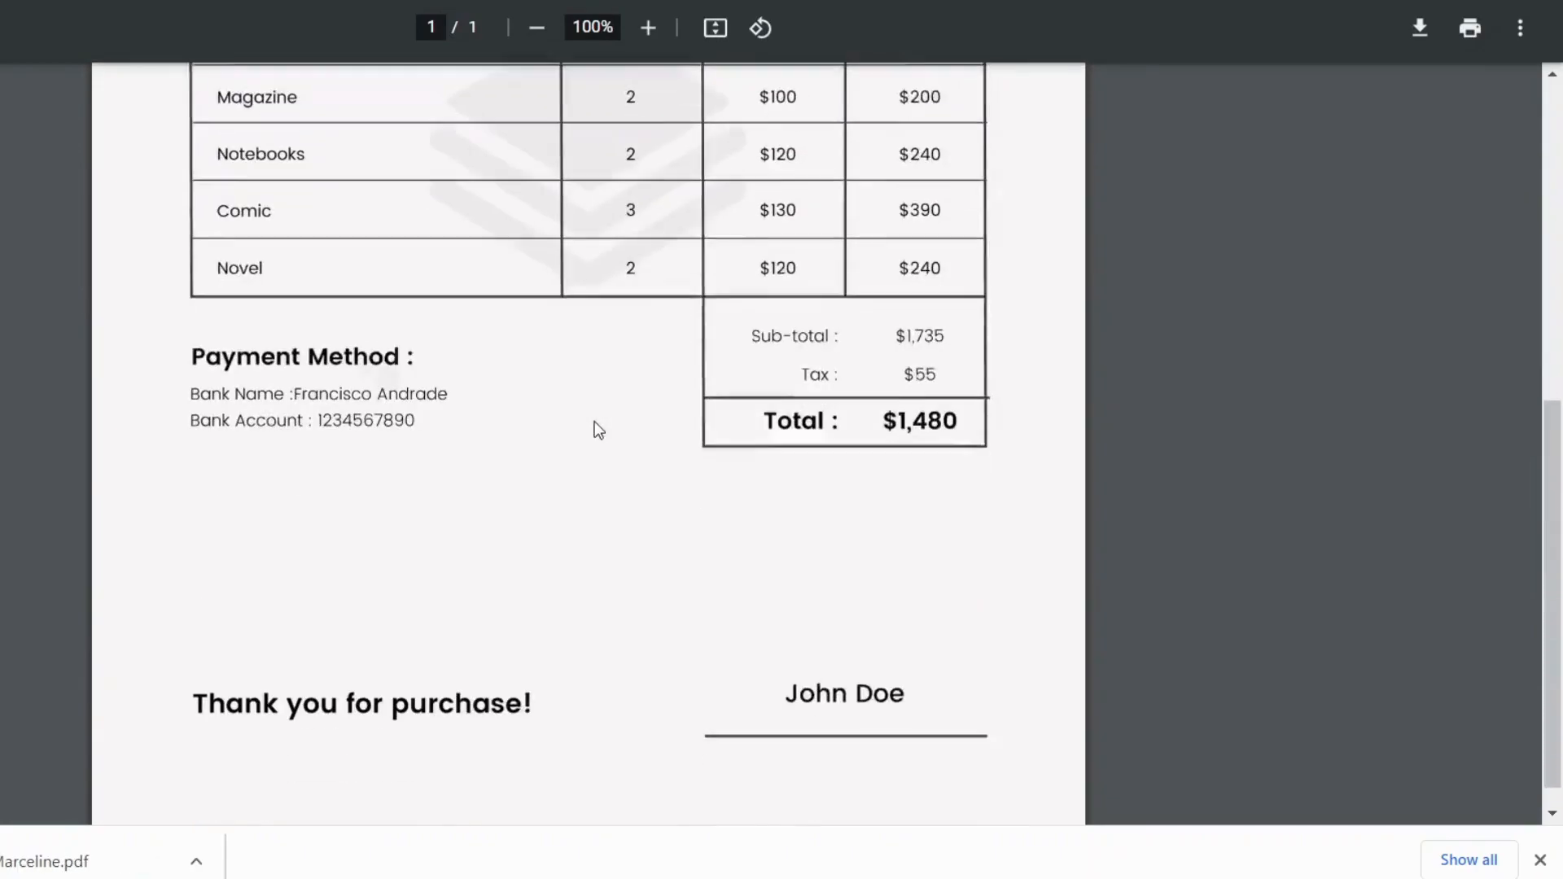
pyautogui.scroll(-1, 594, 424)
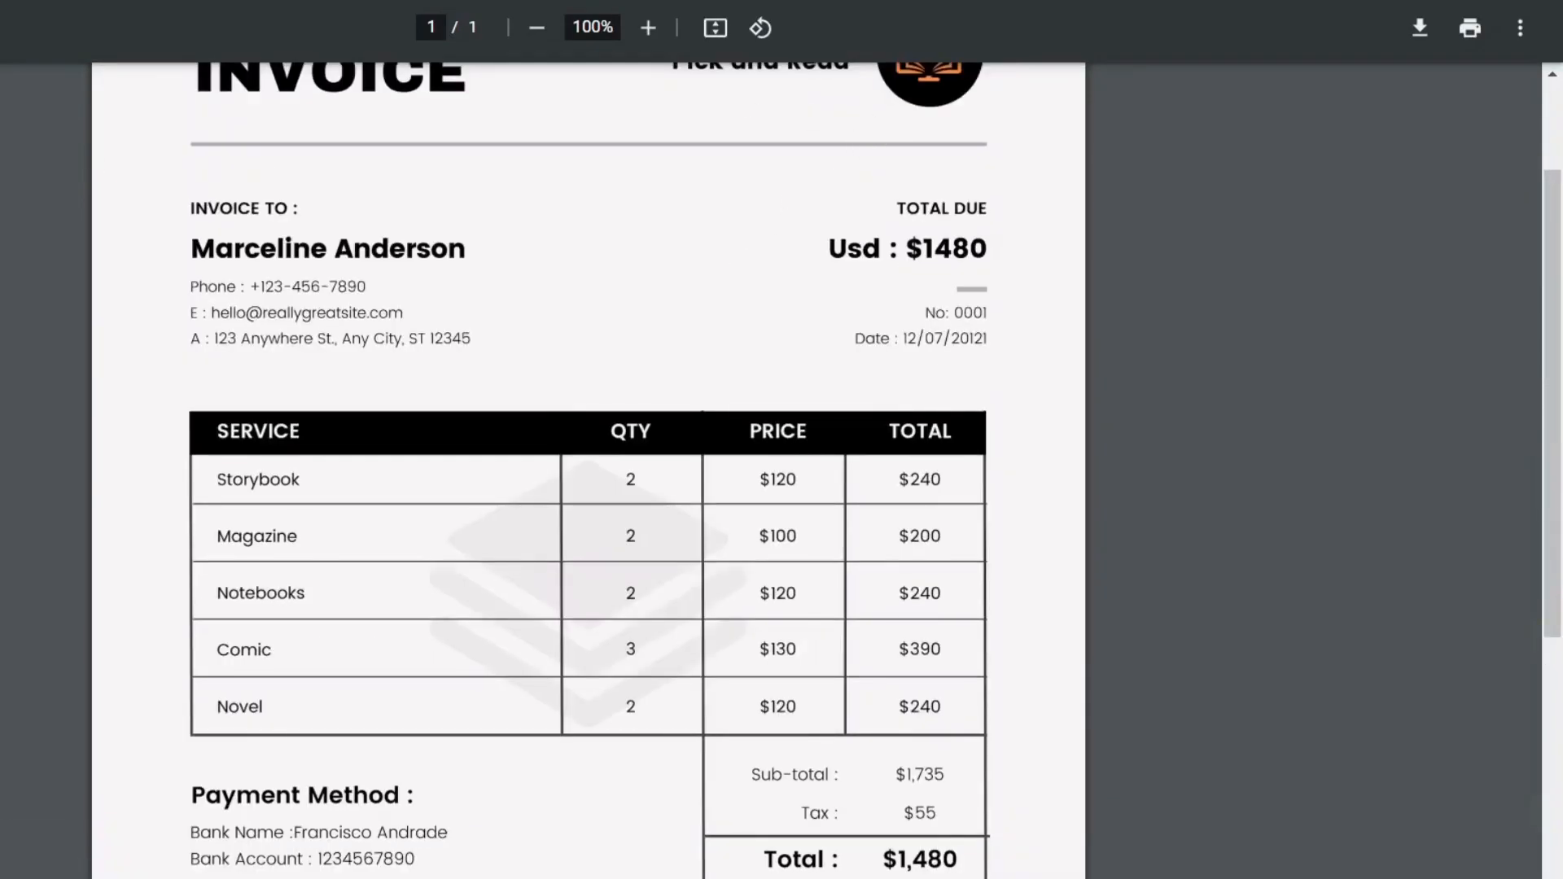